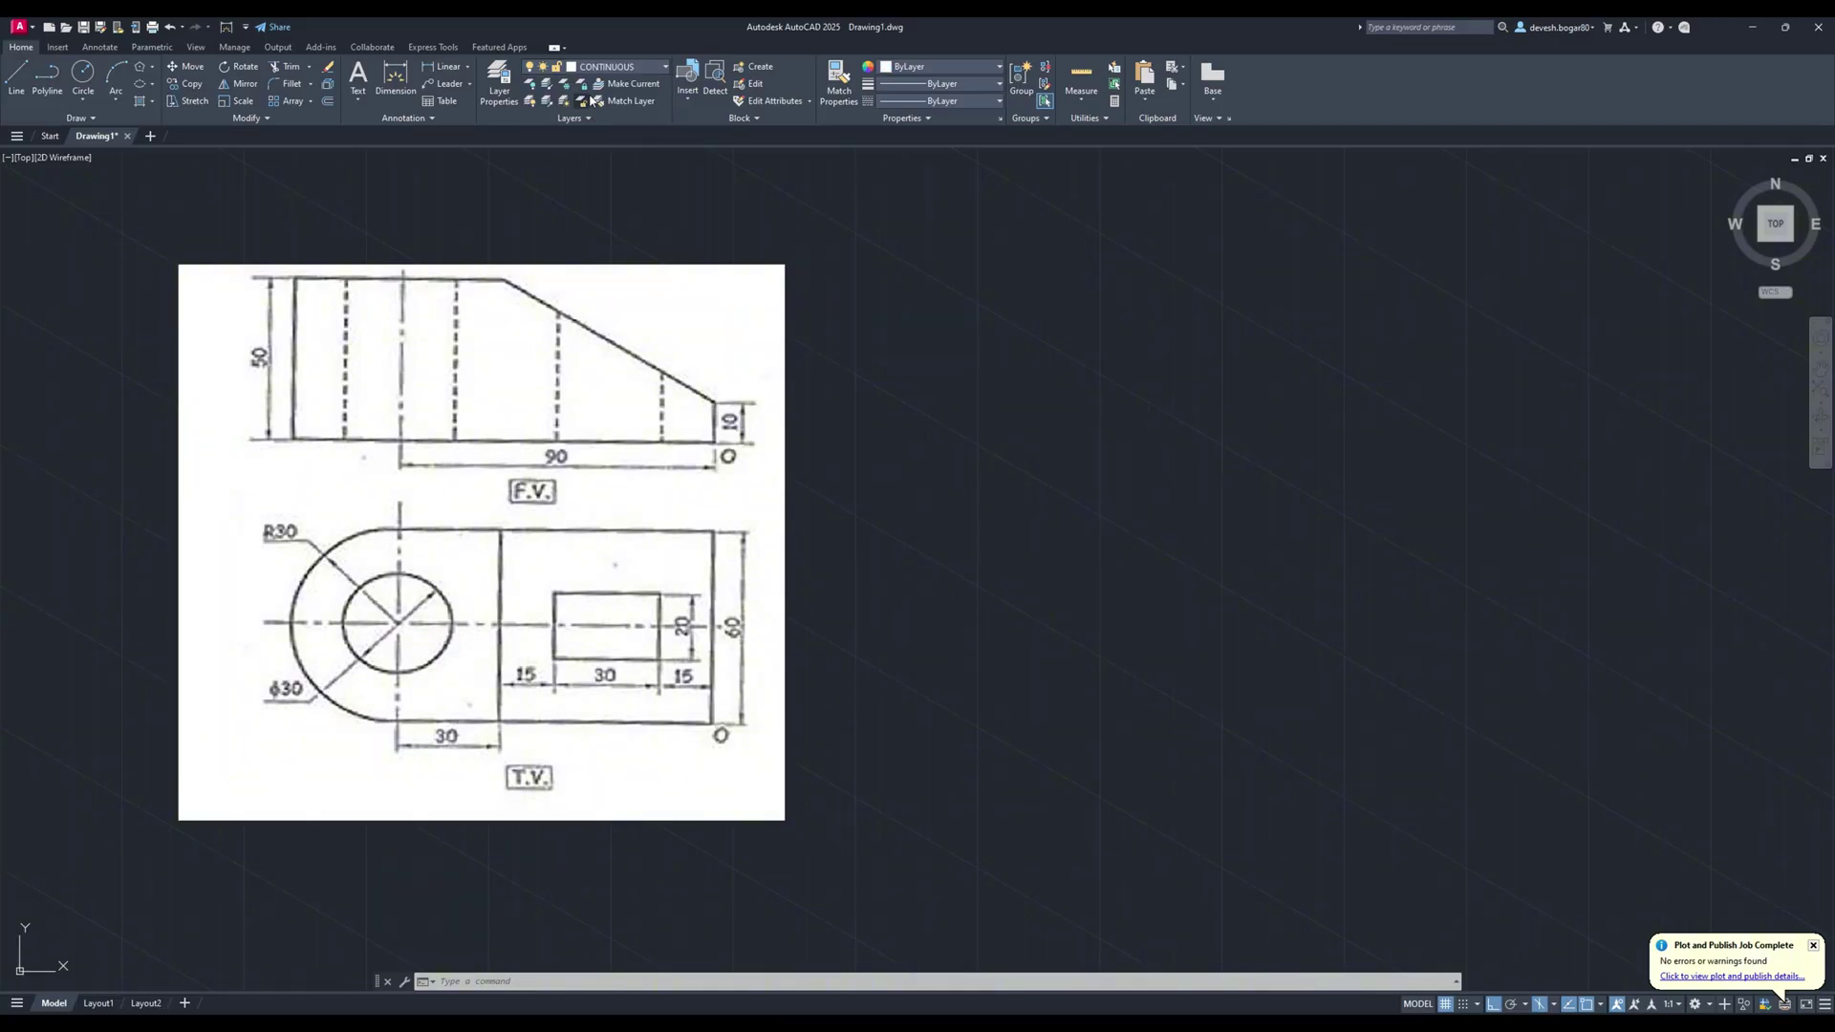
Make Projection the current layer and draw a 50-unit vertical line downwards in the empty area beside the reference views.
left_click(580, 69)
left_click(593, 134)
left_click(21, 80)
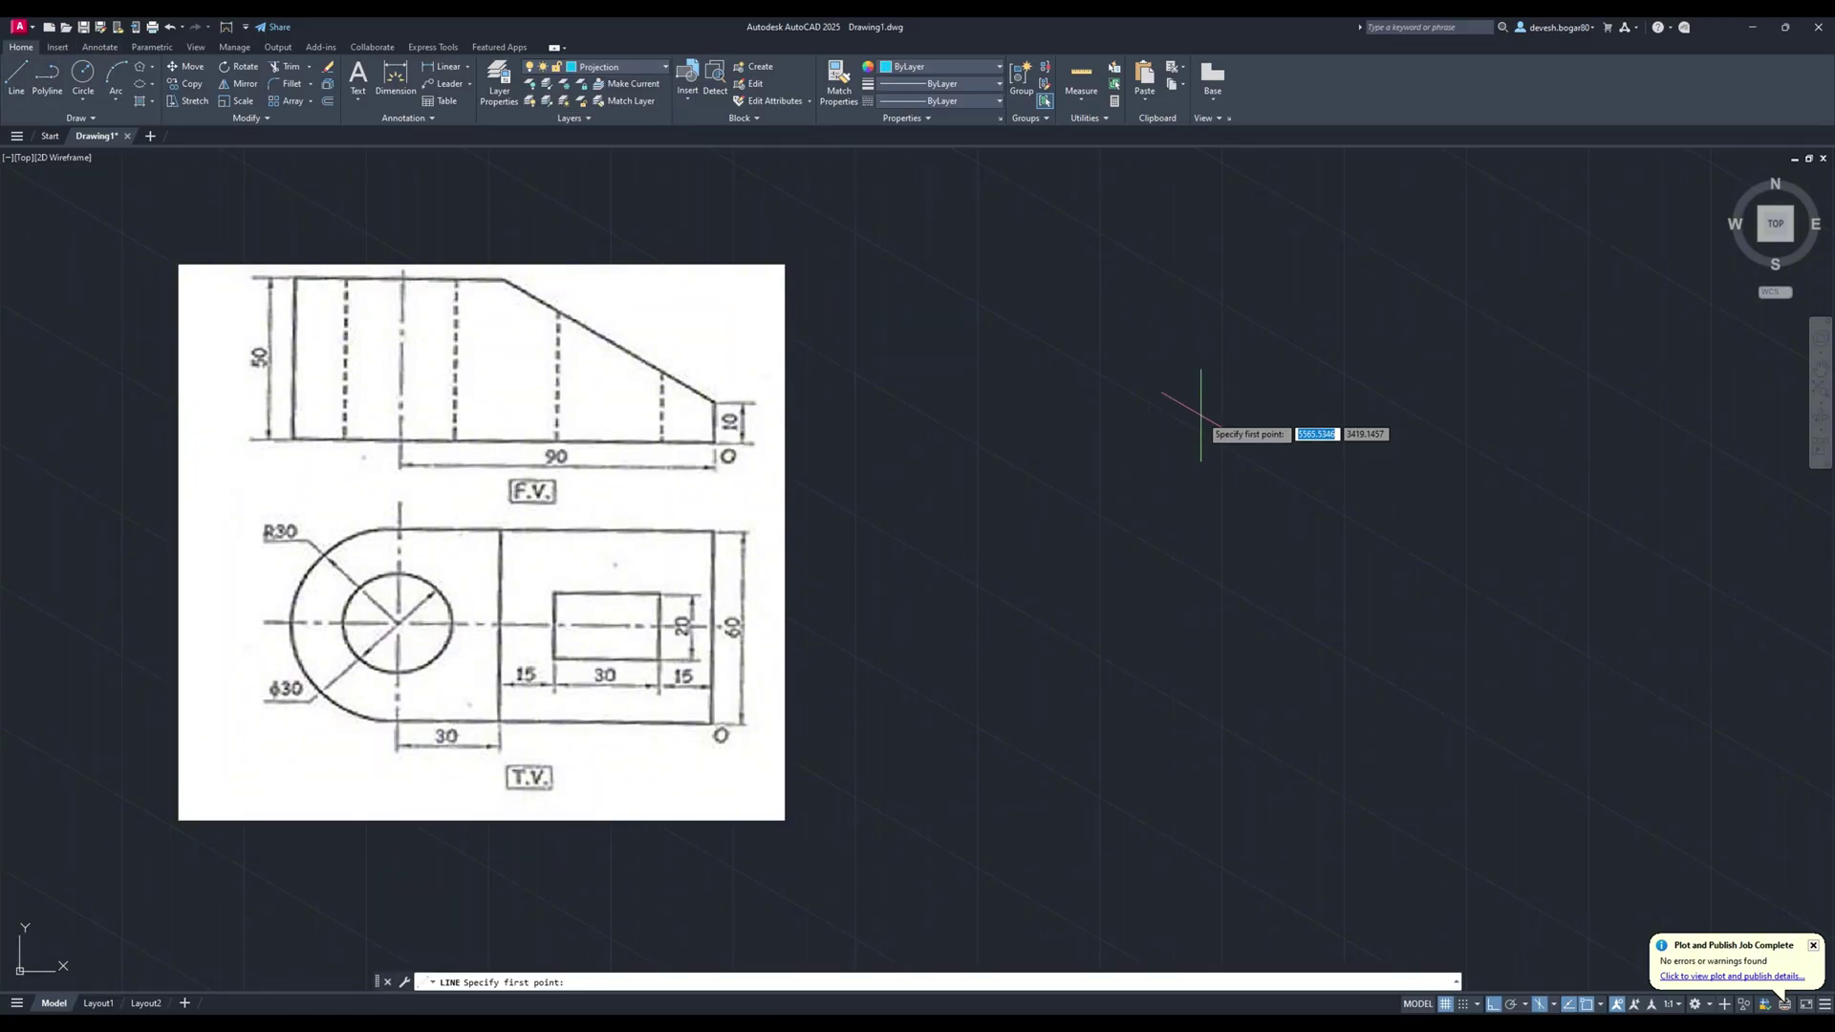
left_click(1237, 348)
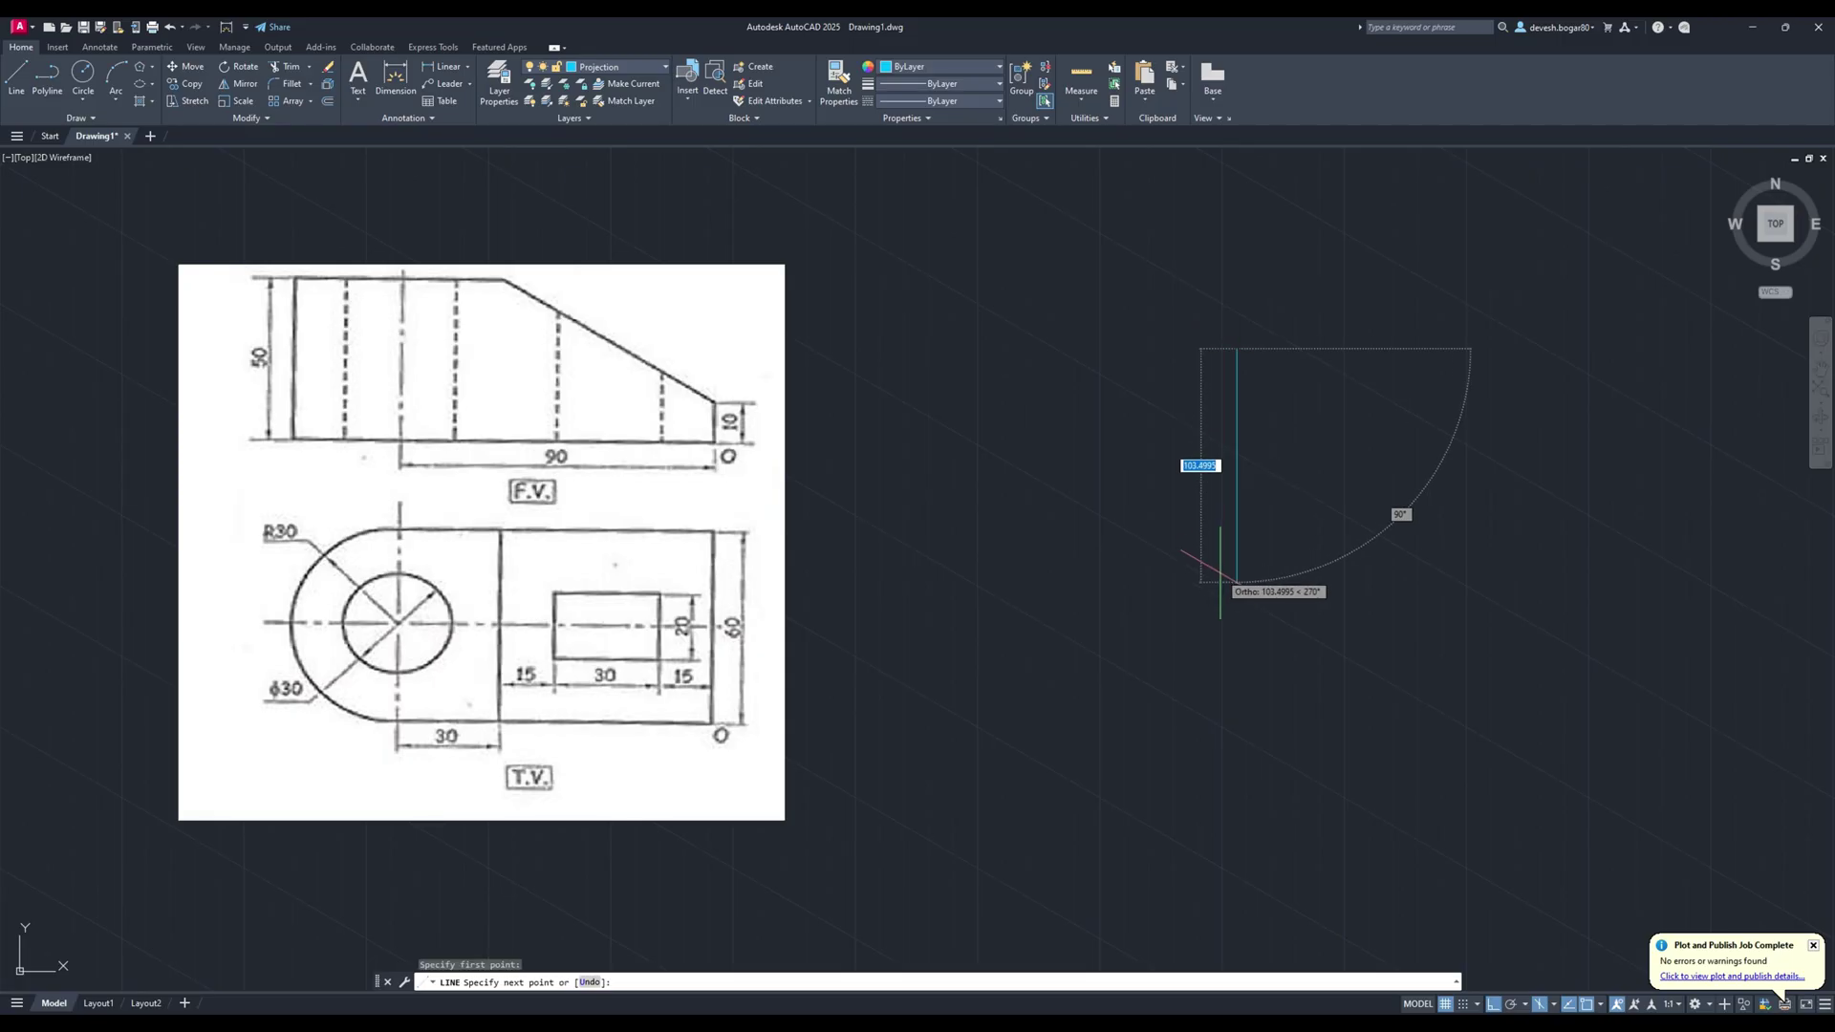
type("50")
key("Return")
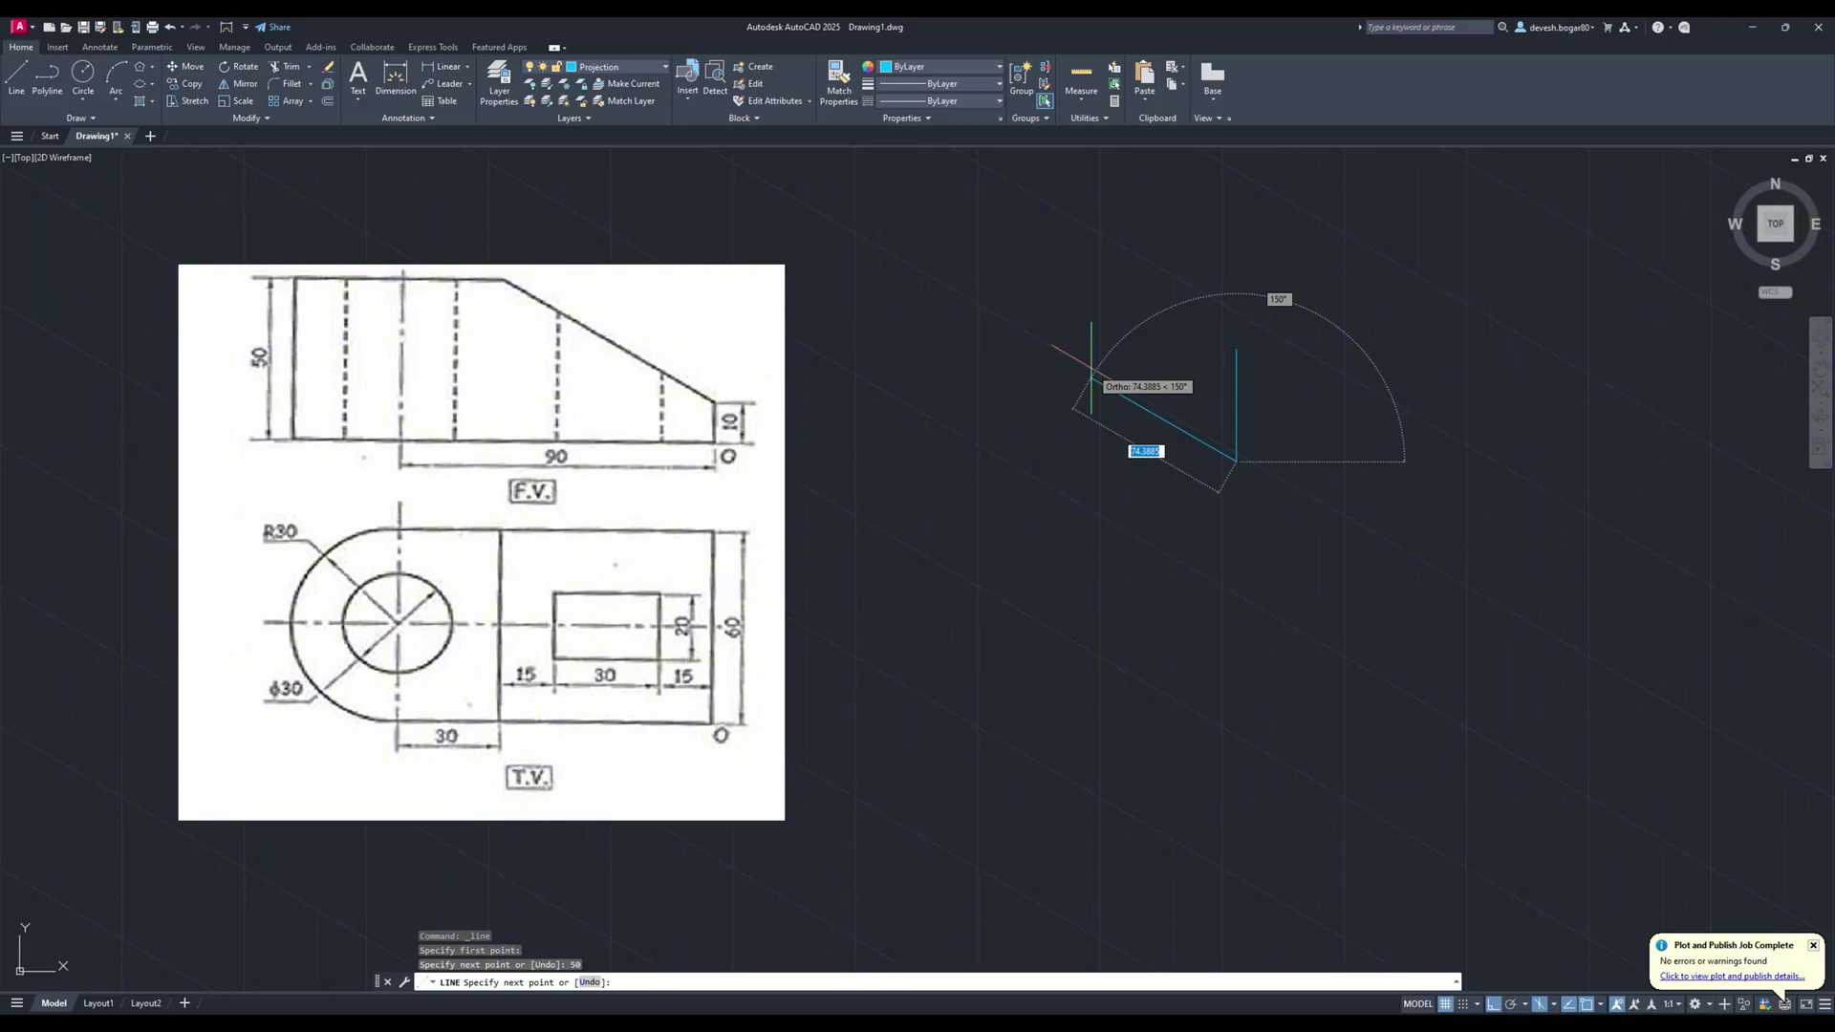
Continue from the line's lower end with a 120-unit line along the 30° axis of the top isoplane.
key("F5")
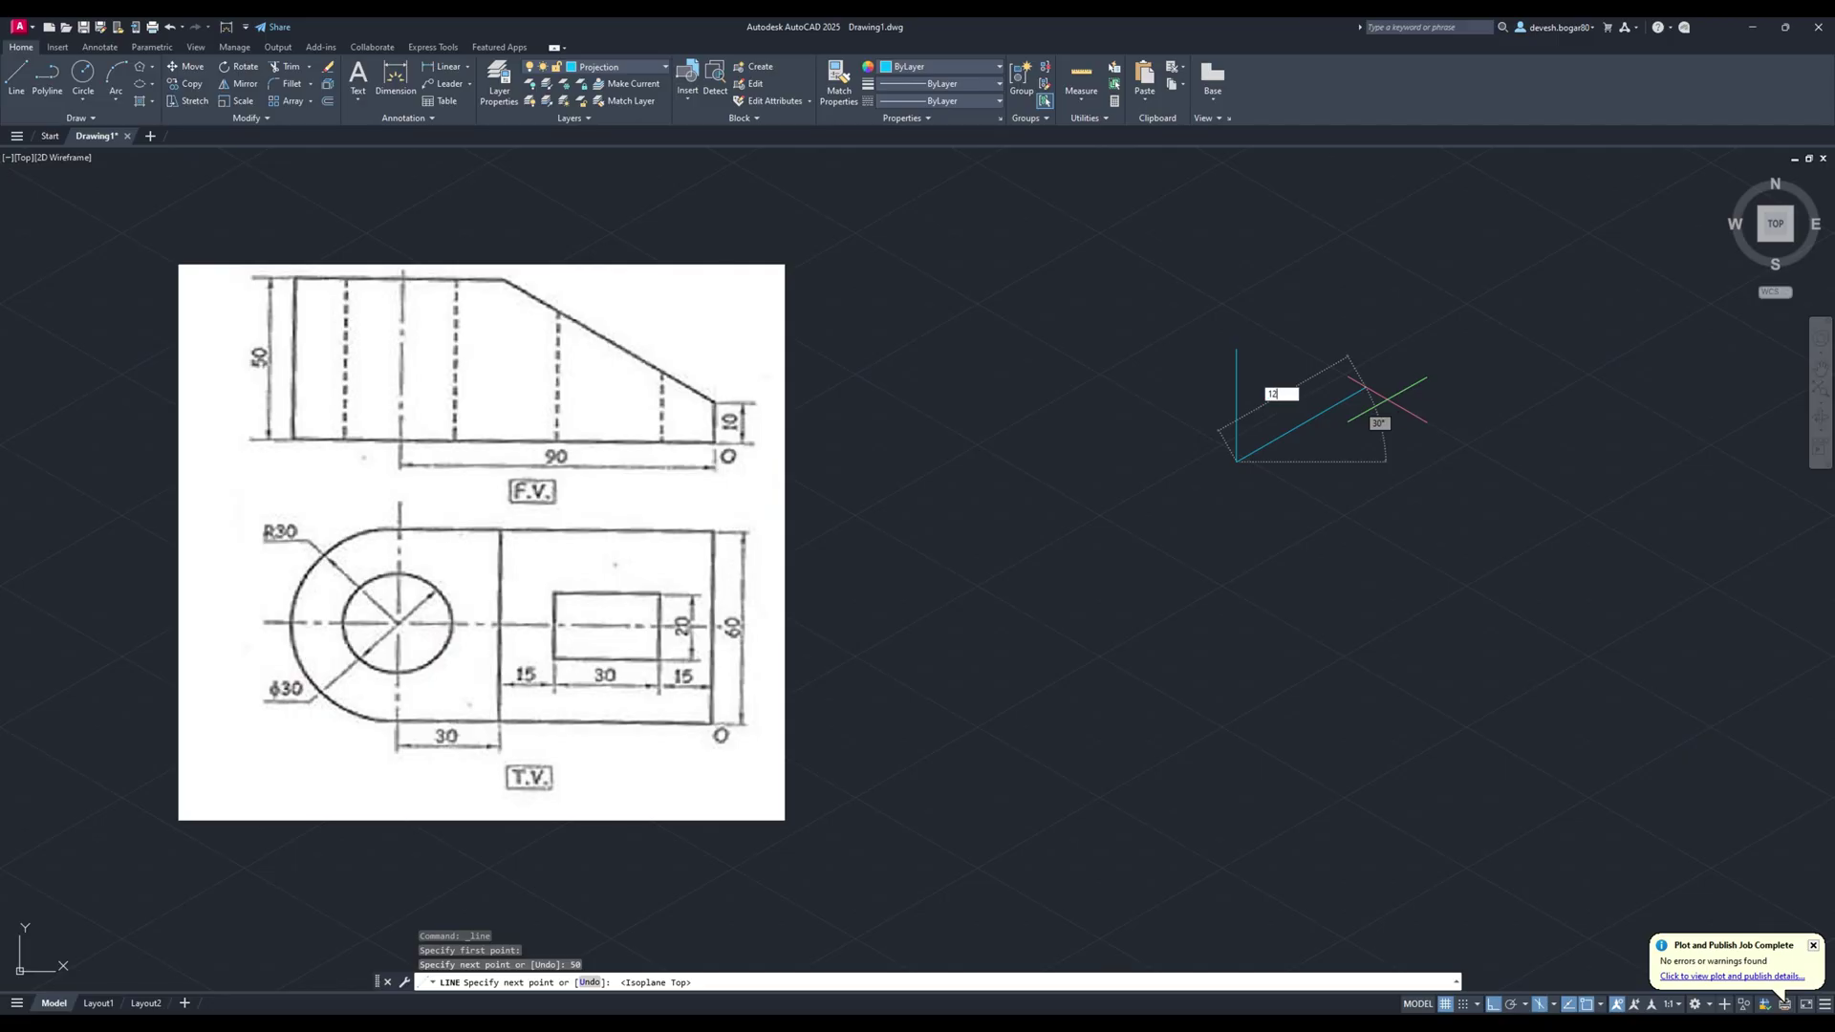
type("0")
key("Return")
key("Escape")
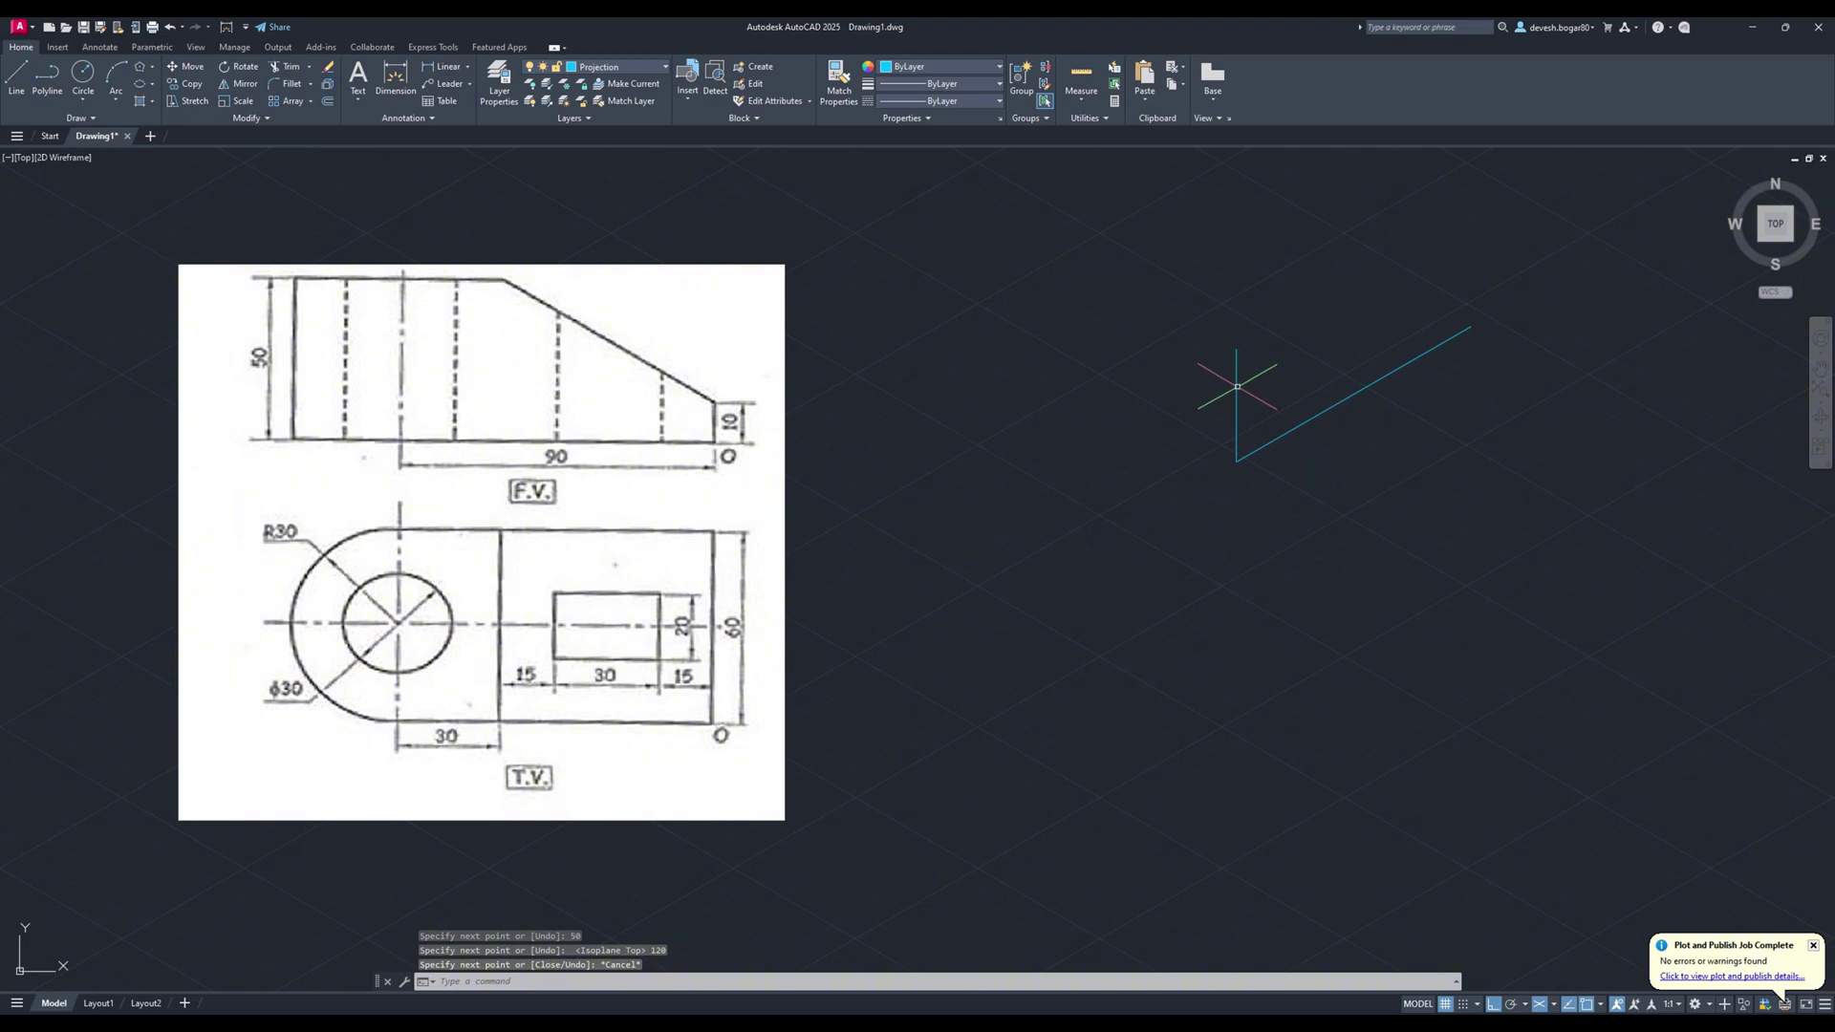
Move the two connected projection lines together closer to the reference image.
left_click(1236, 387)
left_click(1338, 405)
left_click_drag(1237, 388, 1024, 518)
Complete the long side face with a 50-unit vertical from the 120-unit line's far end and a top edge back to the first vertical.
left_click(17, 76)
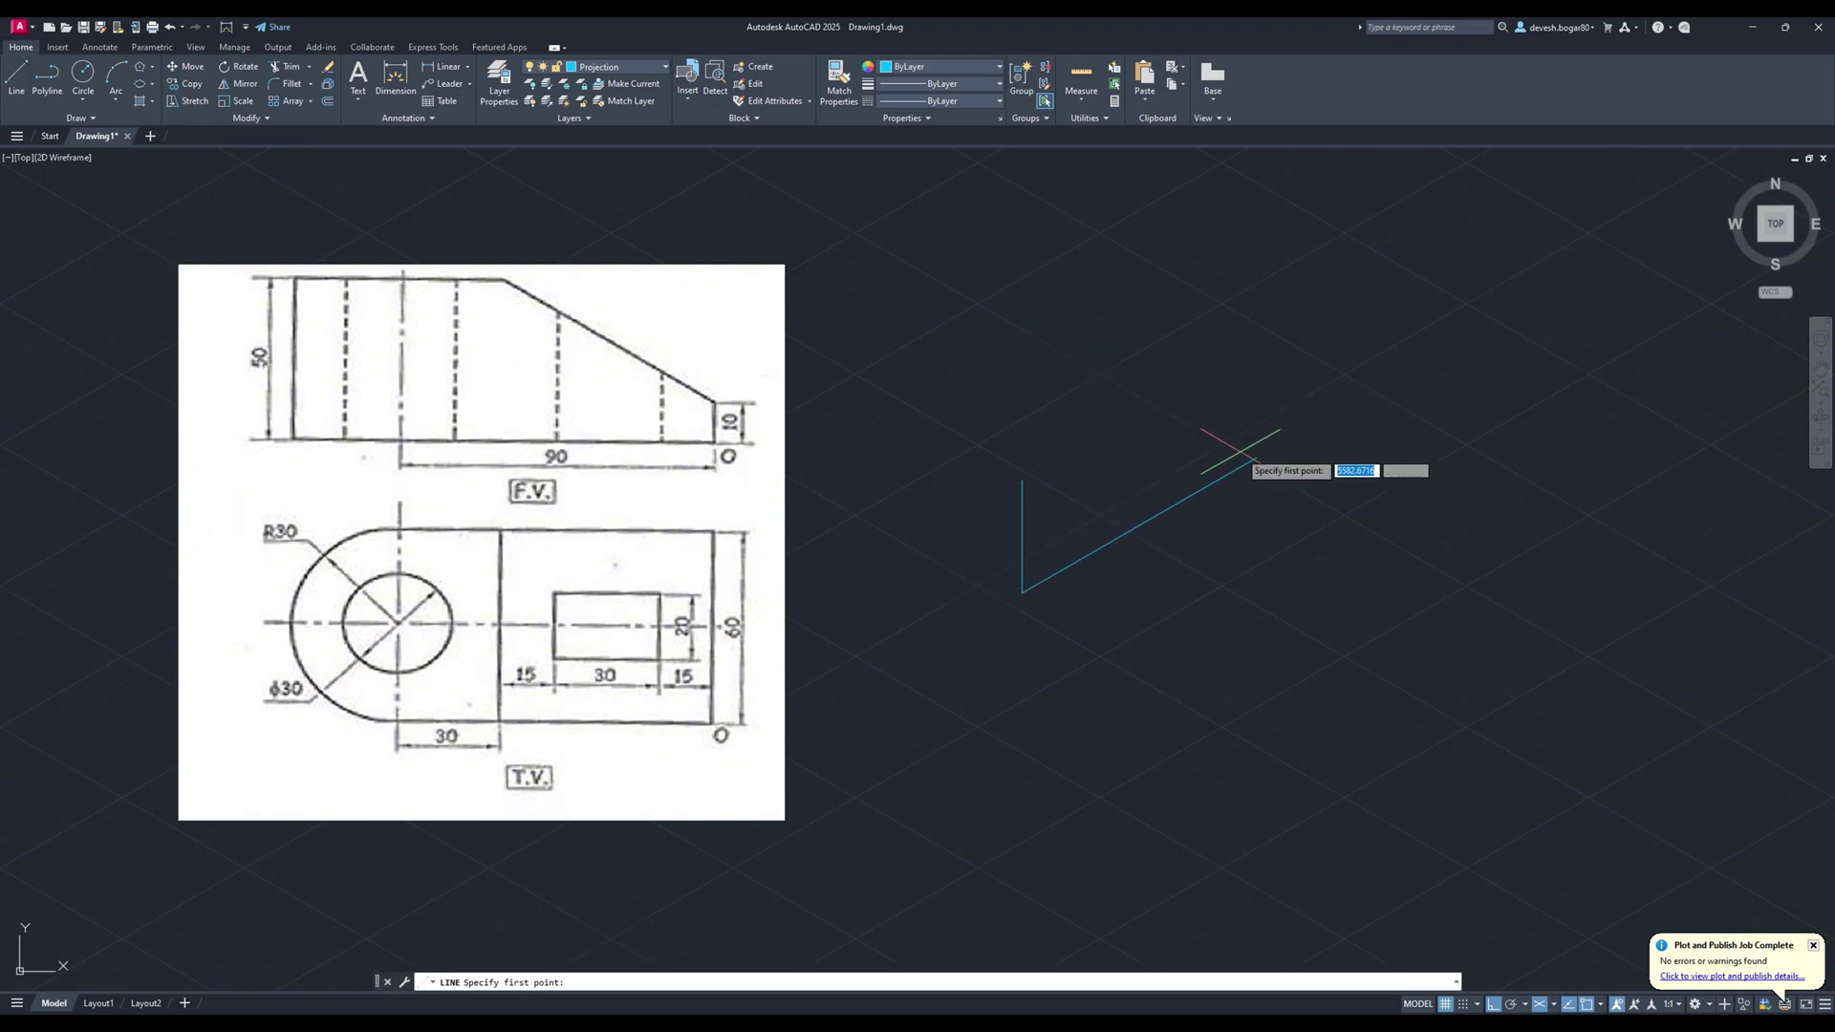
left_click(1255, 457)
key("F5")
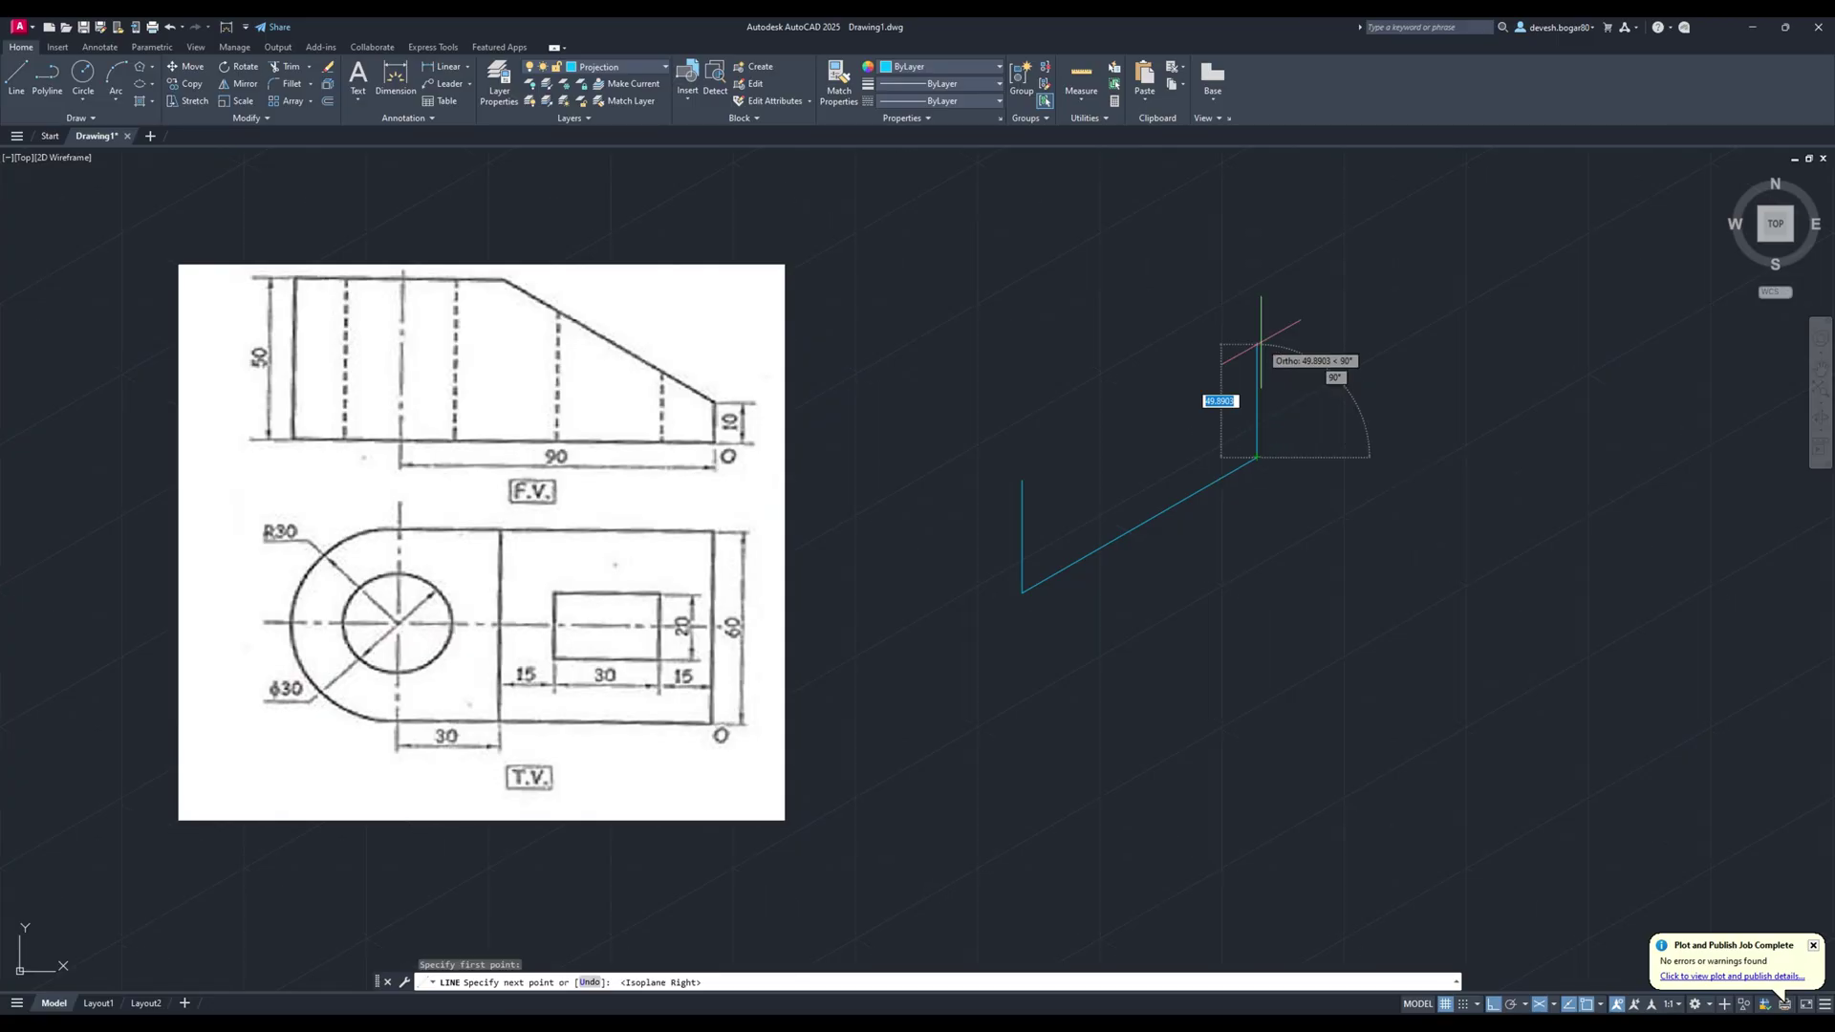
left_click(1255, 345)
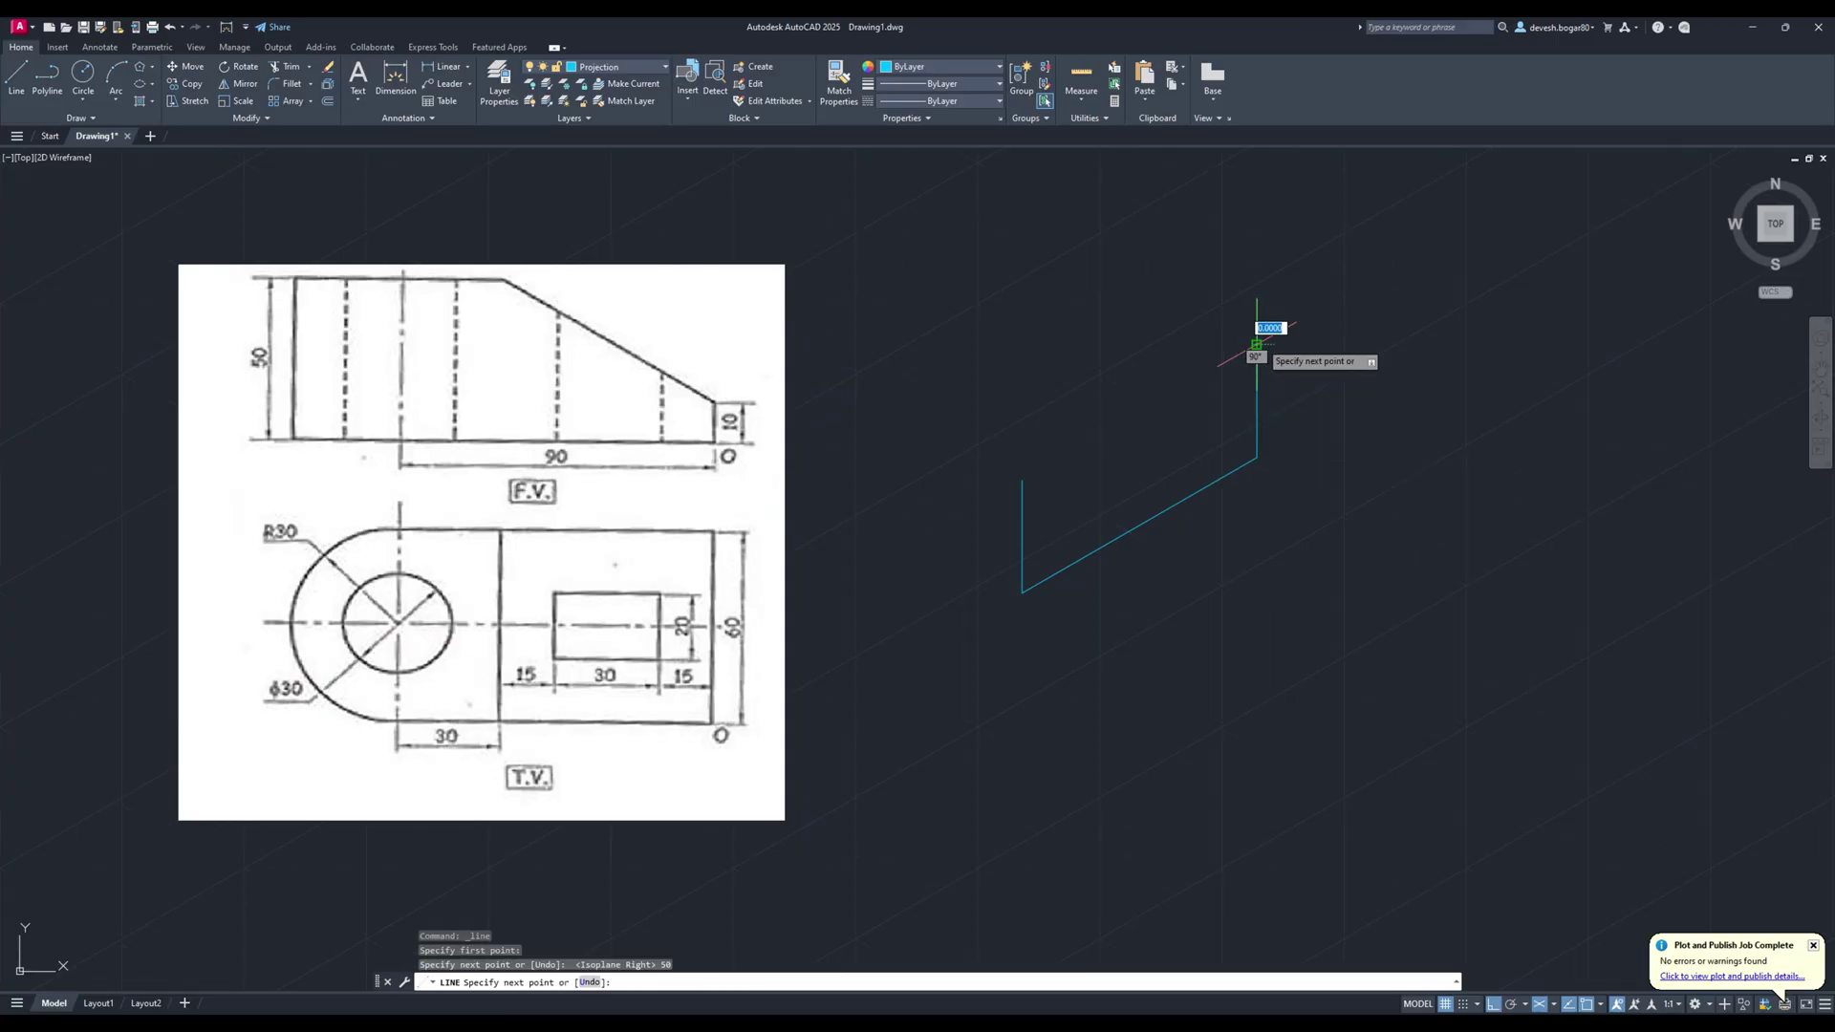
left_click(1022, 479)
key("Return")
Draw the box's end face from the bottom front corner: 60 units along 150°, 50 units up, then back to the front vertical's top.
key("Return")
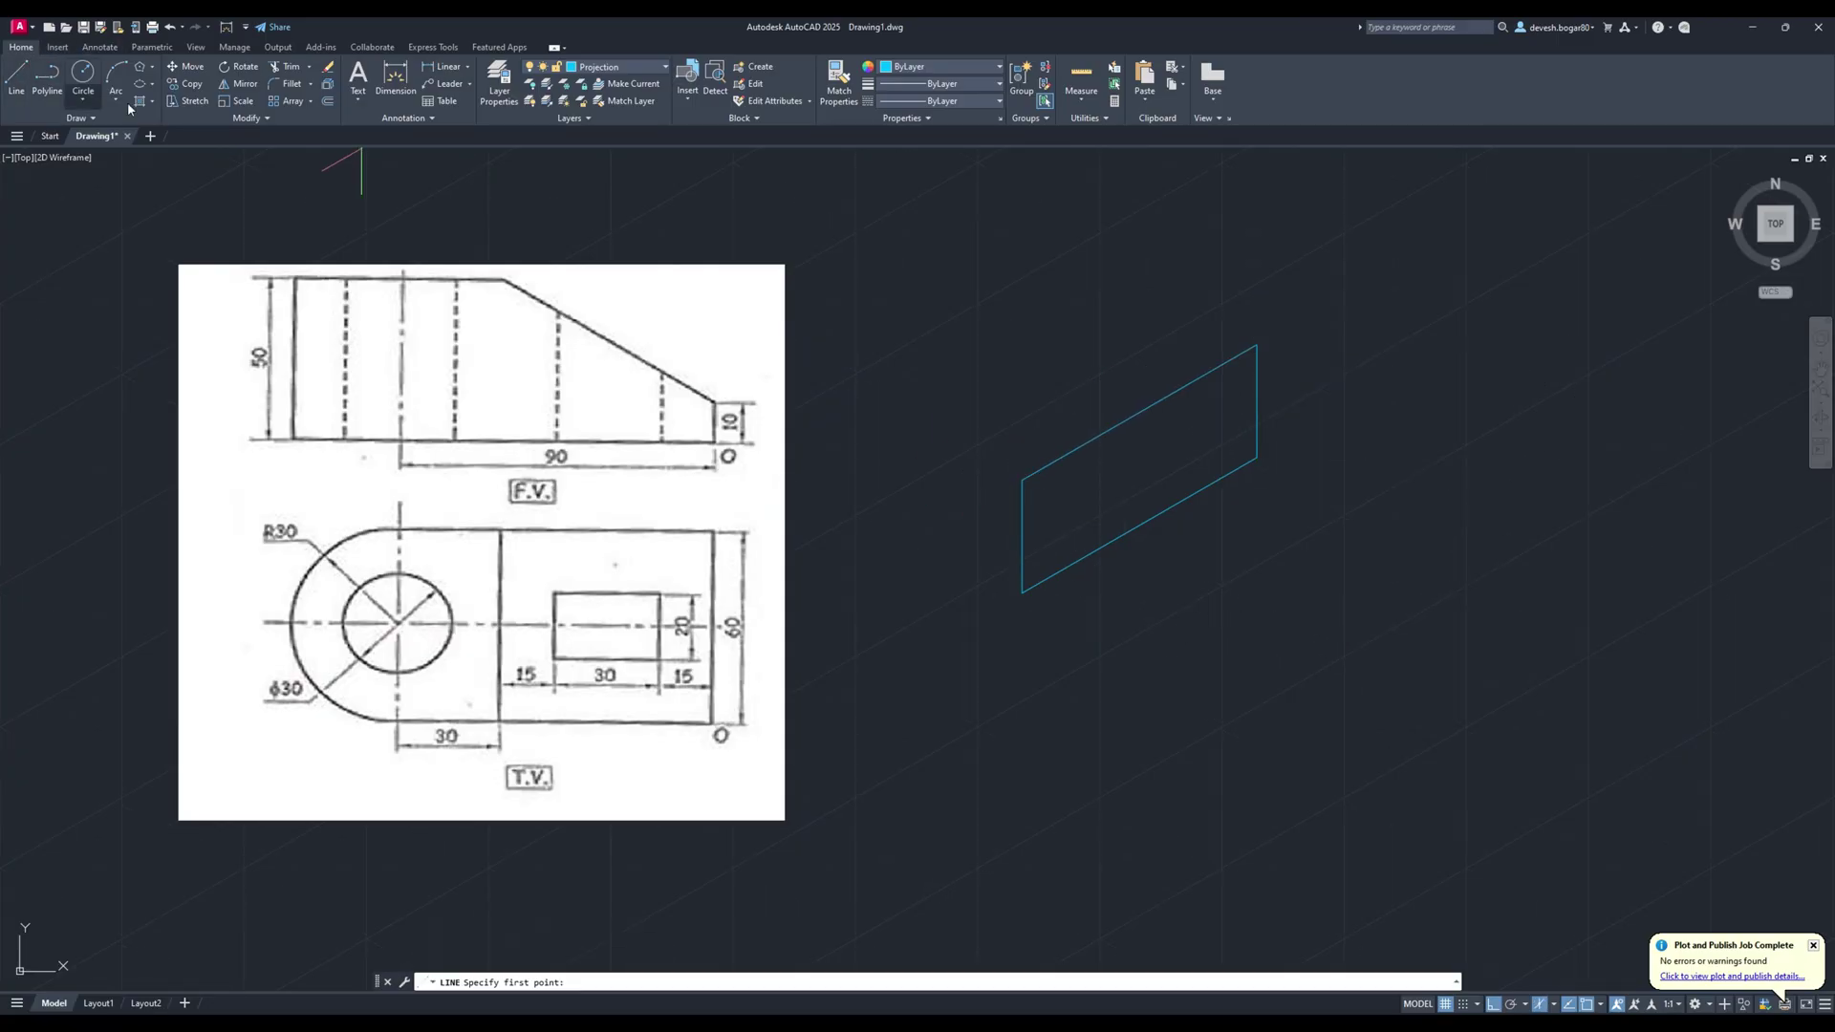
left_click(1022, 592)
key("F5")
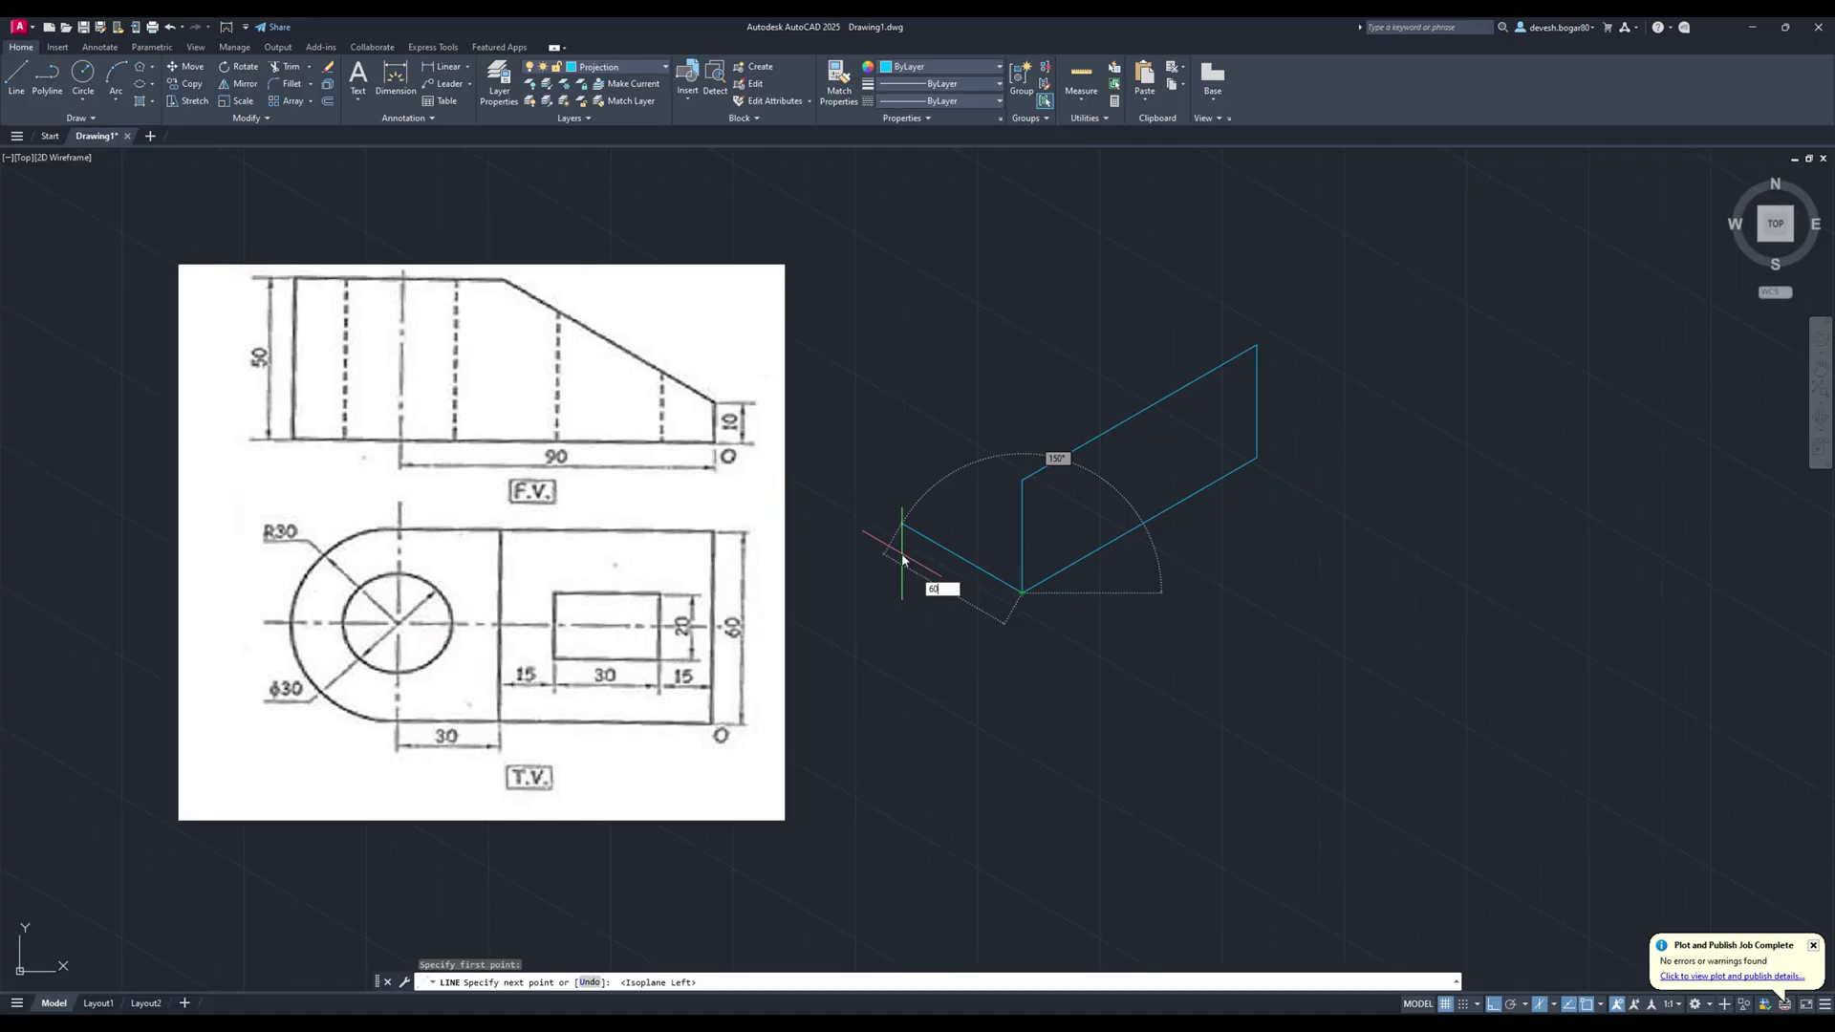
key("Return")
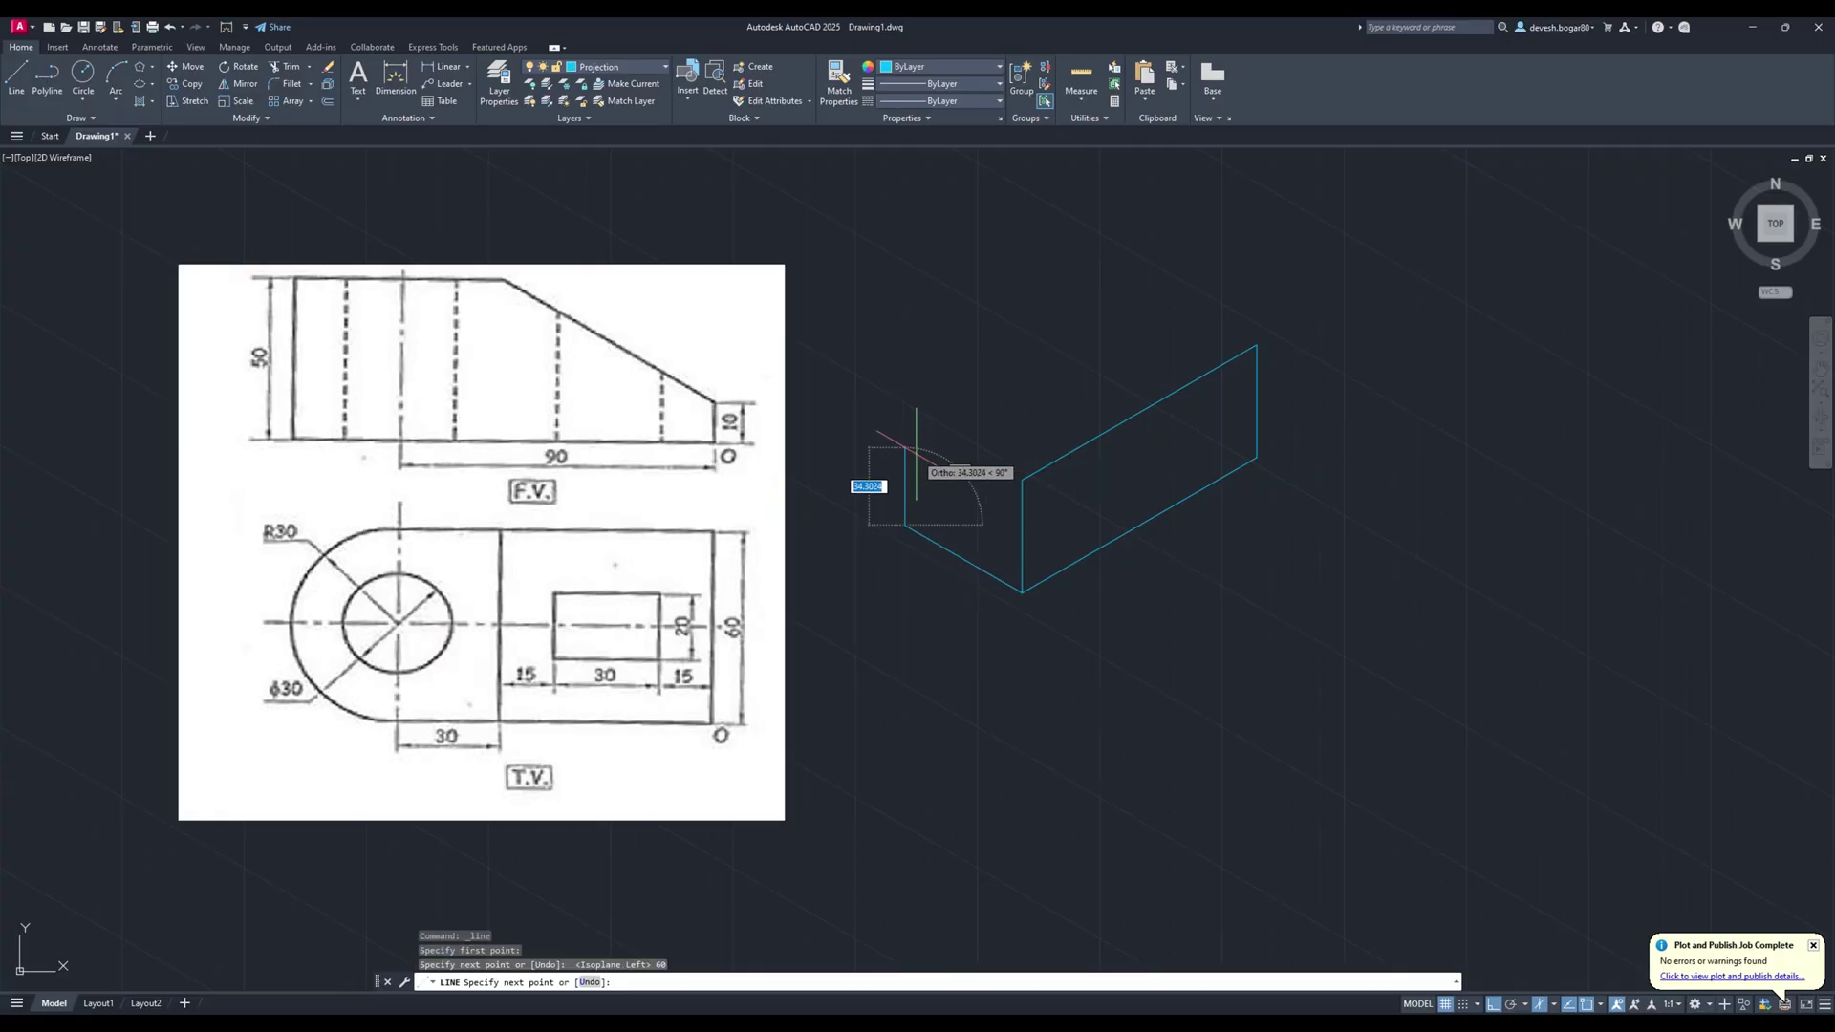
key("Return")
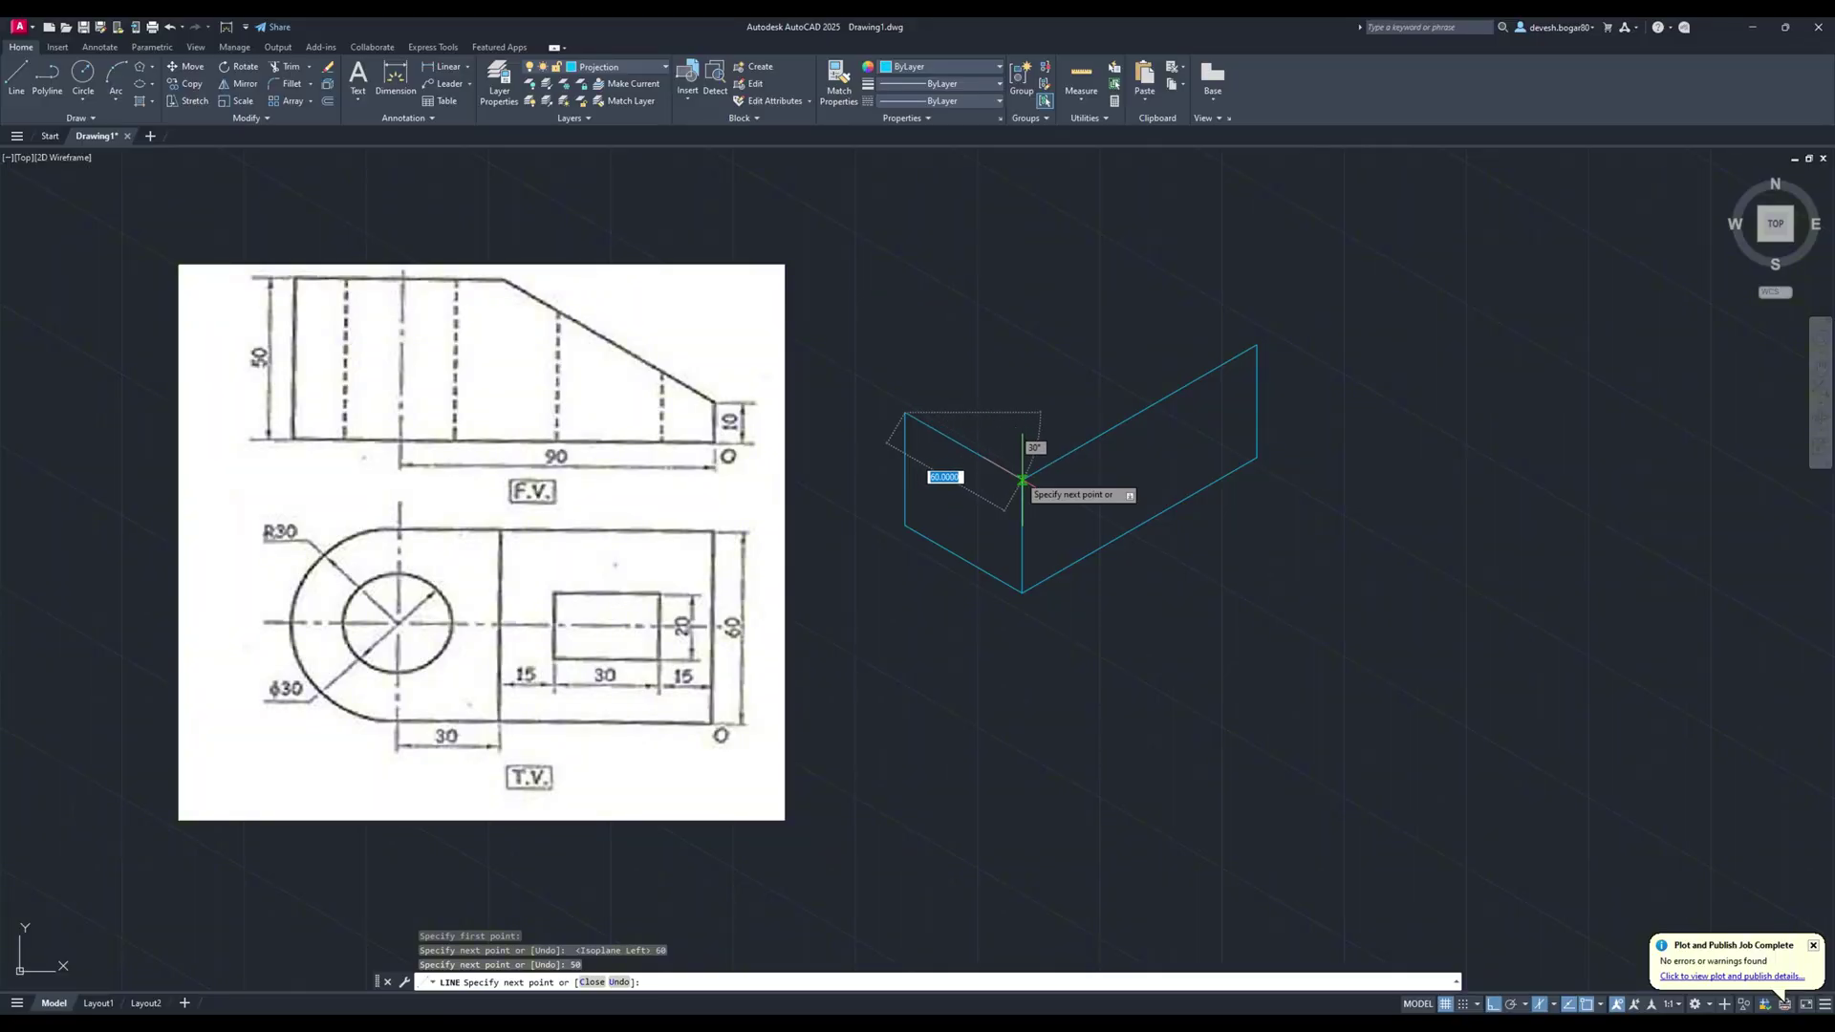
key("Return")
Draw the top face's two remaining edges on the top isoplane and trim their ends beyond the back corner.
key("Return")
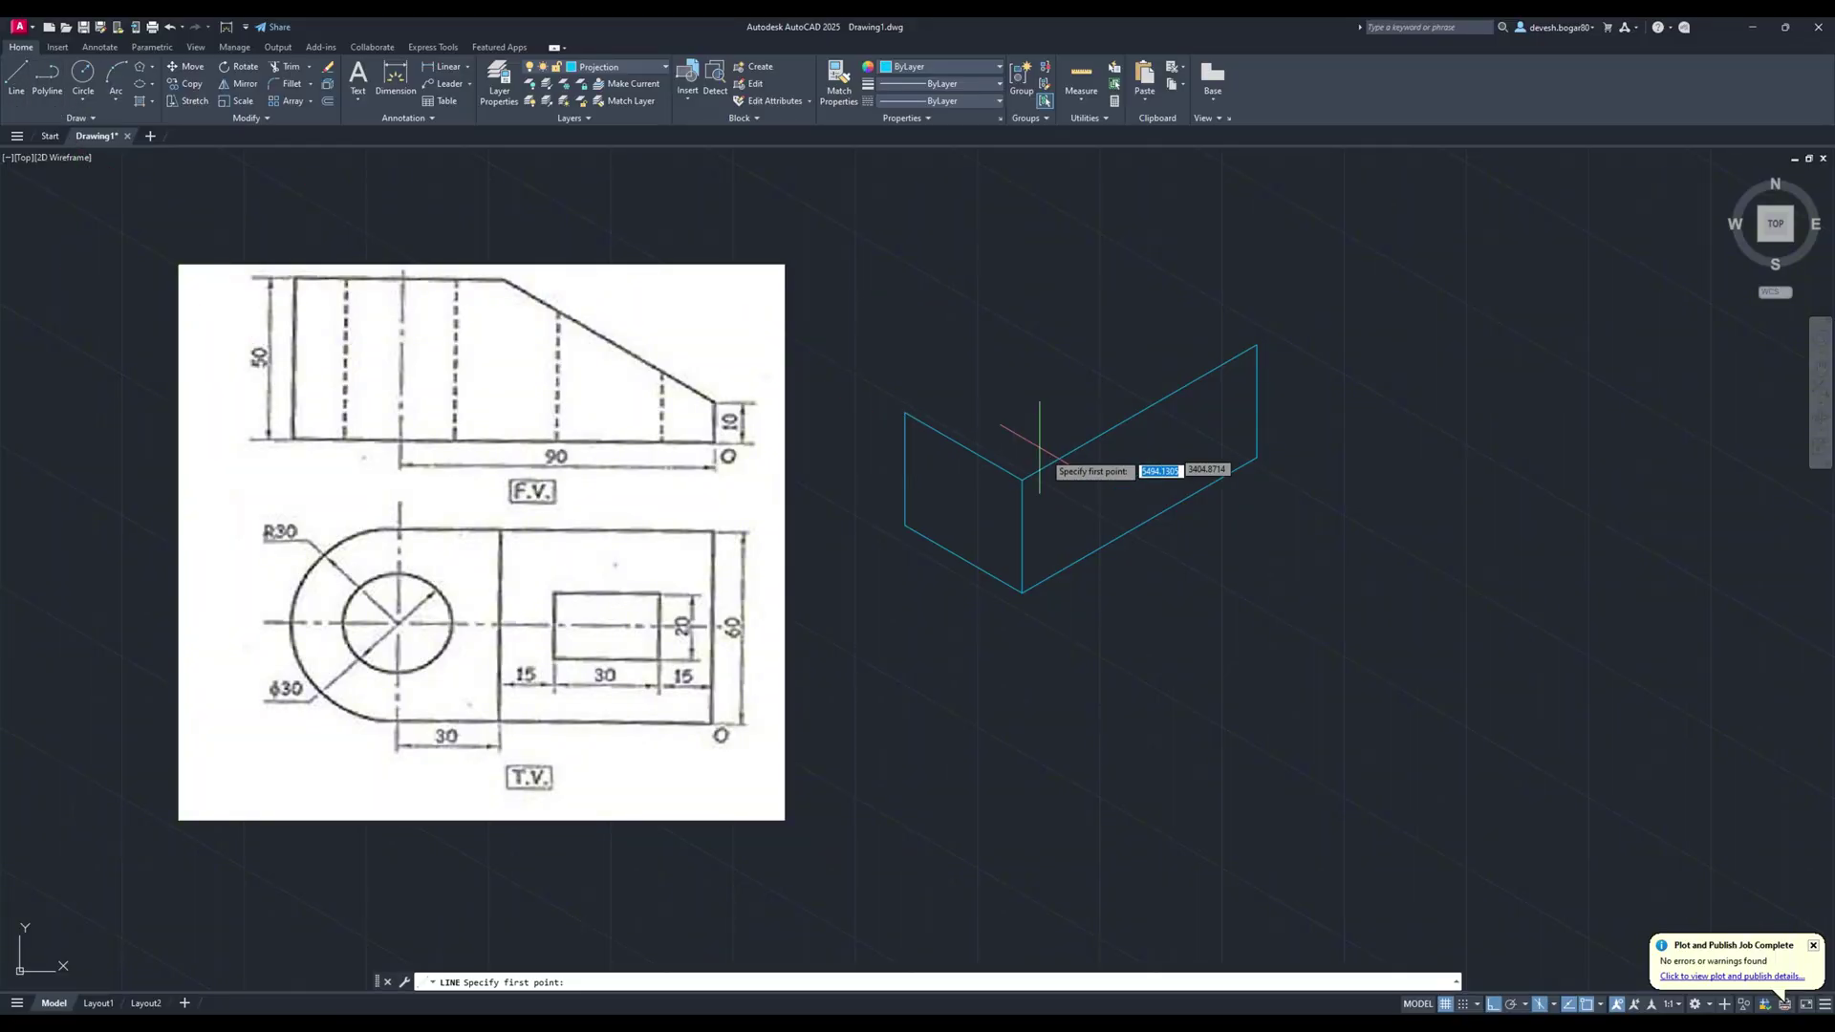
left_click(905, 412)
key("F5")
left_click(1258, 268)
key("Escape")
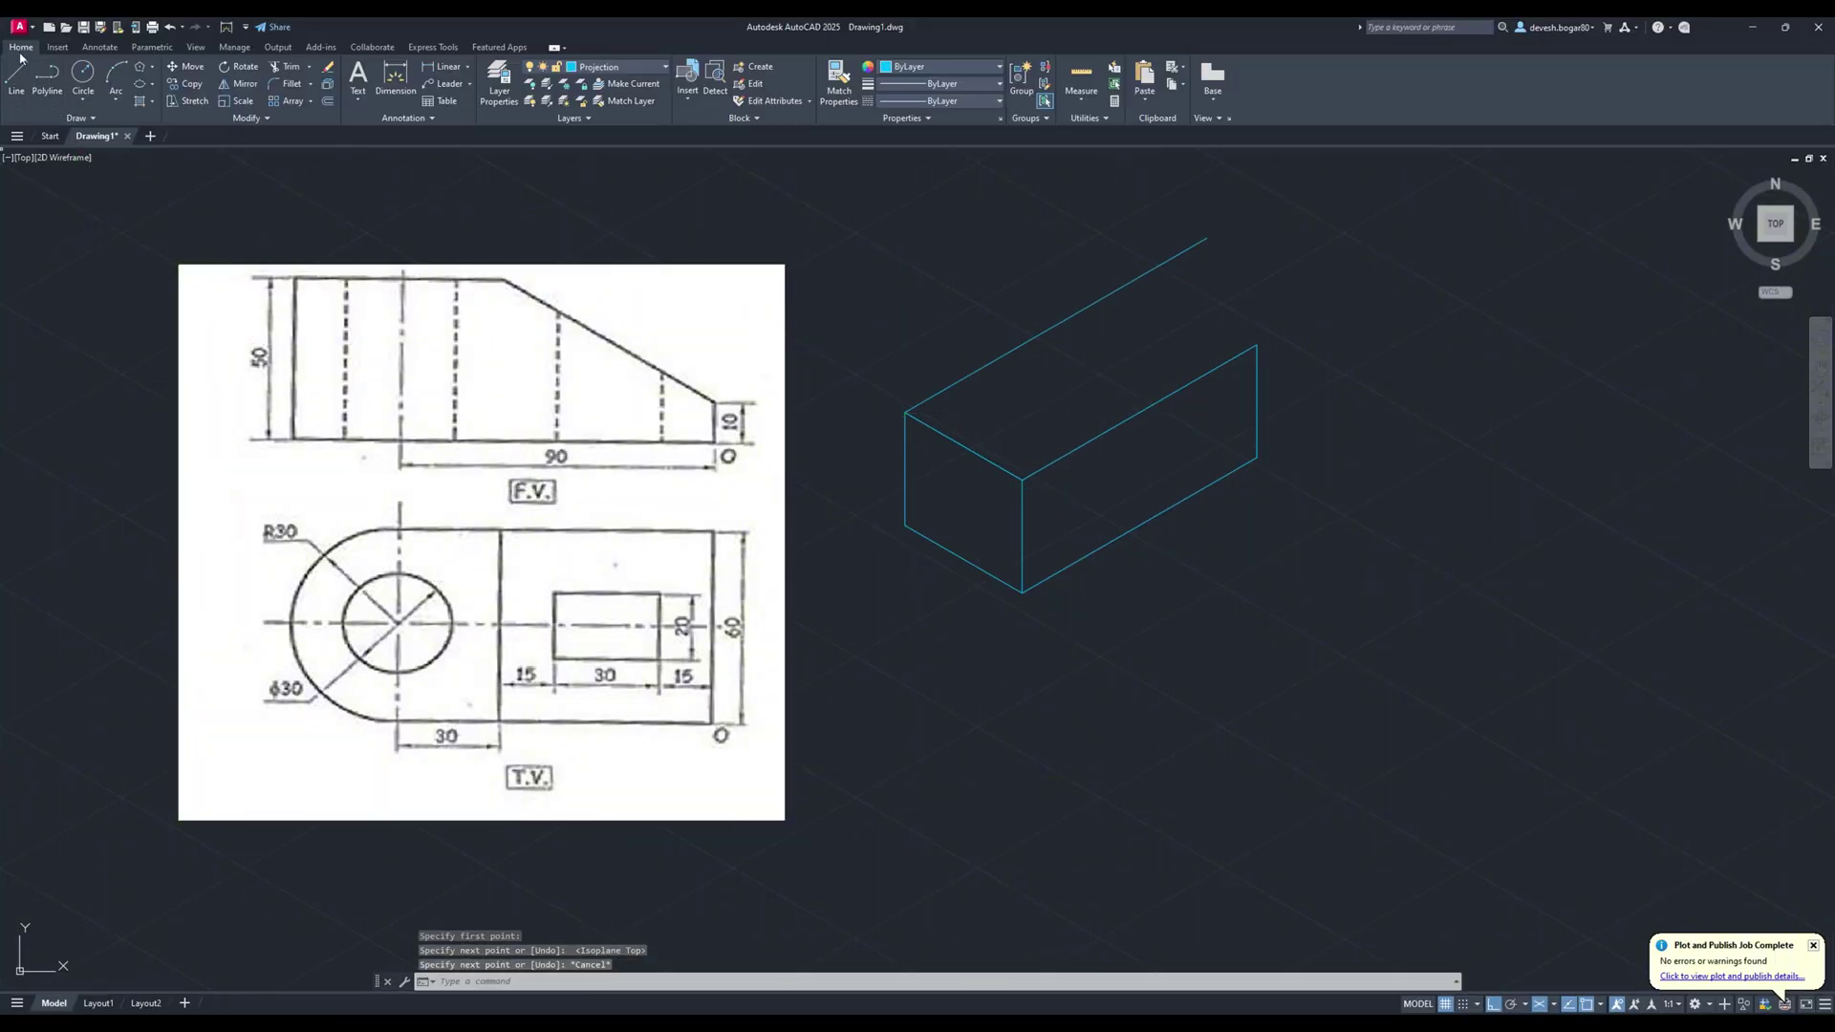
key("Return")
left_click(1256, 344)
left_click(1098, 253)
key("Escape")
left_click(286, 66)
left_click_drag(1089, 263, 1277, 274)
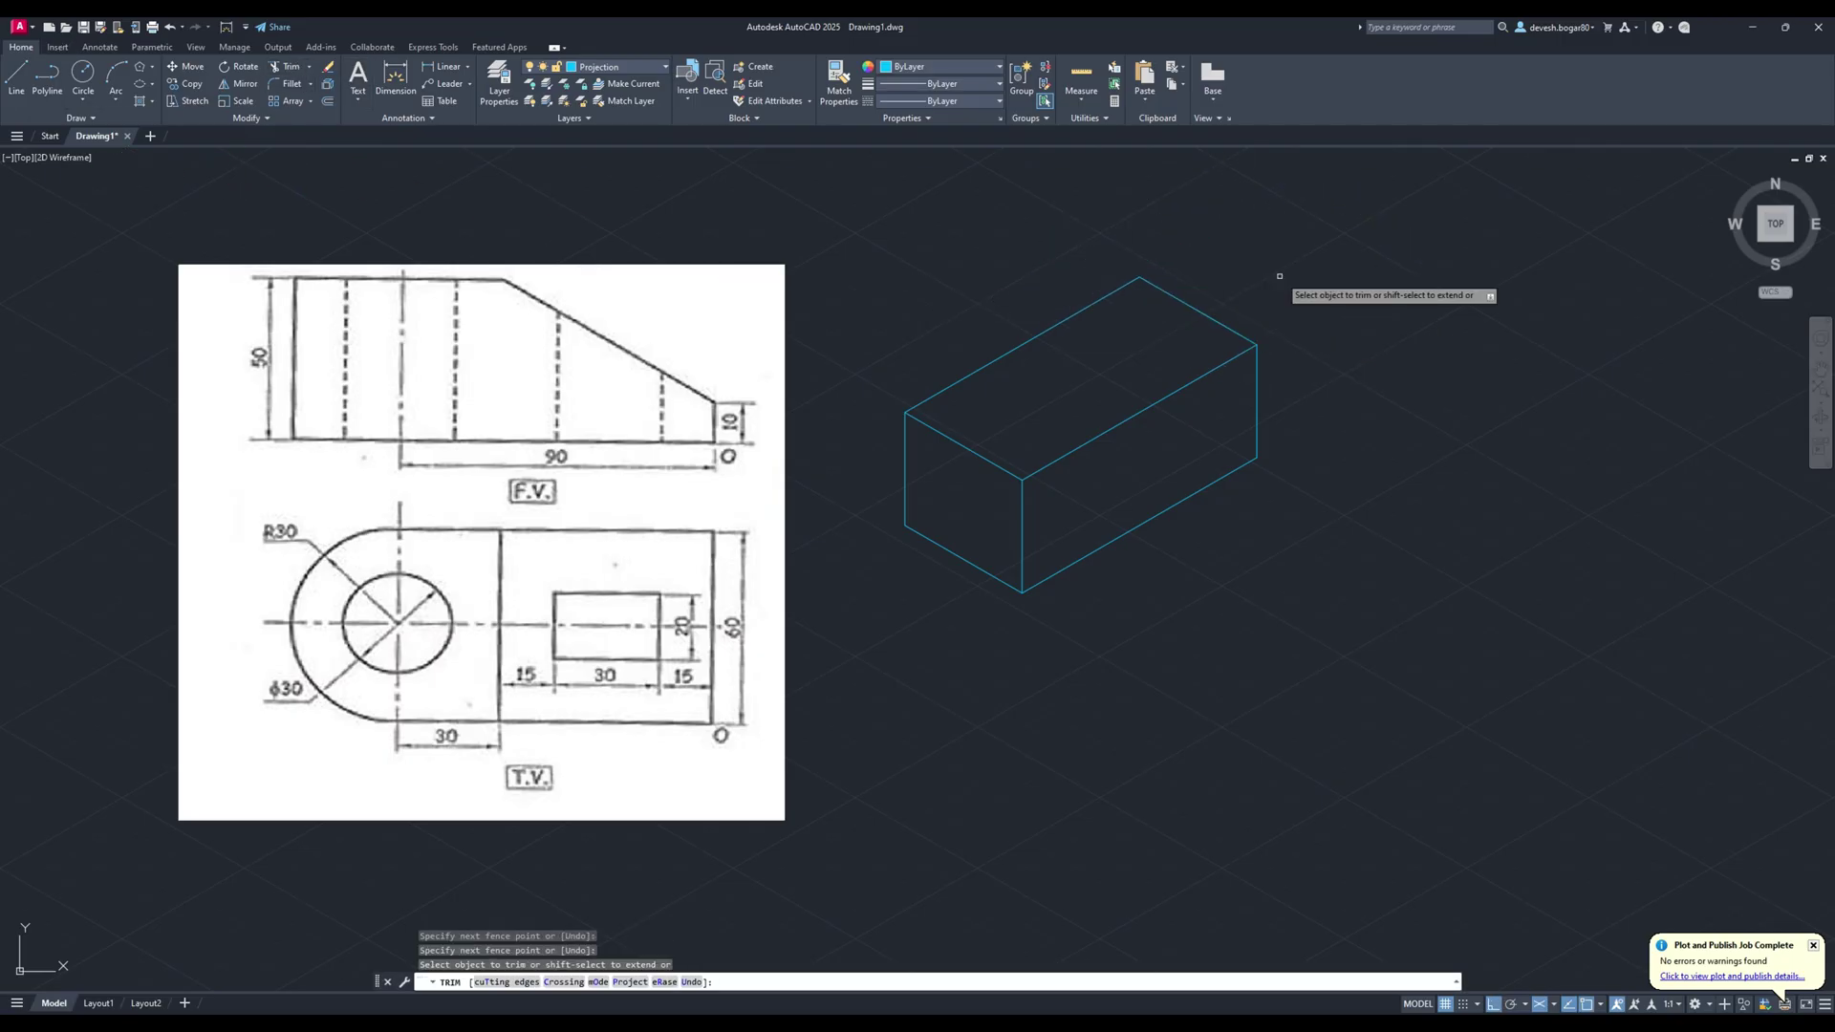
Make CONTINUOUS the current layer and draw a 10-unit vertical line up from the box's bottom front corner.
left_click(17, 76)
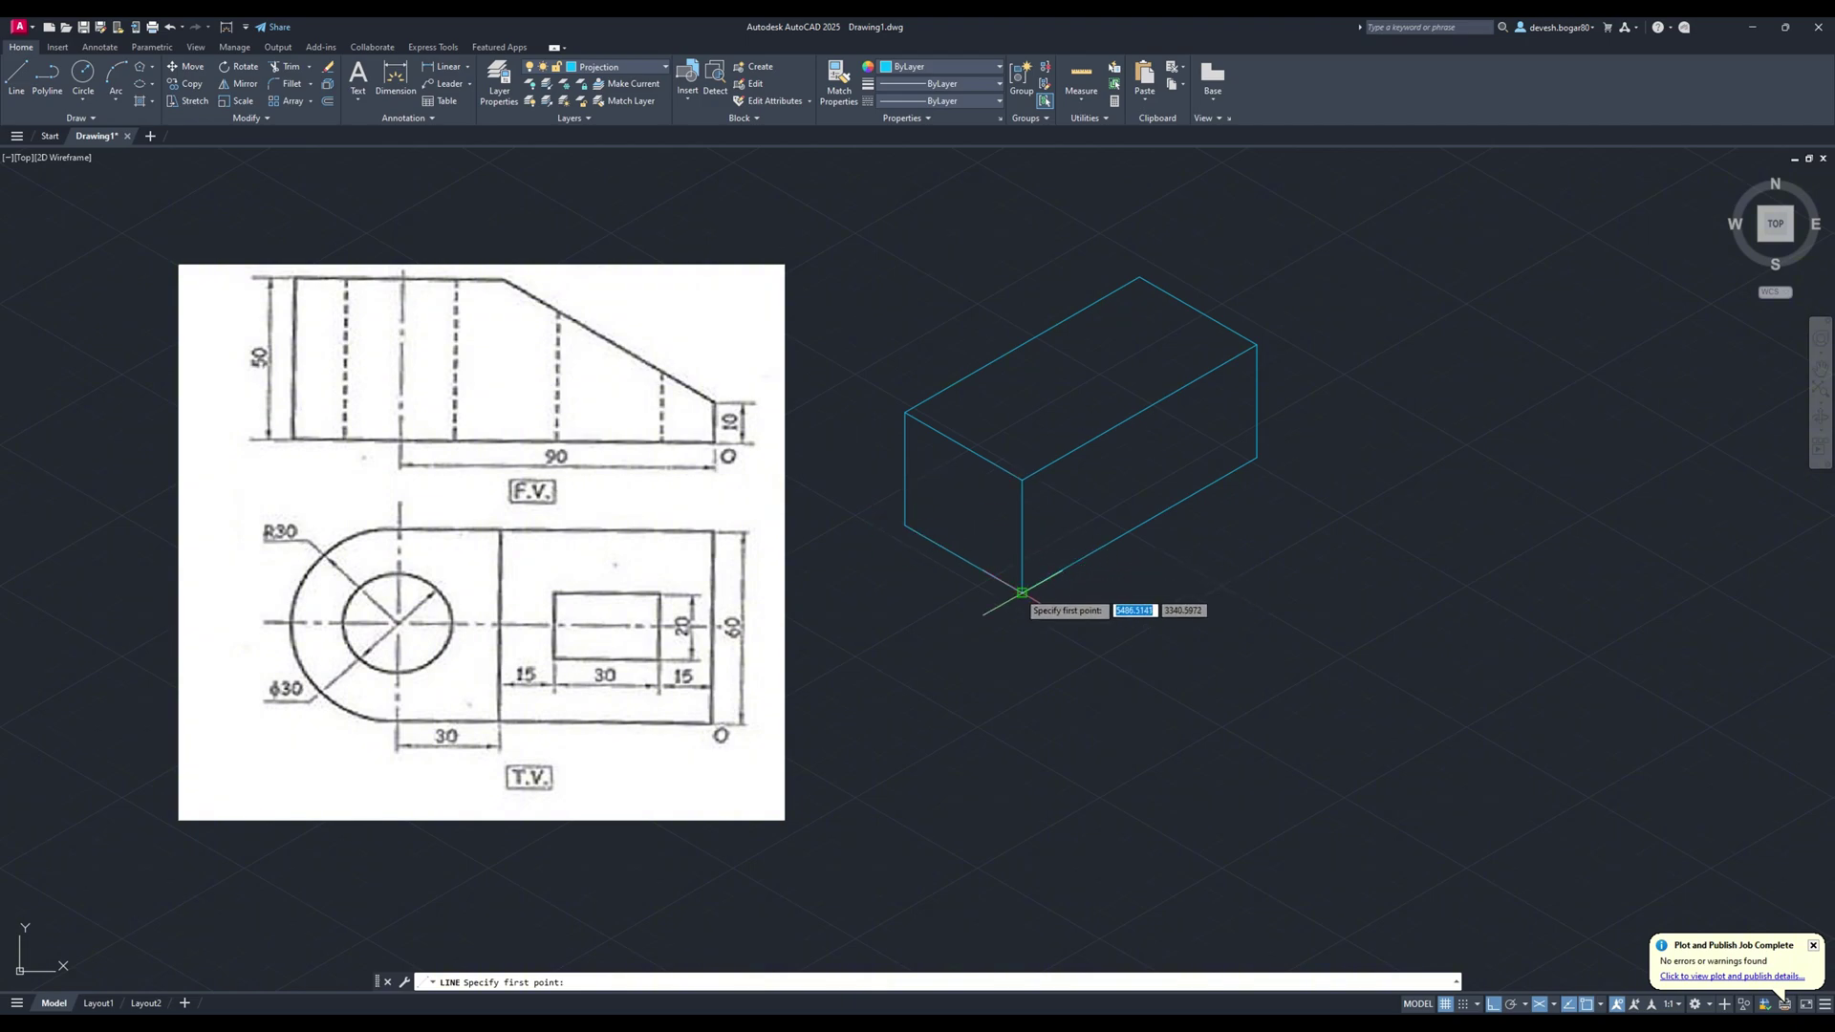
left_click(617, 66)
left_click(602, 94)
left_click(17, 76)
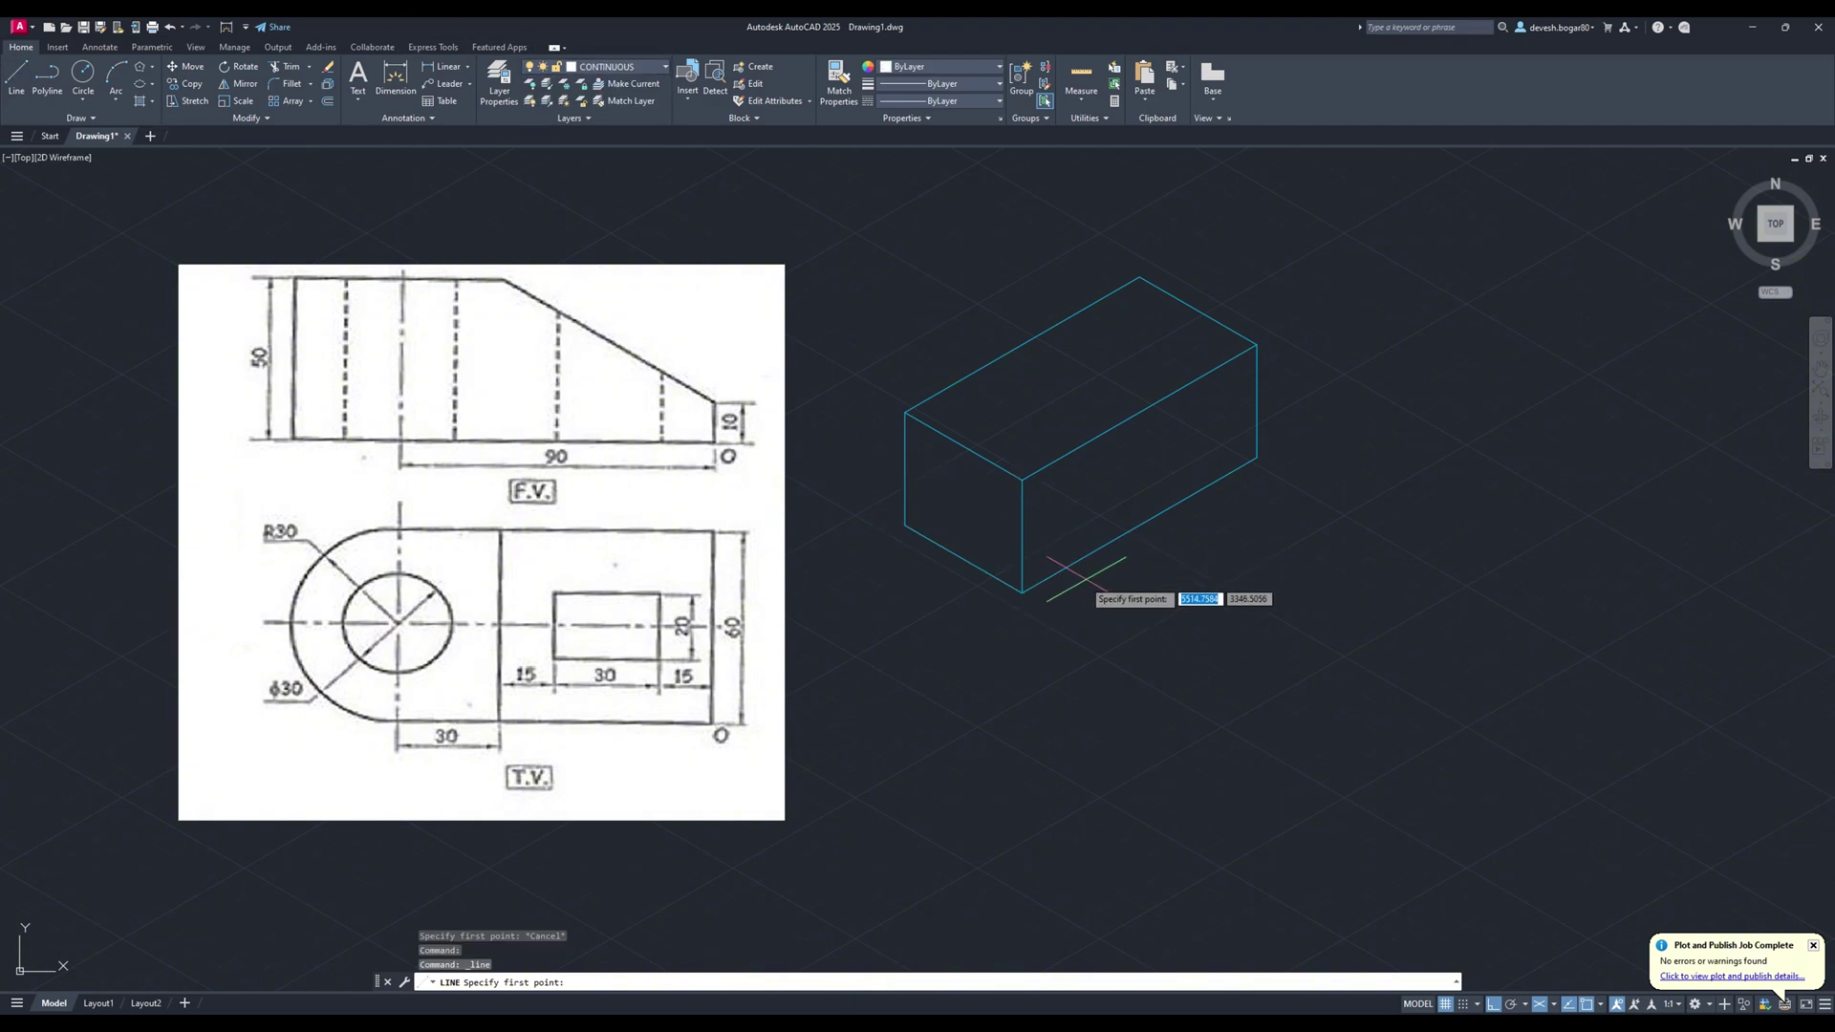
left_click(1022, 592)
key("F5")
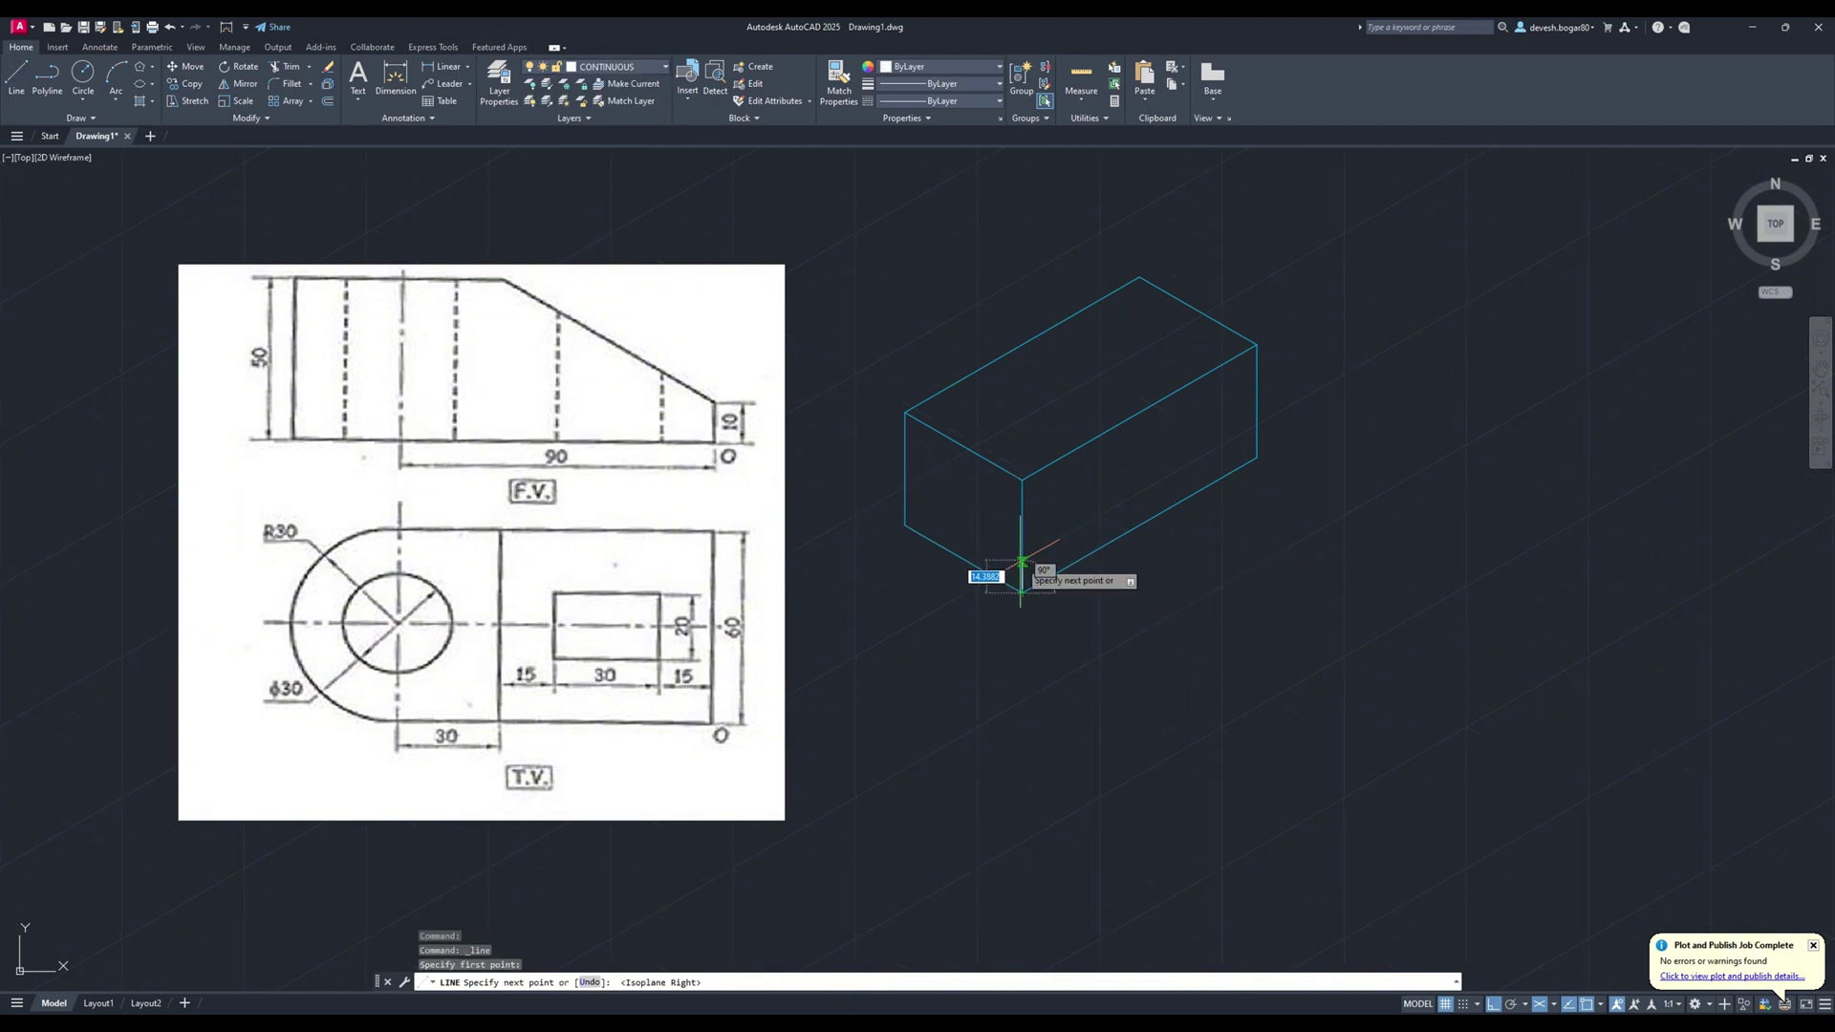
type("10")
key("Return")
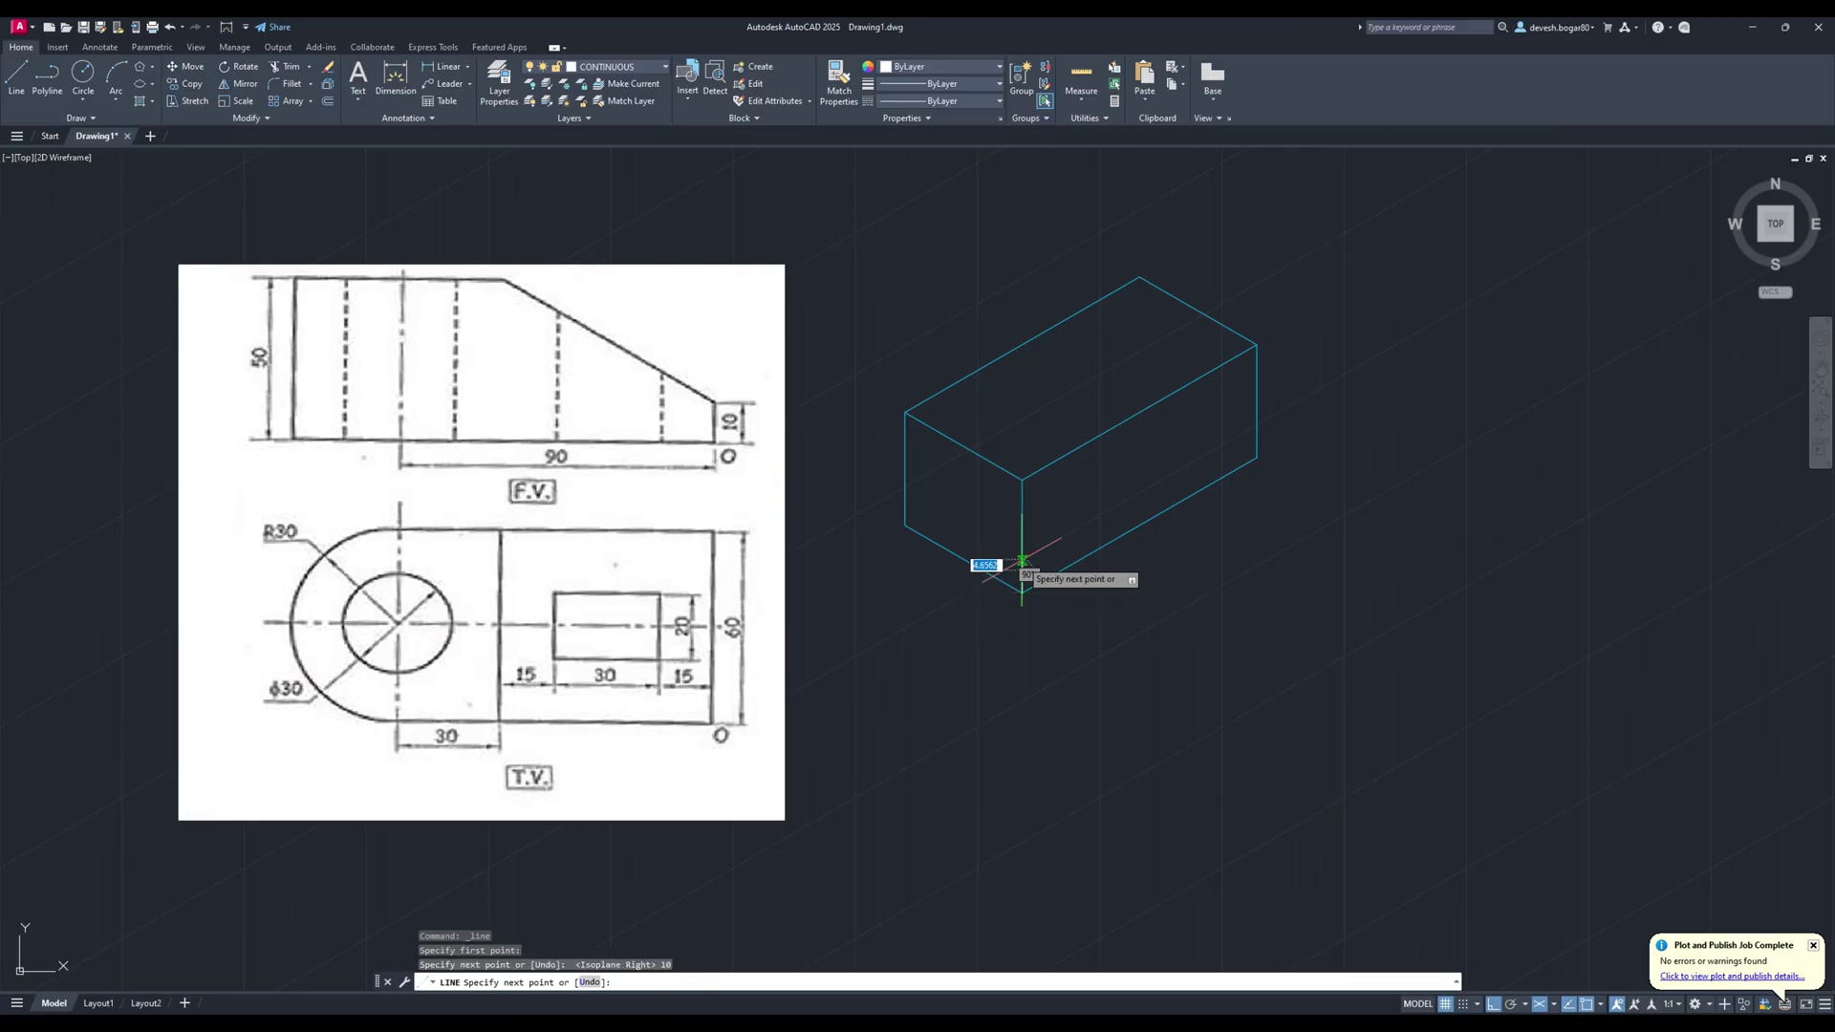
key("Escape")
Draw a 75-unit line from the bottom front corner along the long bottom edge.
left_click(16, 76)
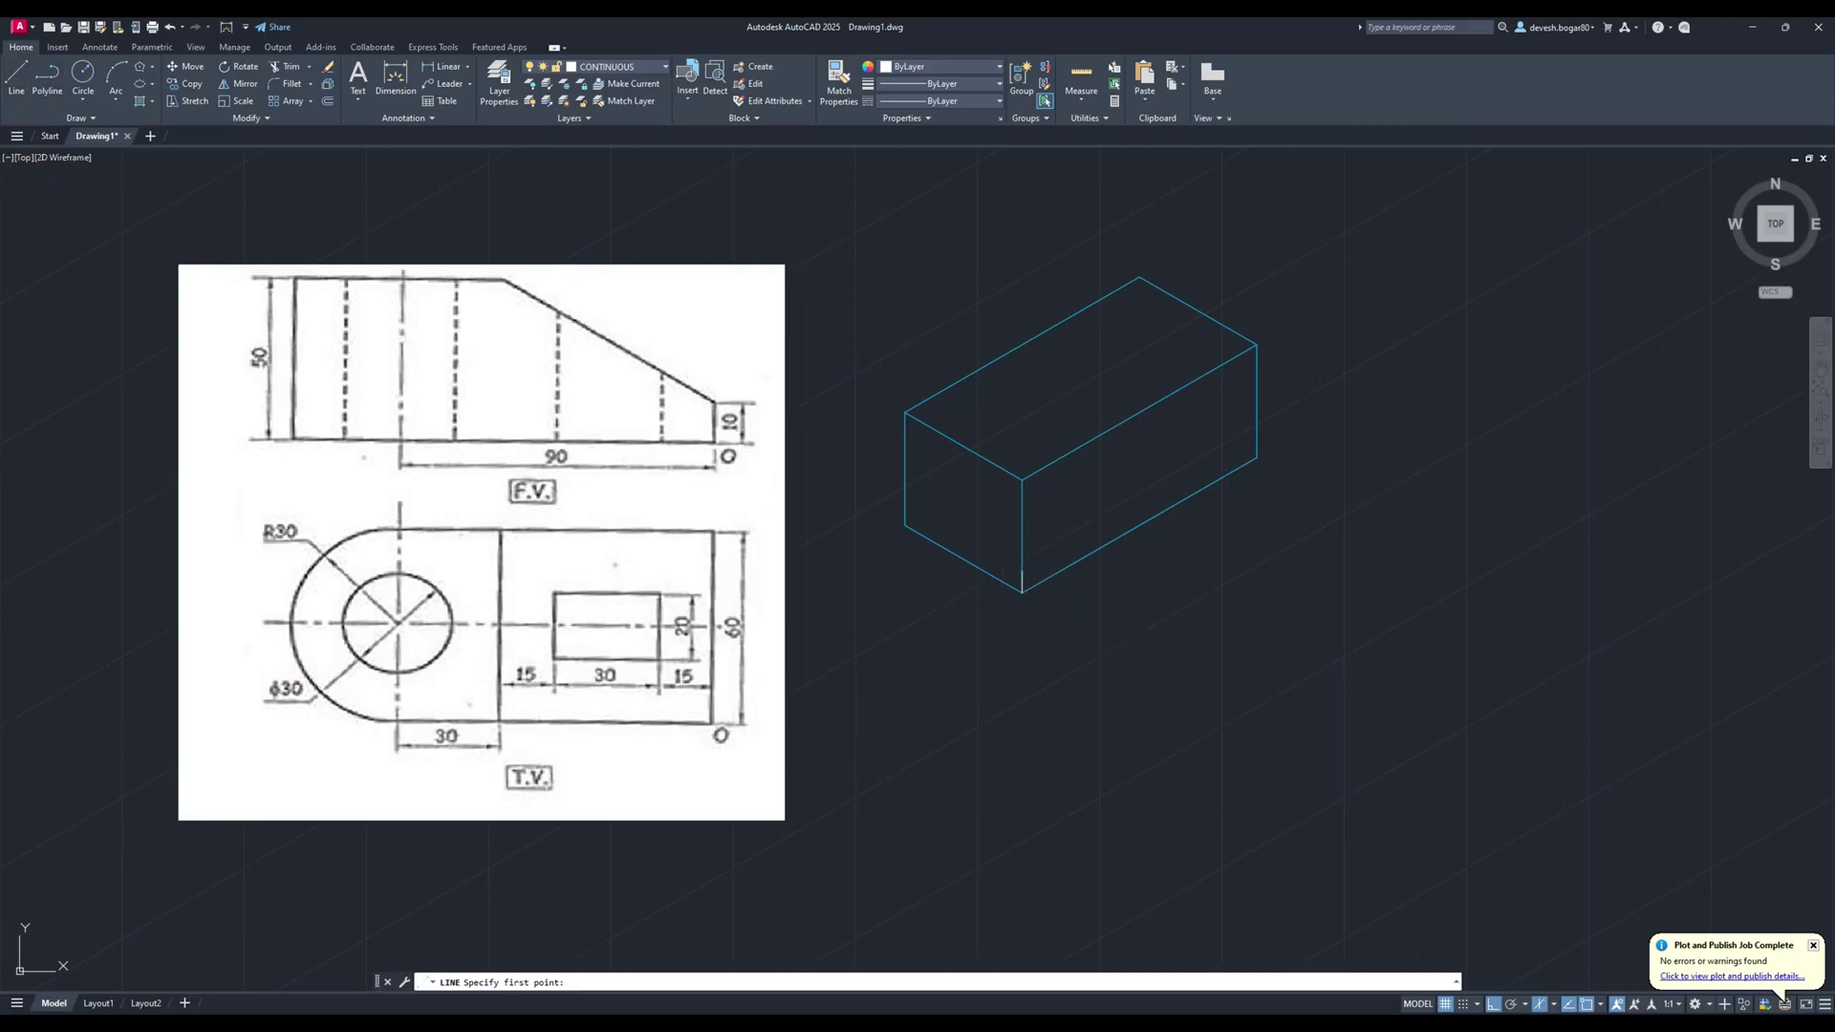
left_click(1021, 592)
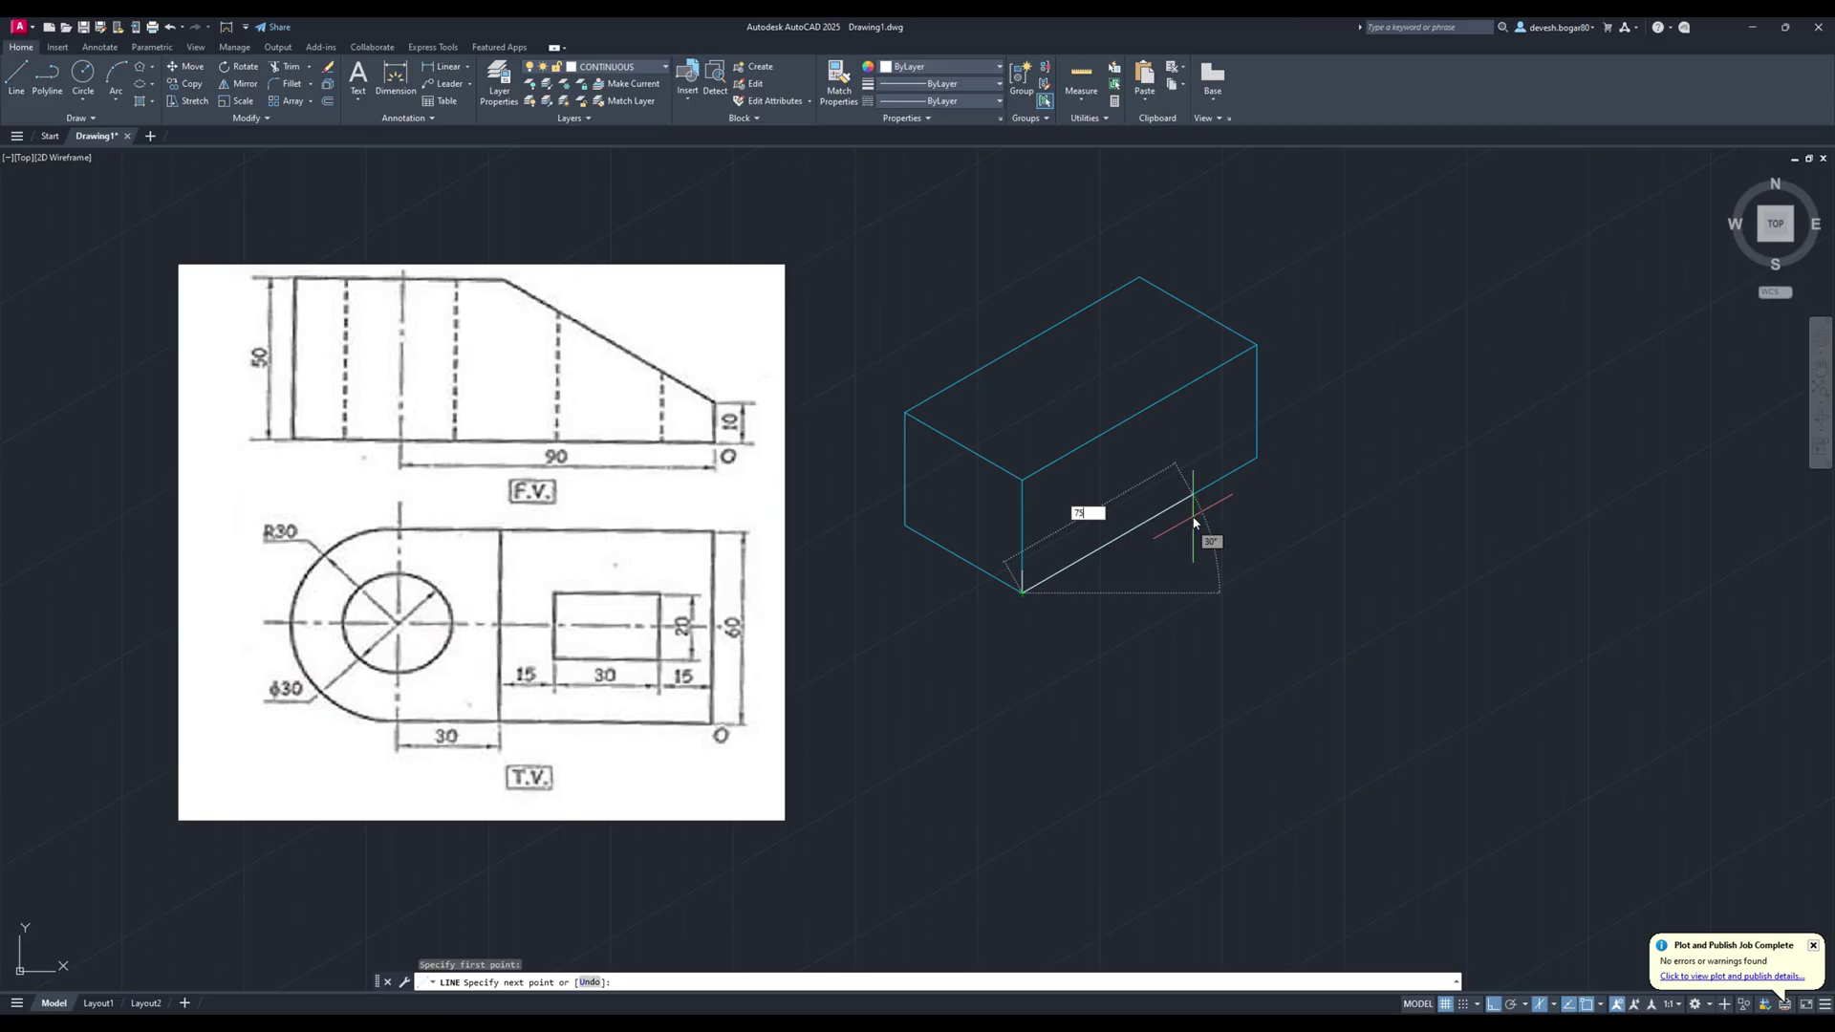
key("Return")
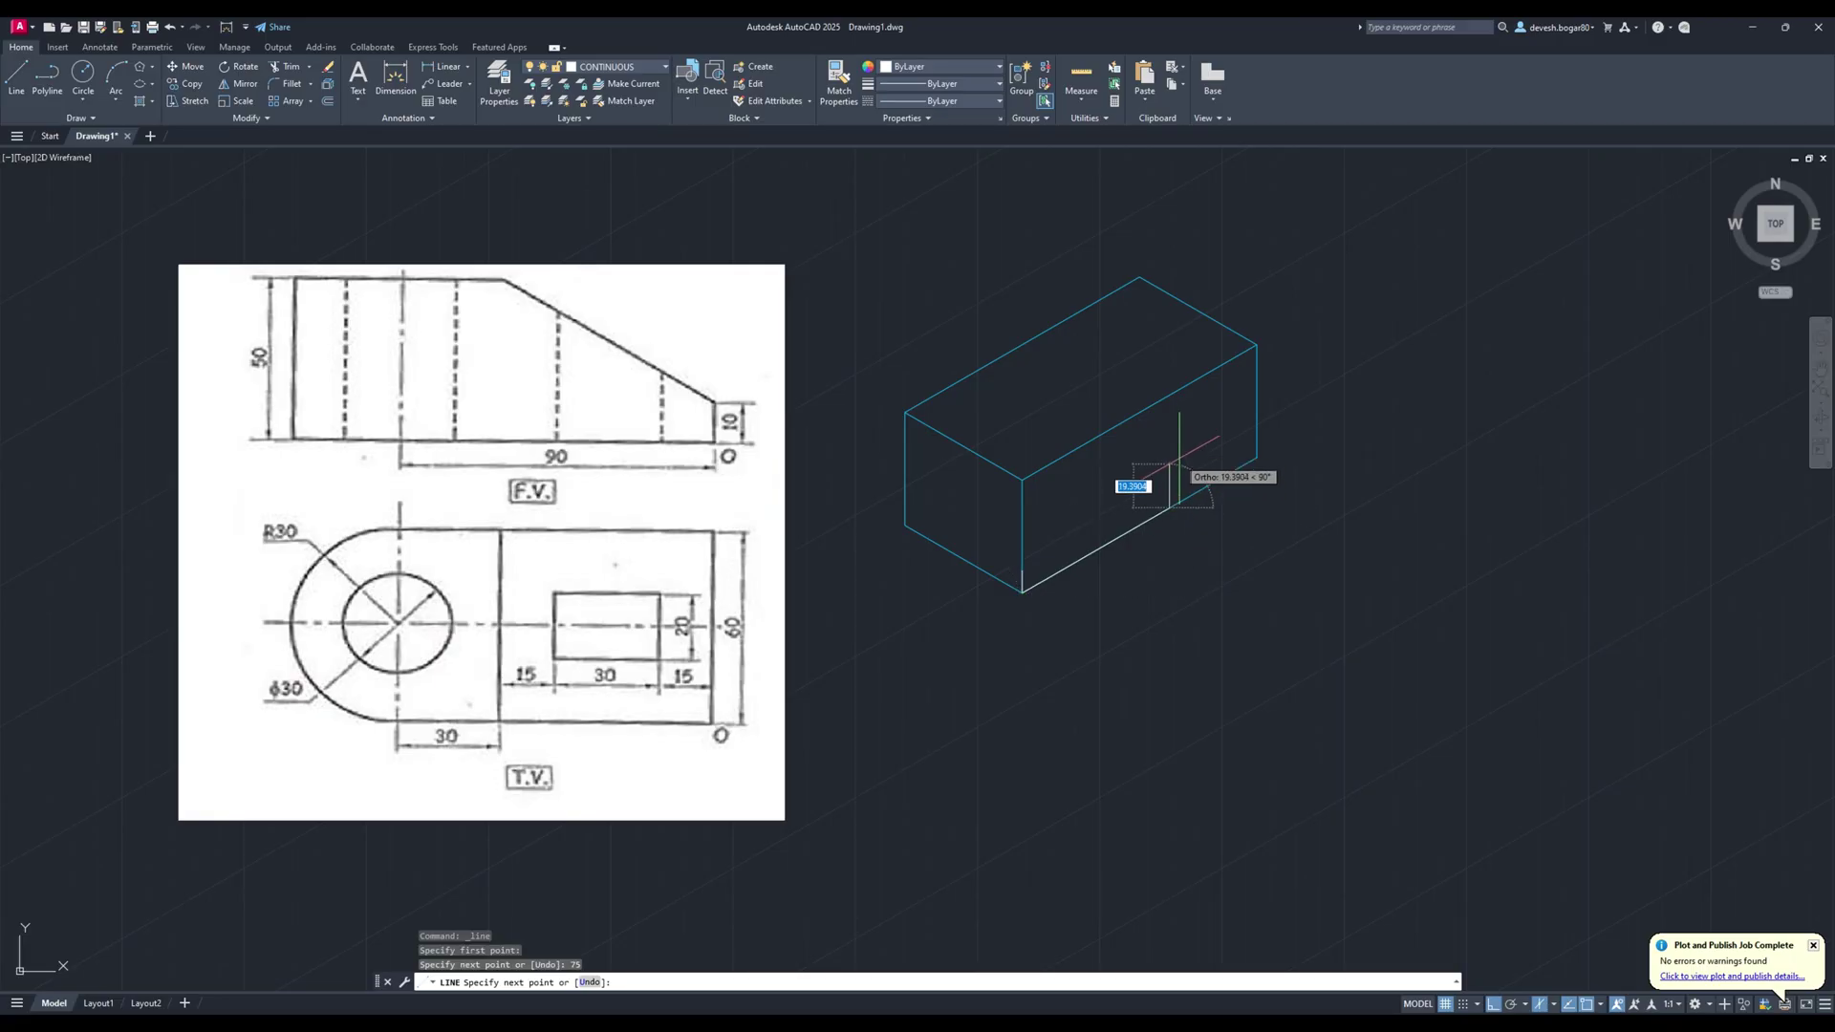
key("Escape")
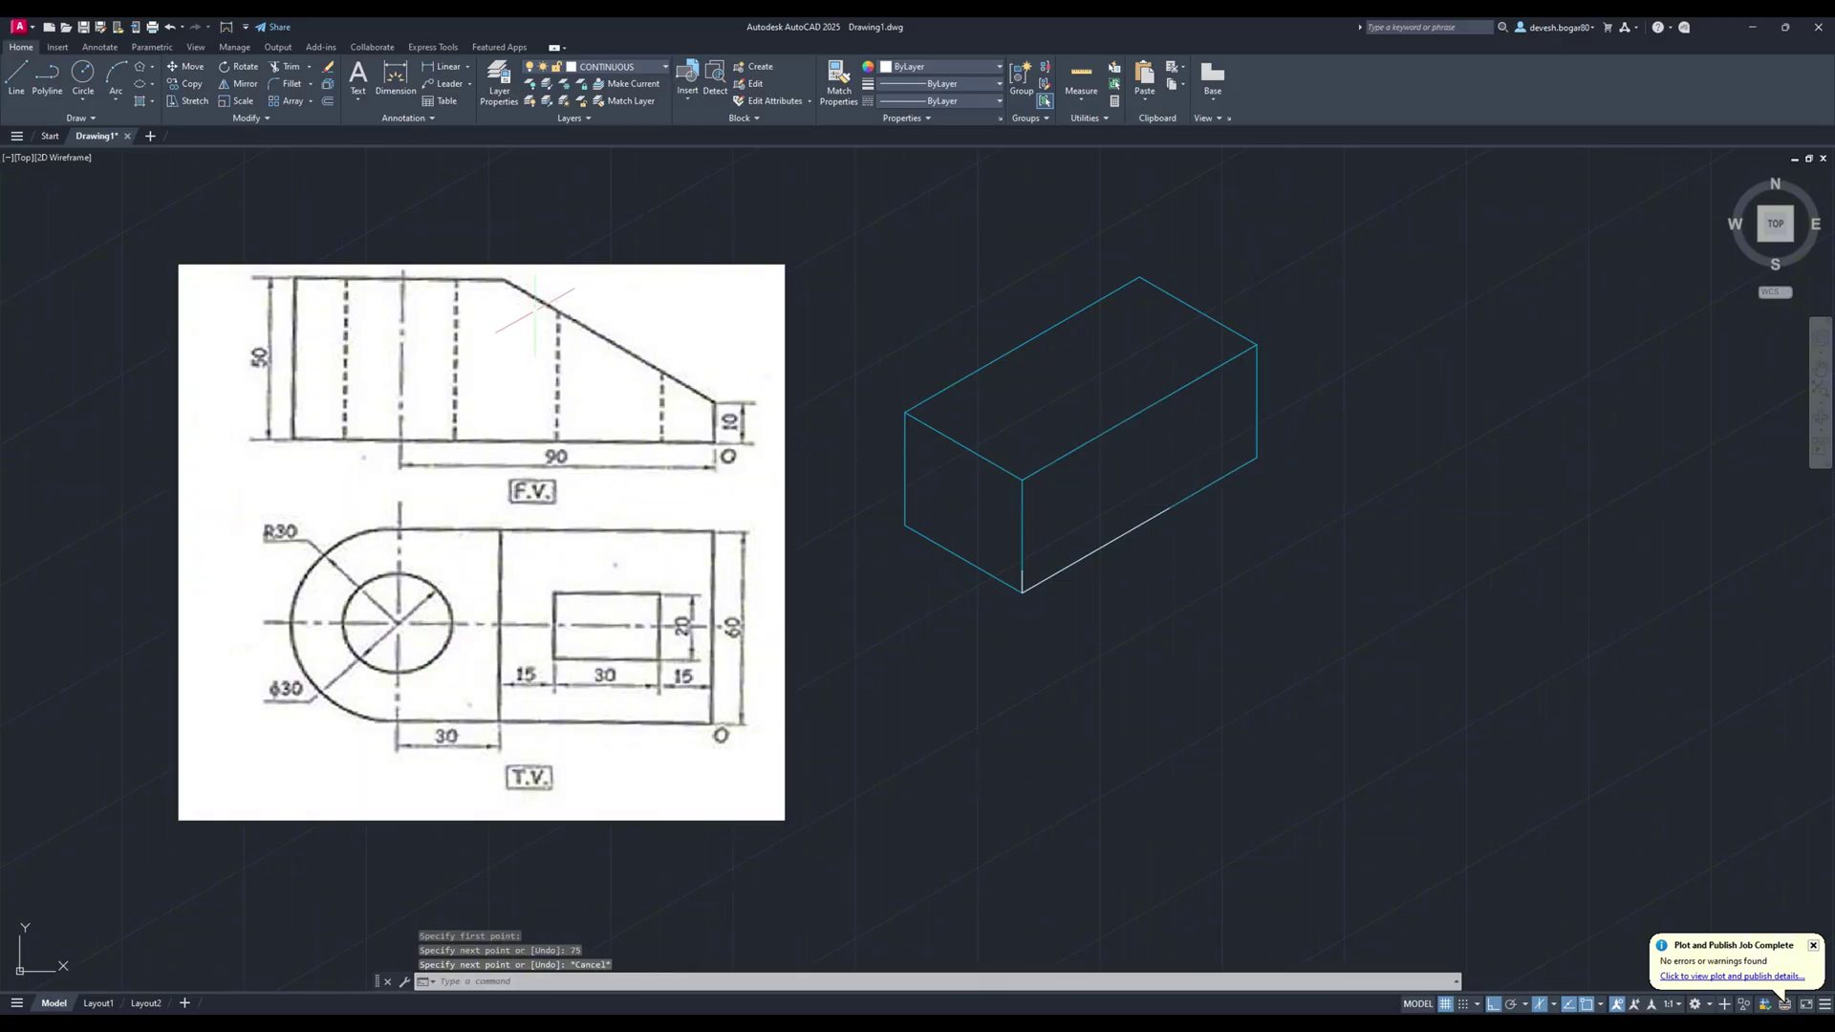
left_click(12, 84)
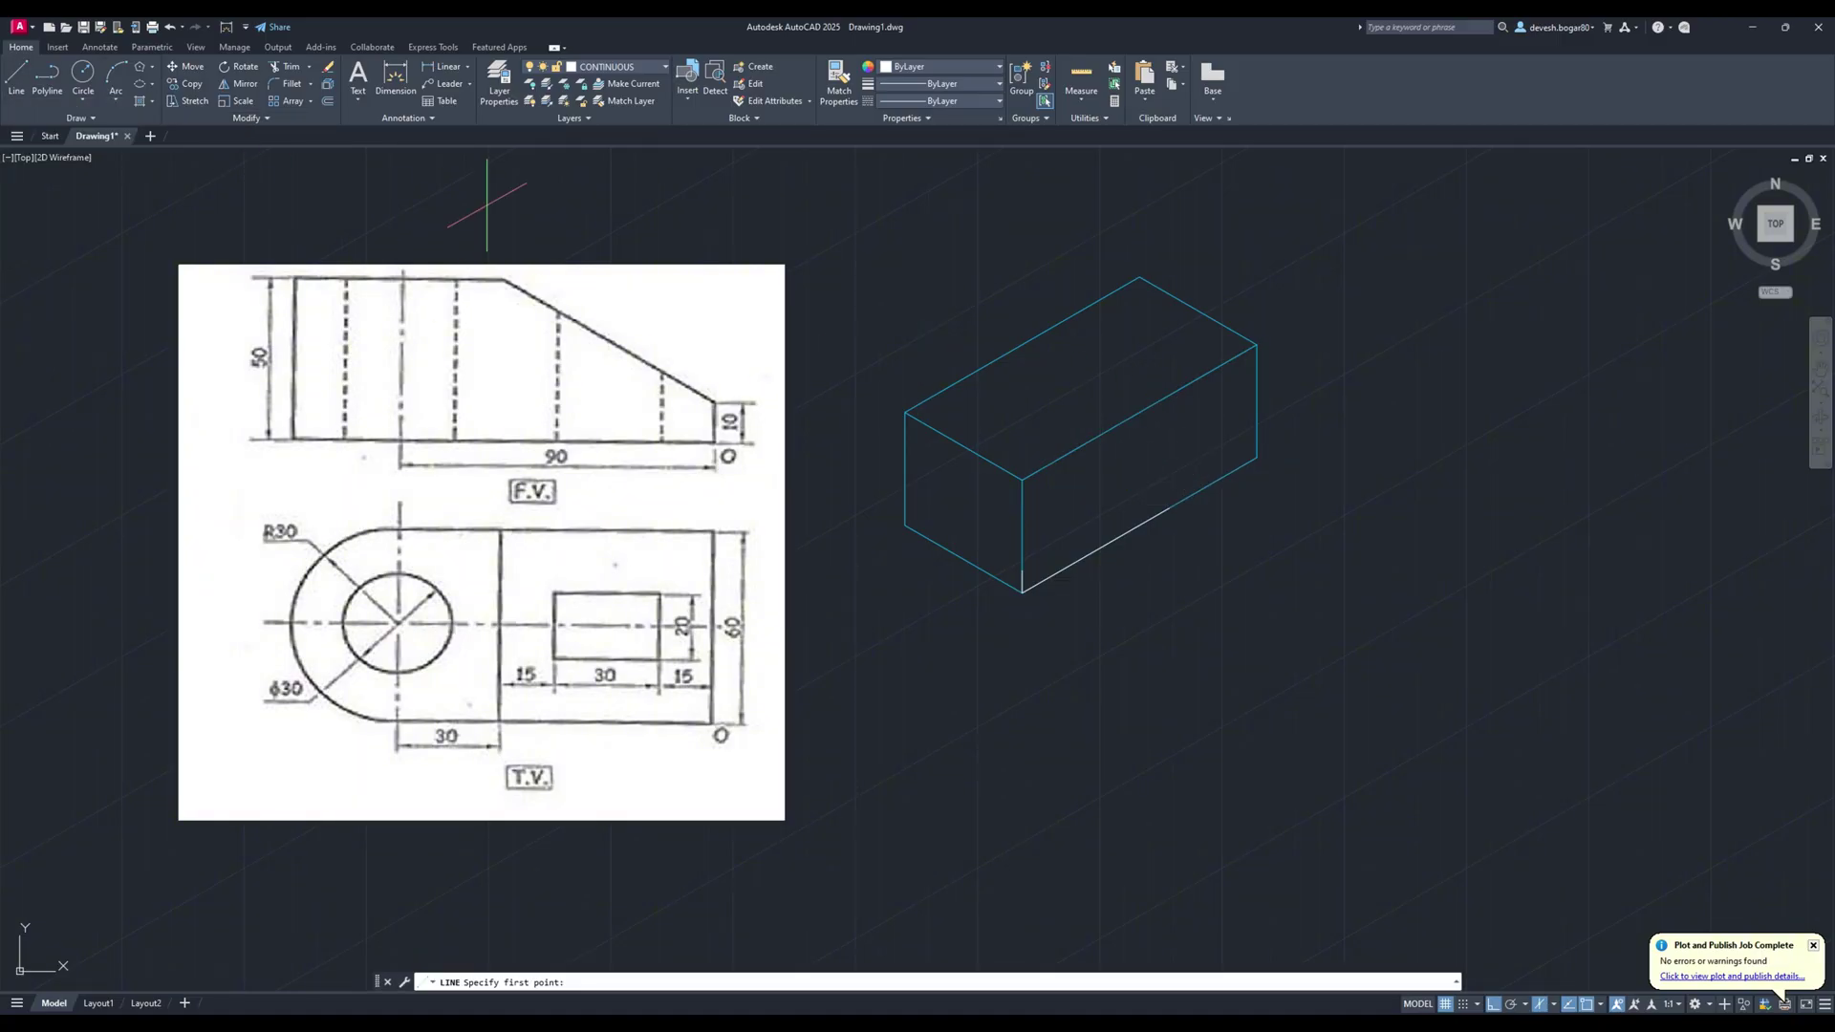
left_click(1256, 458)
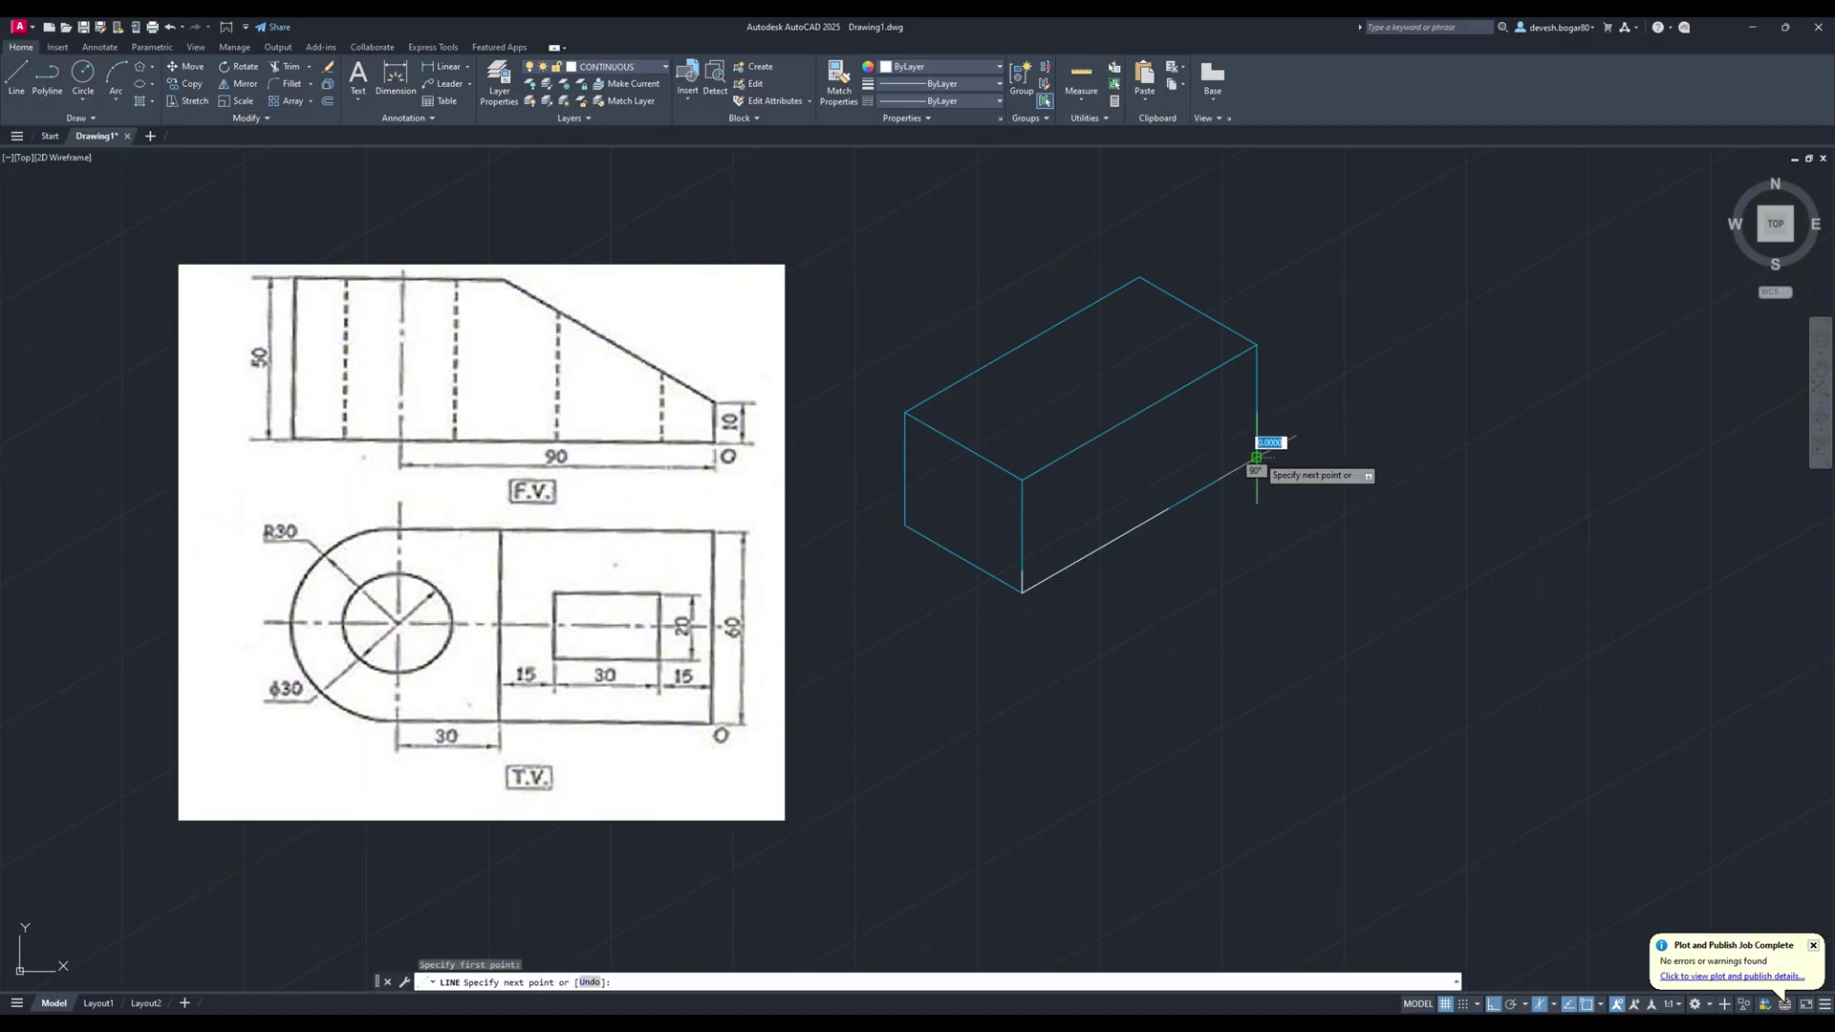
key("Escape")
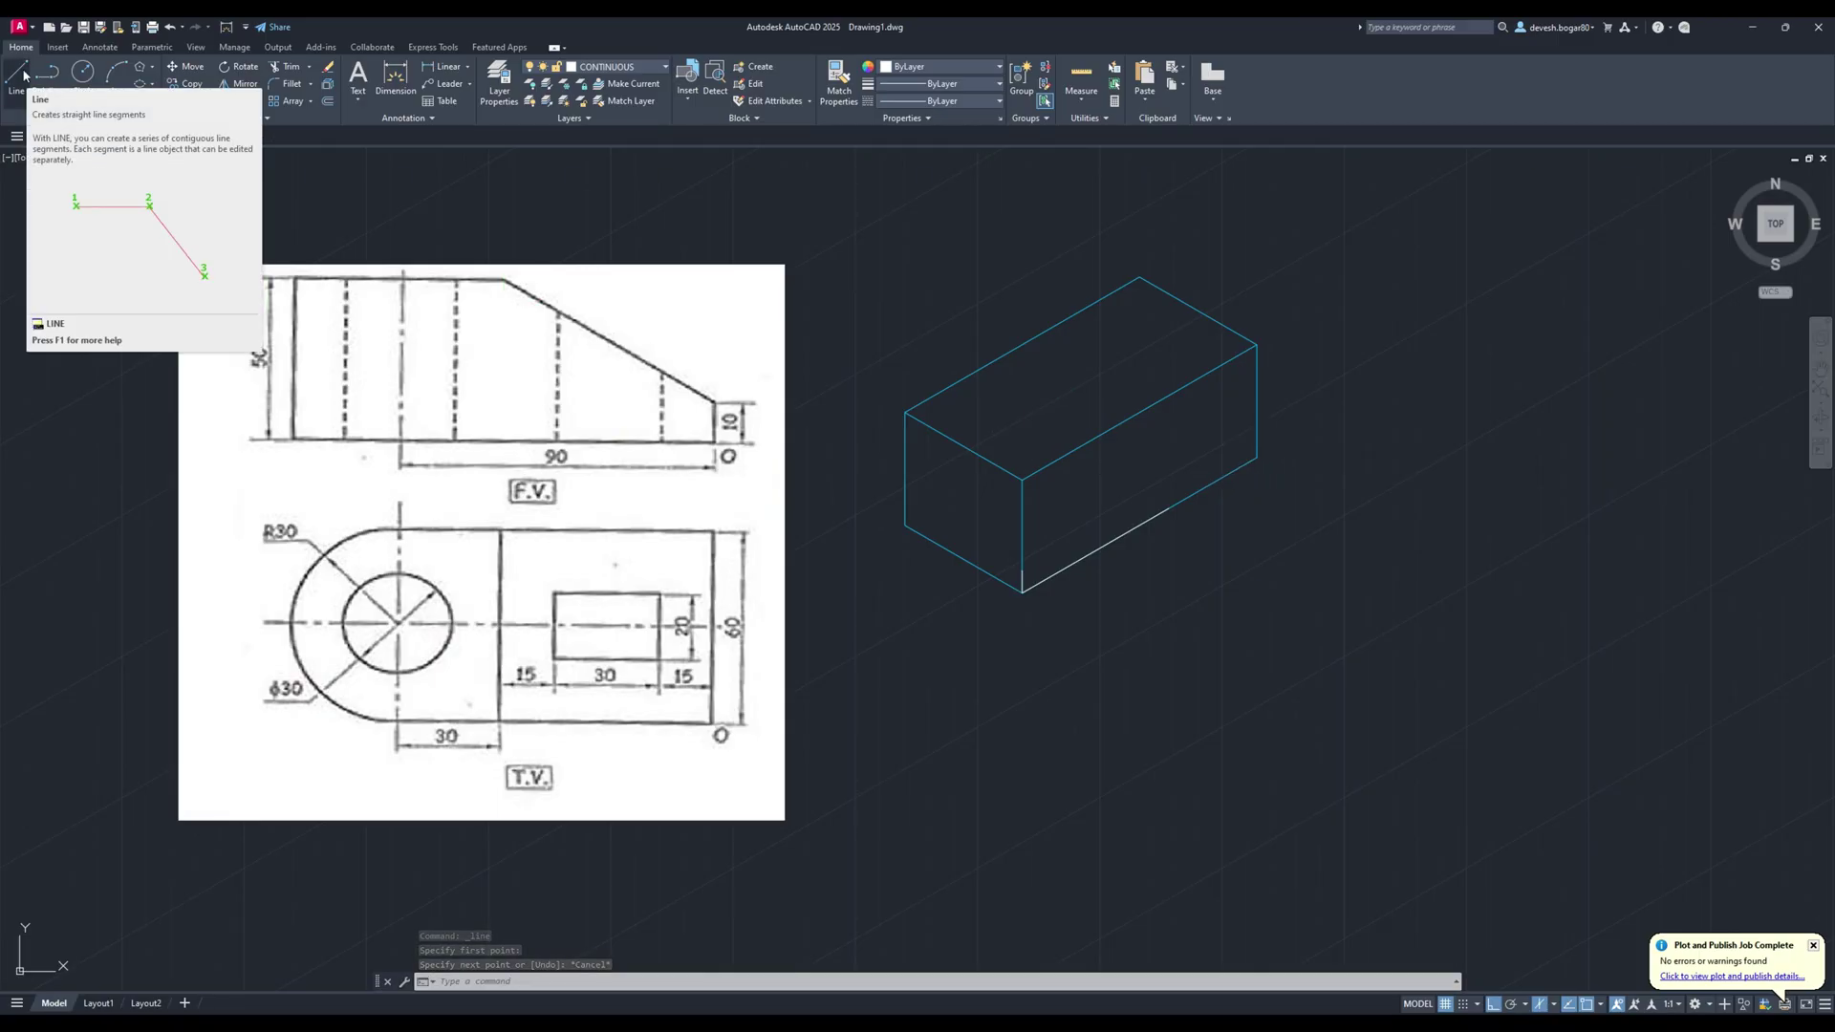
Draw a line from the end of the 75-unit line to the far end of the long bottom edge.
left_click(23, 74)
left_click(1168, 509)
left_click(1257, 458)
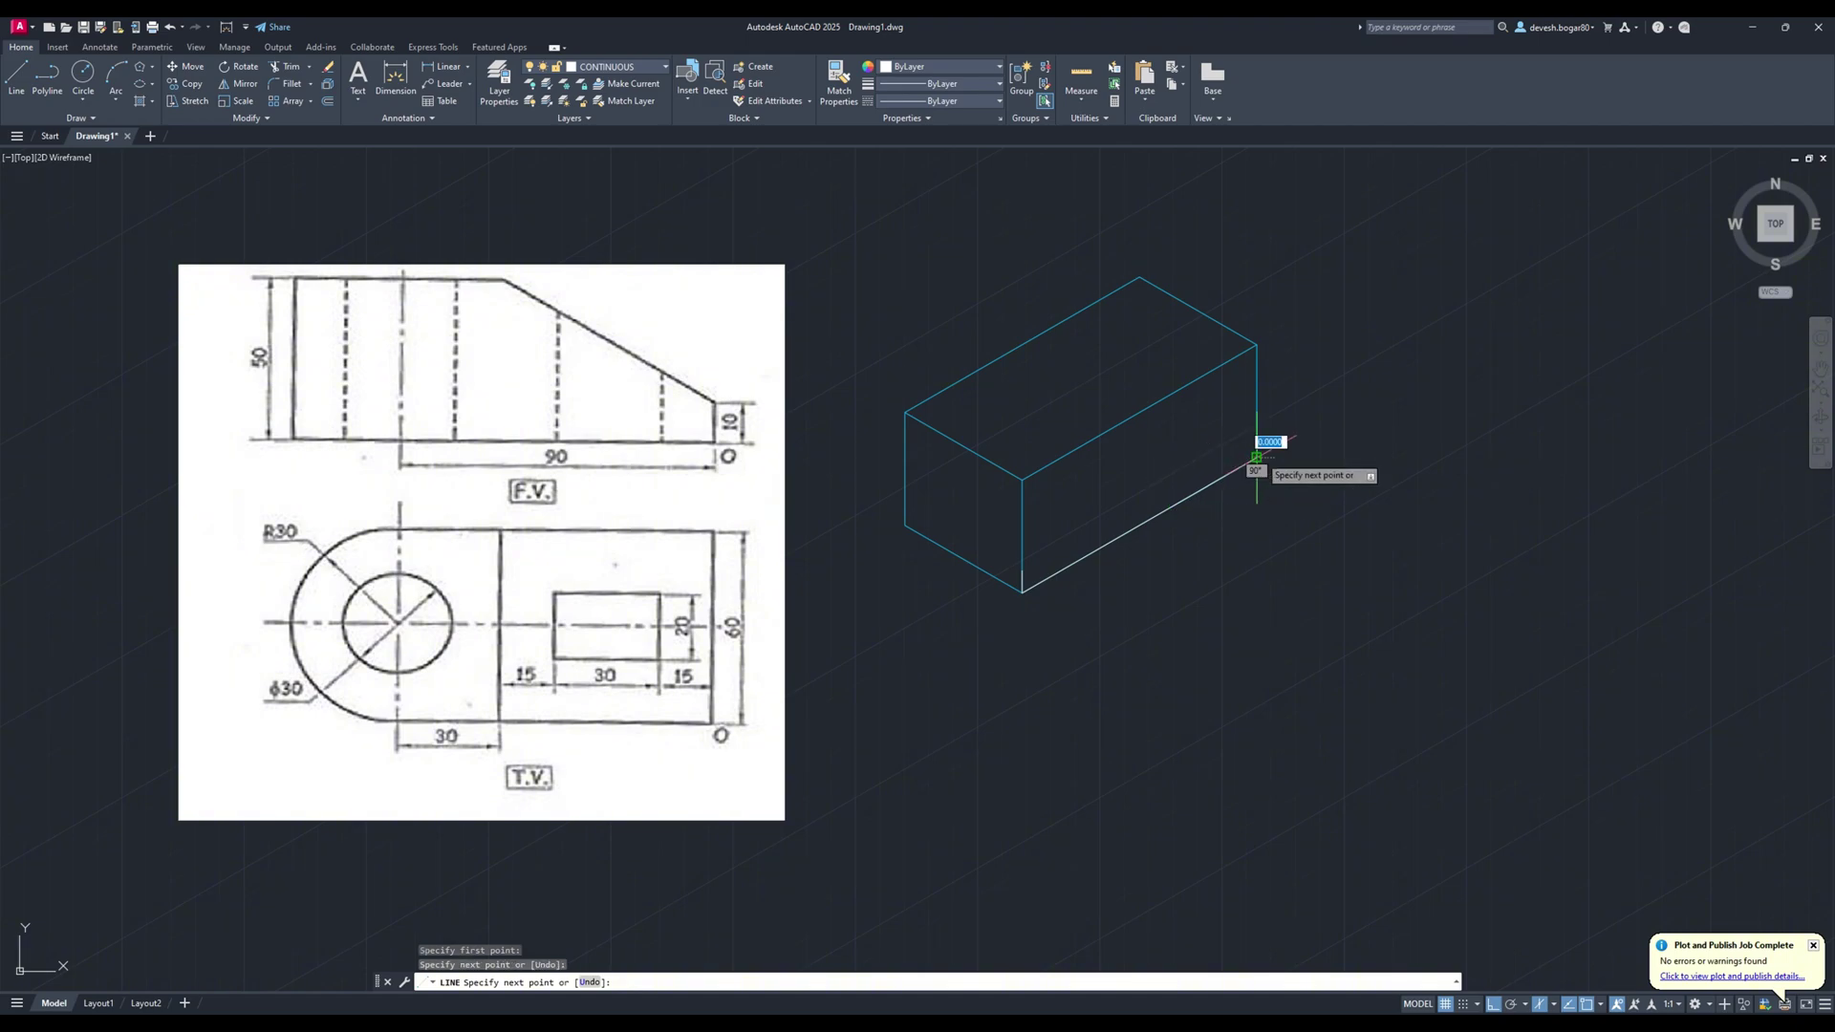
key("Escape")
Draw a 30-unit line inwards across the top face from the midpoint of its far short edge.
key("space")
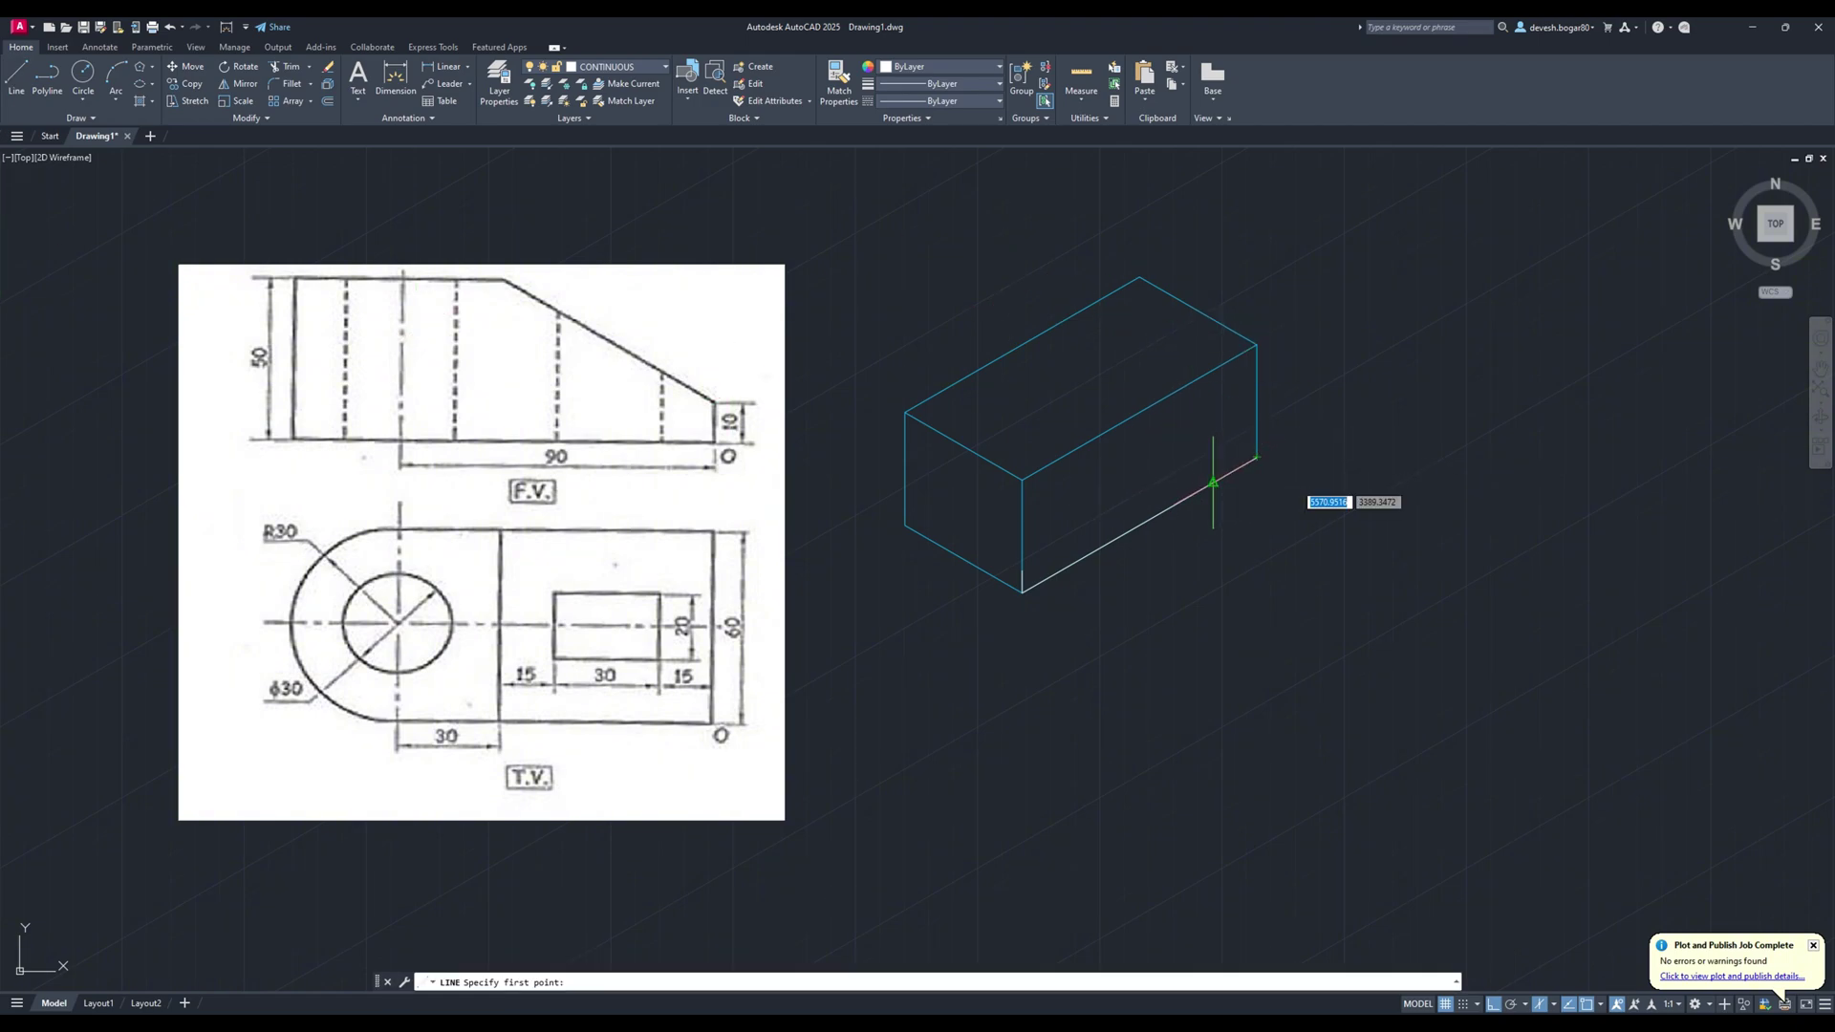
left_click(1197, 310)
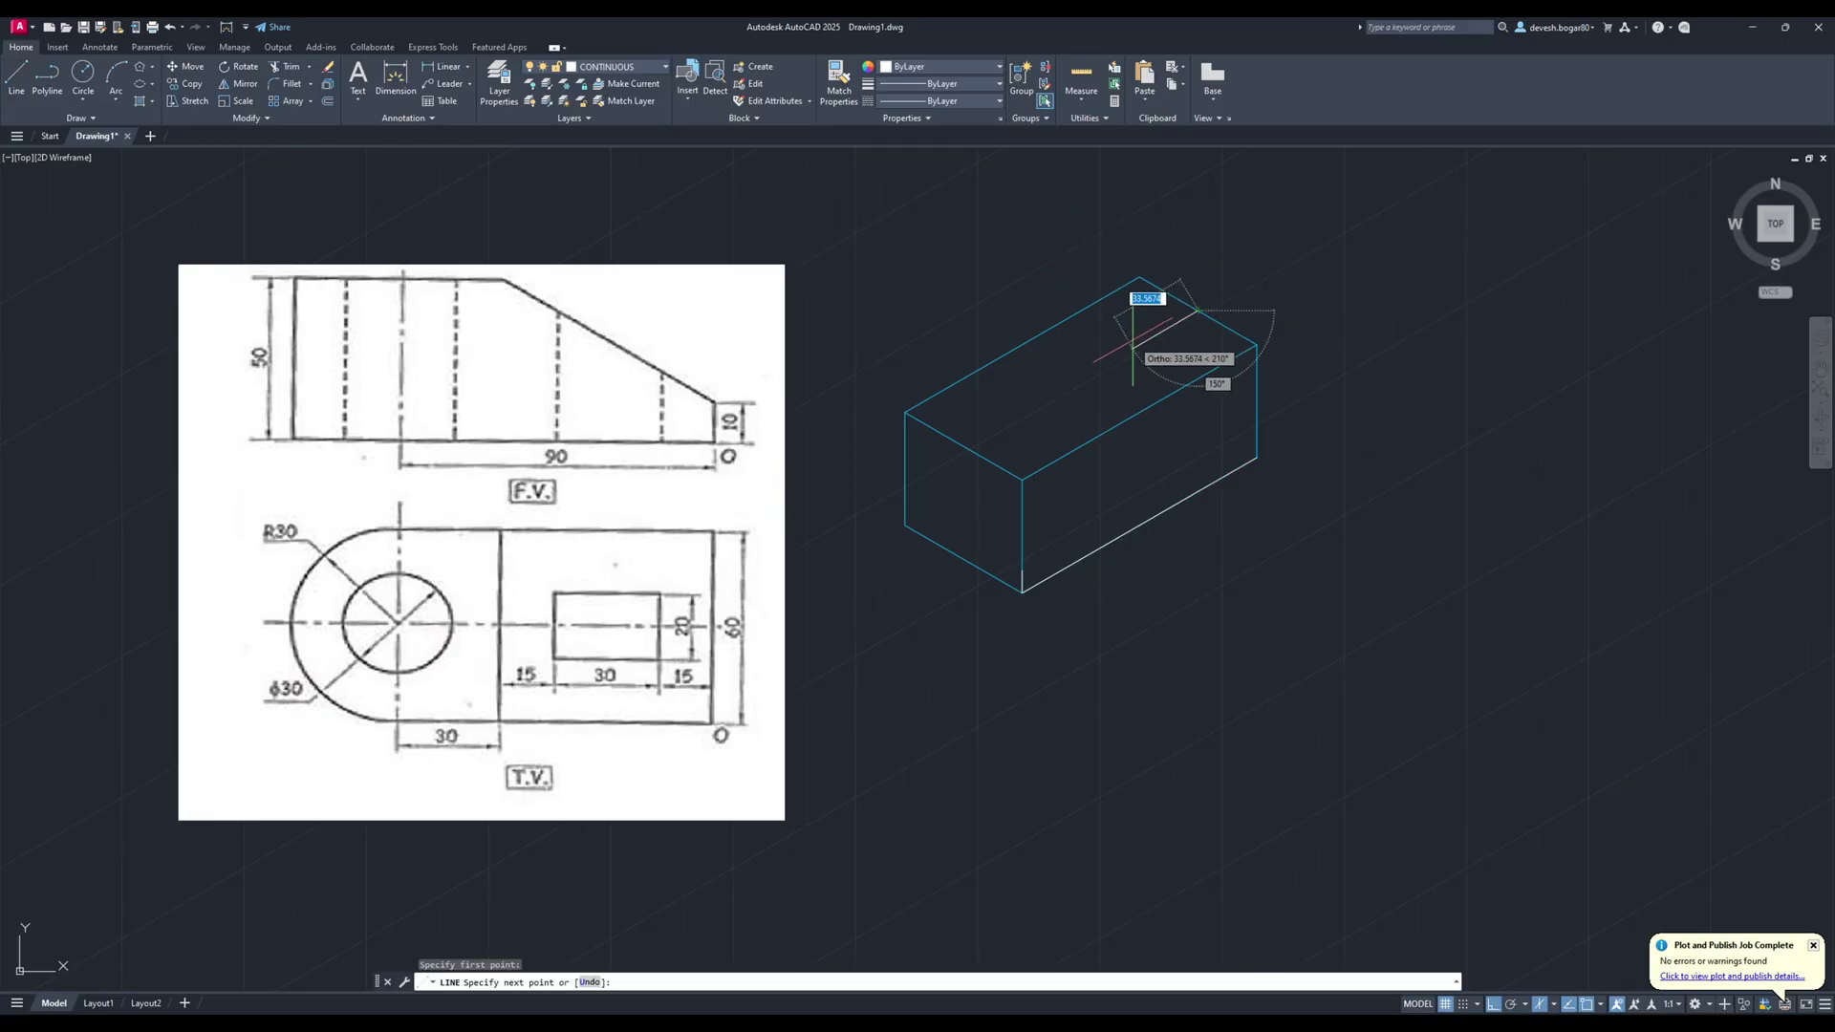
key("Return")
key("Escape")
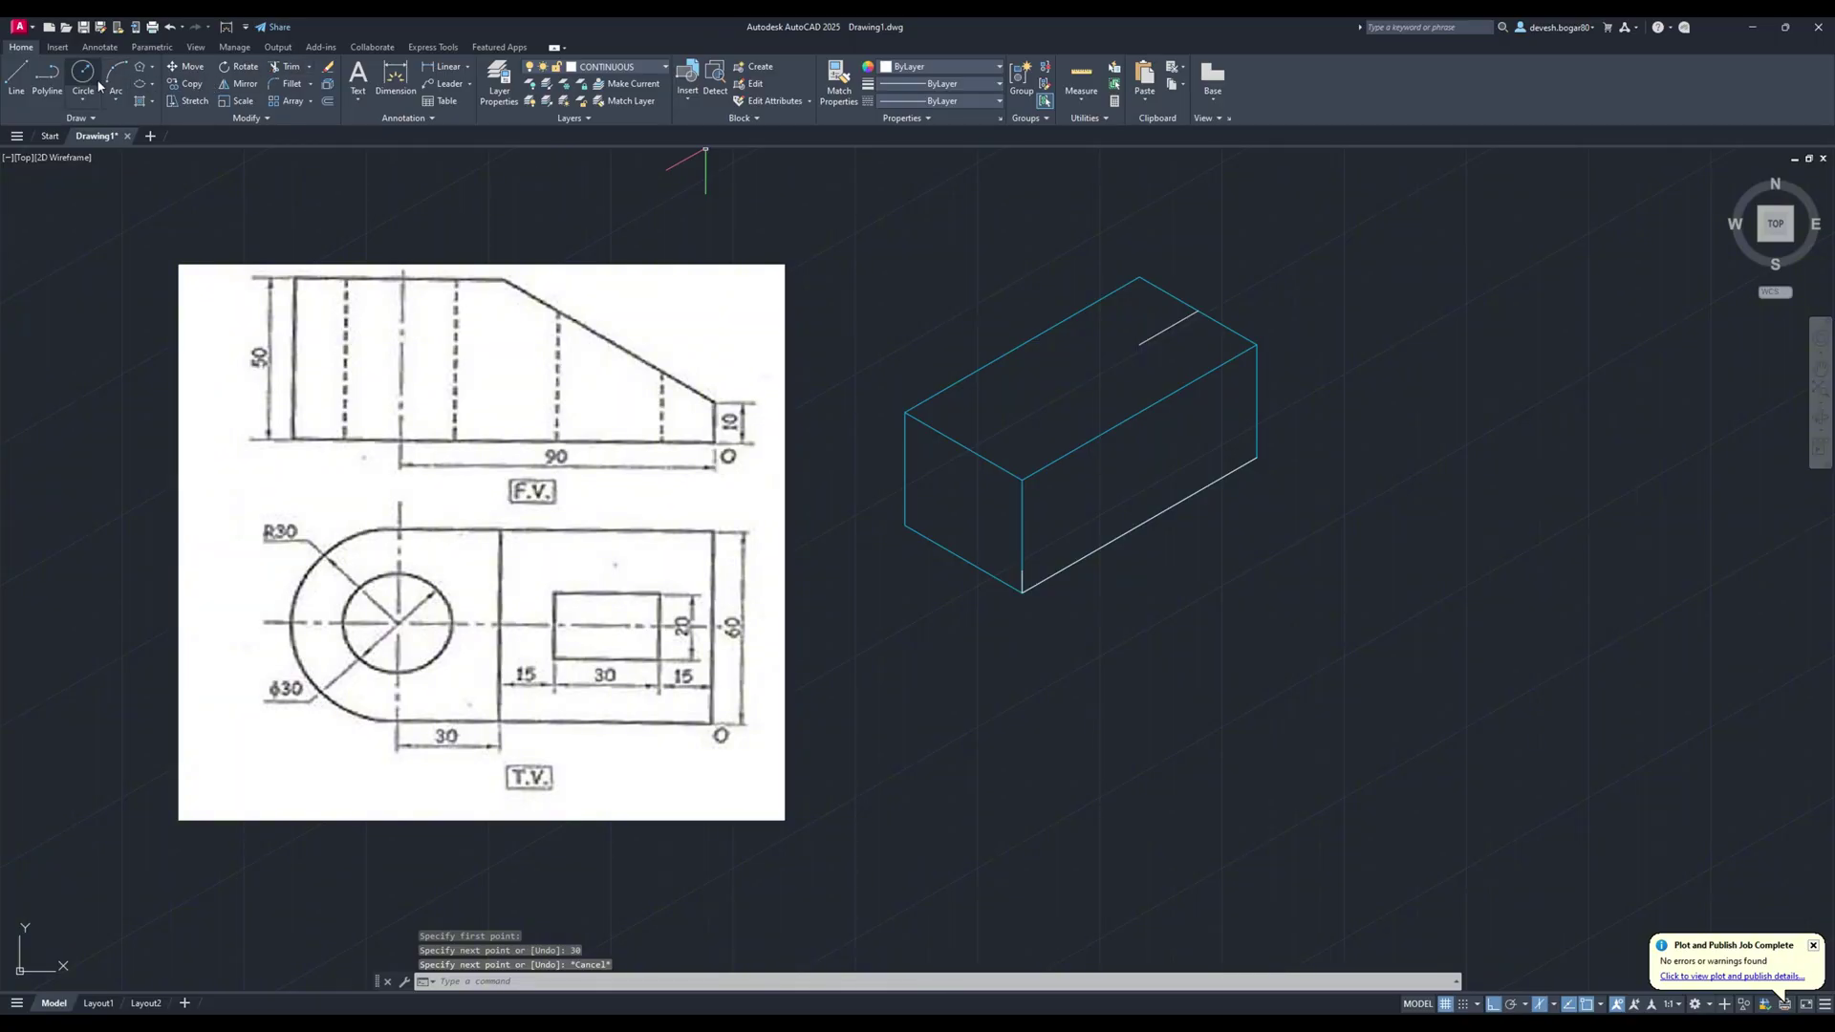
Draw a top-isoplane isocircle centred on the 30-unit line's inner end, with its radius reaching that line's outer end.
left_click(152, 84)
left_click(167, 135)
type("I")
key("Return")
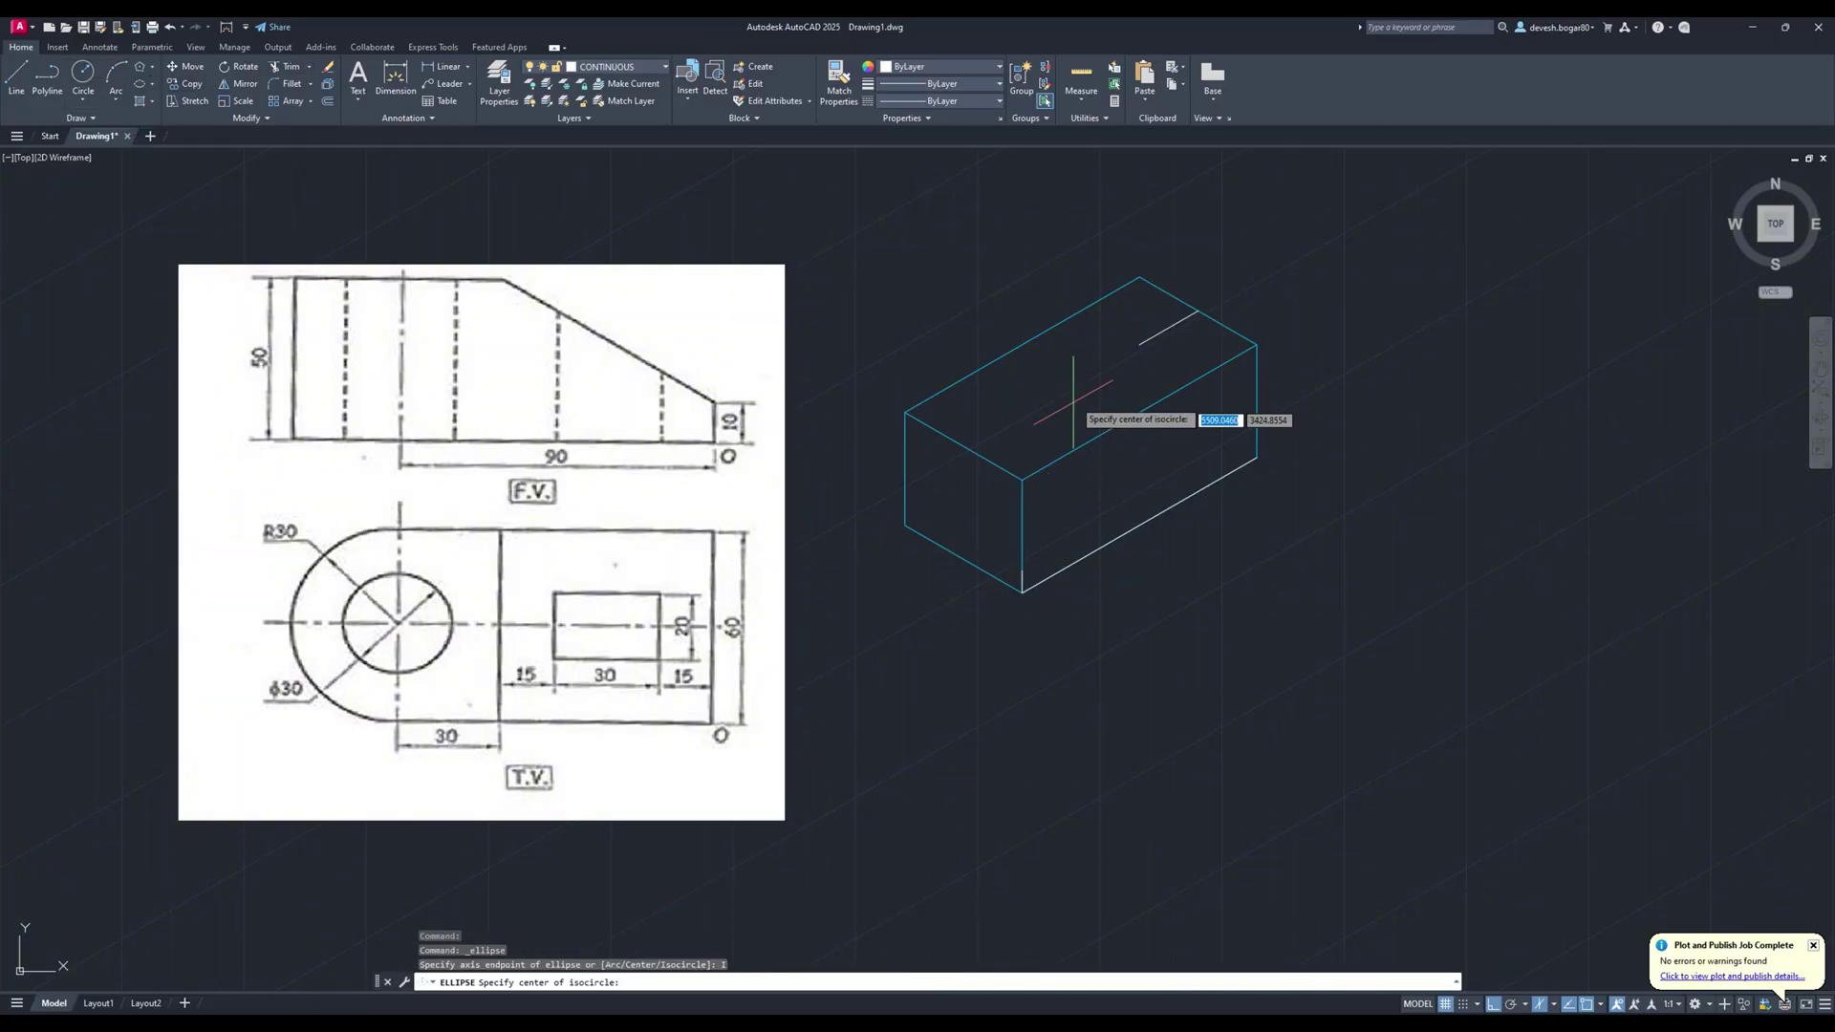
left_click(1140, 344)
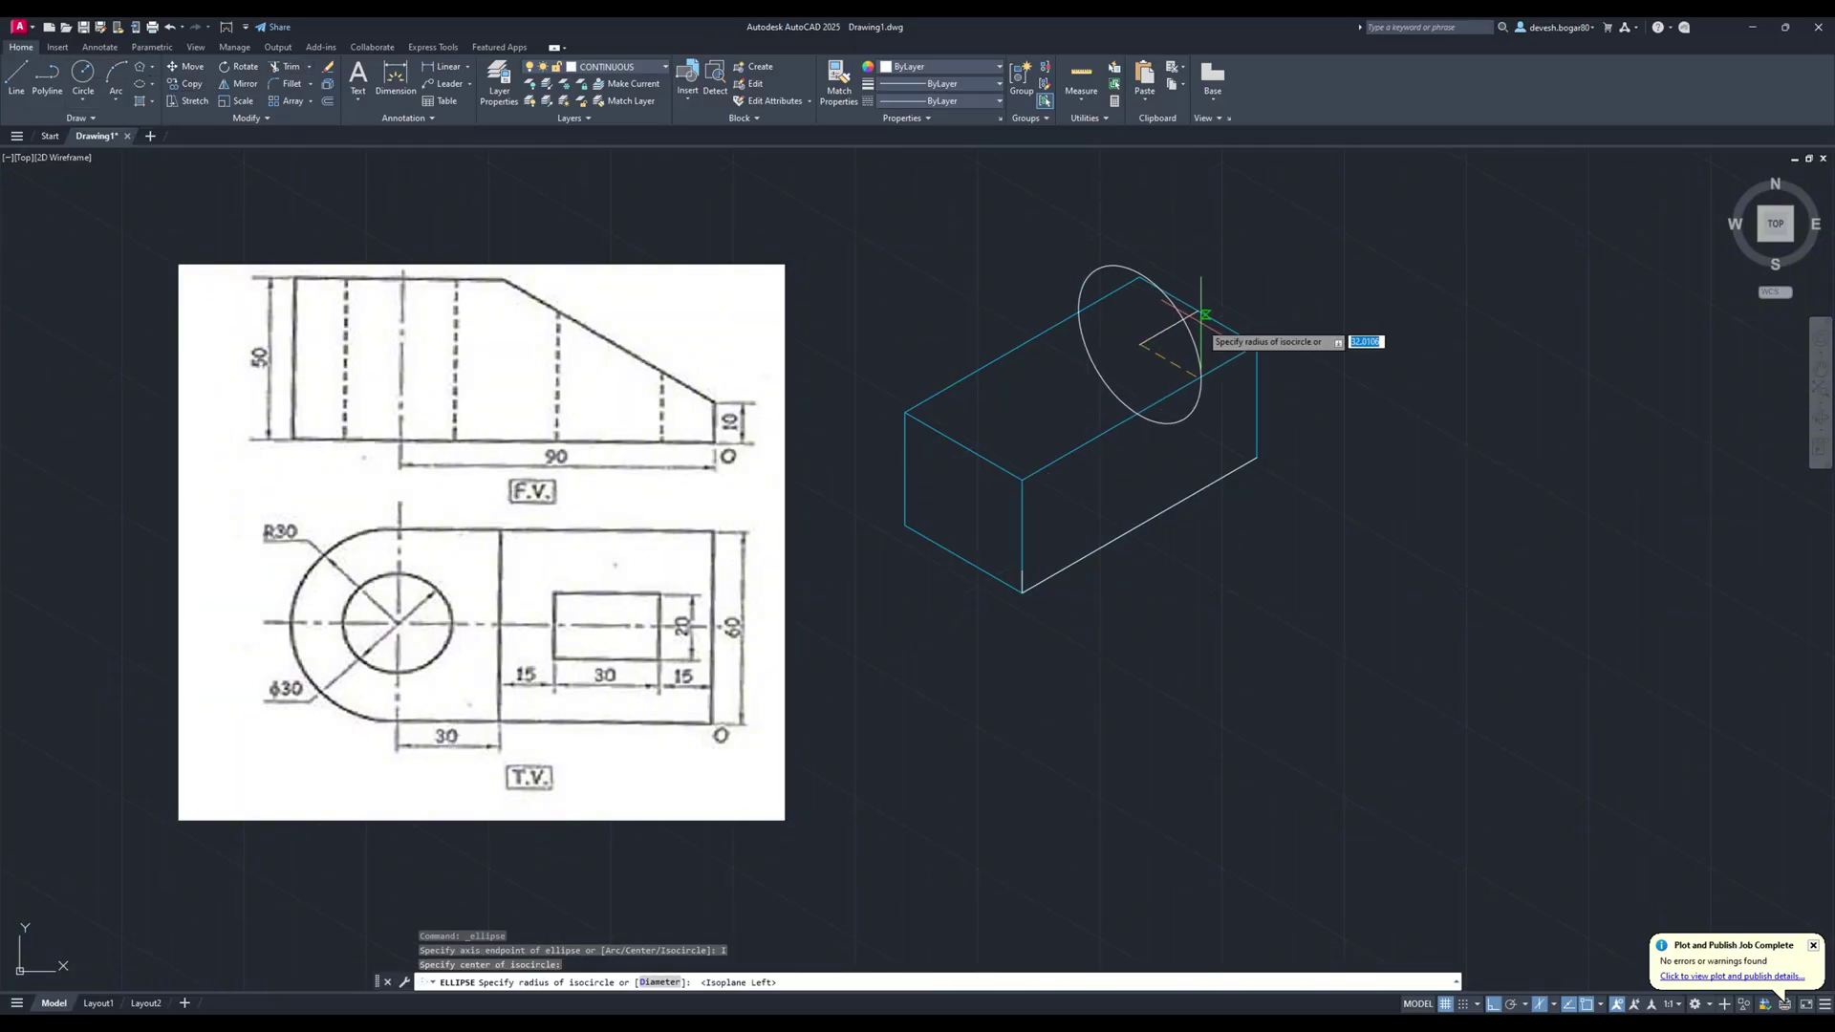
key("F5")
key("Escape")
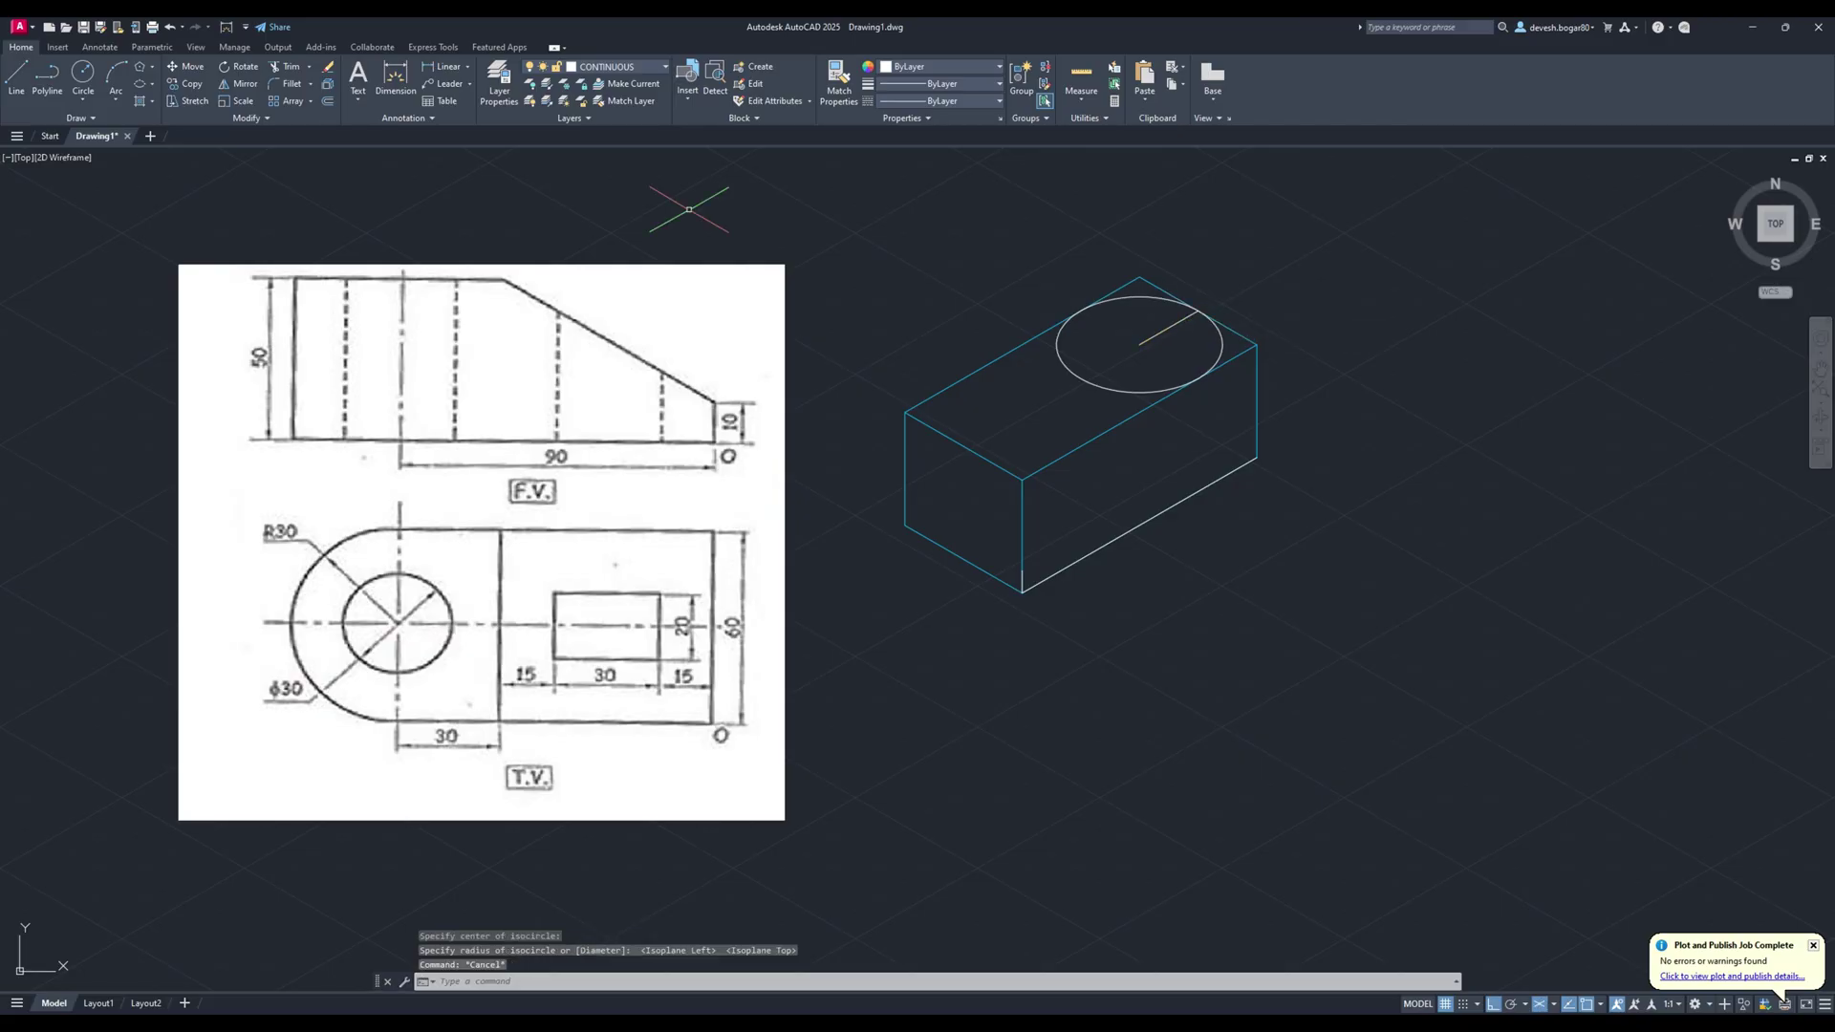
Draw a vertical line straight down from the isocircle's centre, ending above the long bottom edge.
left_click(15, 80)
left_click(1140, 344)
key("F5")
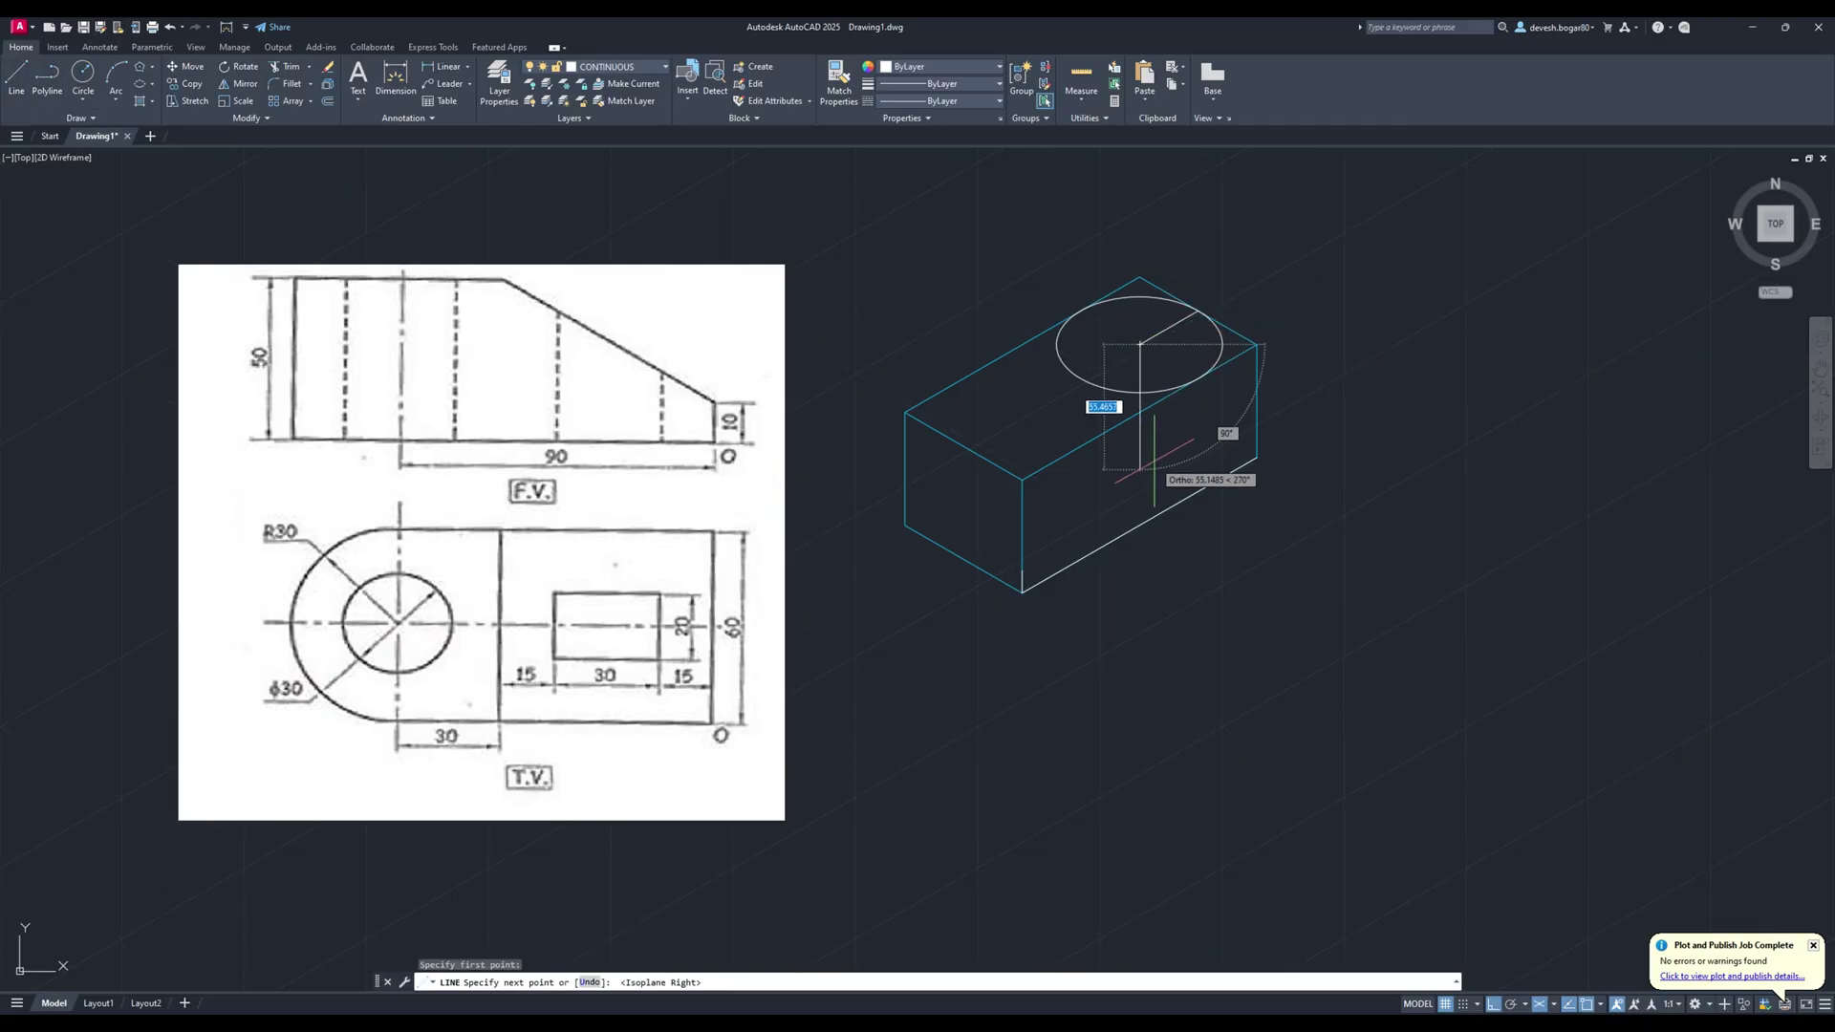
left_click(1140, 489)
key("Escape")
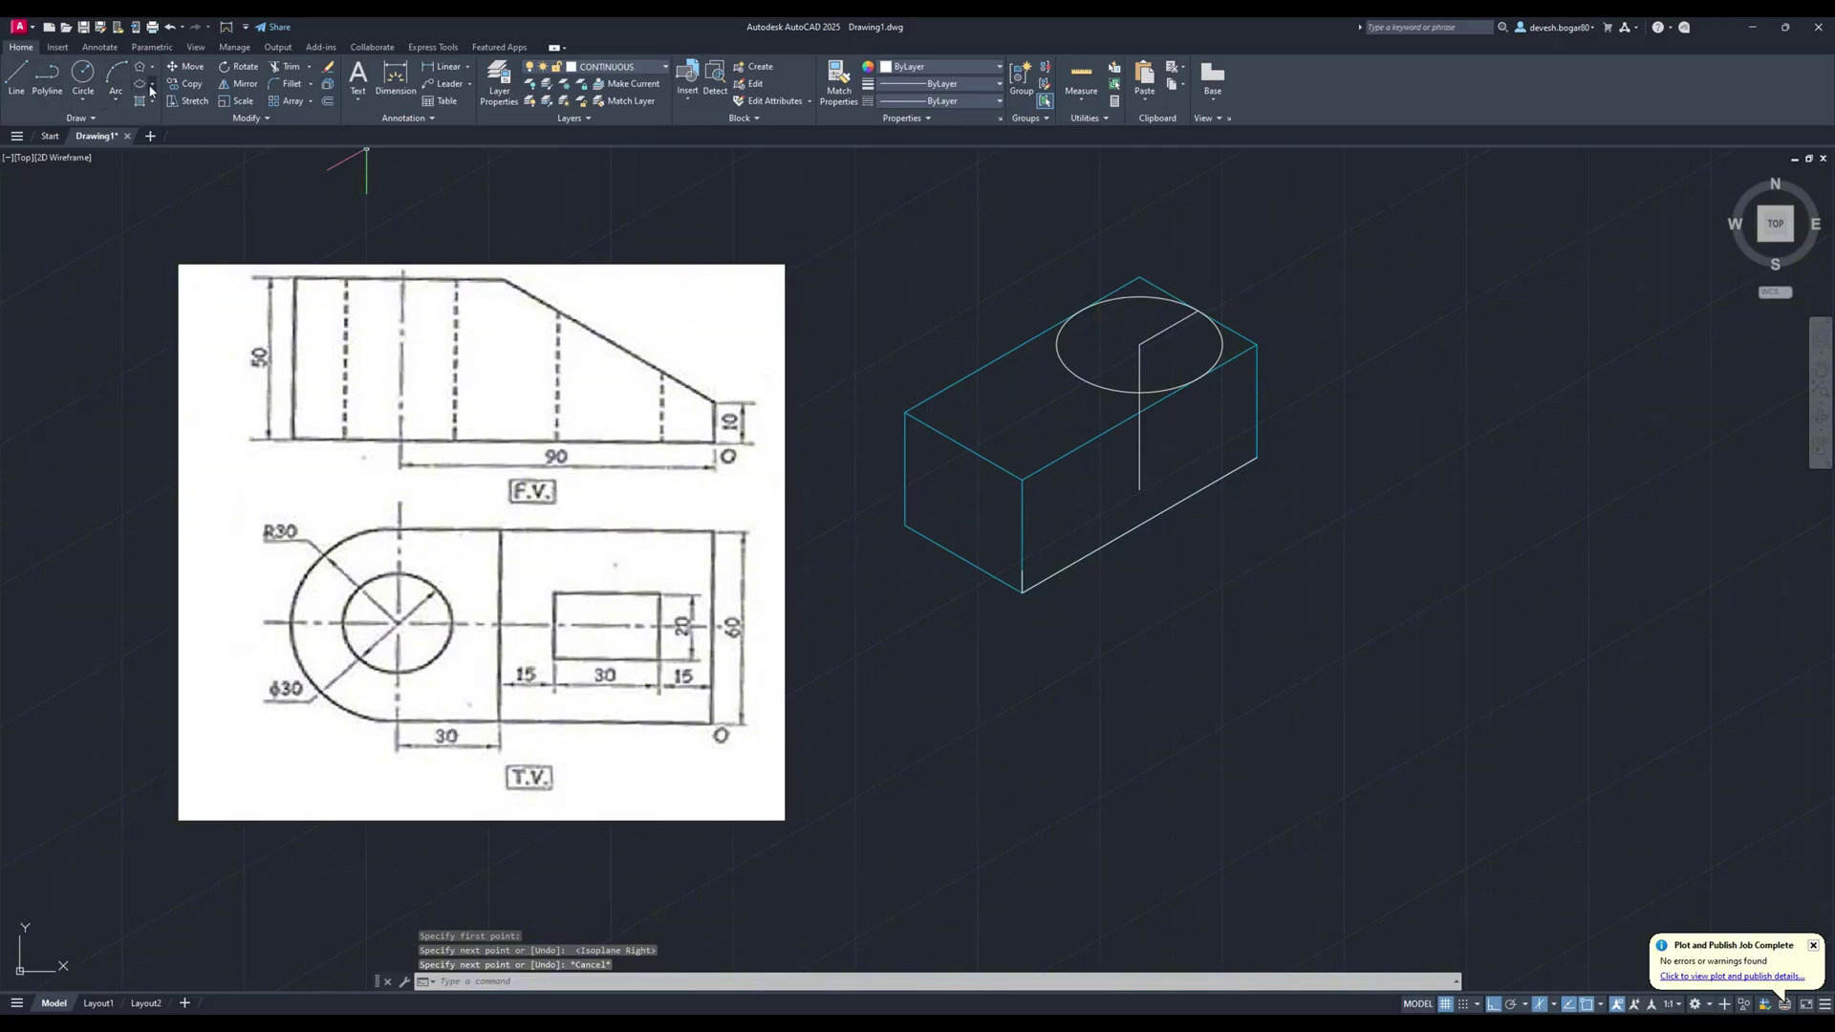
left_click(151, 88)
left_click(151, 141)
key("Escape")
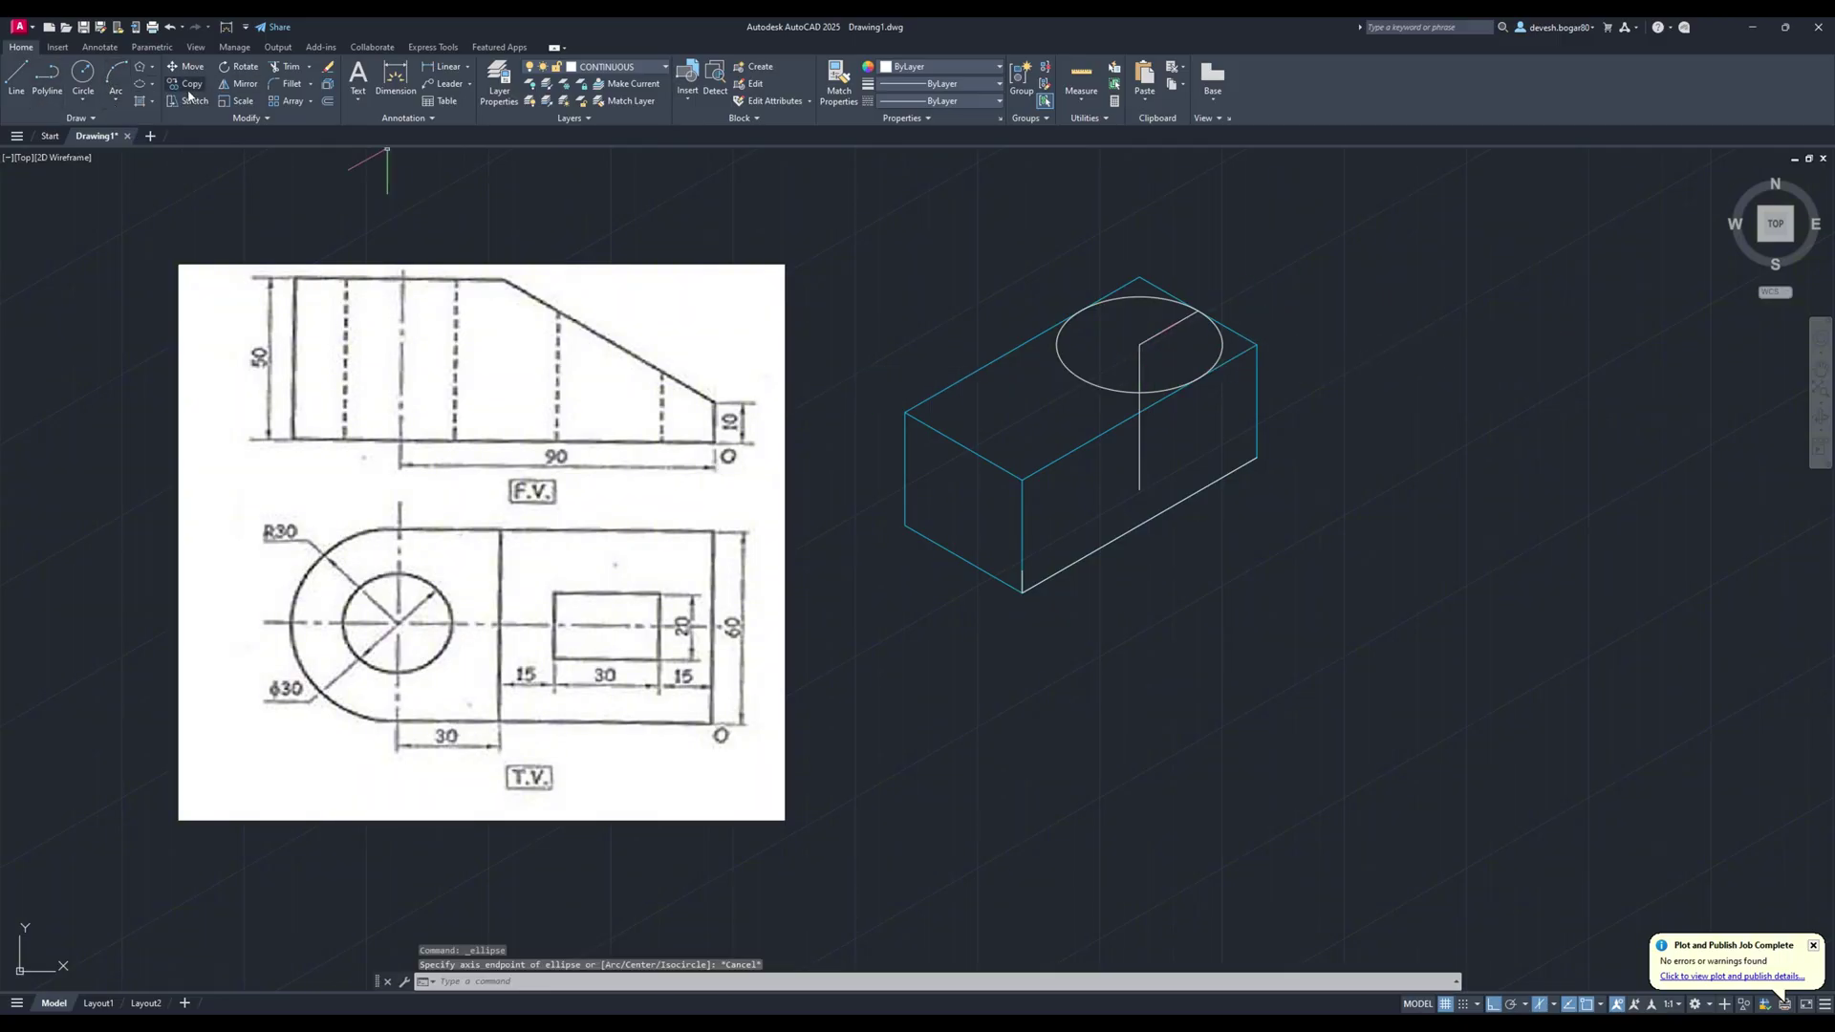
Copy the top-face isocircle 50 units straight down, using its centre as the base point.
left_click(190, 88)
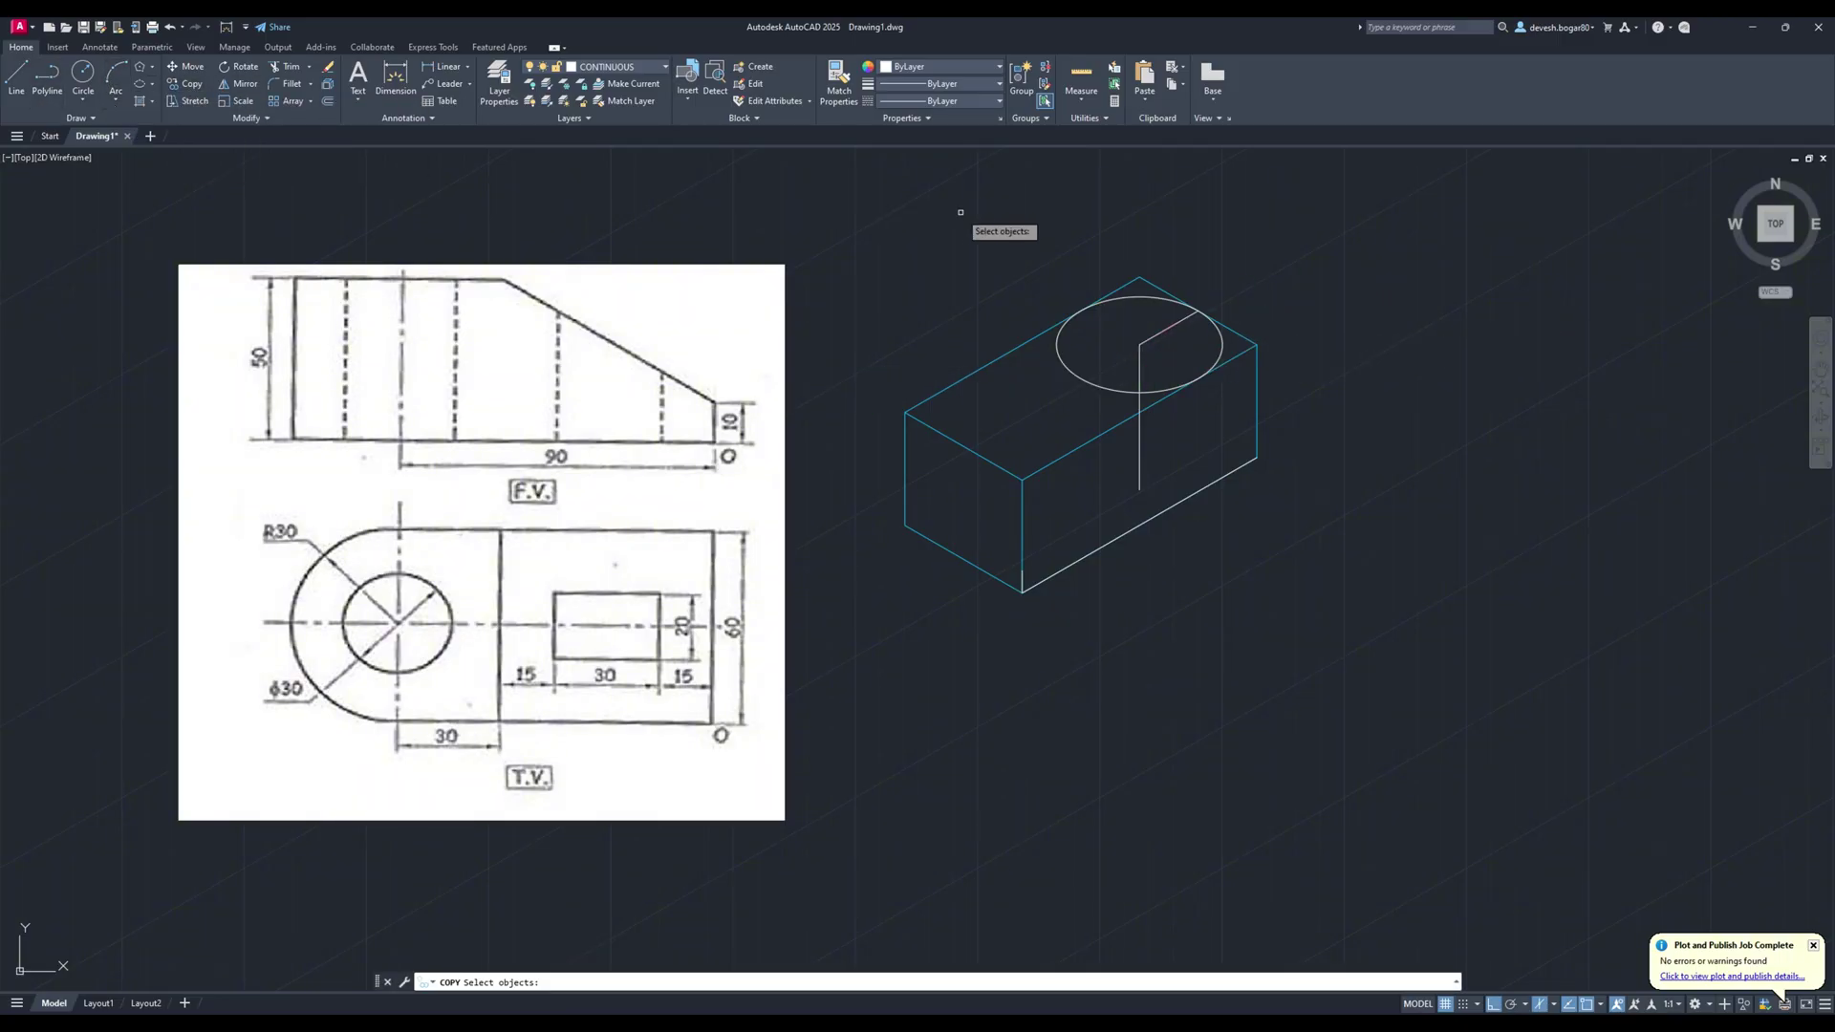
left_click(1213, 337)
key("Return")
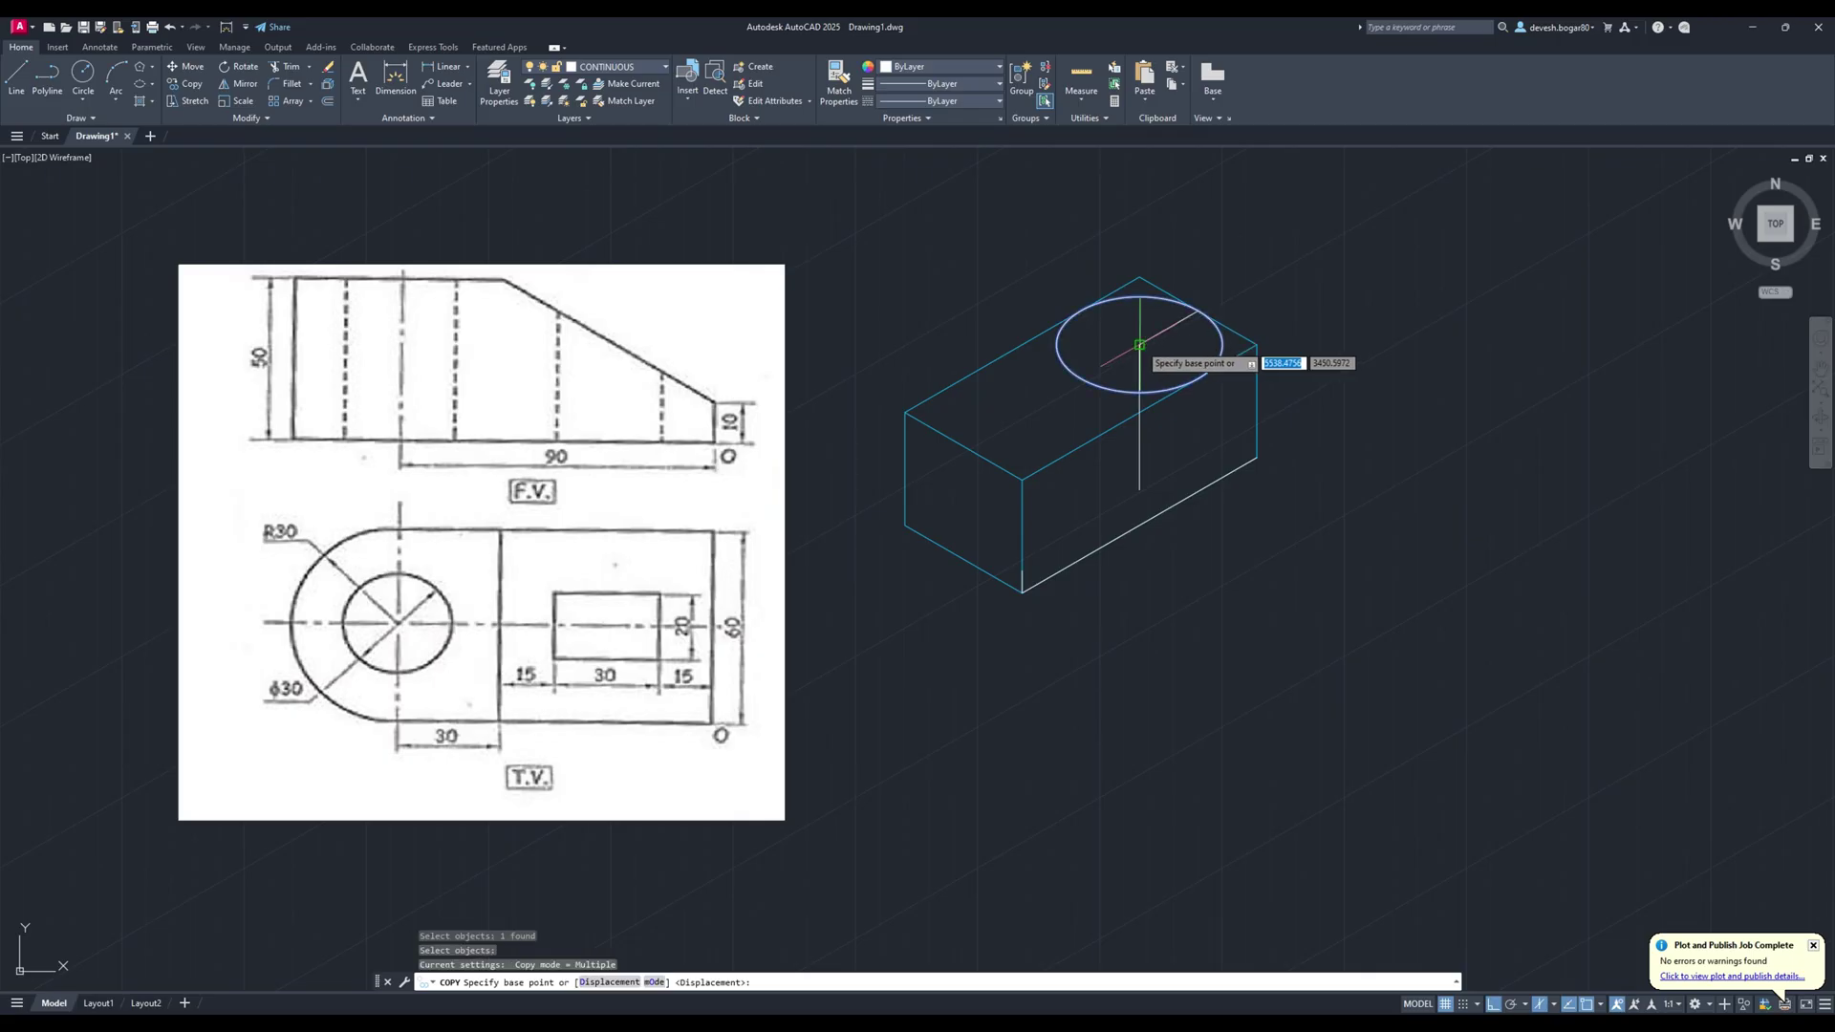
left_click(1139, 344)
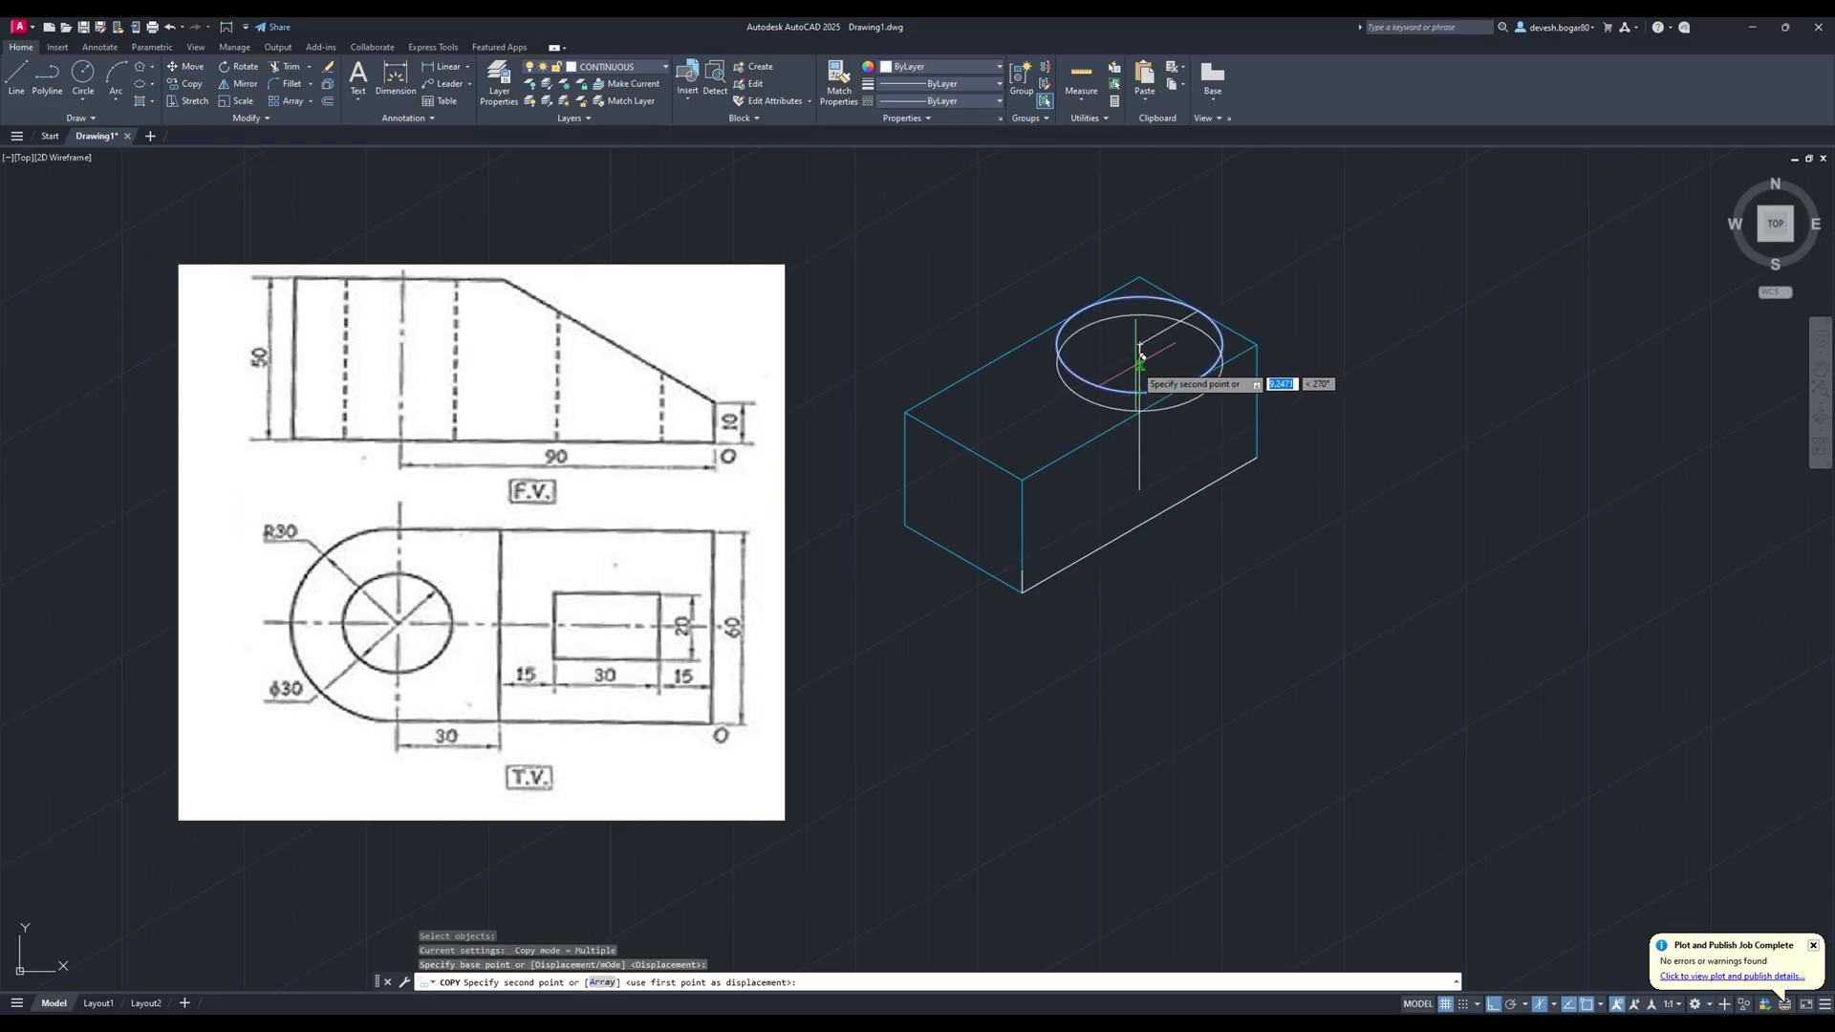
type("50")
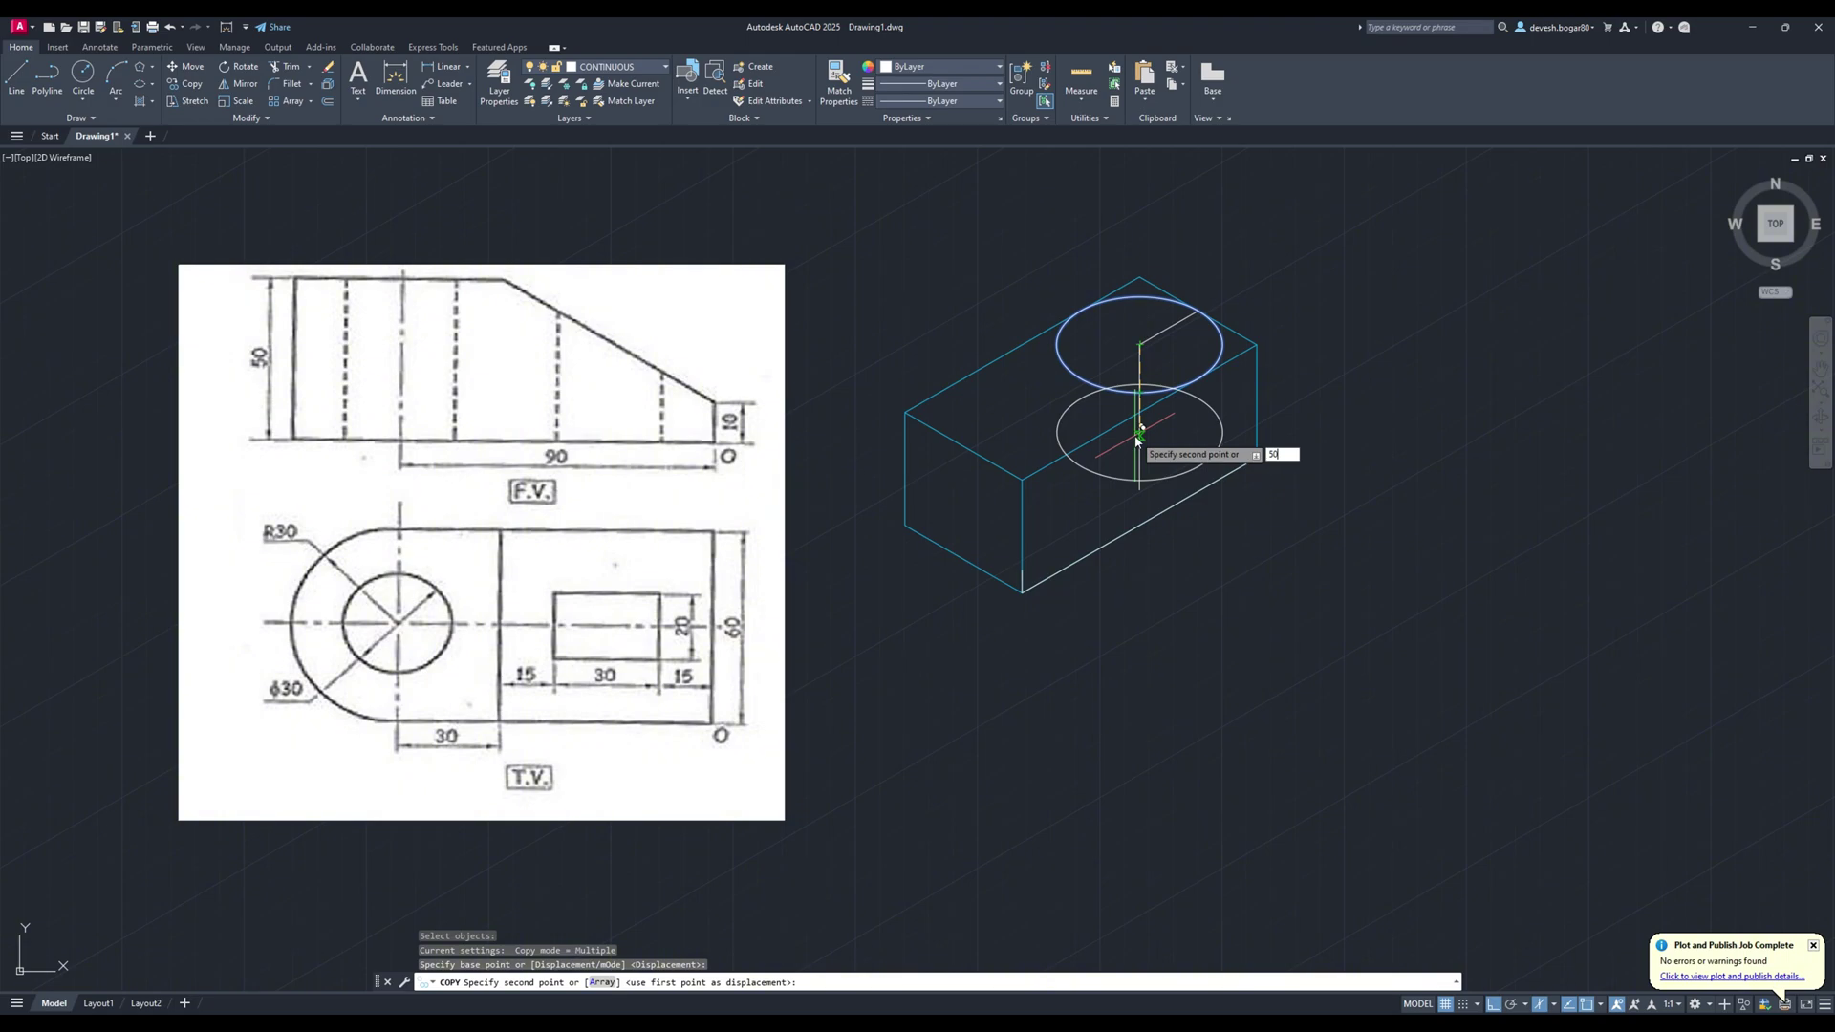
key("Return")
key("Escape")
Delete the vertical construction line running down from the top isocircle's centre.
left_click(1139, 457)
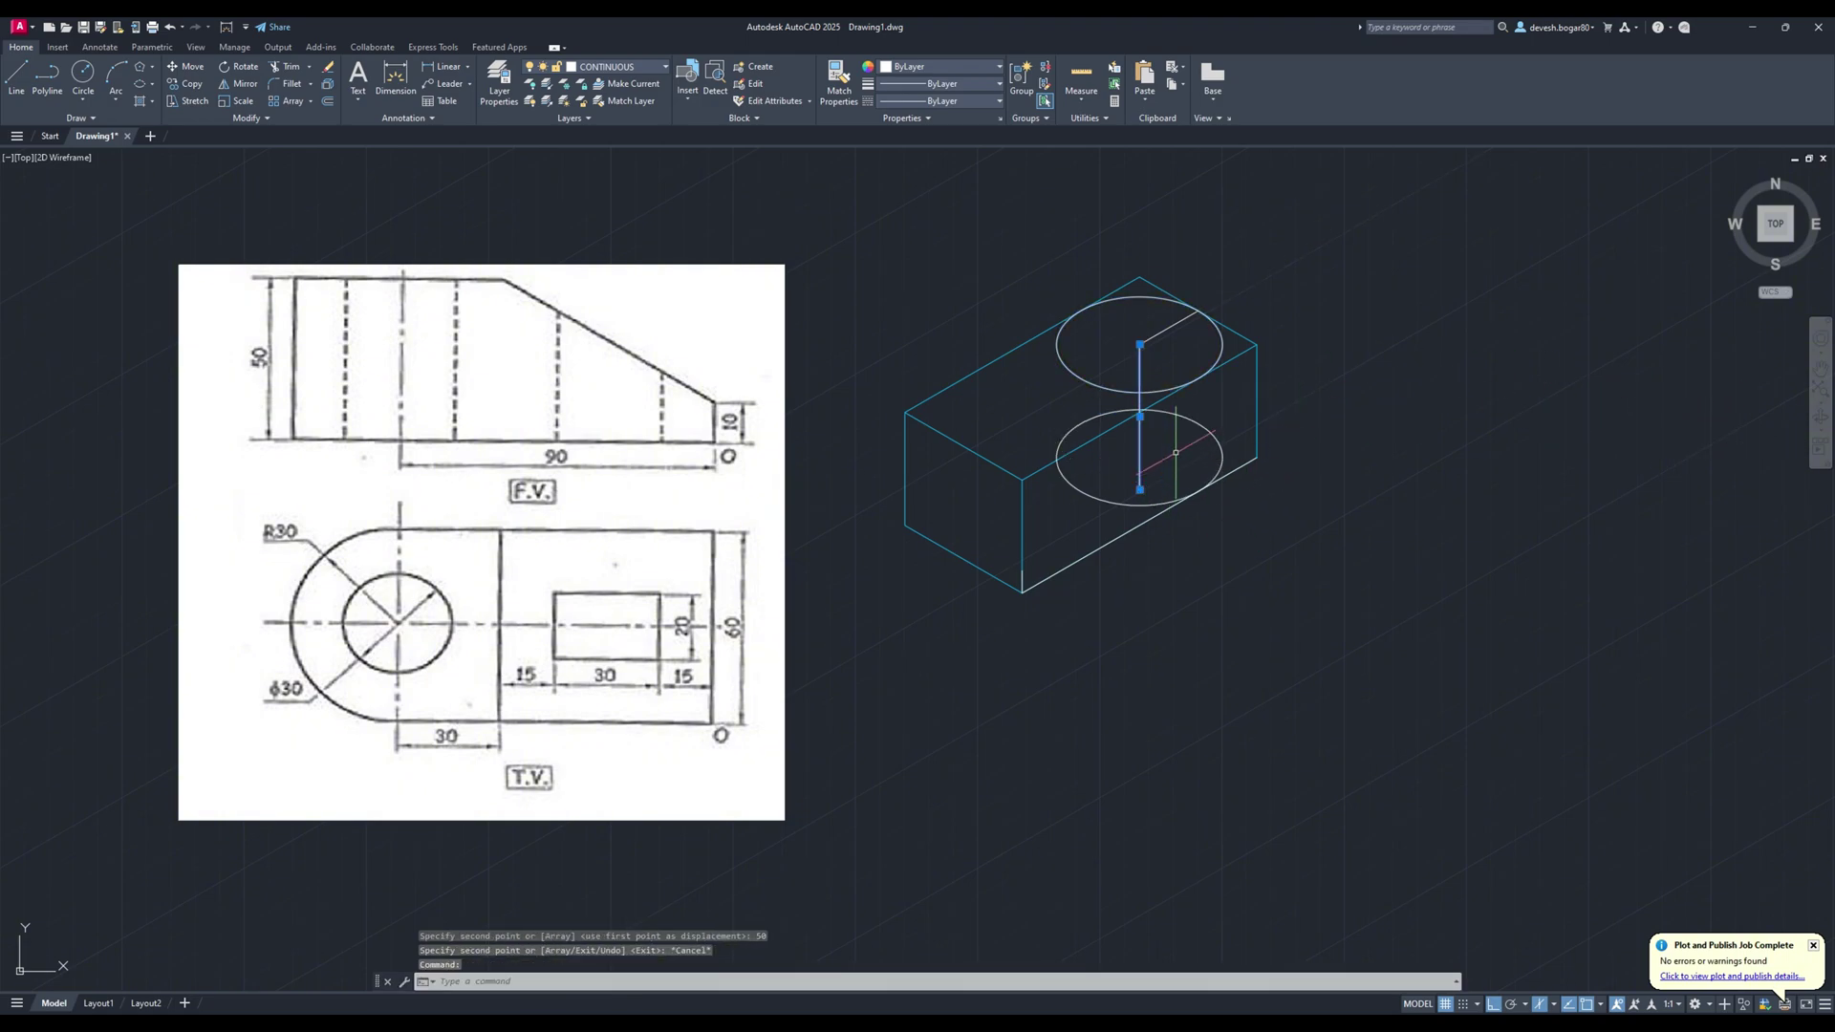
key("Return")
key("Escape")
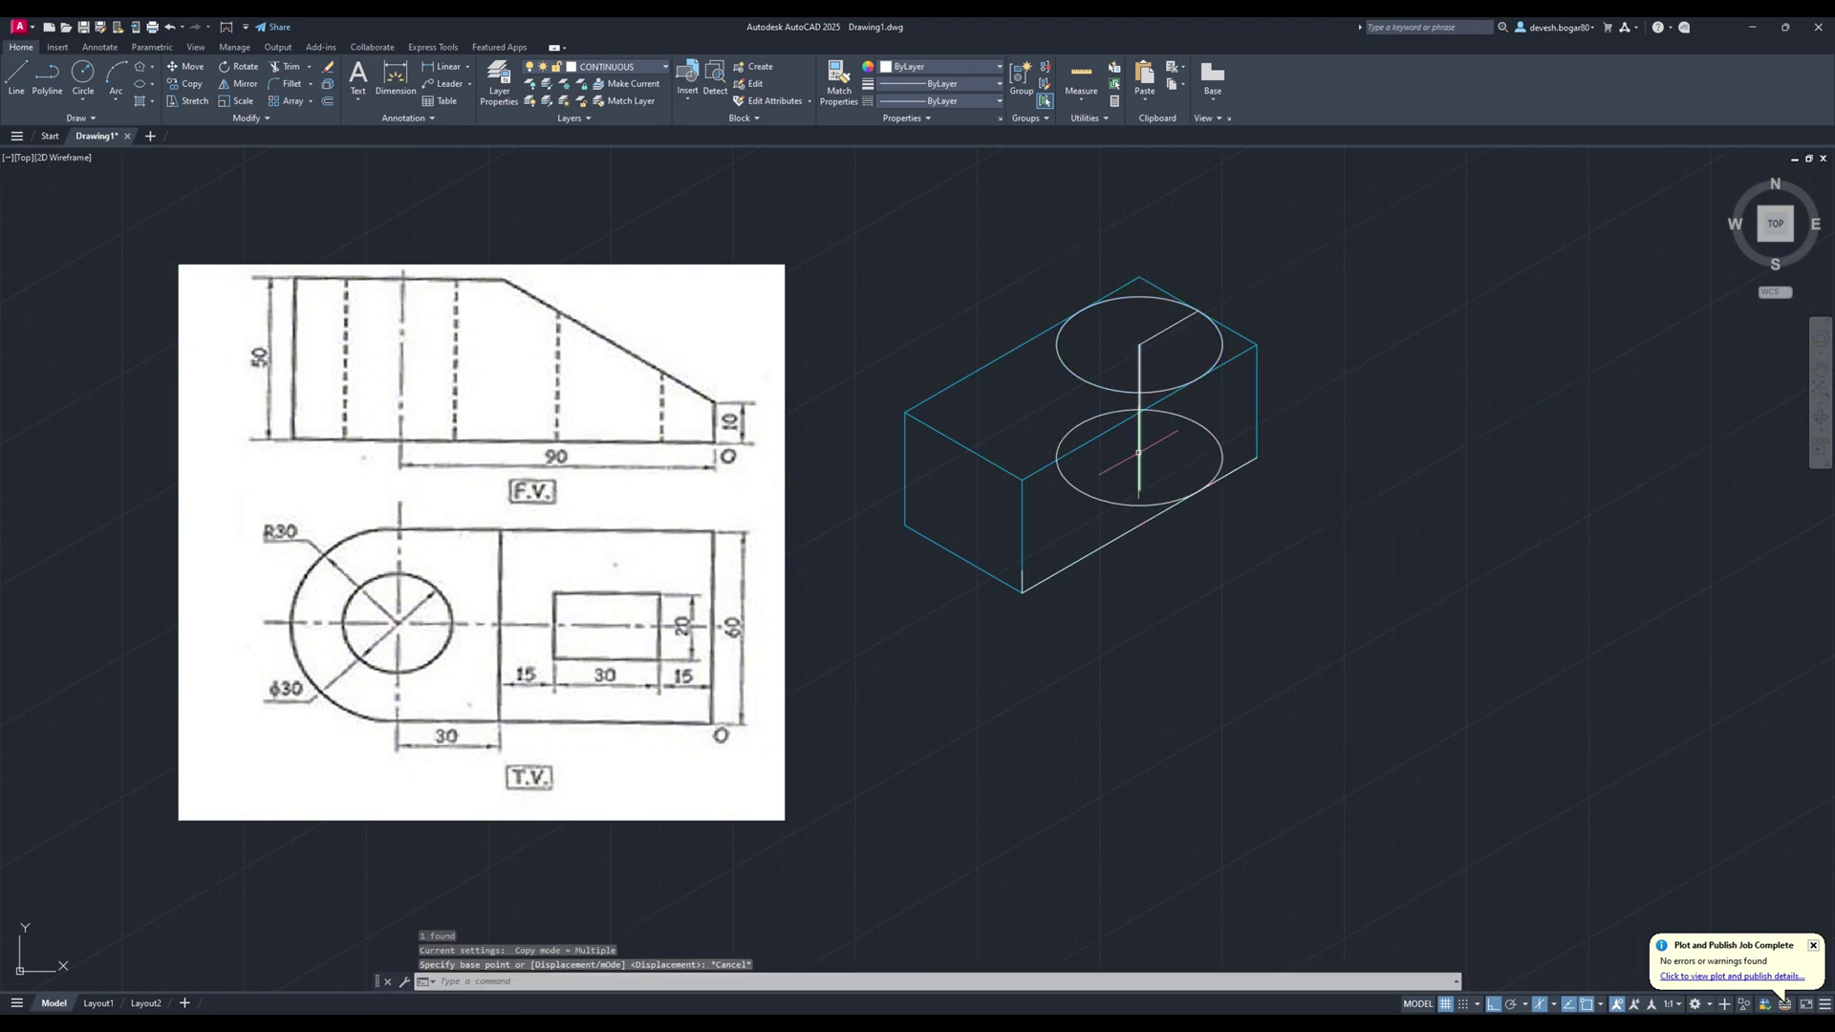
key("Delete")
left_click(150, 84)
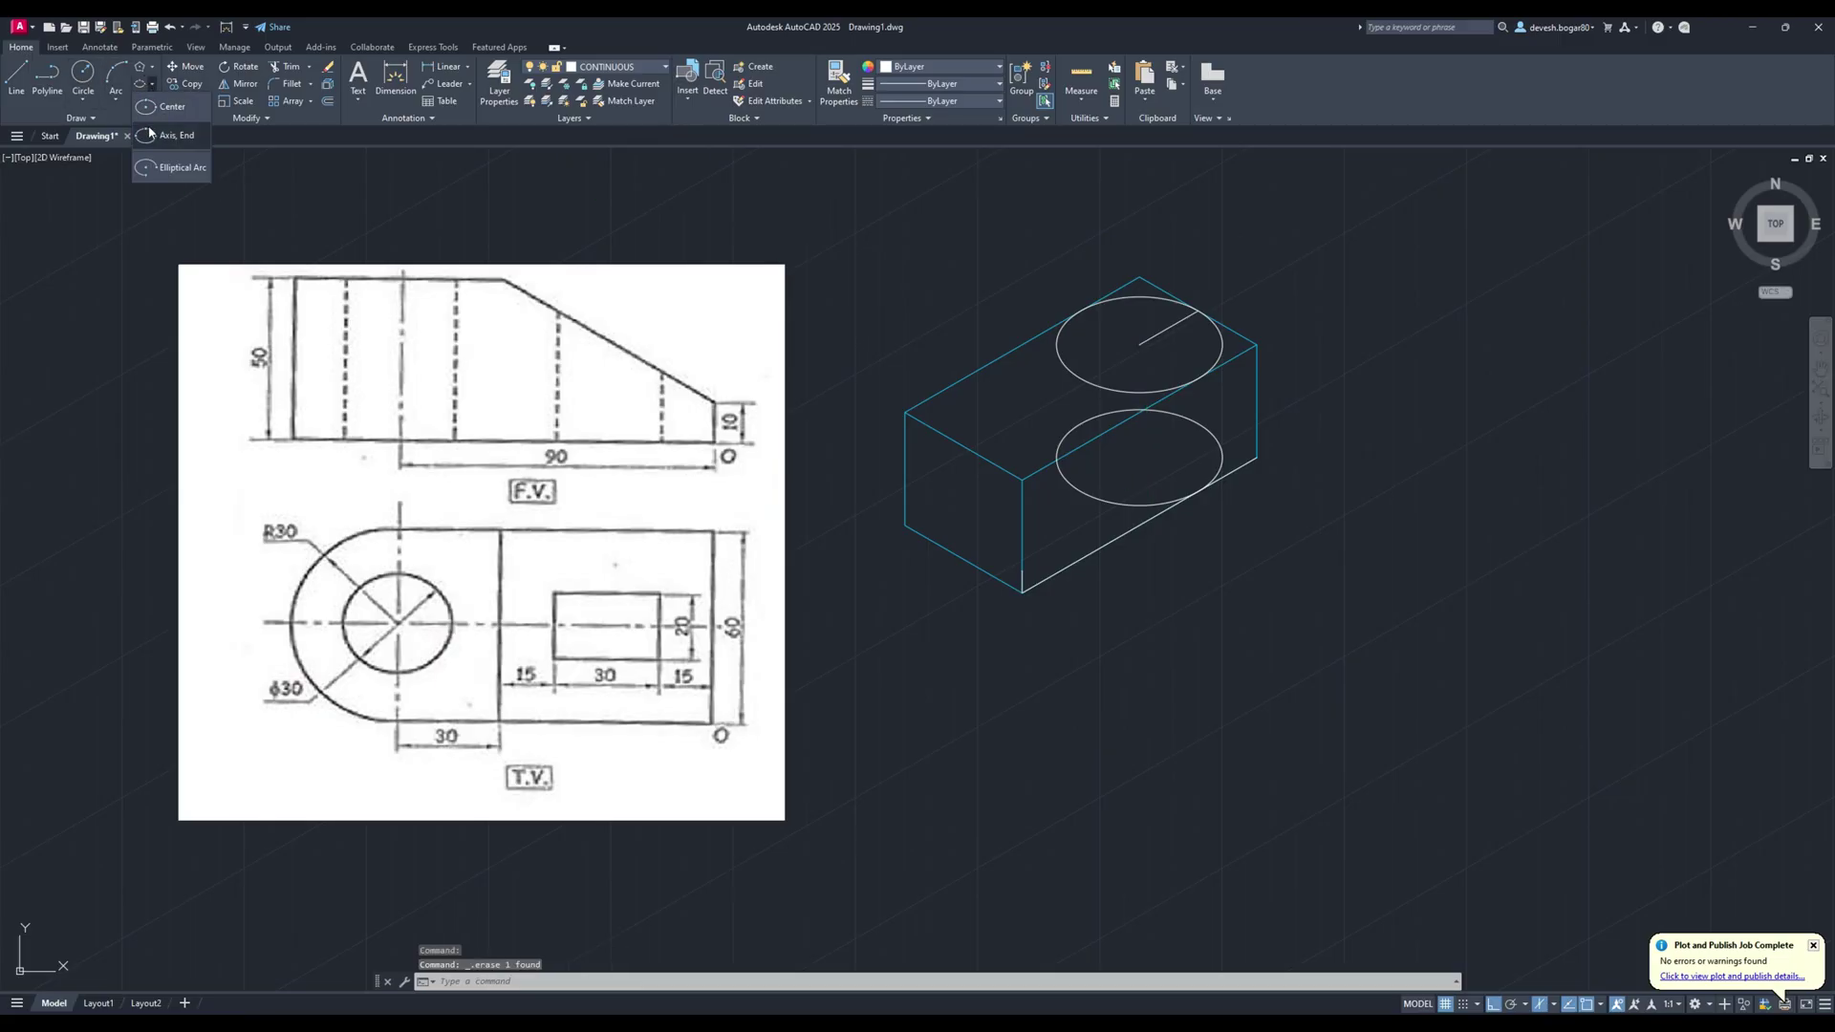
left_click(147, 131)
left_click(1139, 344)
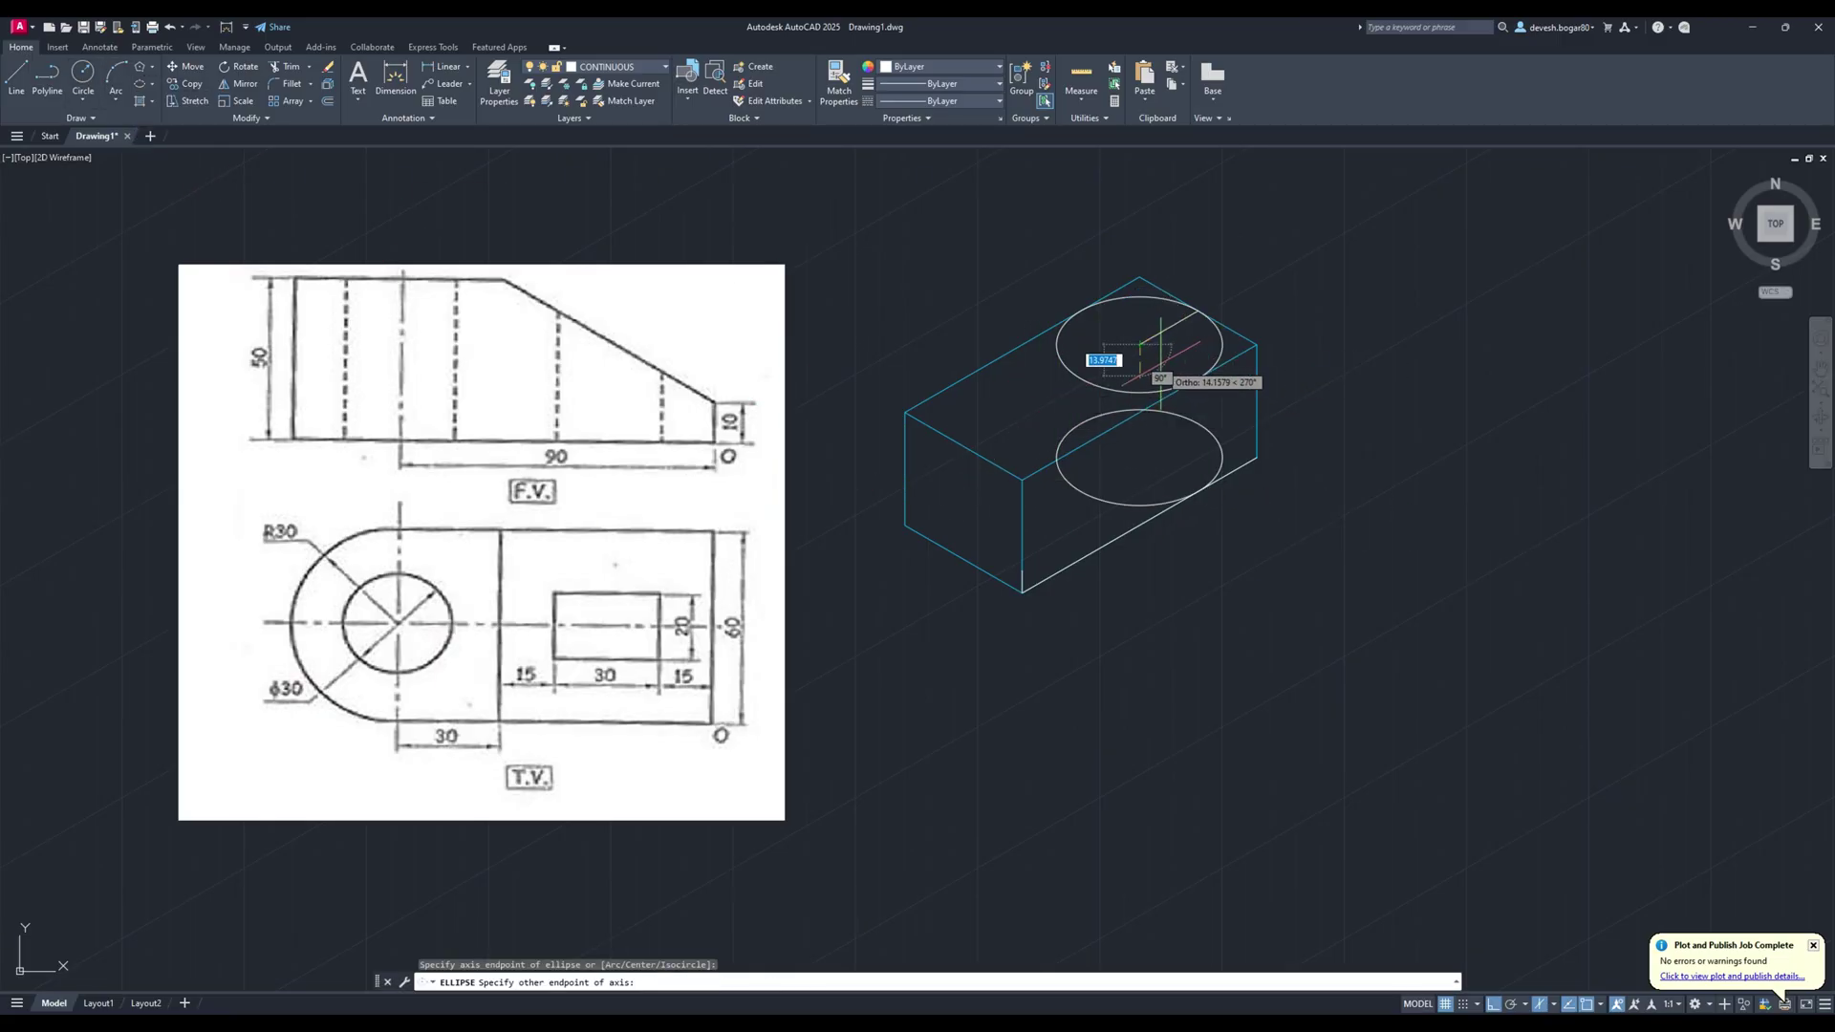
key("Escape")
left_click(151, 84)
left_click(167, 133)
type("I")
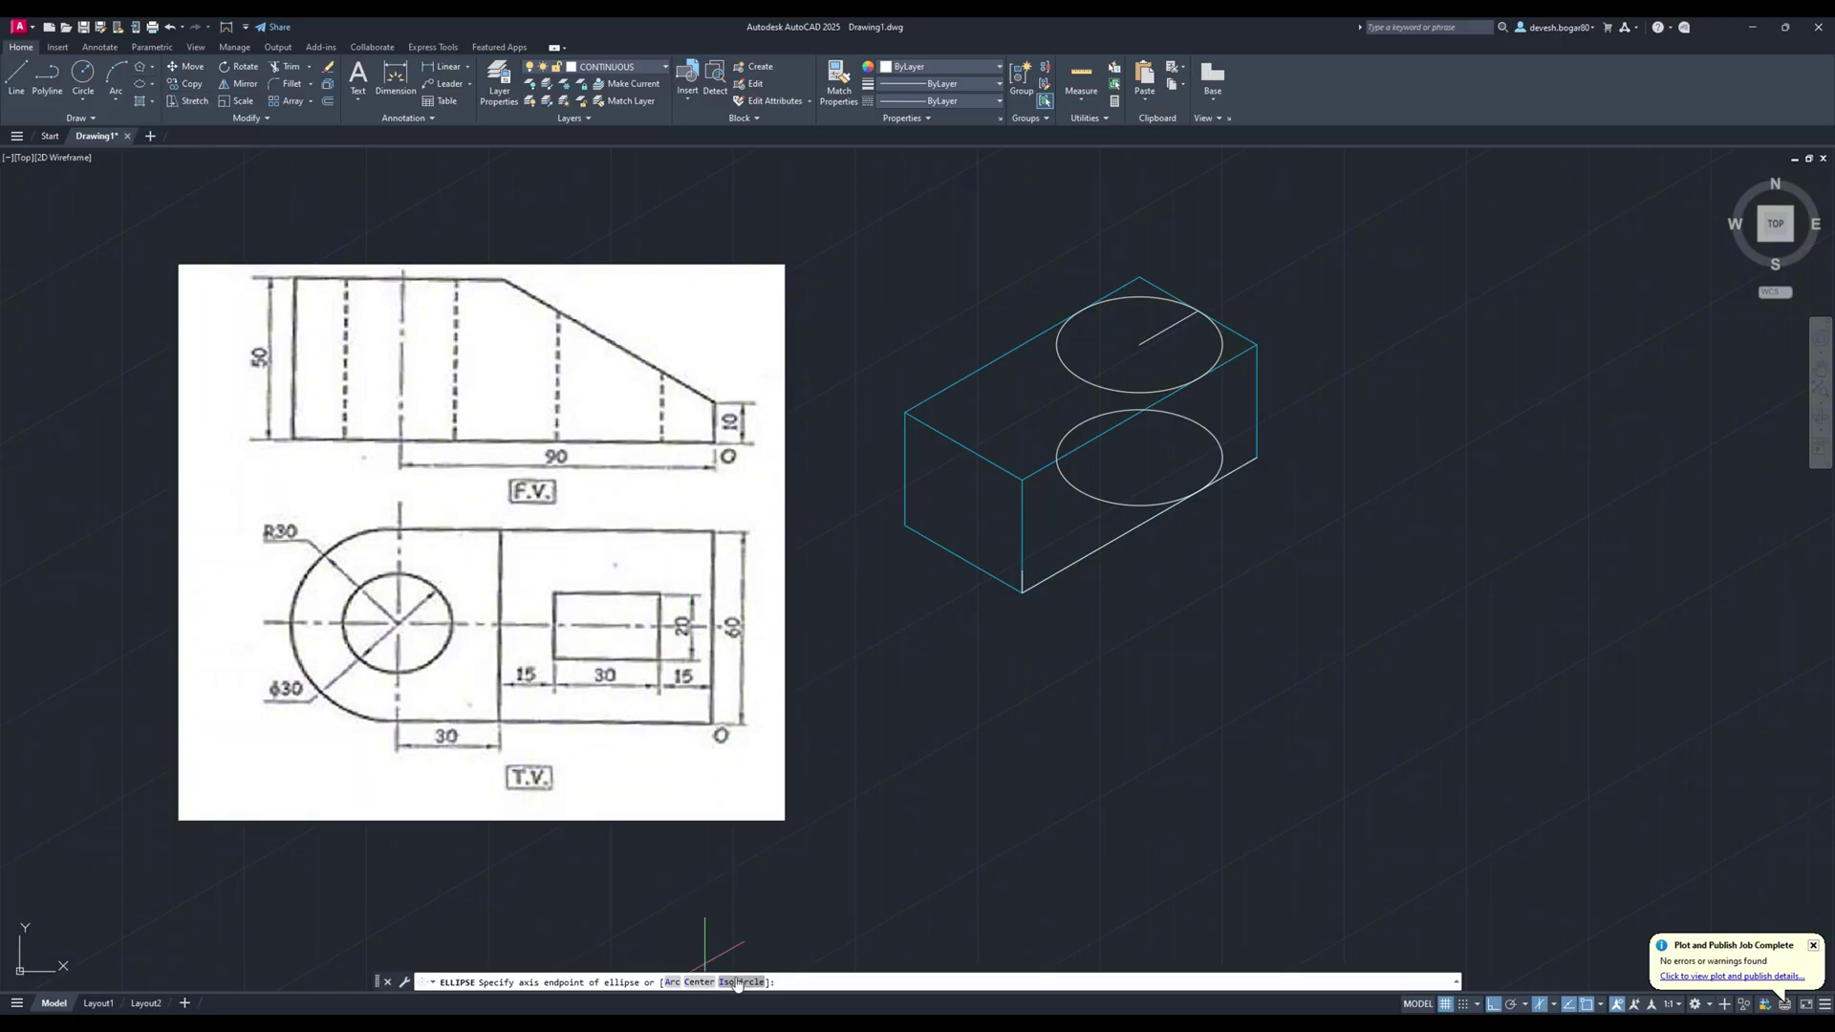
key("Return")
left_click(1139, 344)
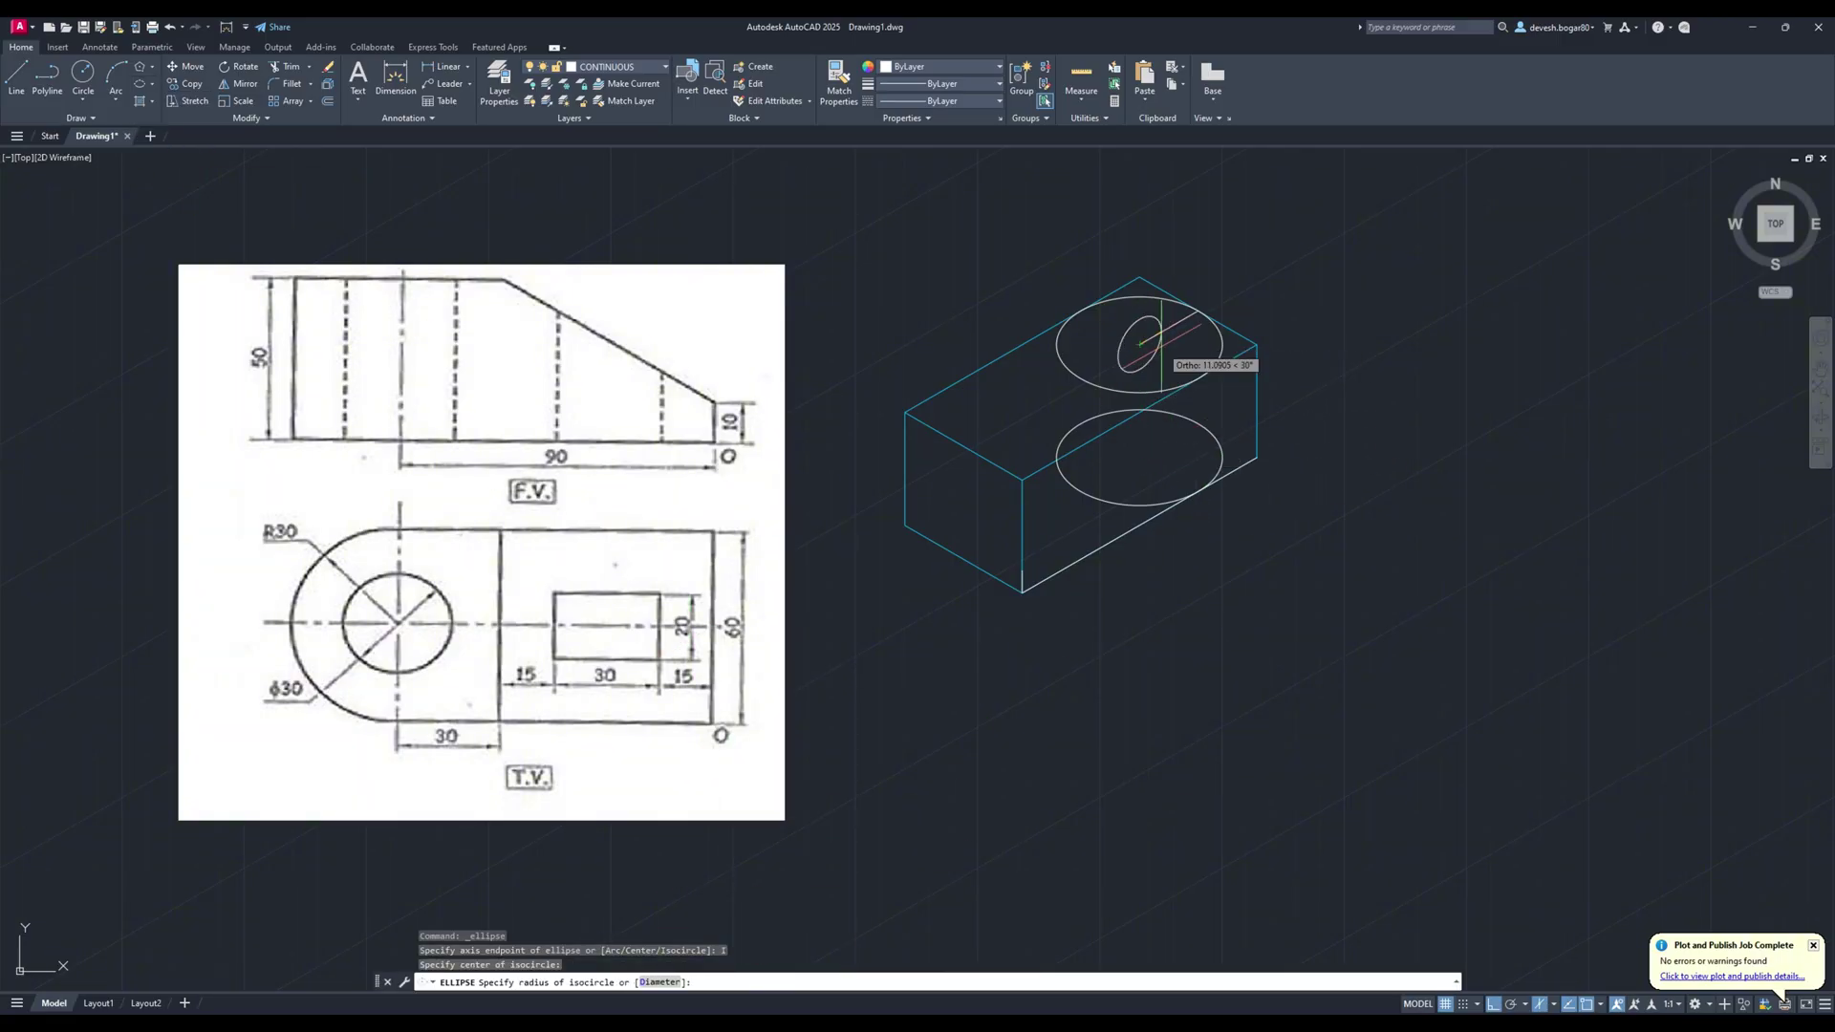
key("F5")
type("1")
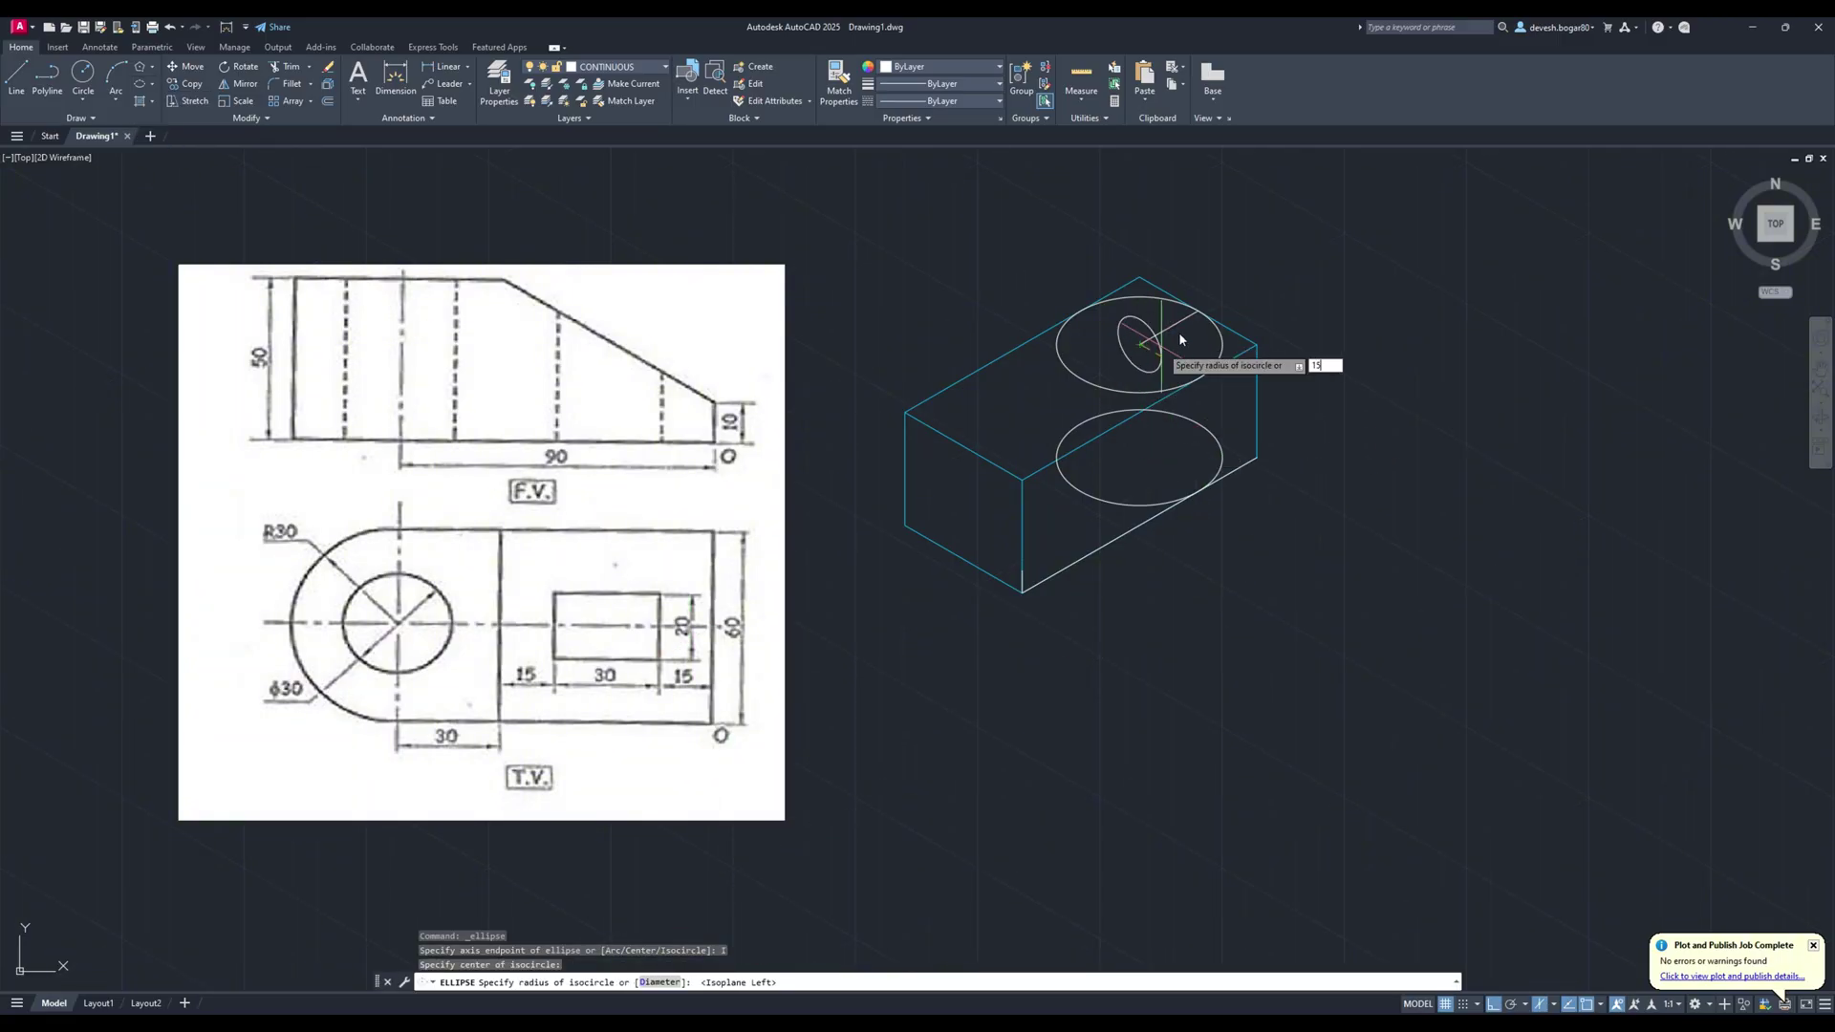
type("5")
key("Escape")
Draw a top-isoplane isocircle of radius 15 concentric with the large isocircle on the top face.
left_click(152, 85)
left_click(170, 136)
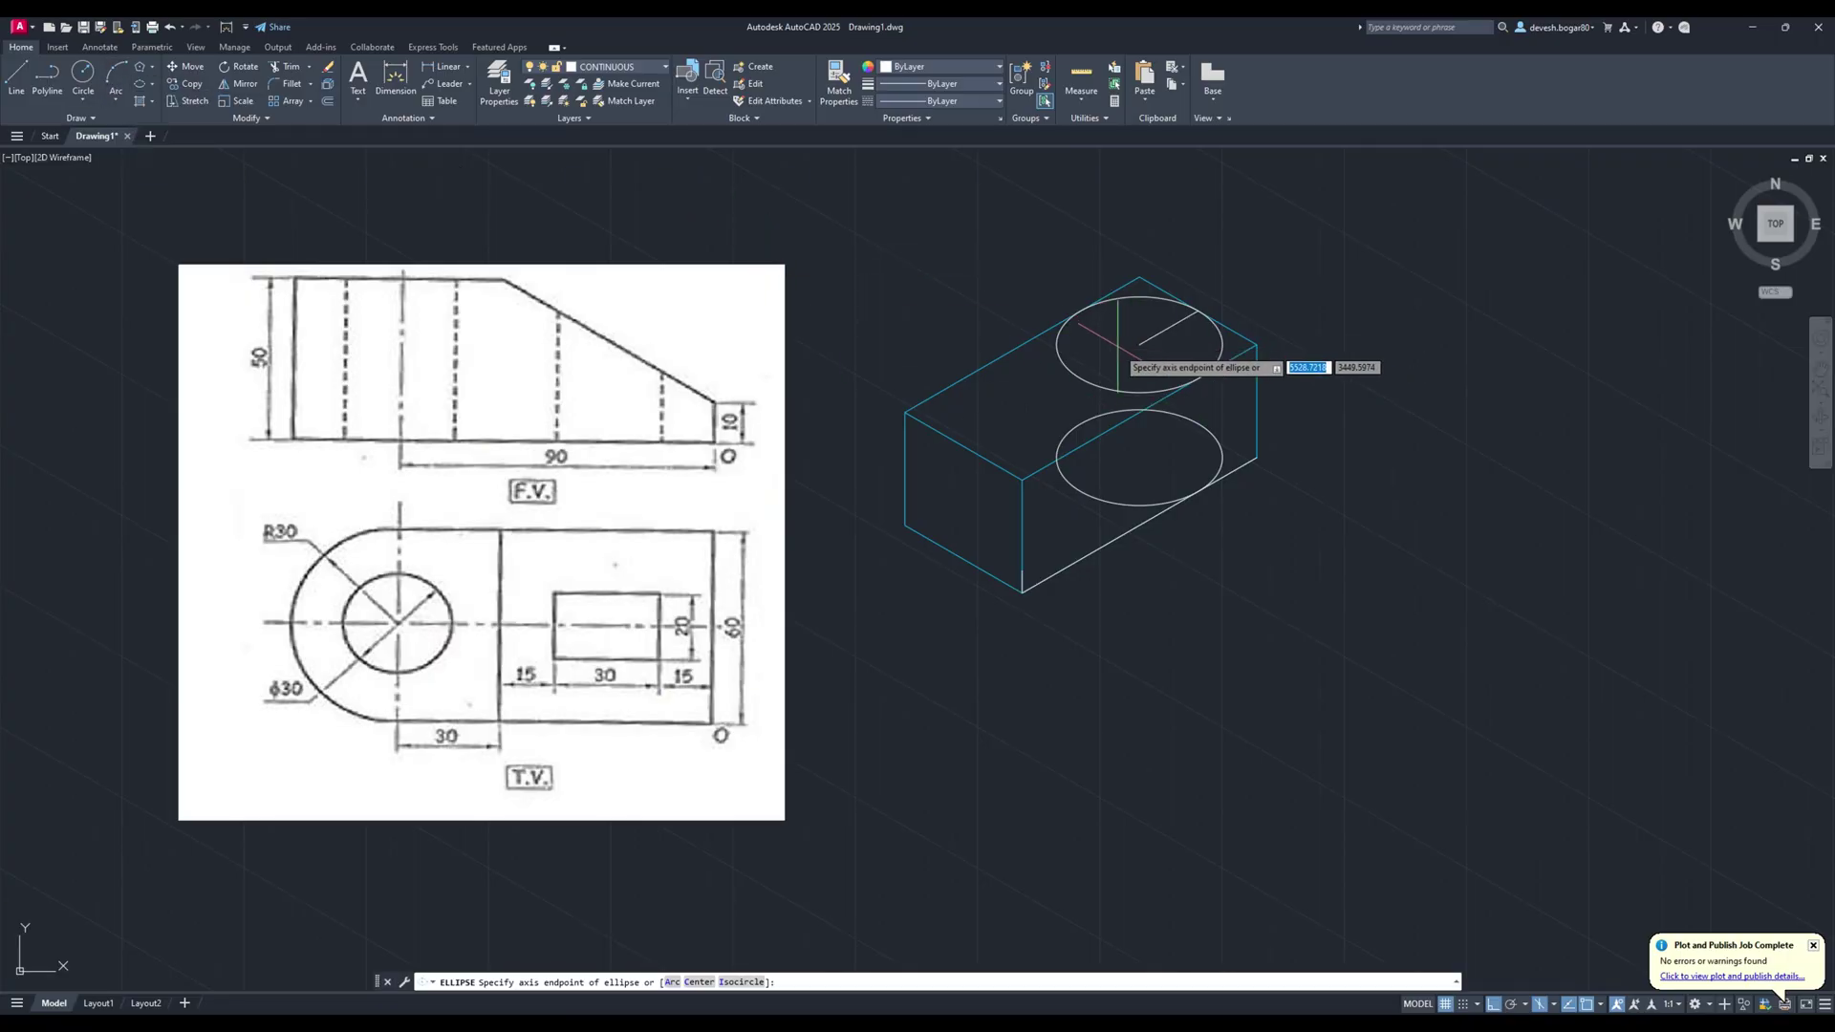
left_click(742, 982)
left_click(1139, 344)
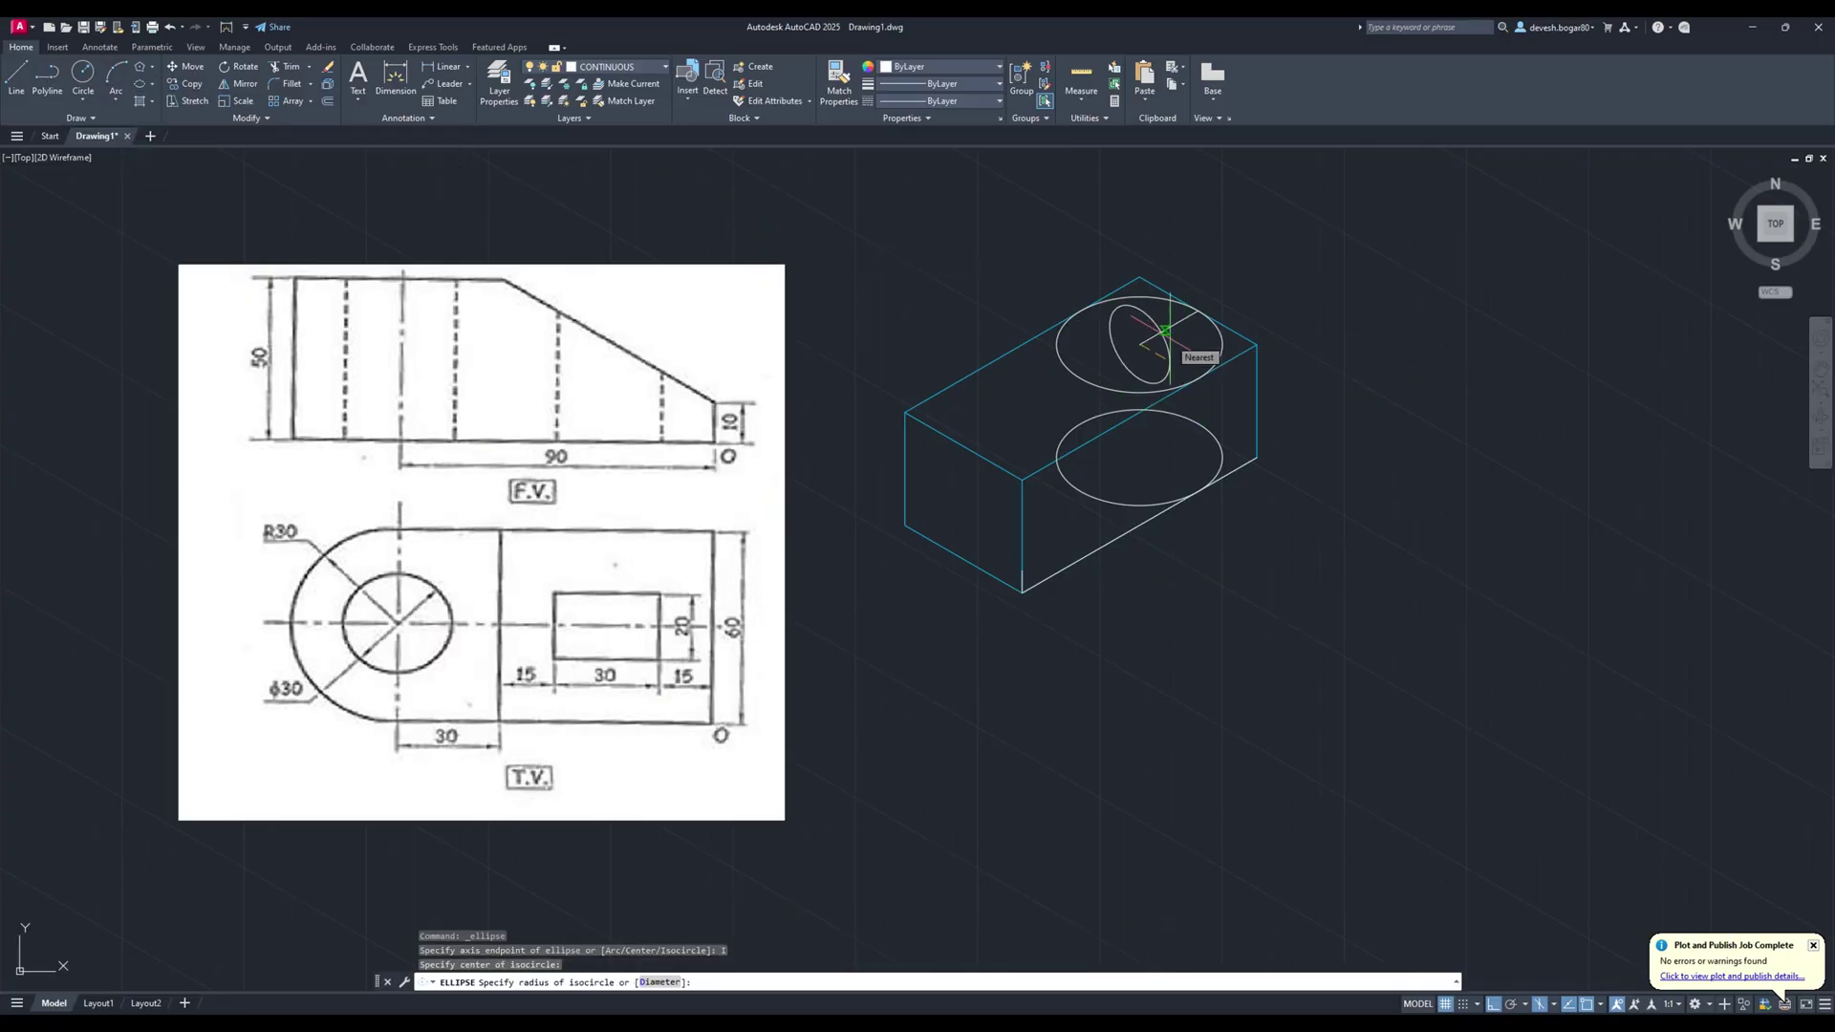
type("15")
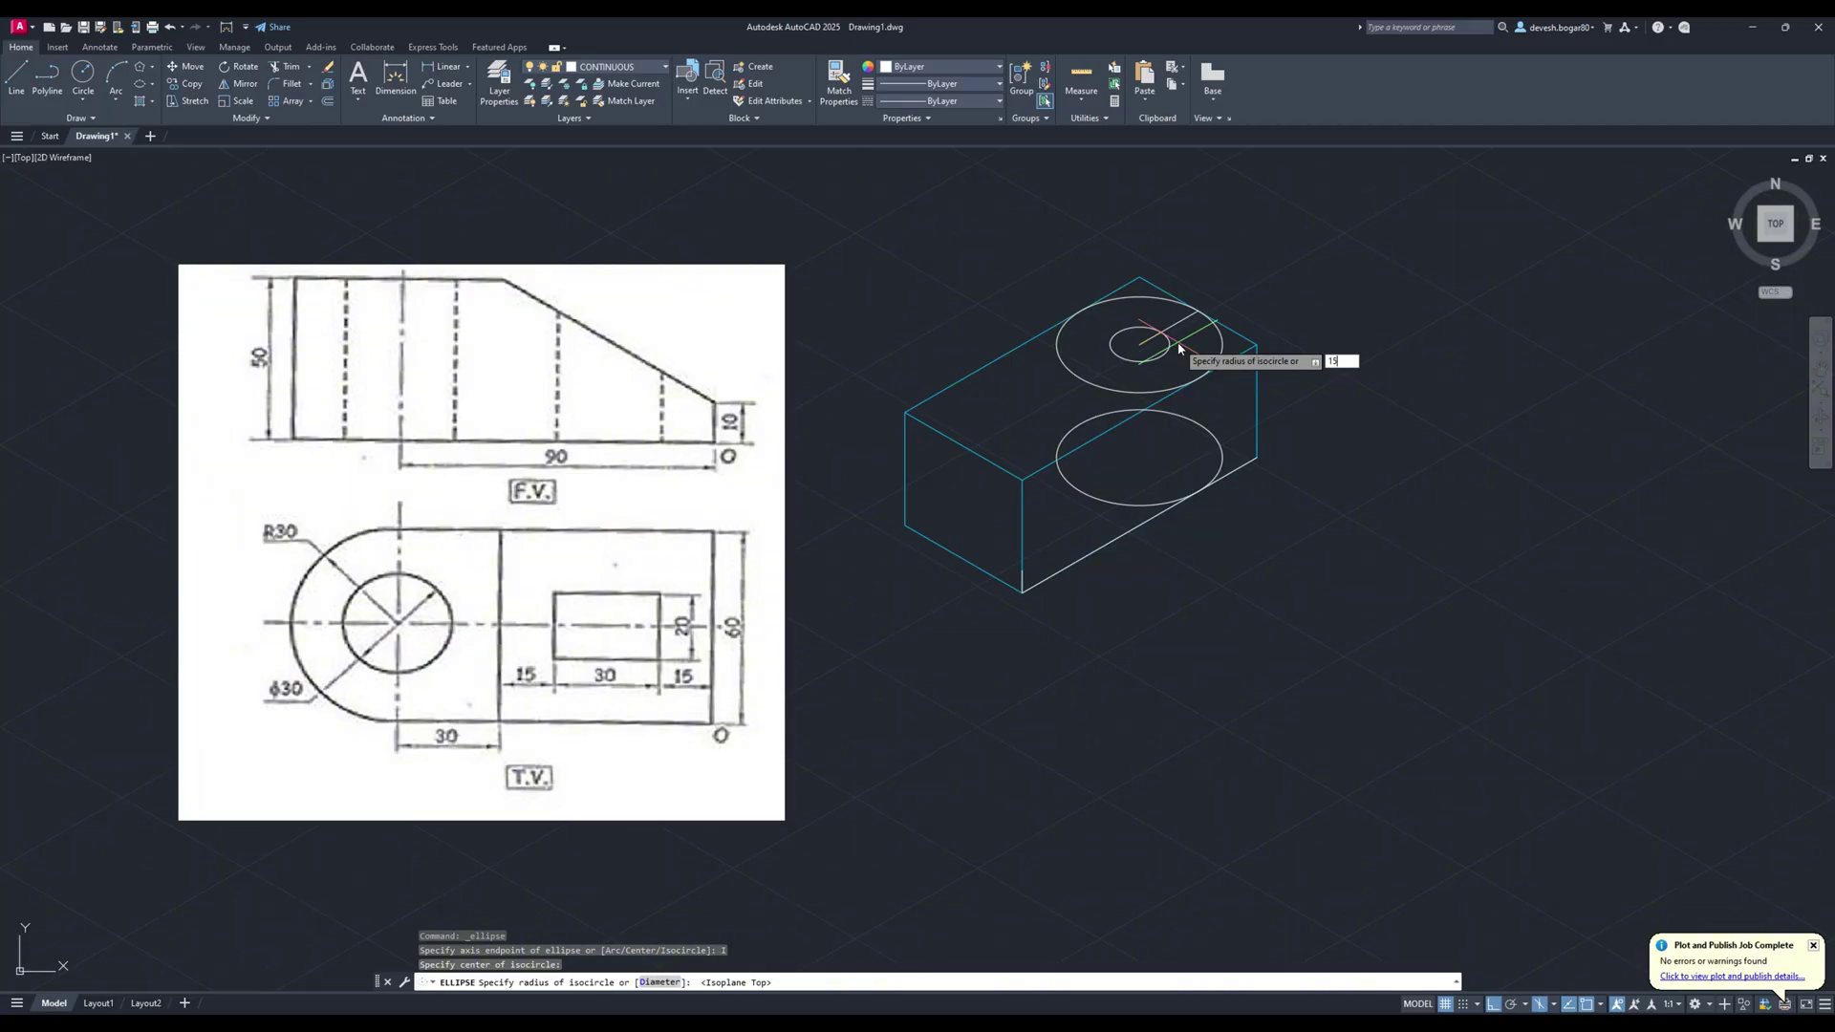
key("Return")
key("Escape")
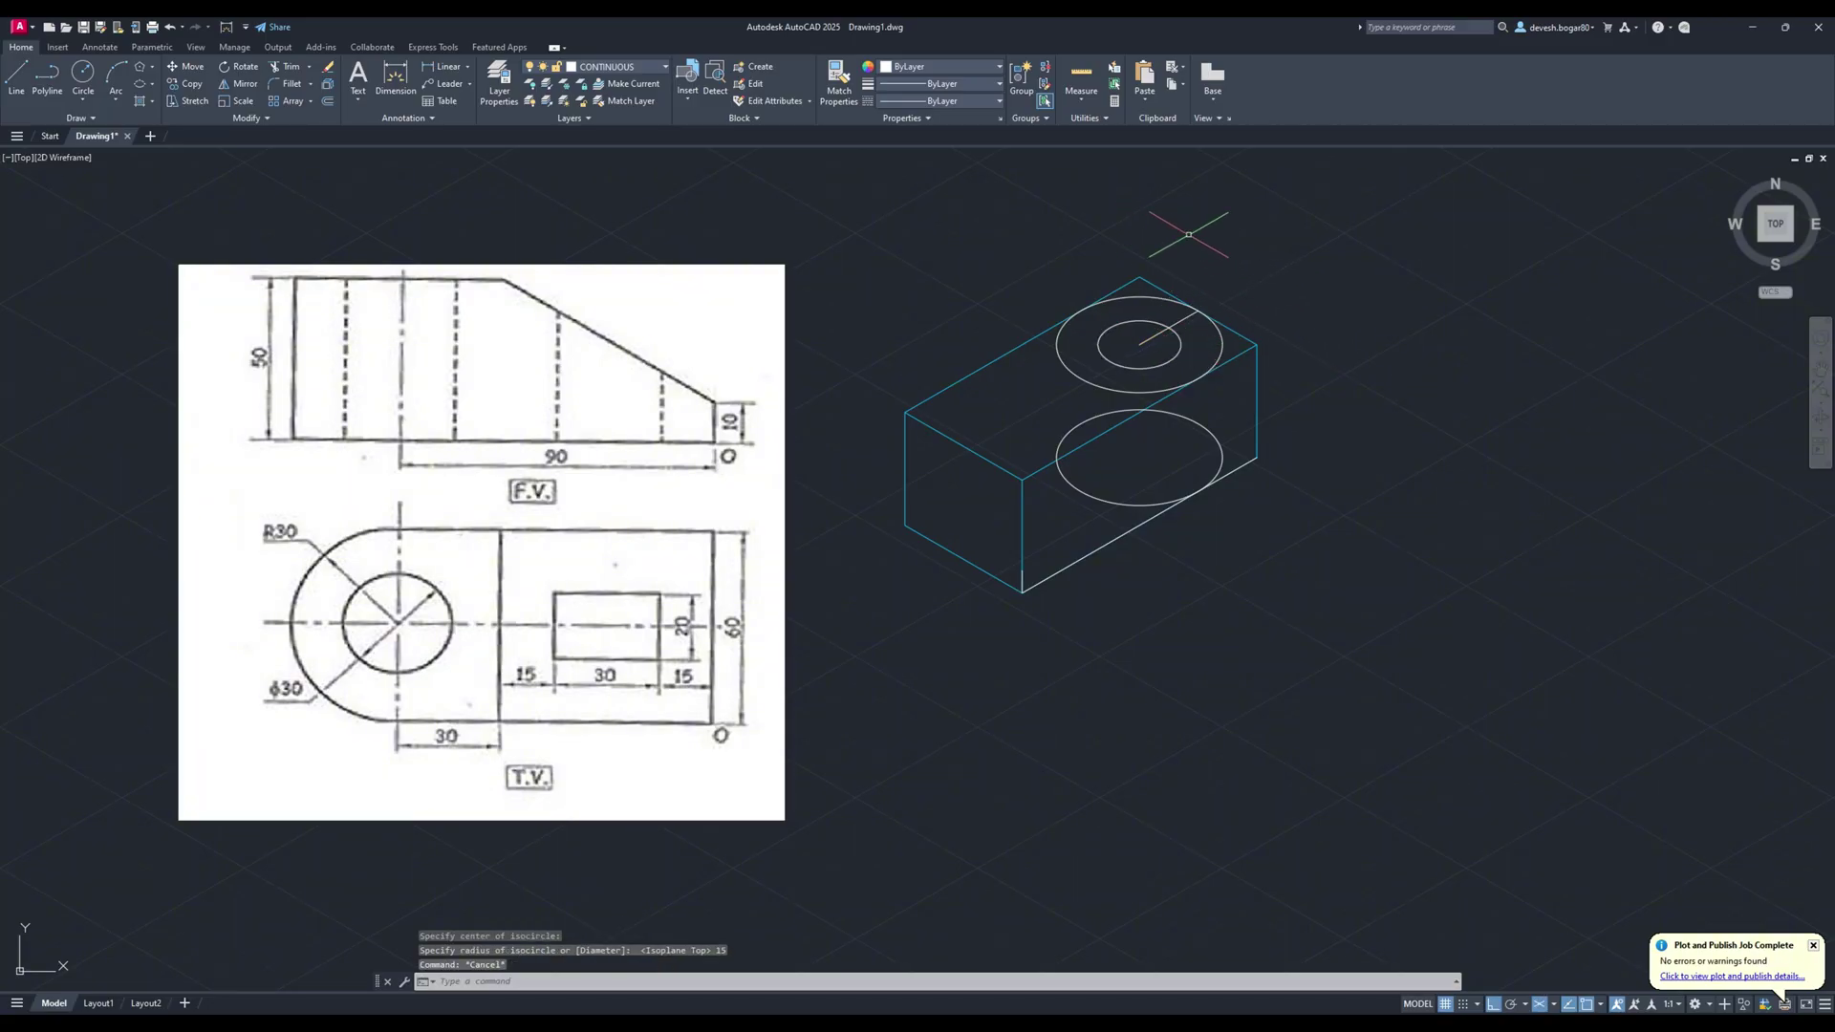
Draw a vertical line joining the outer quadrants of the upper and lower large isocircles at the rounded end.
left_click(16, 76)
left_click(1223, 344)
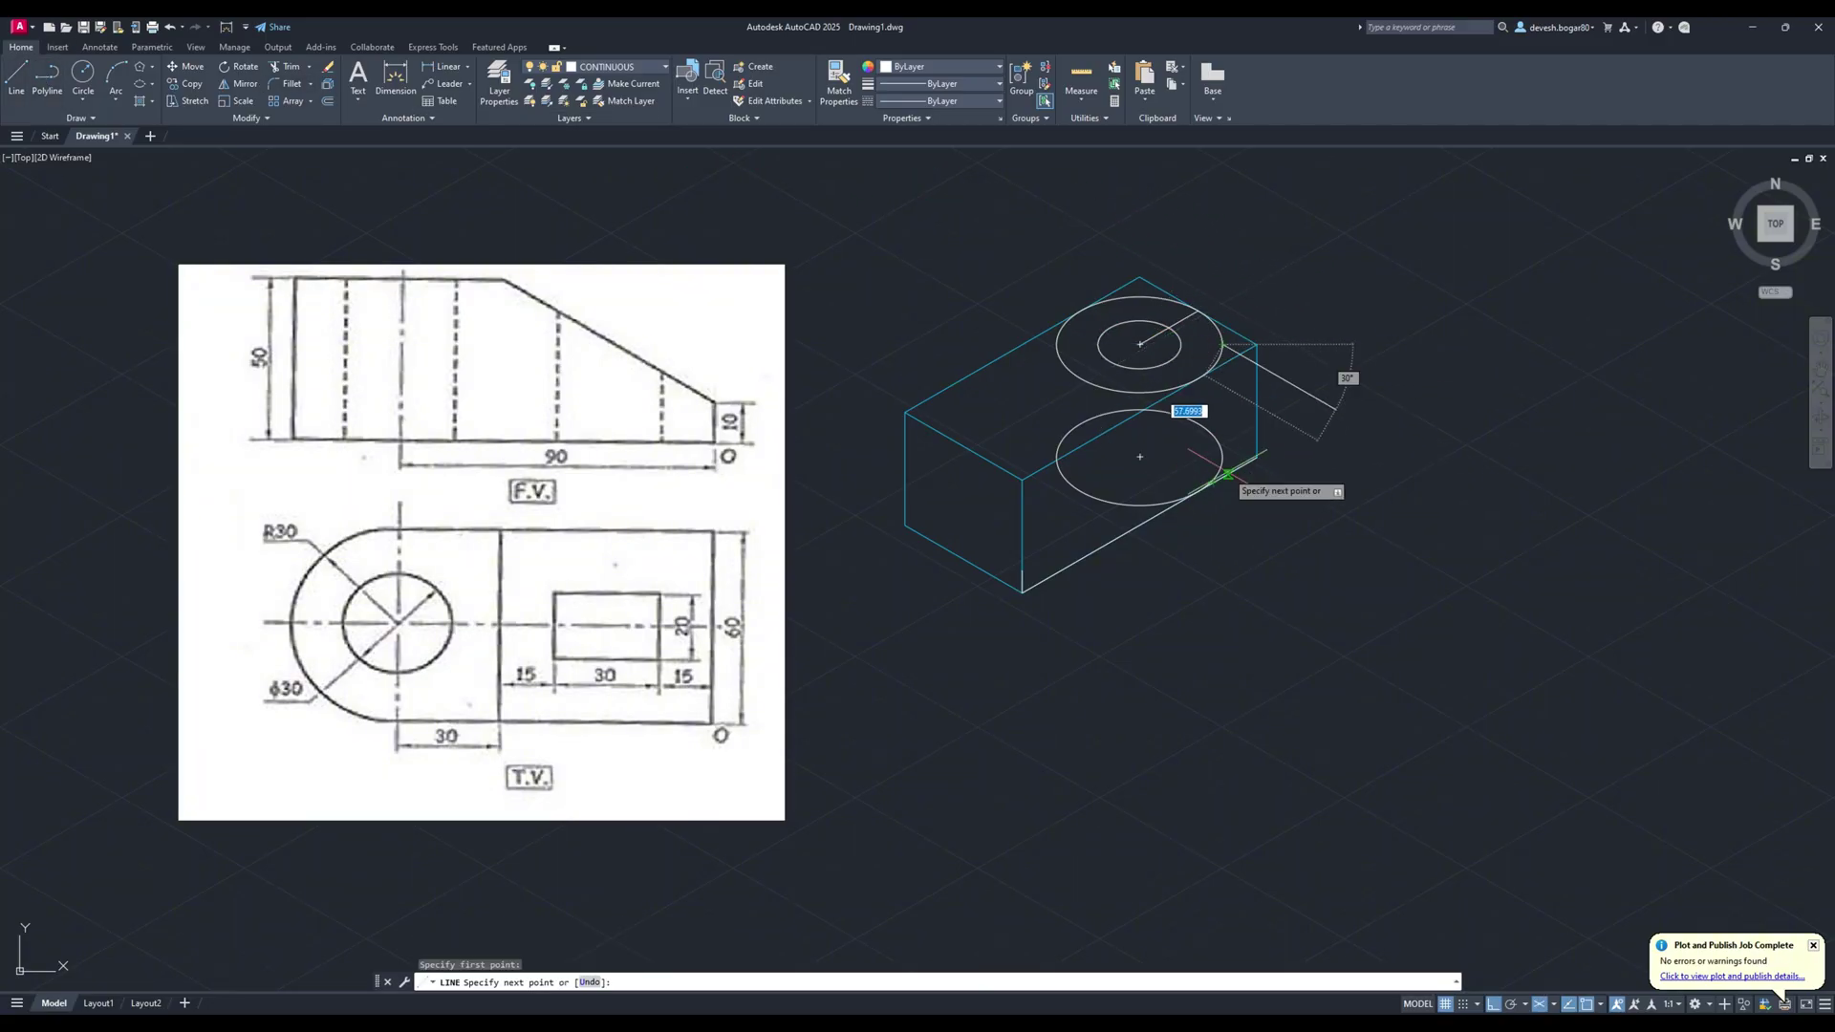
left_click(1223, 457)
key("Escape")
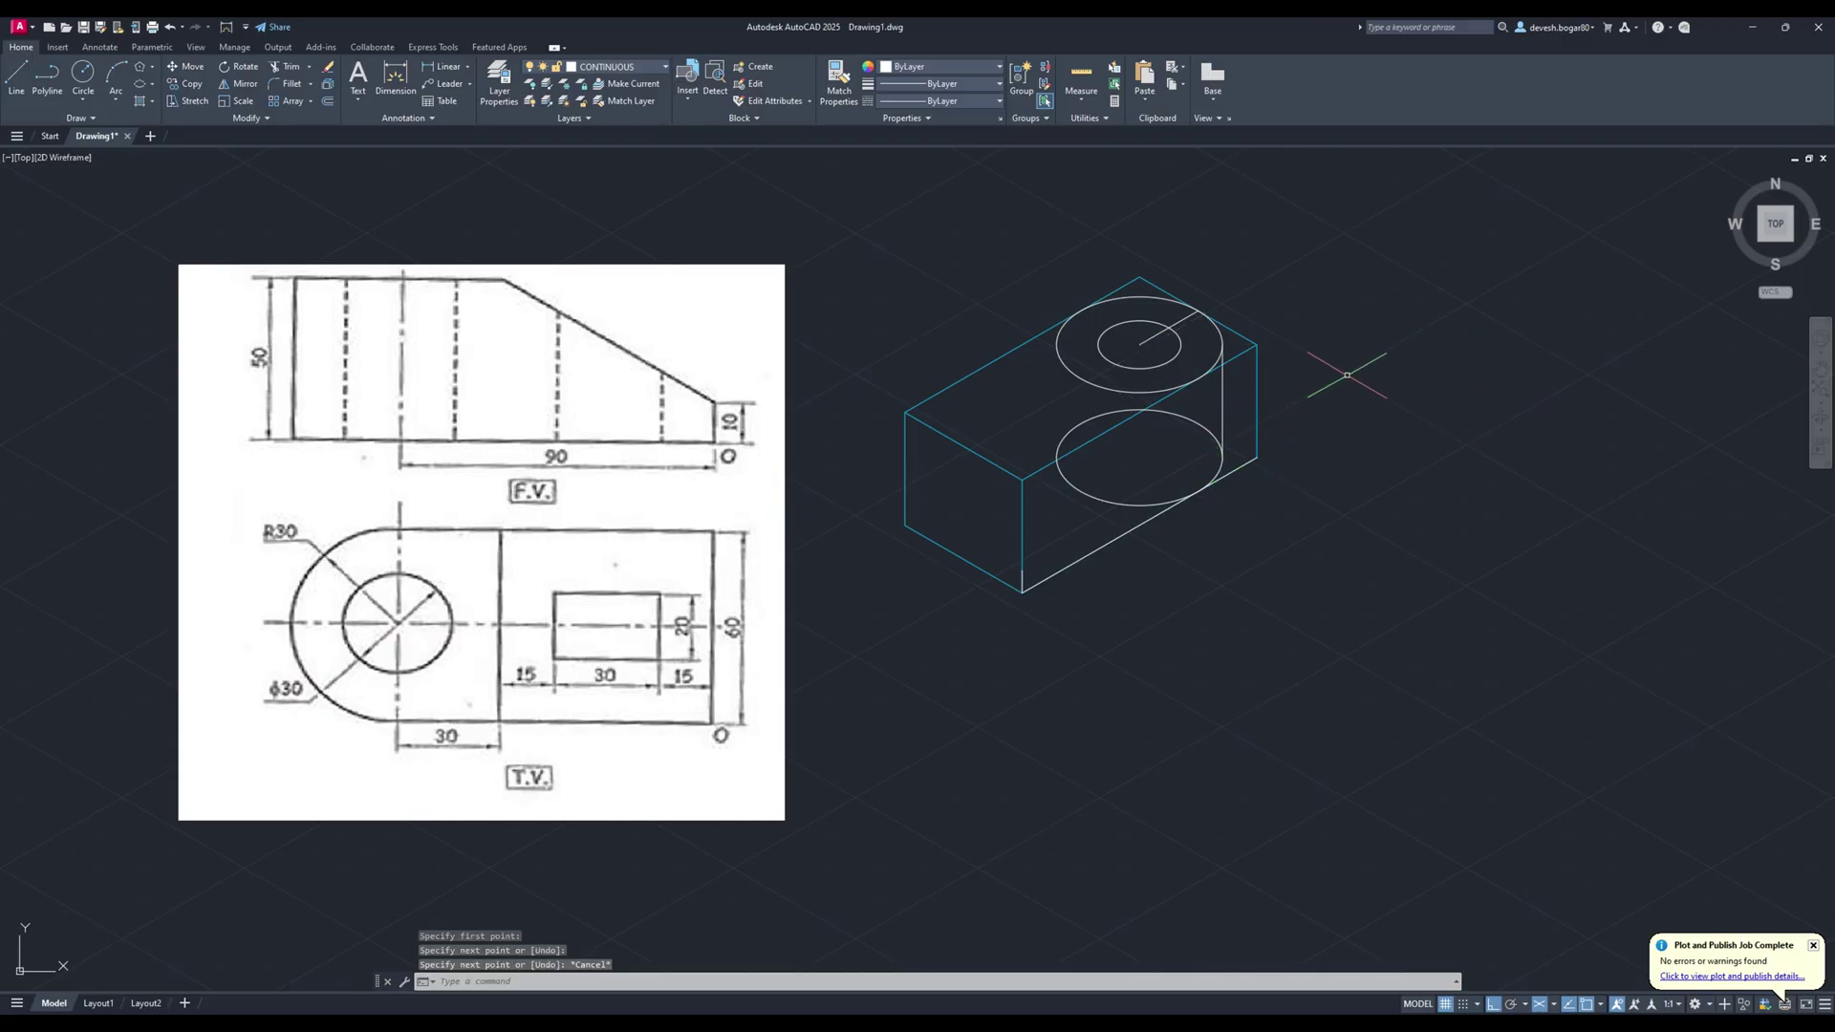
left_click(15, 86)
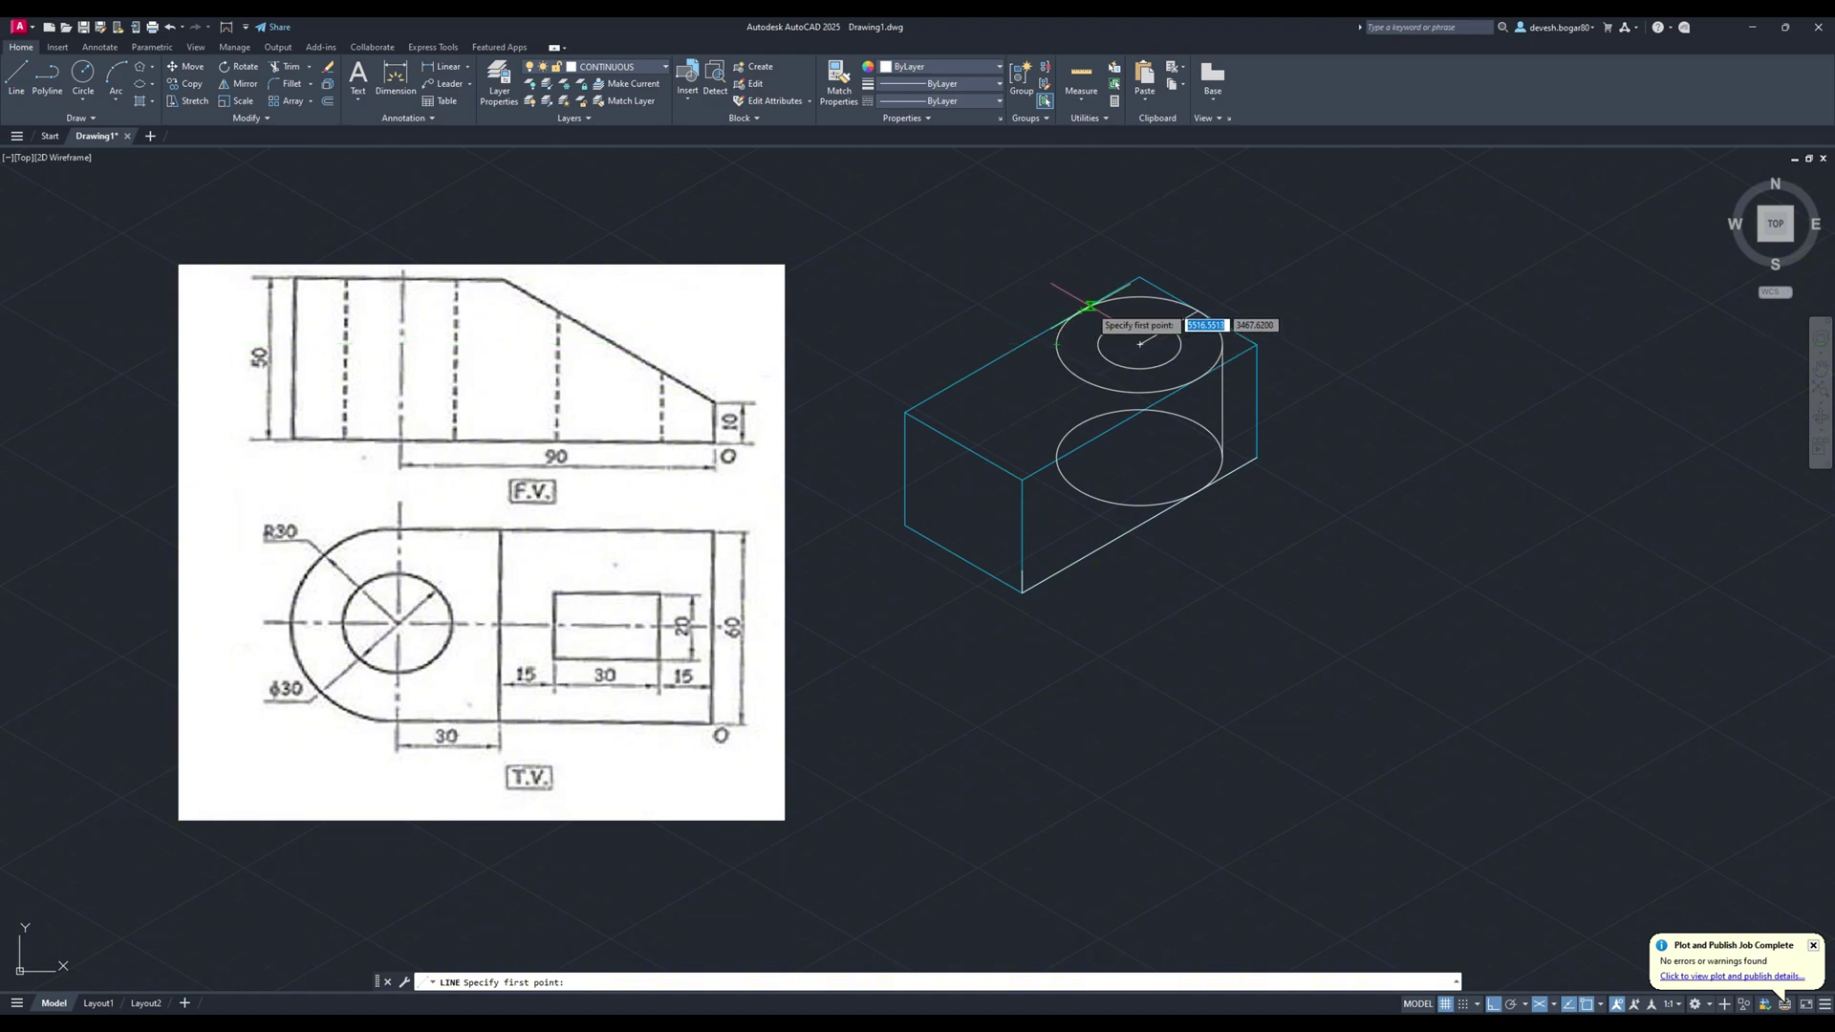
left_click(1068, 317)
key("Escape")
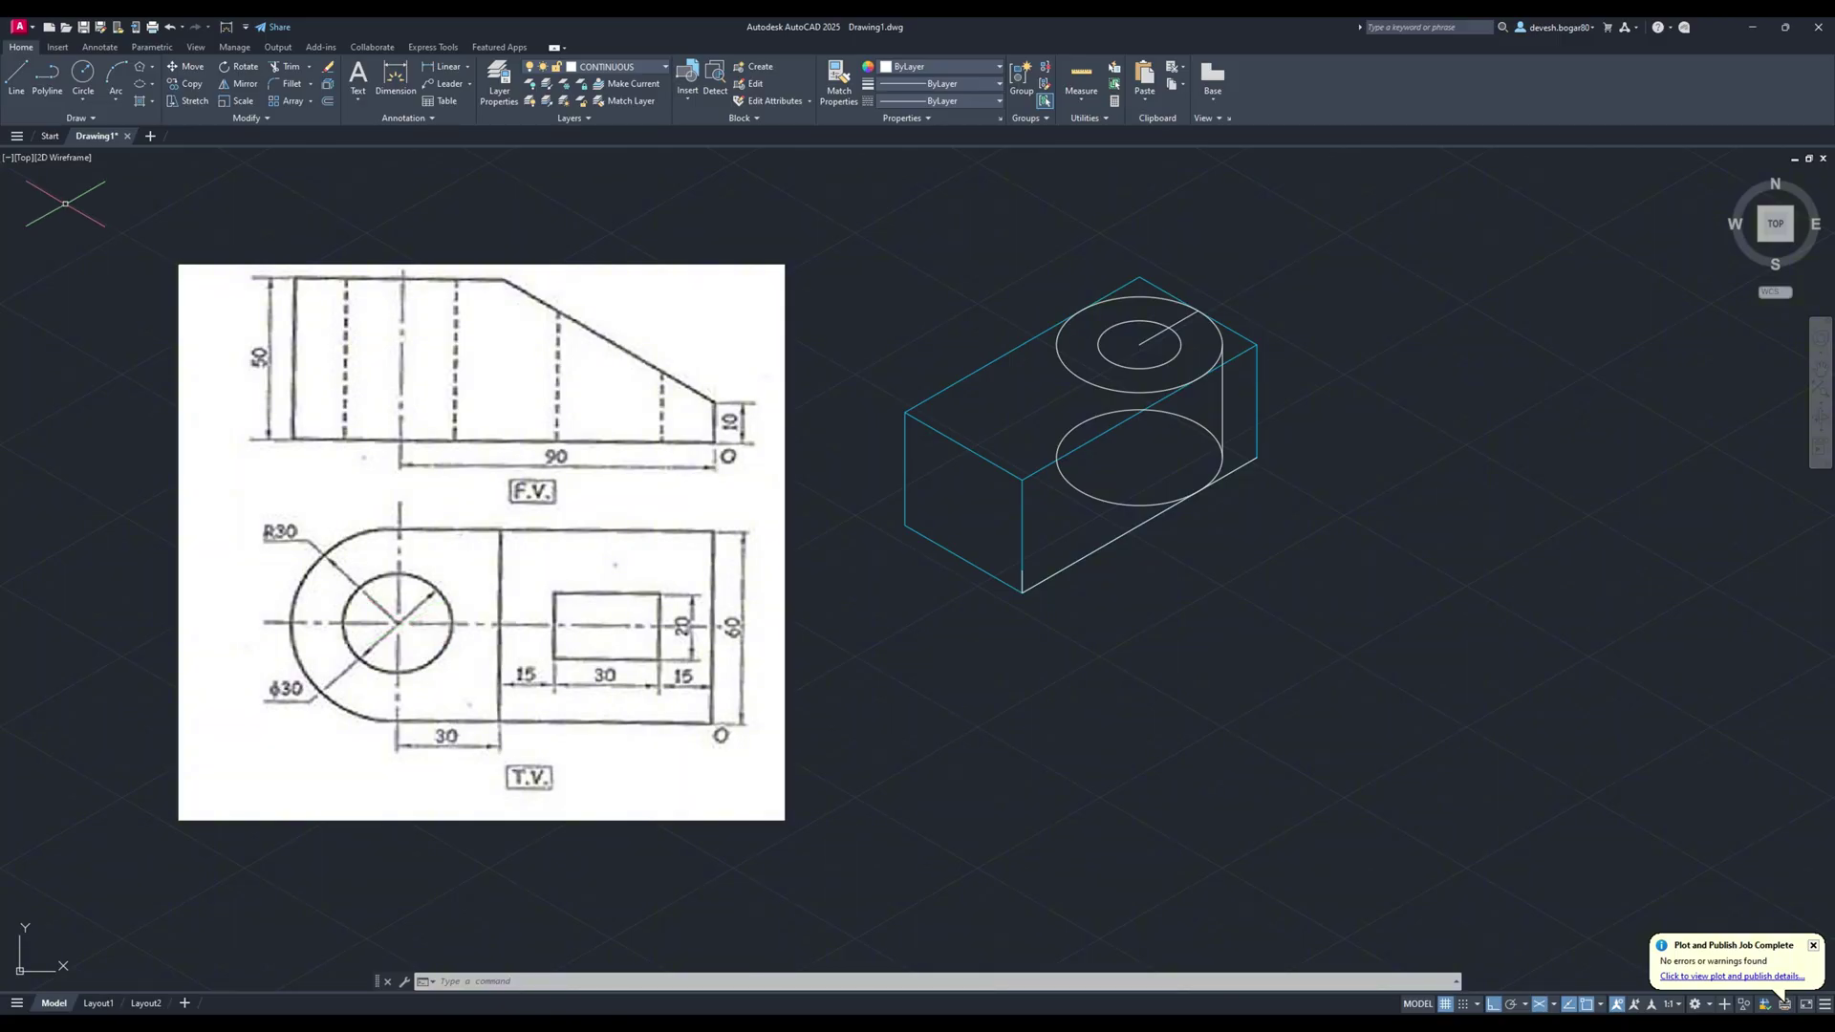
Draw a 60-unit line from the far corner along the near long top edge, continuing across the top face past the opposite edge.
left_click(11, 73)
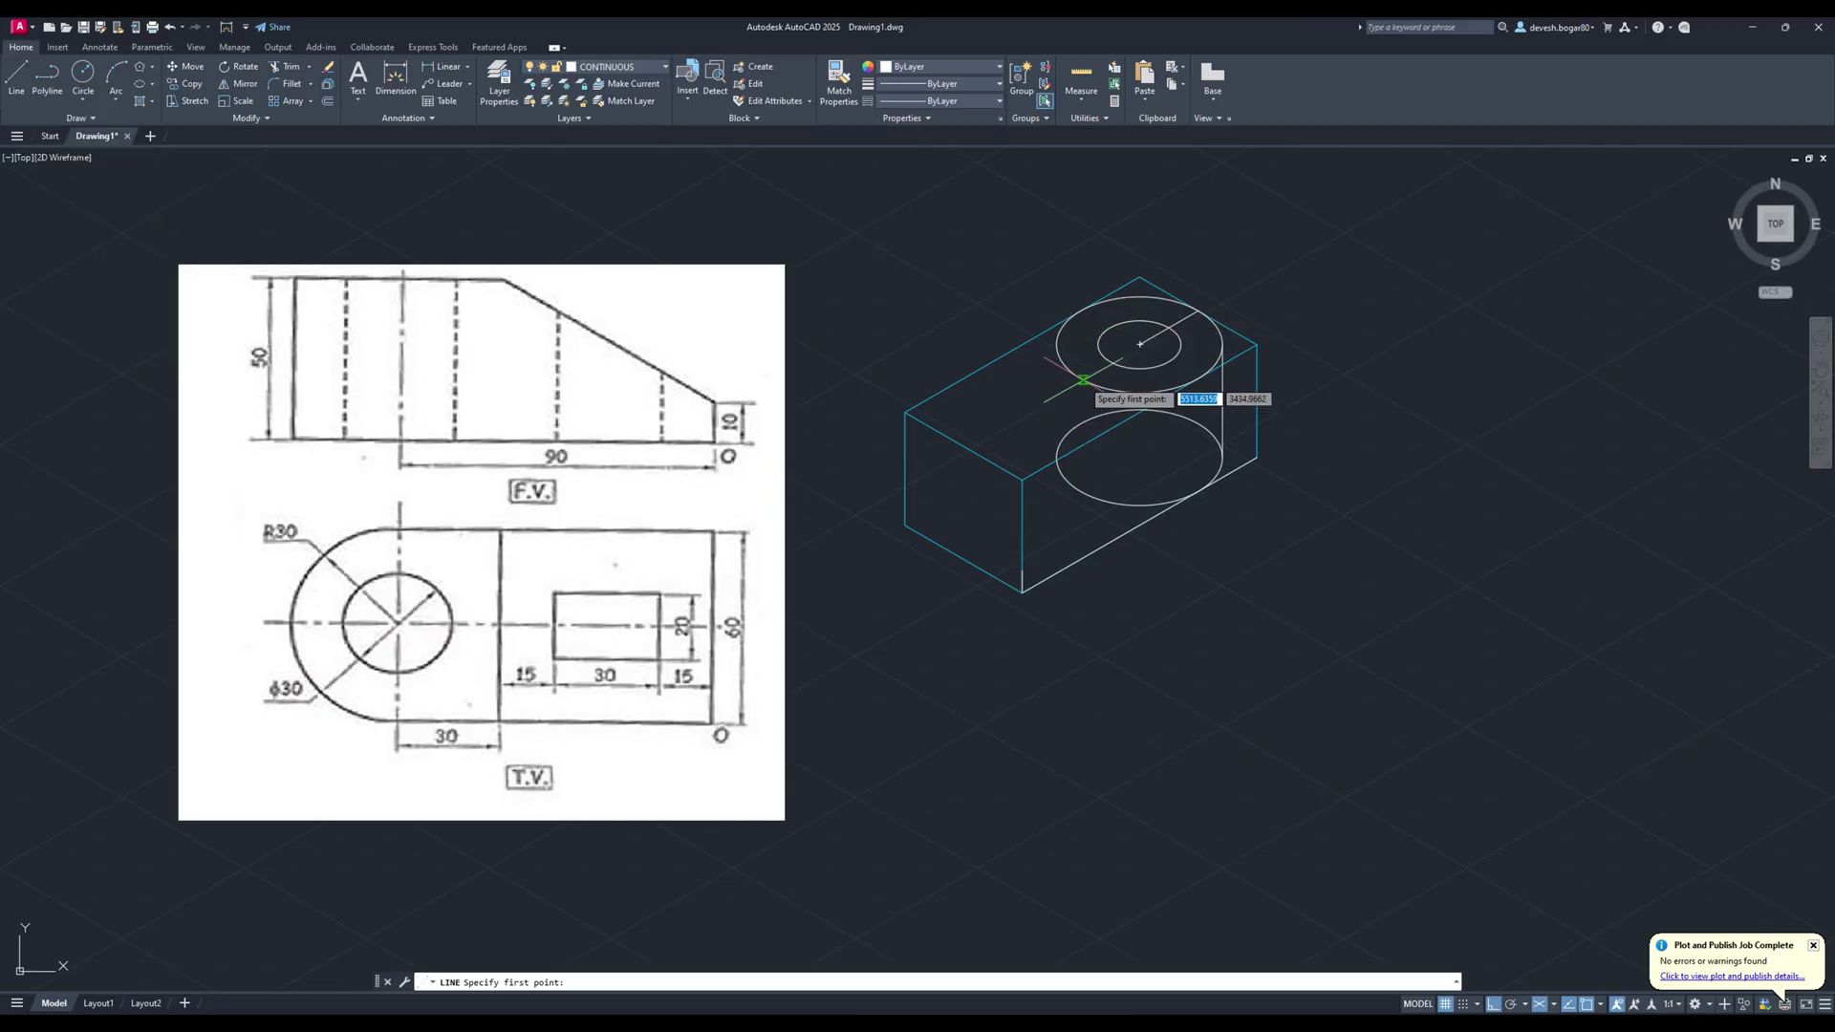
left_click(1256, 344)
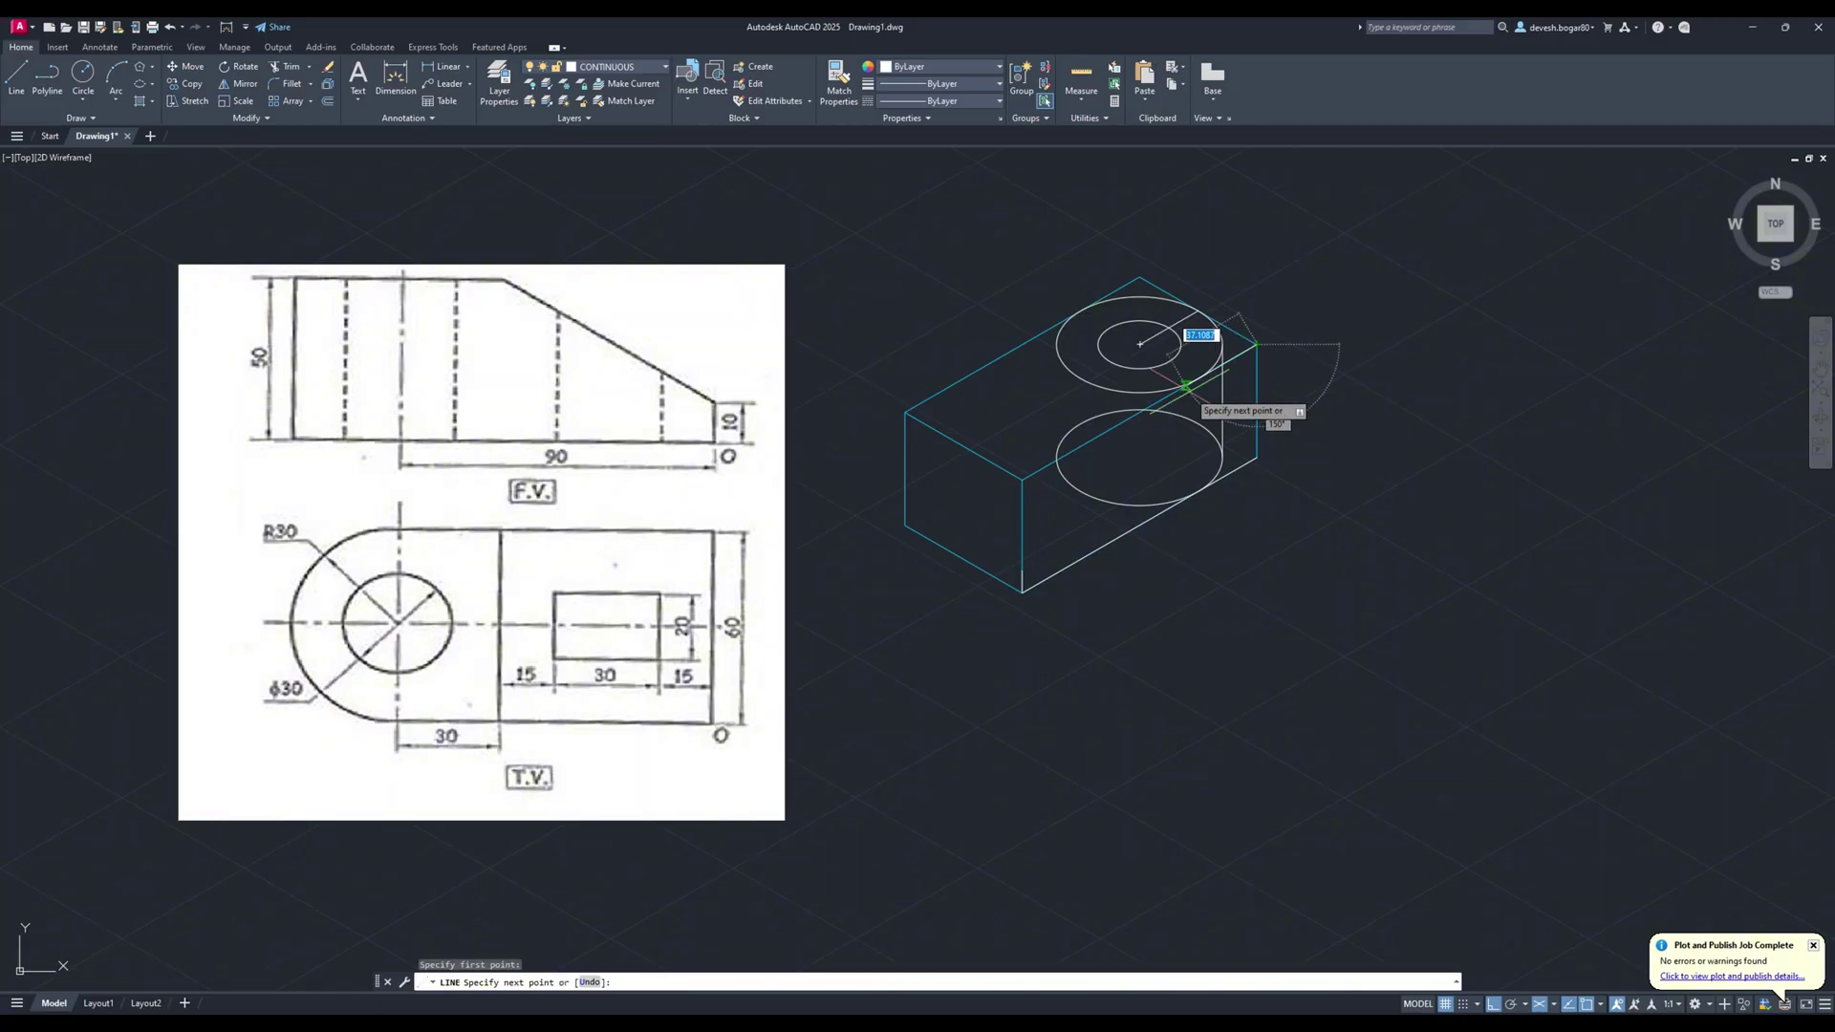
type("60")
key("Return")
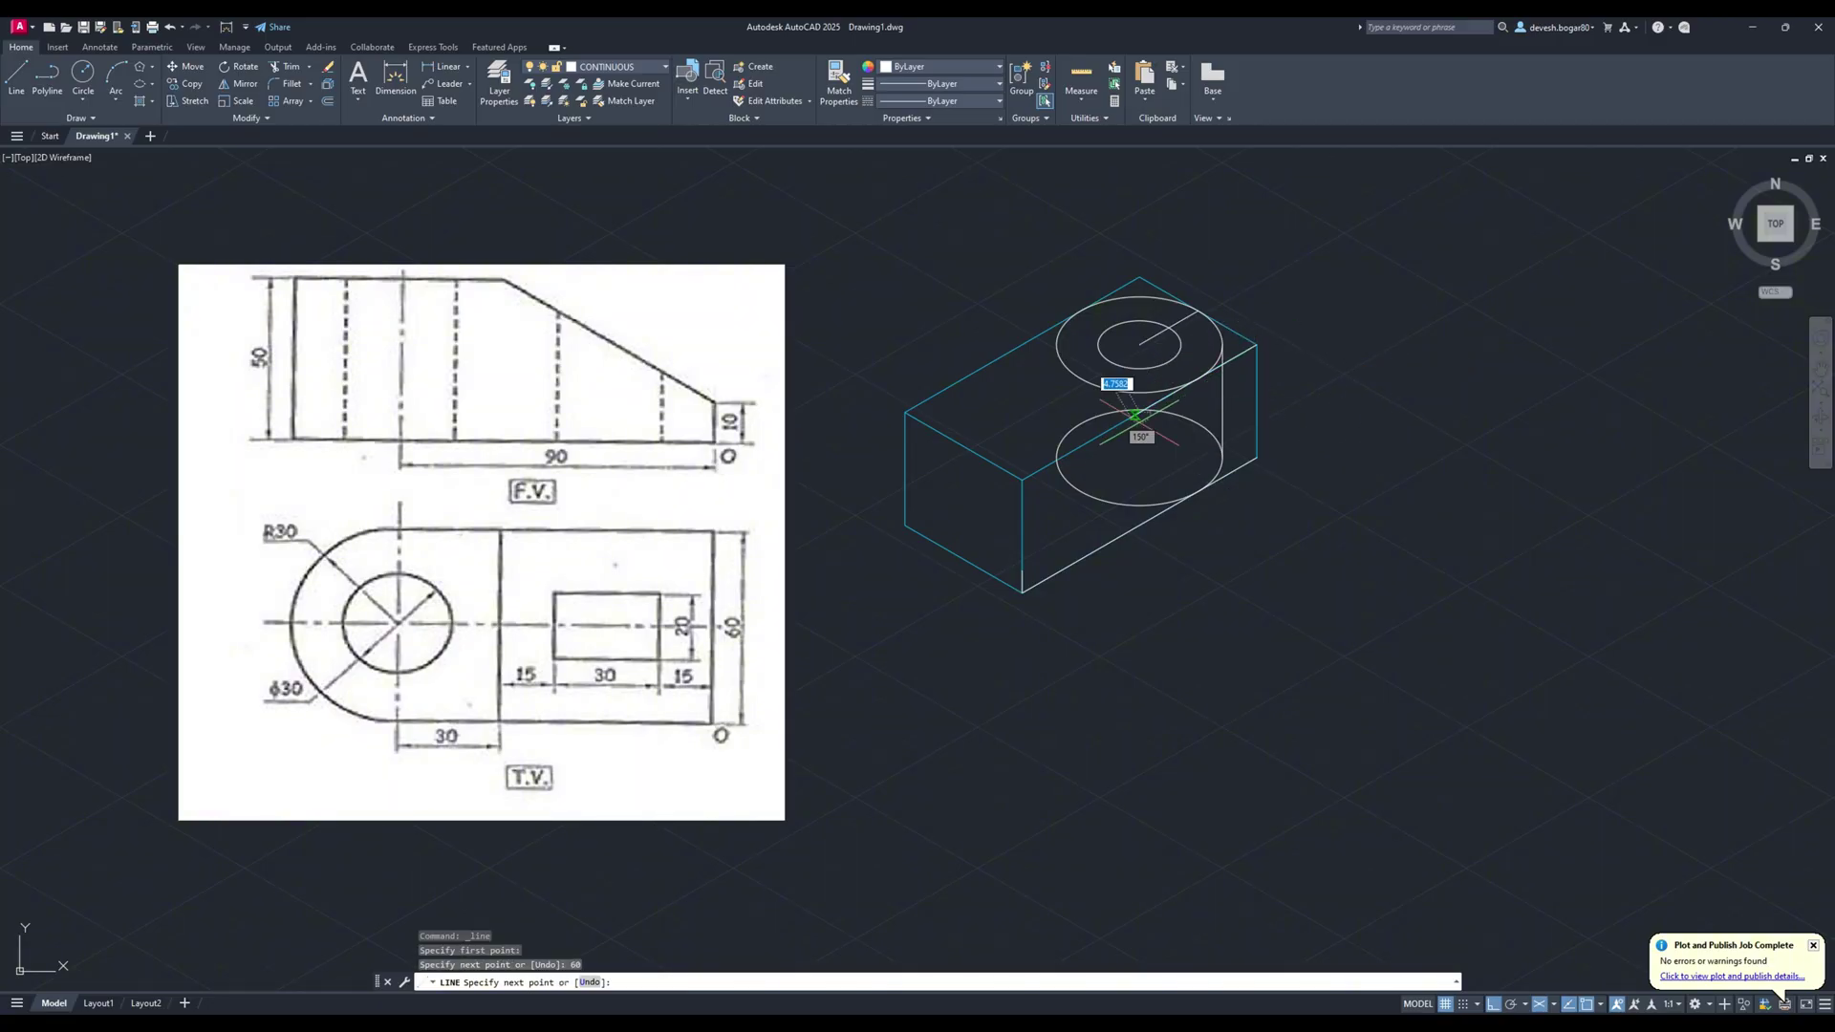
key("Return")
key("Return")
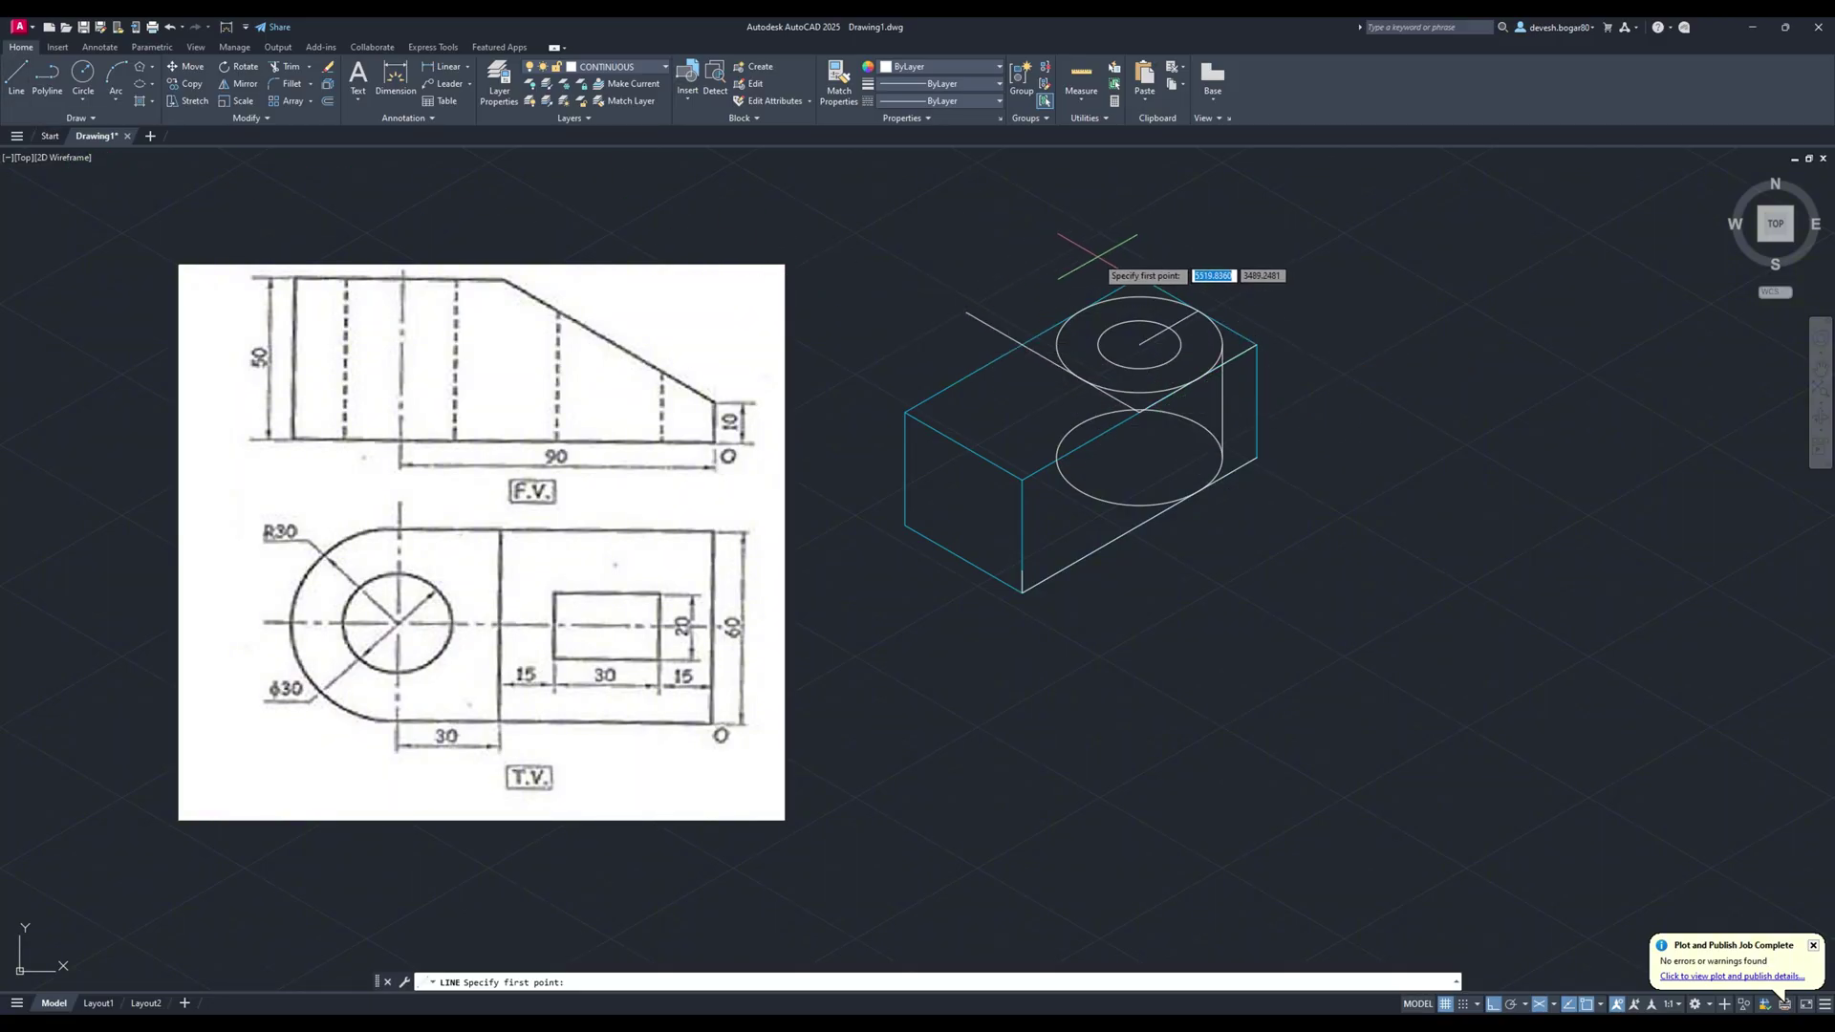
Draw a line along the back long top edge from the crossing line, and trim that crossing line's overhang beyond the edge.
left_click(1022, 344)
key("Escape")
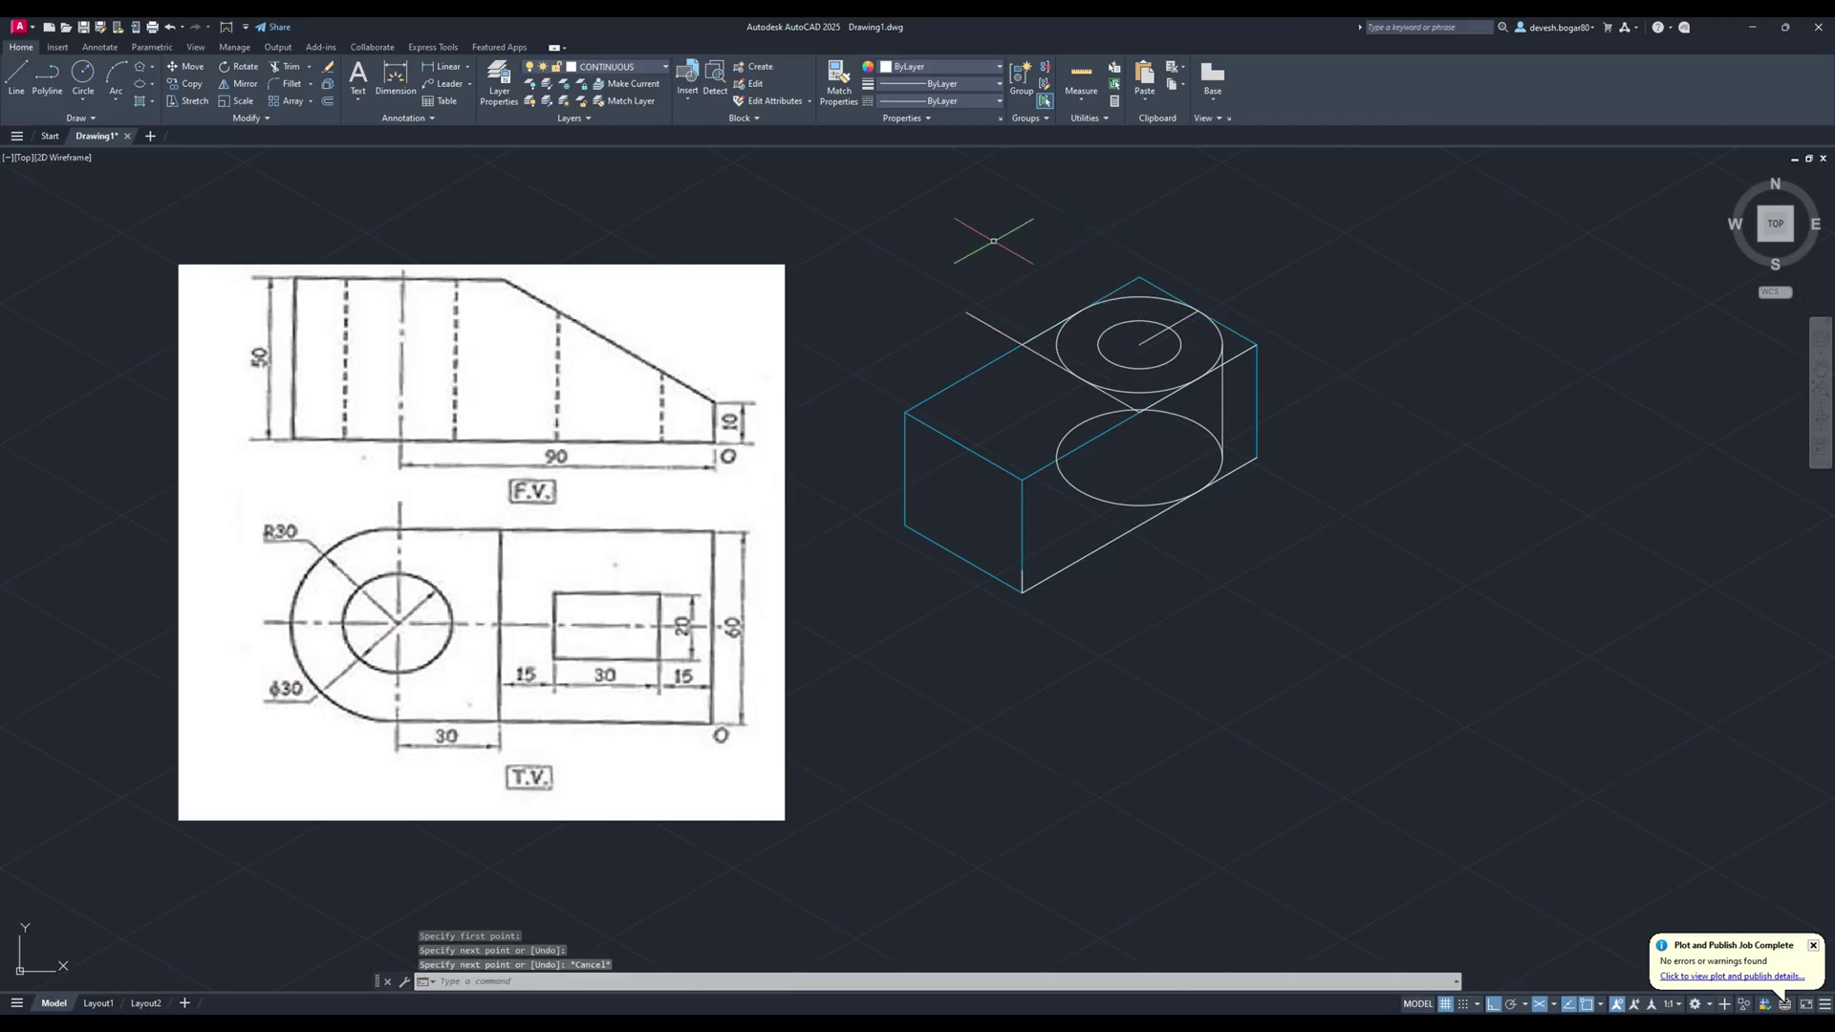
left_click(289, 67)
left_click_drag(1046, 333, 979, 334)
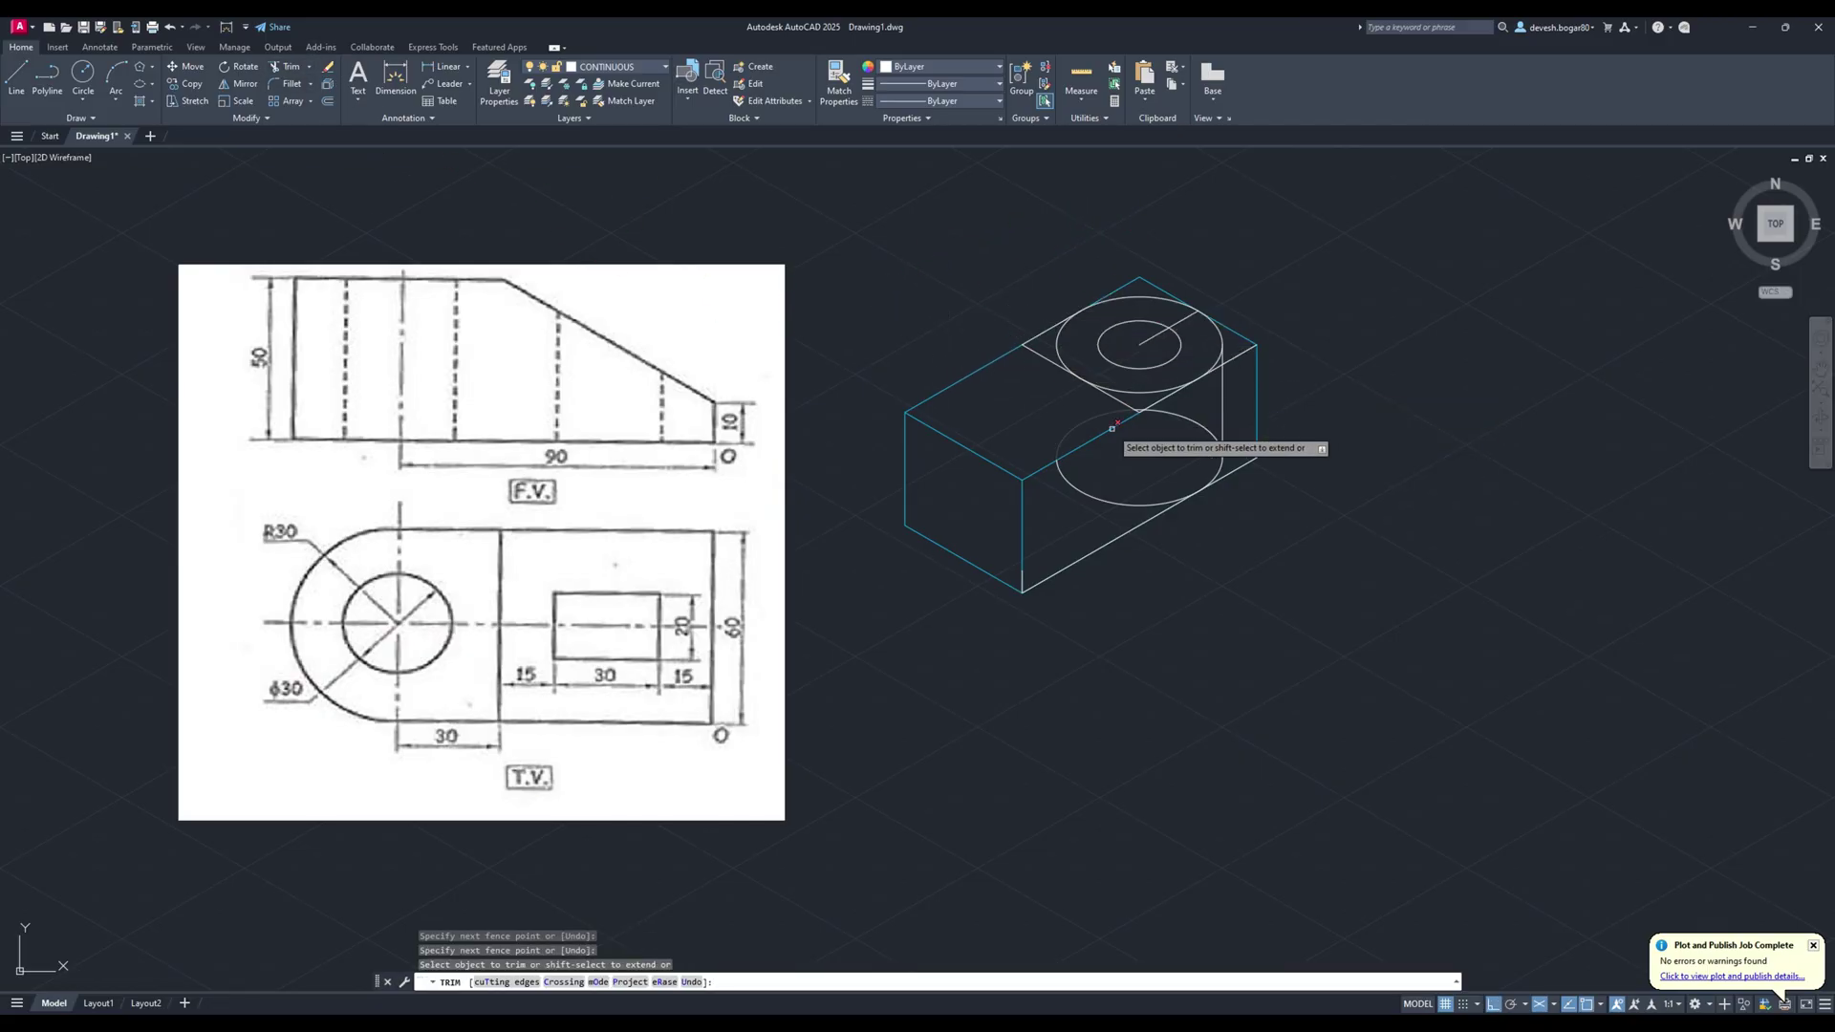
Draw the near sloped edge from the end of the 60-unit line to the top of the short vertical at the near bottom corner.
left_click(16, 74)
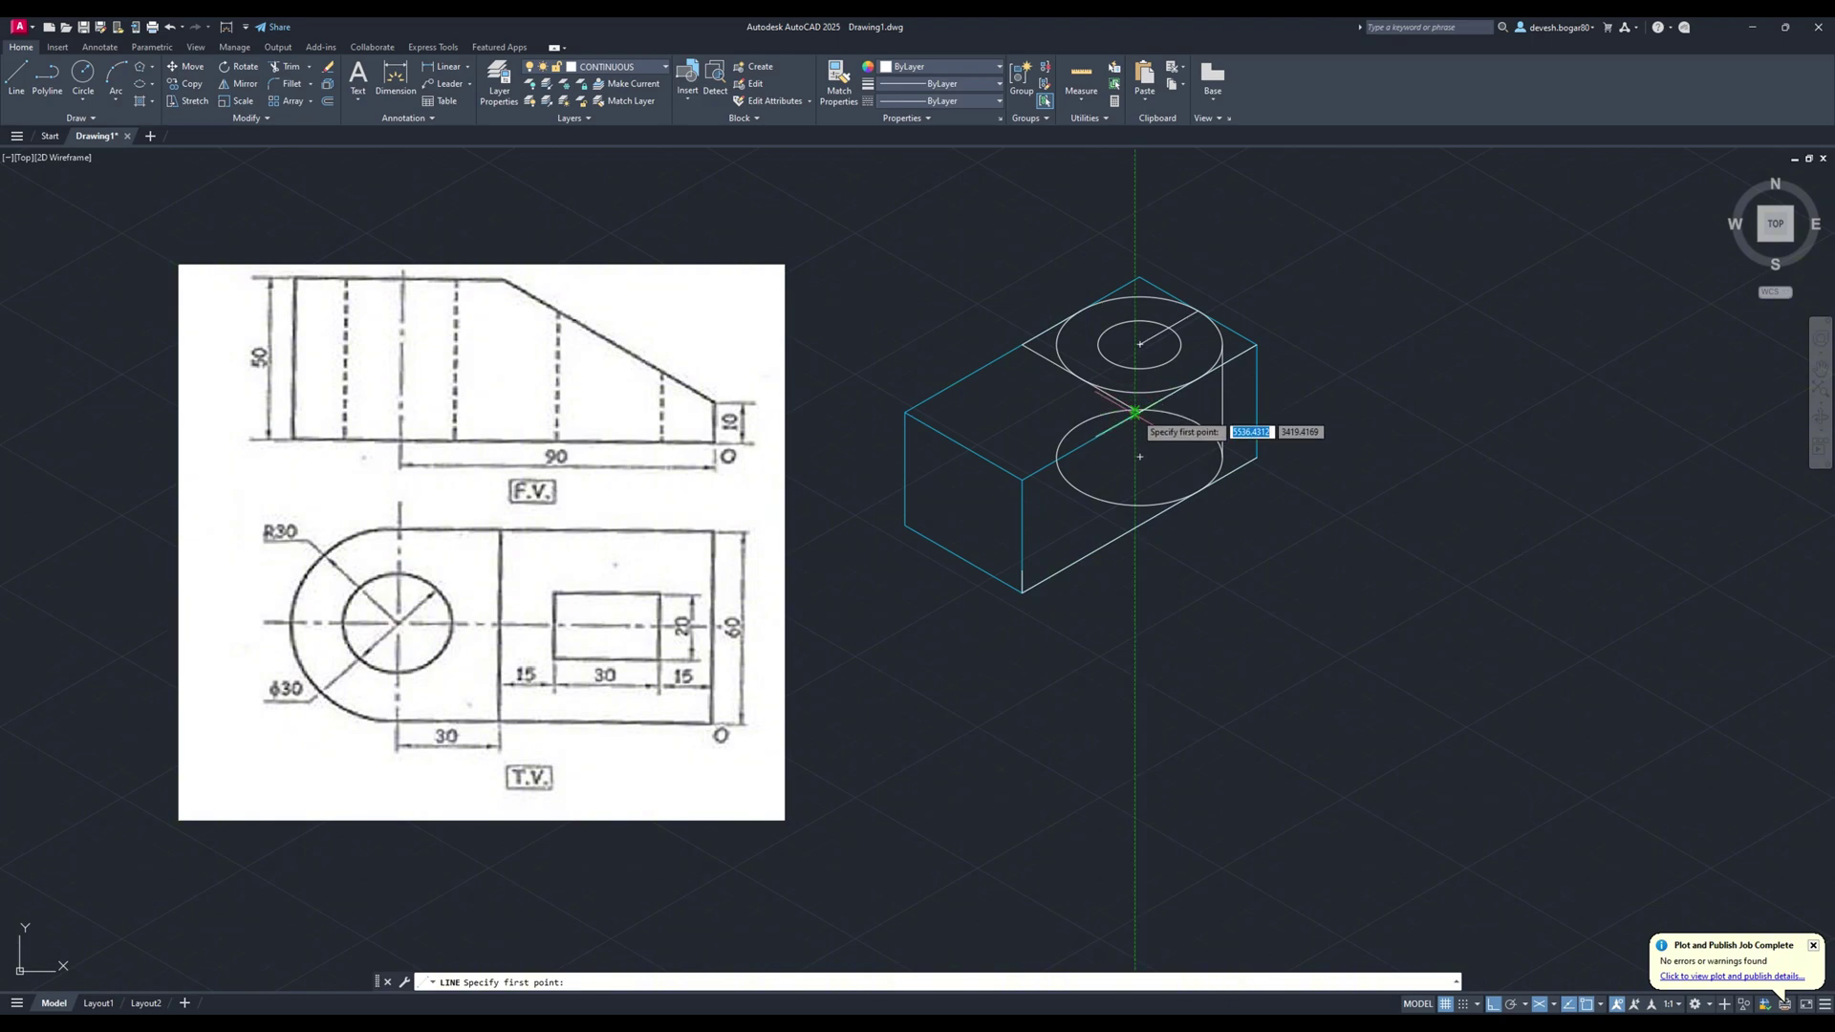
left_click(1136, 413)
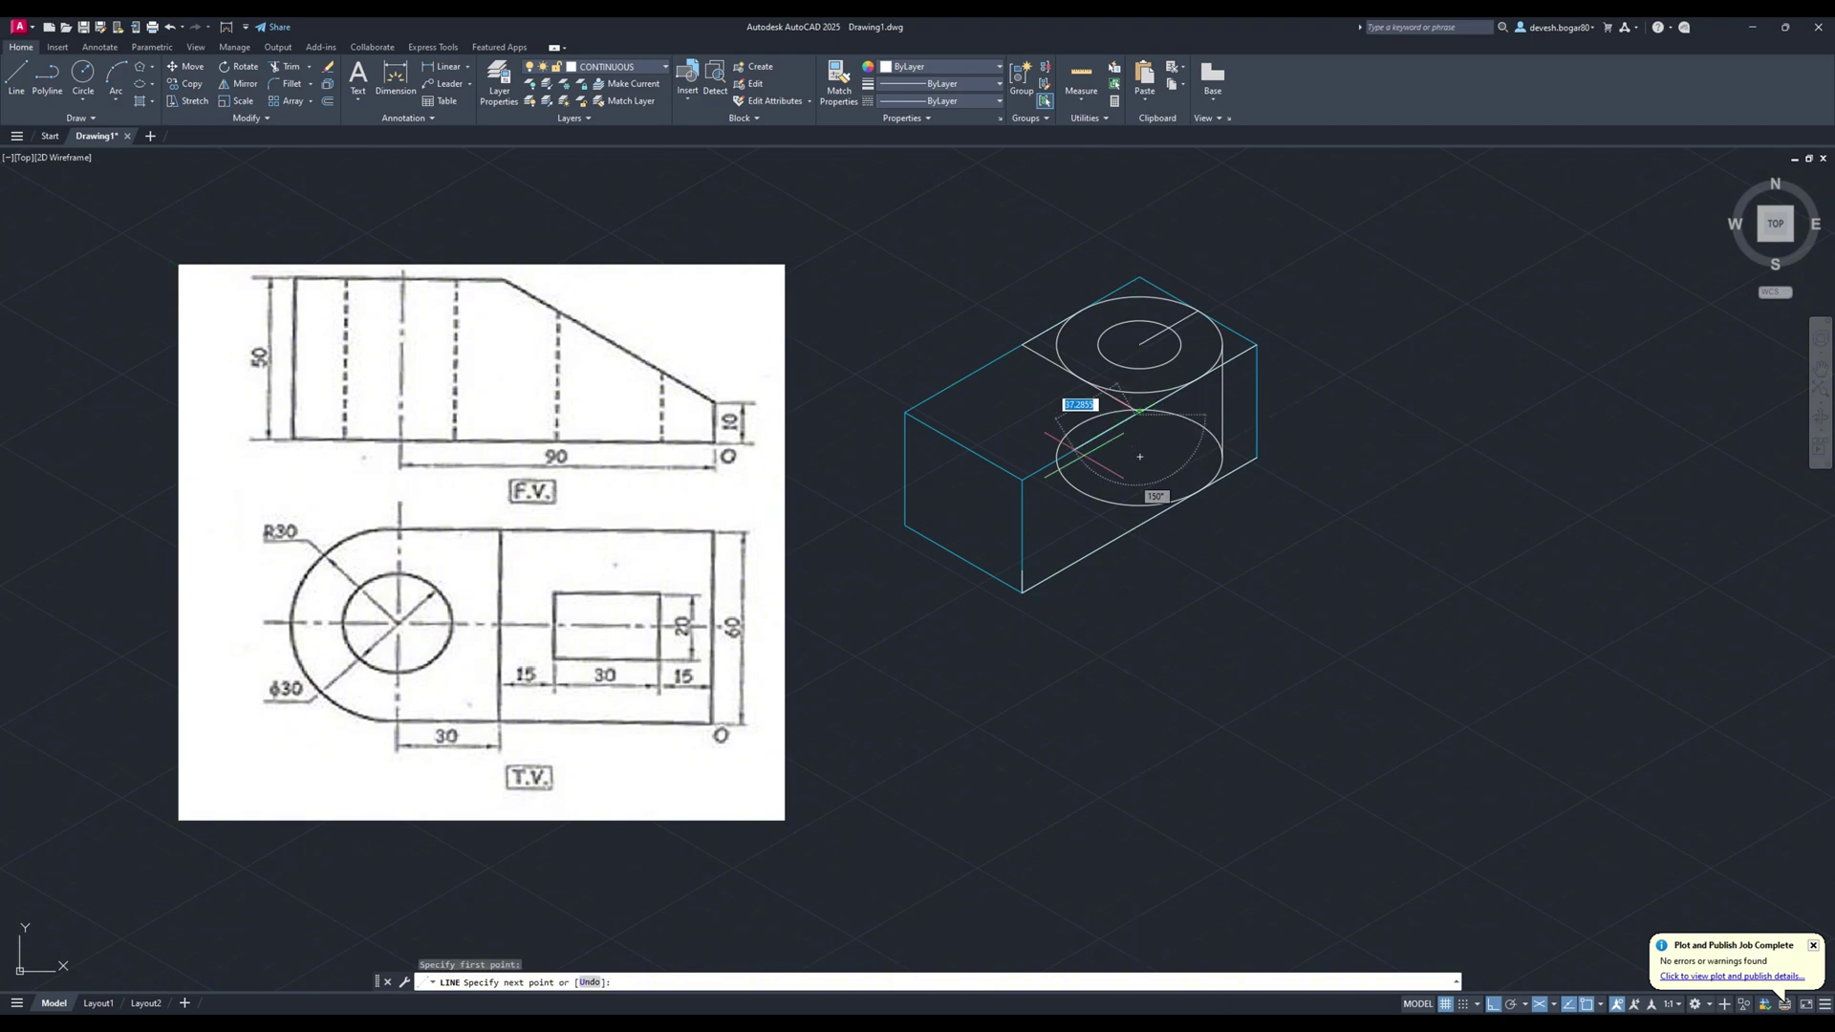
left_click(1023, 572)
key("Escape")
Draw a line from the slope's foot across the end face past its far vertical edge, and another along the short bottom edge.
left_click(17, 76)
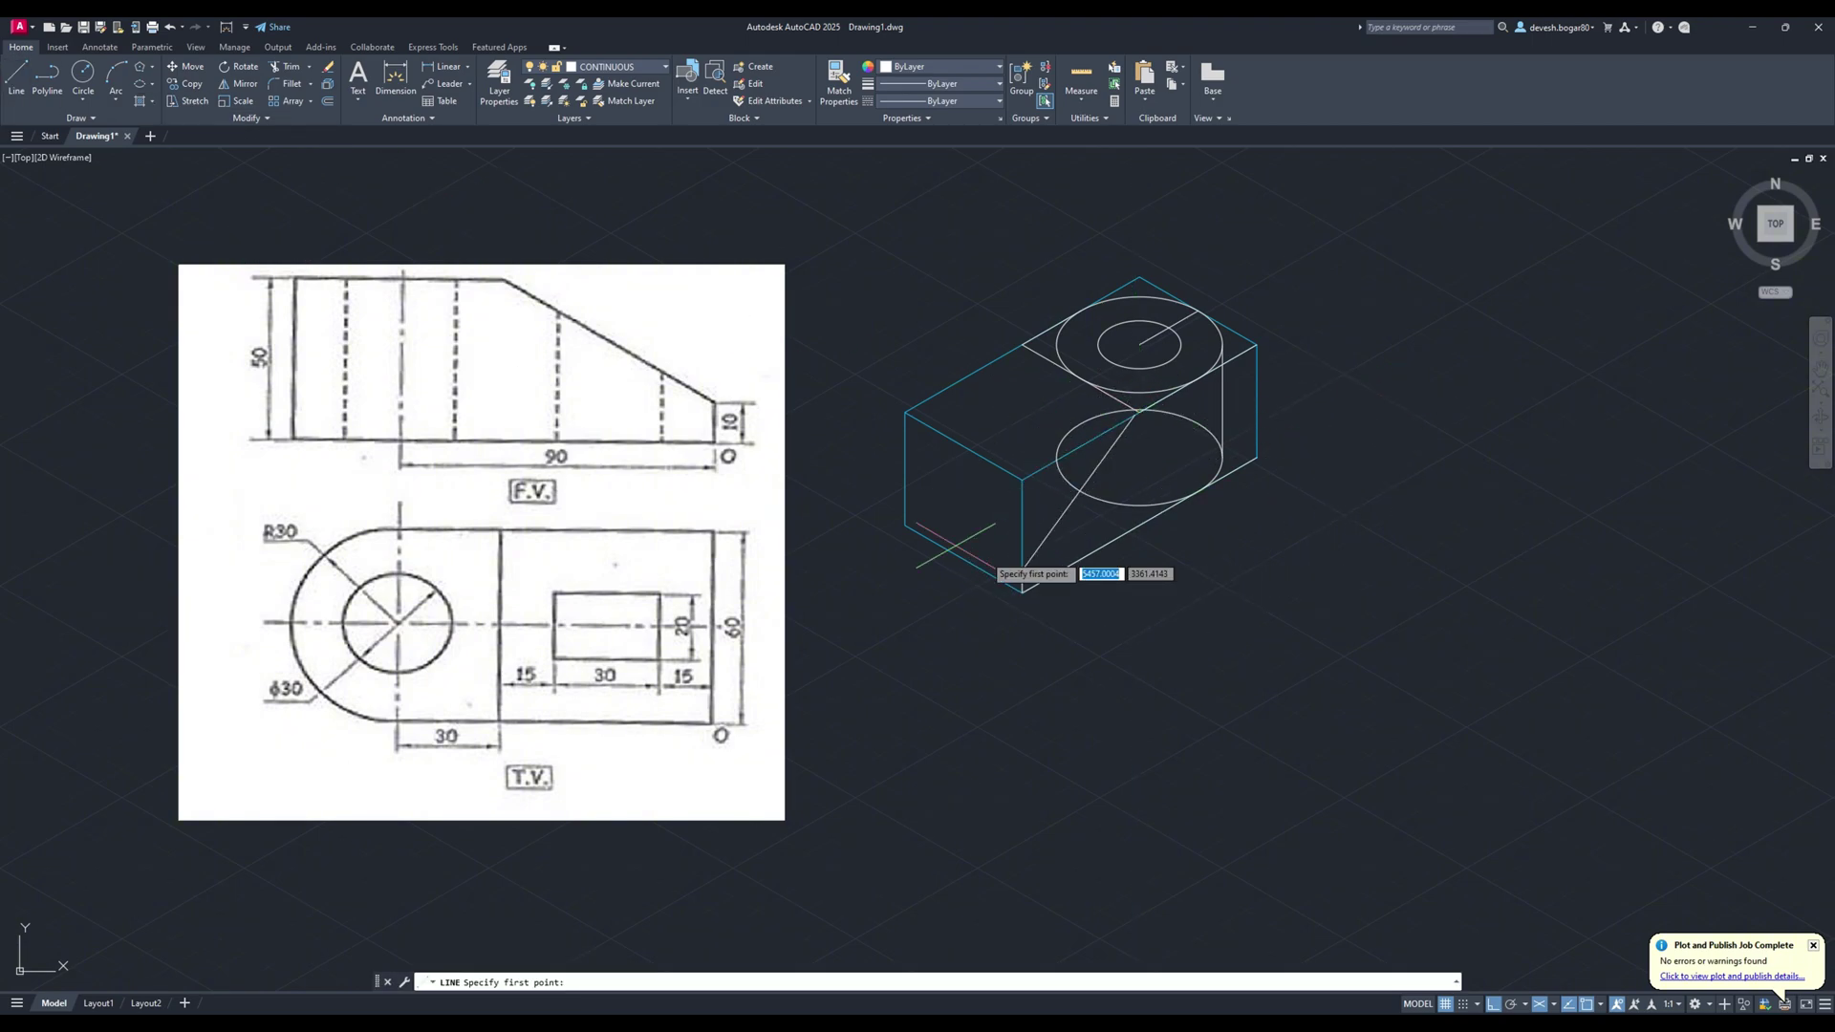
left_click(1021, 570)
left_click(868, 482)
key("Escape")
left_click(16, 75)
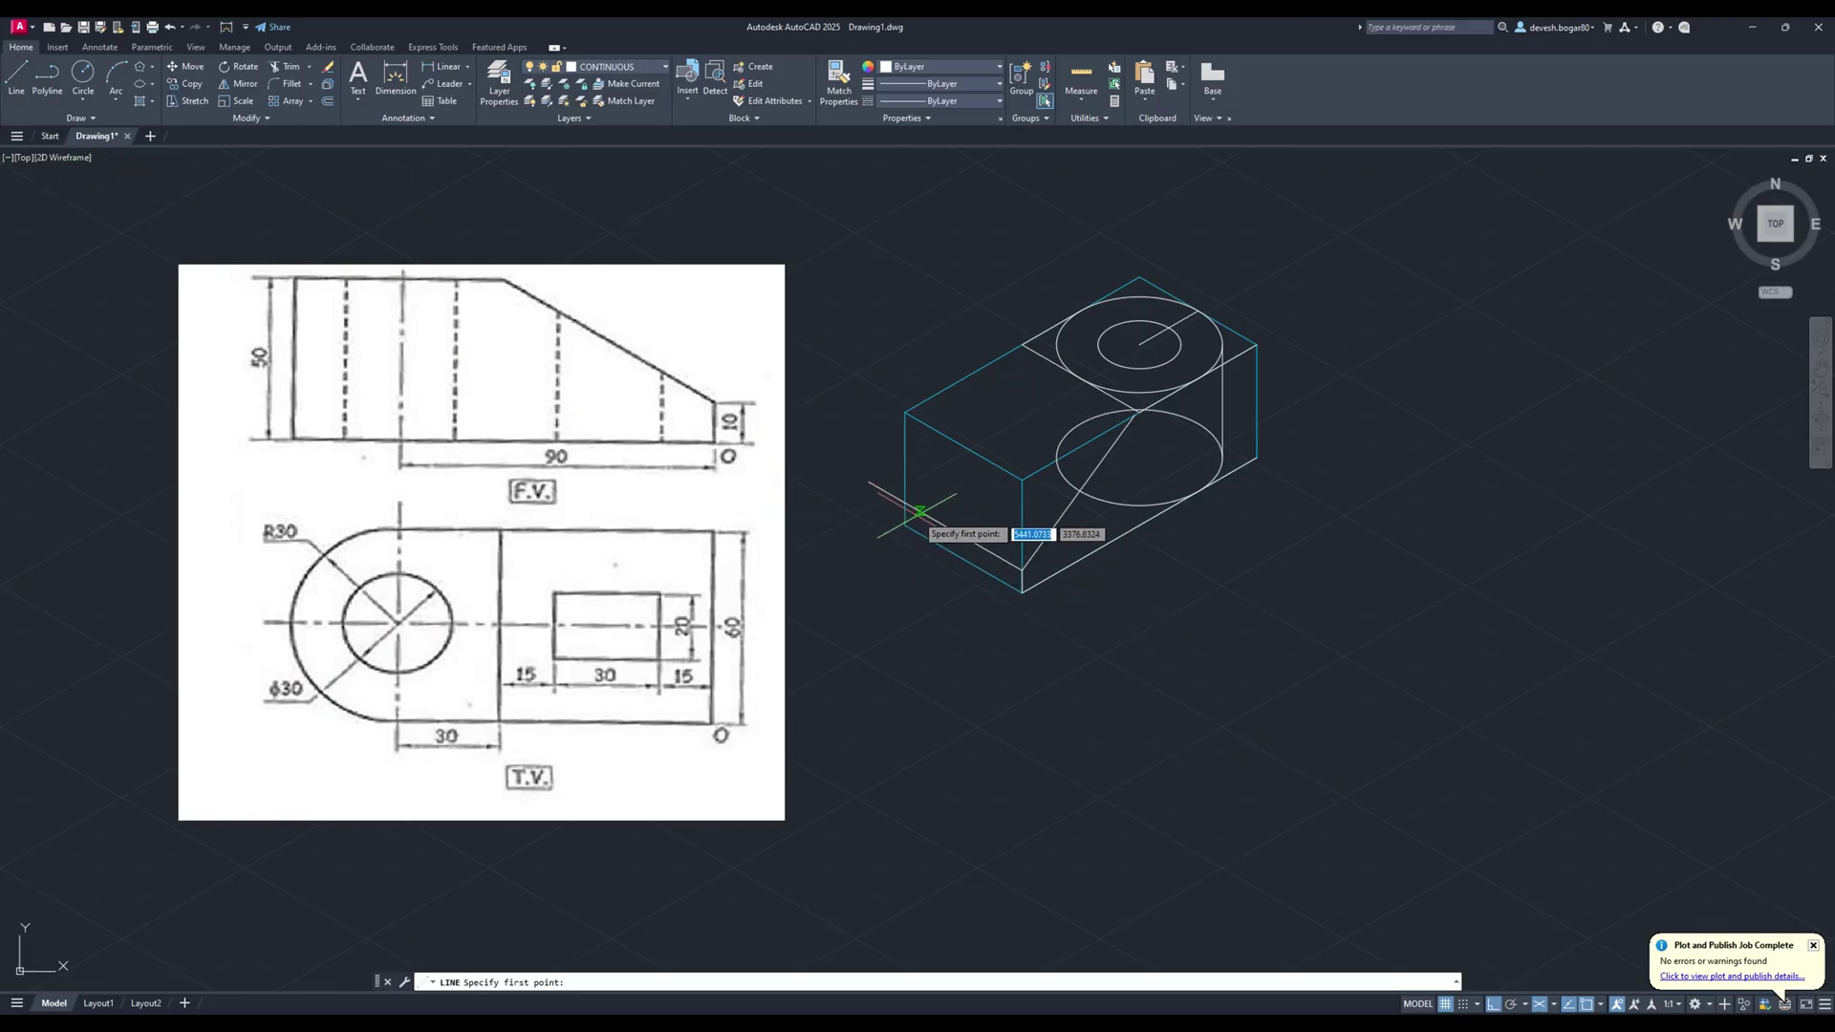
left_click(905, 524)
left_click(1022, 593)
key("Escape")
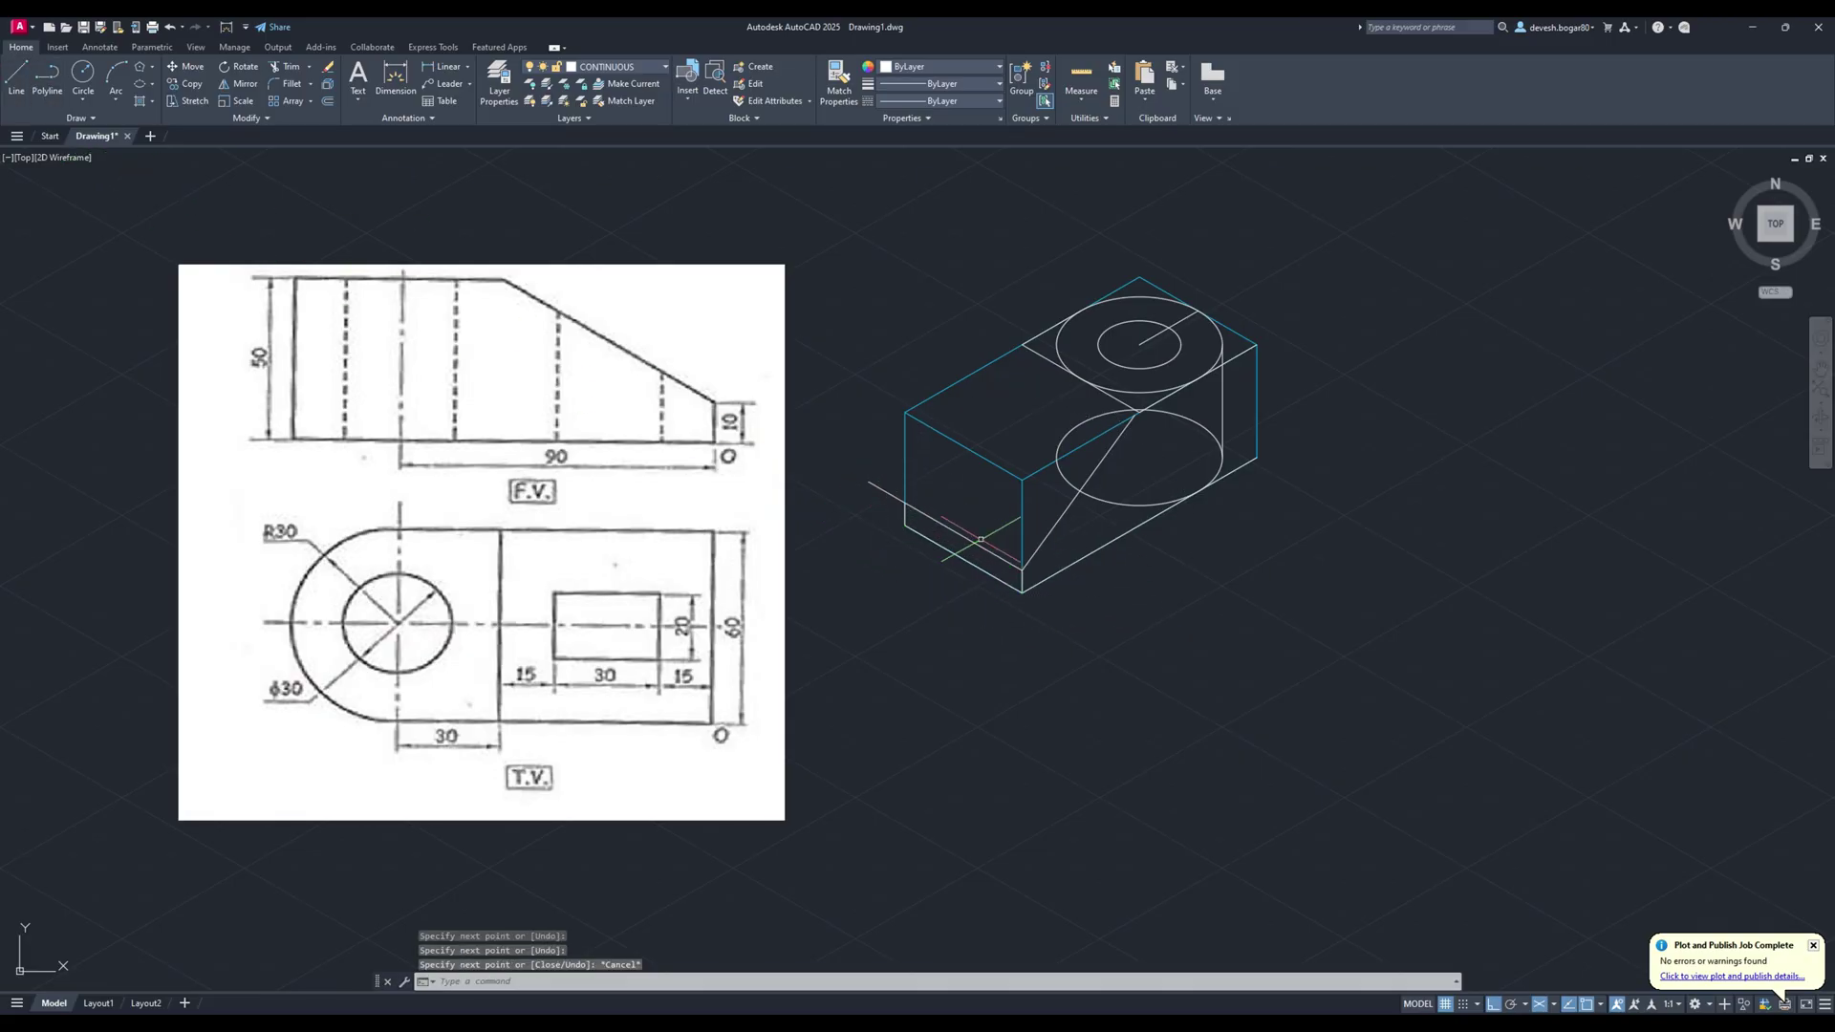
Draw the back sloped edge from the crossing line's end on the back top edge to the end-face line at the vertical edge.
left_click(16, 75)
left_click(1022, 346)
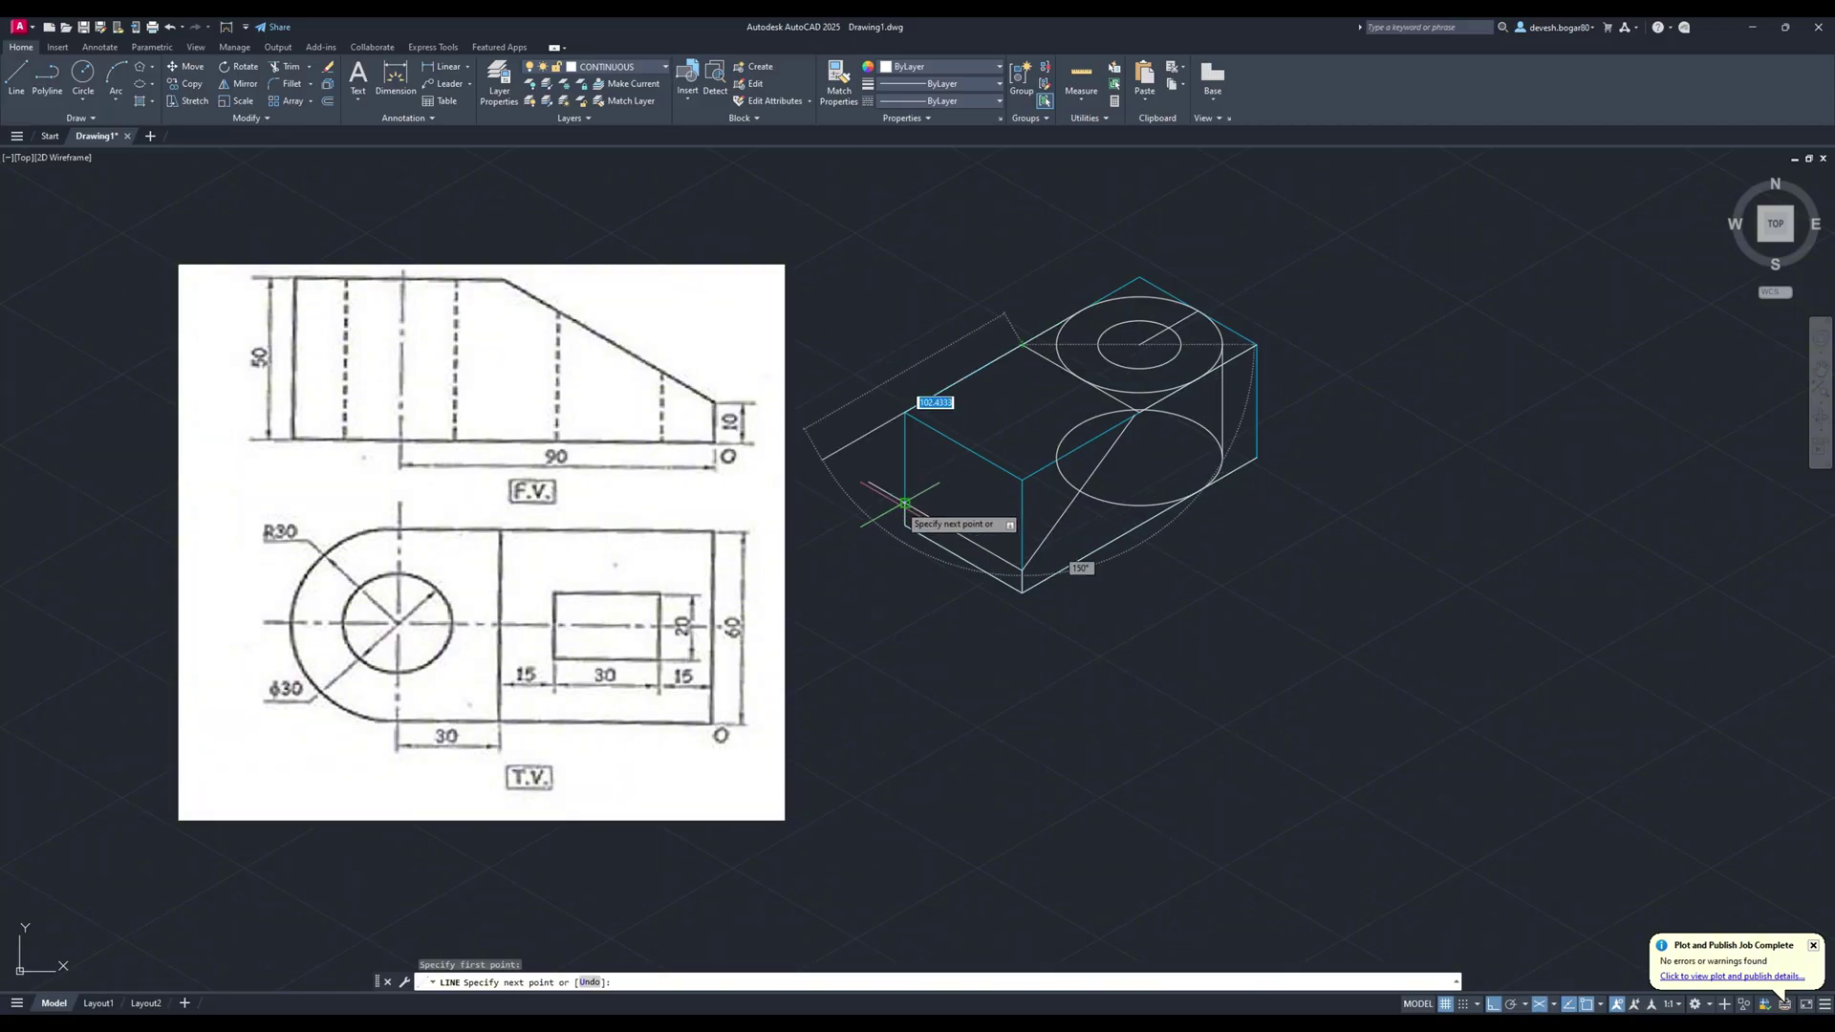
left_click(905, 501)
key("Escape")
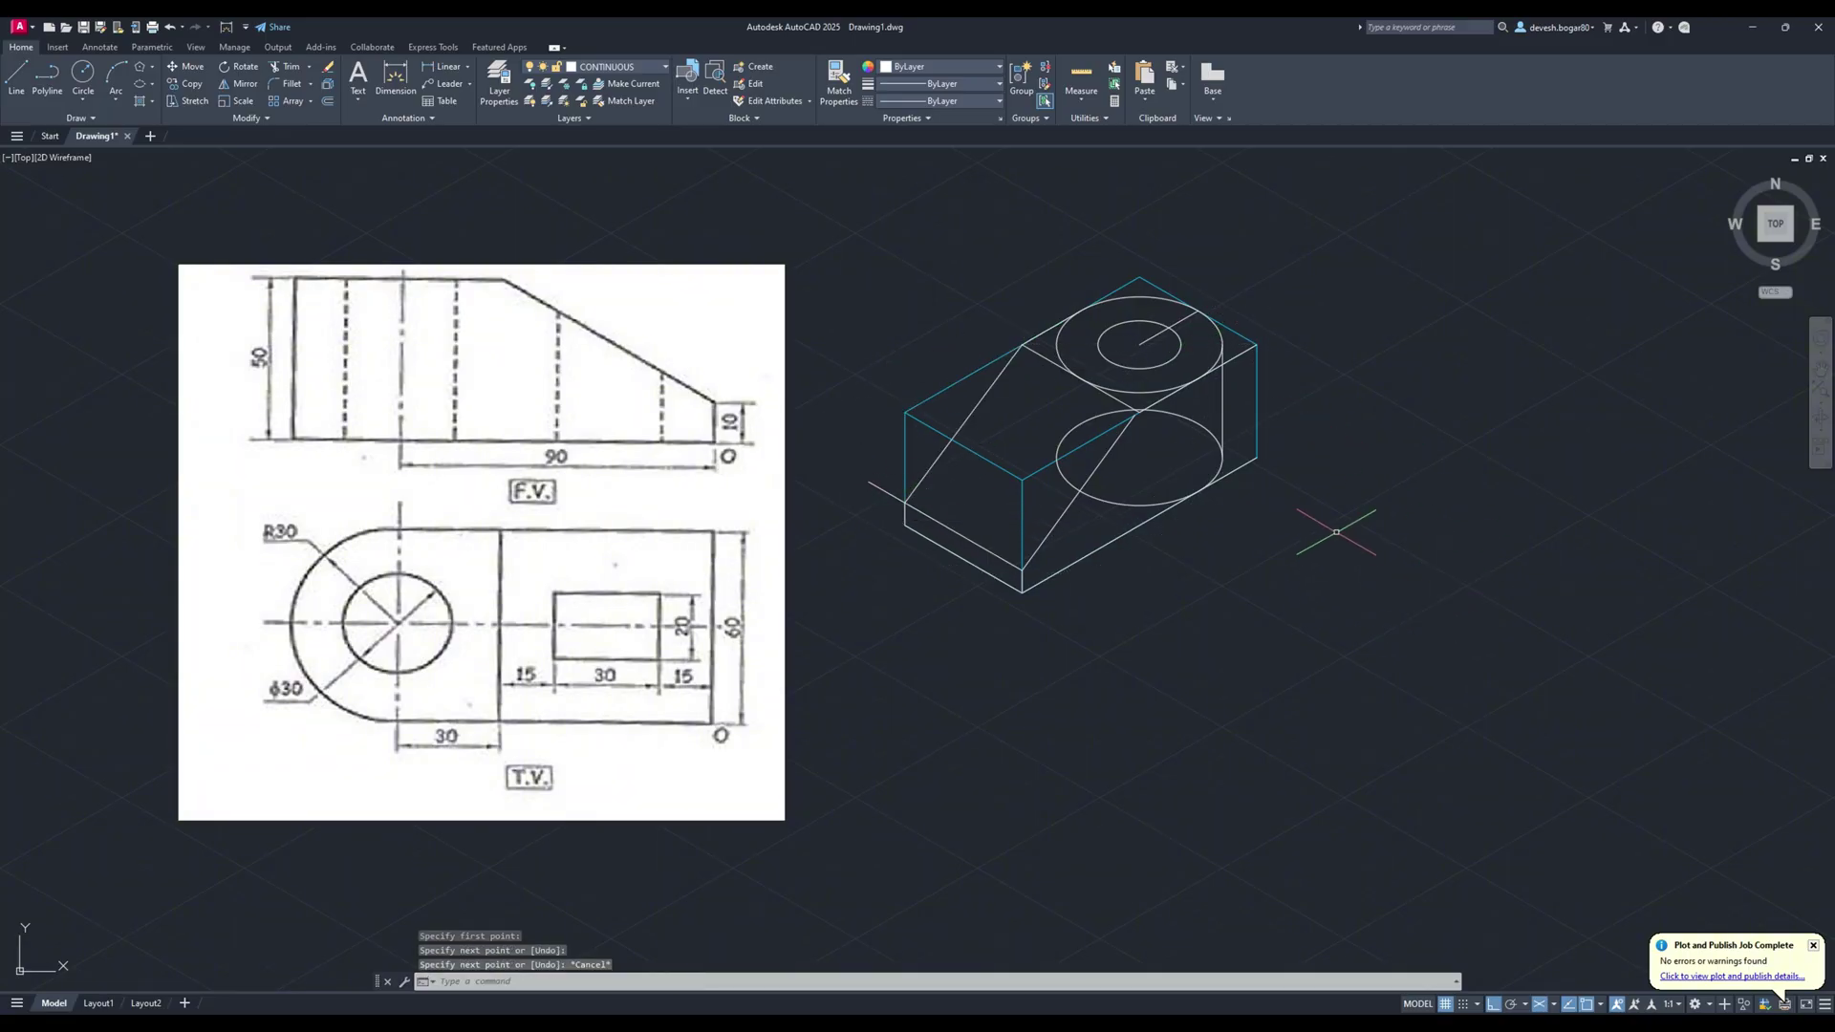
Trim the hidden parts of both large ellipses, the radius line inside the hole, and the end-face line's overhang past the vertical edge.
left_click(285, 67)
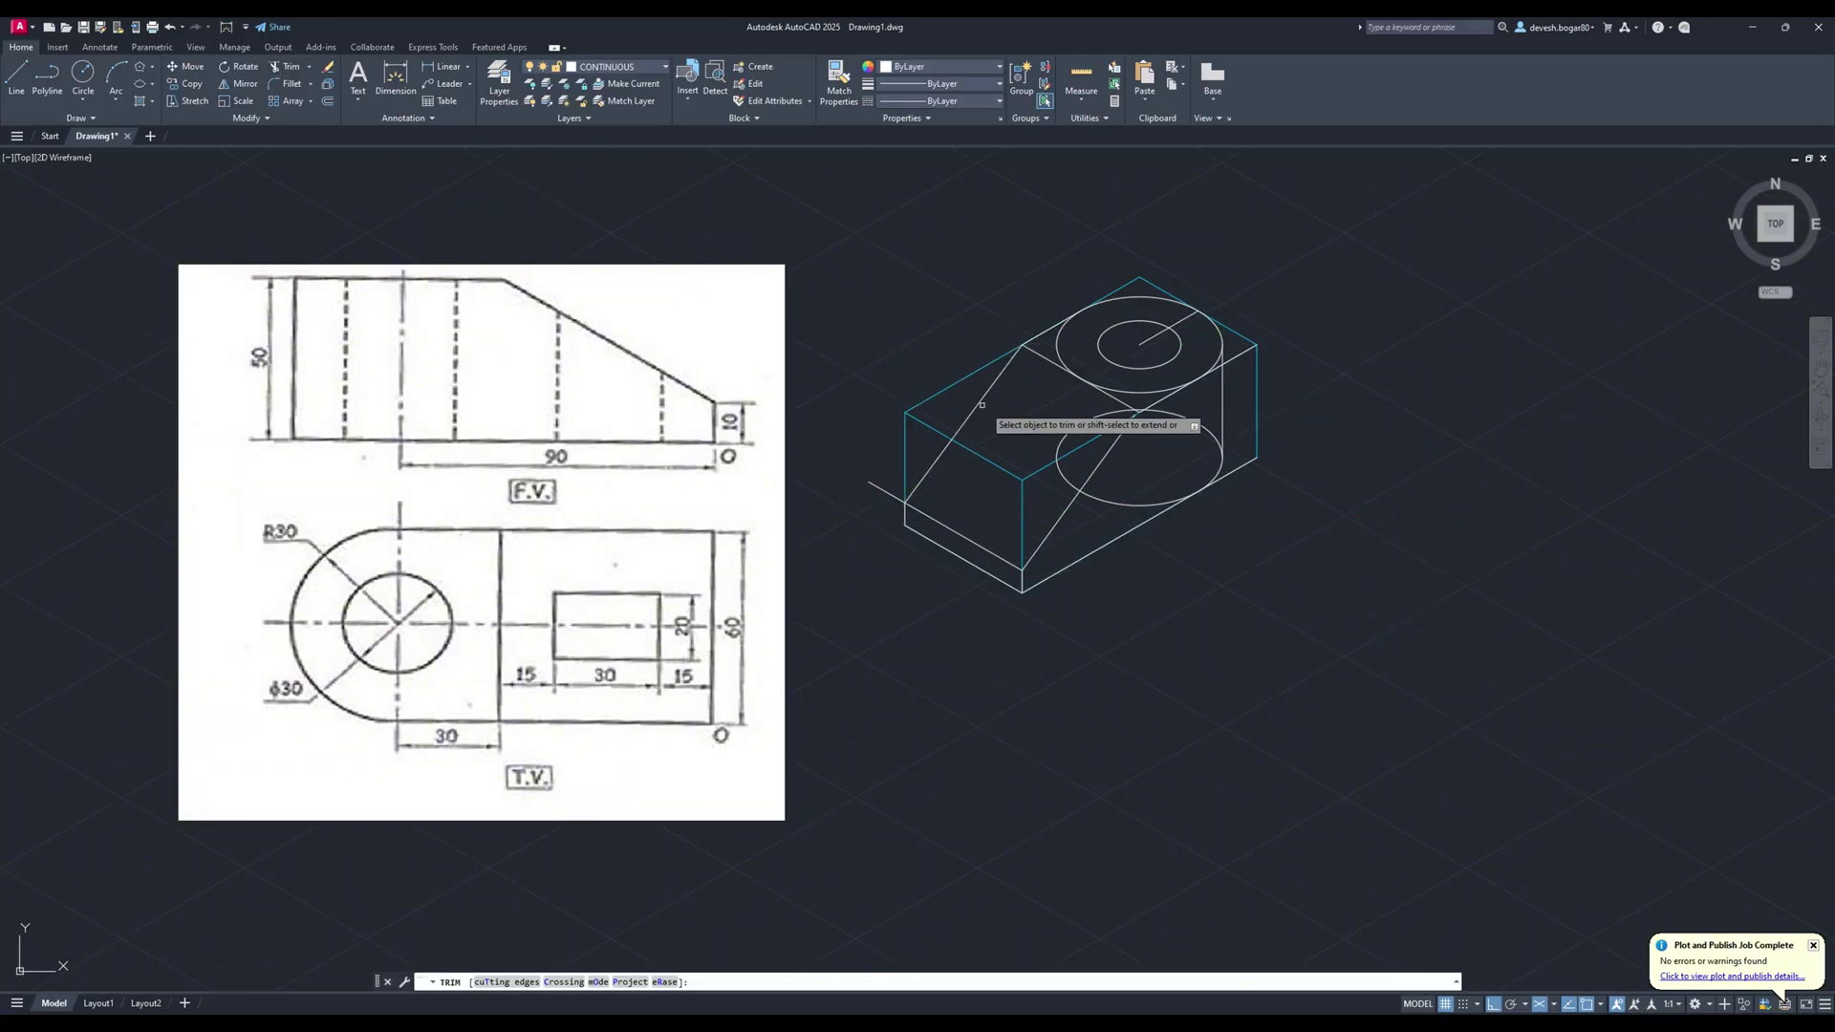
left_click(1062, 439)
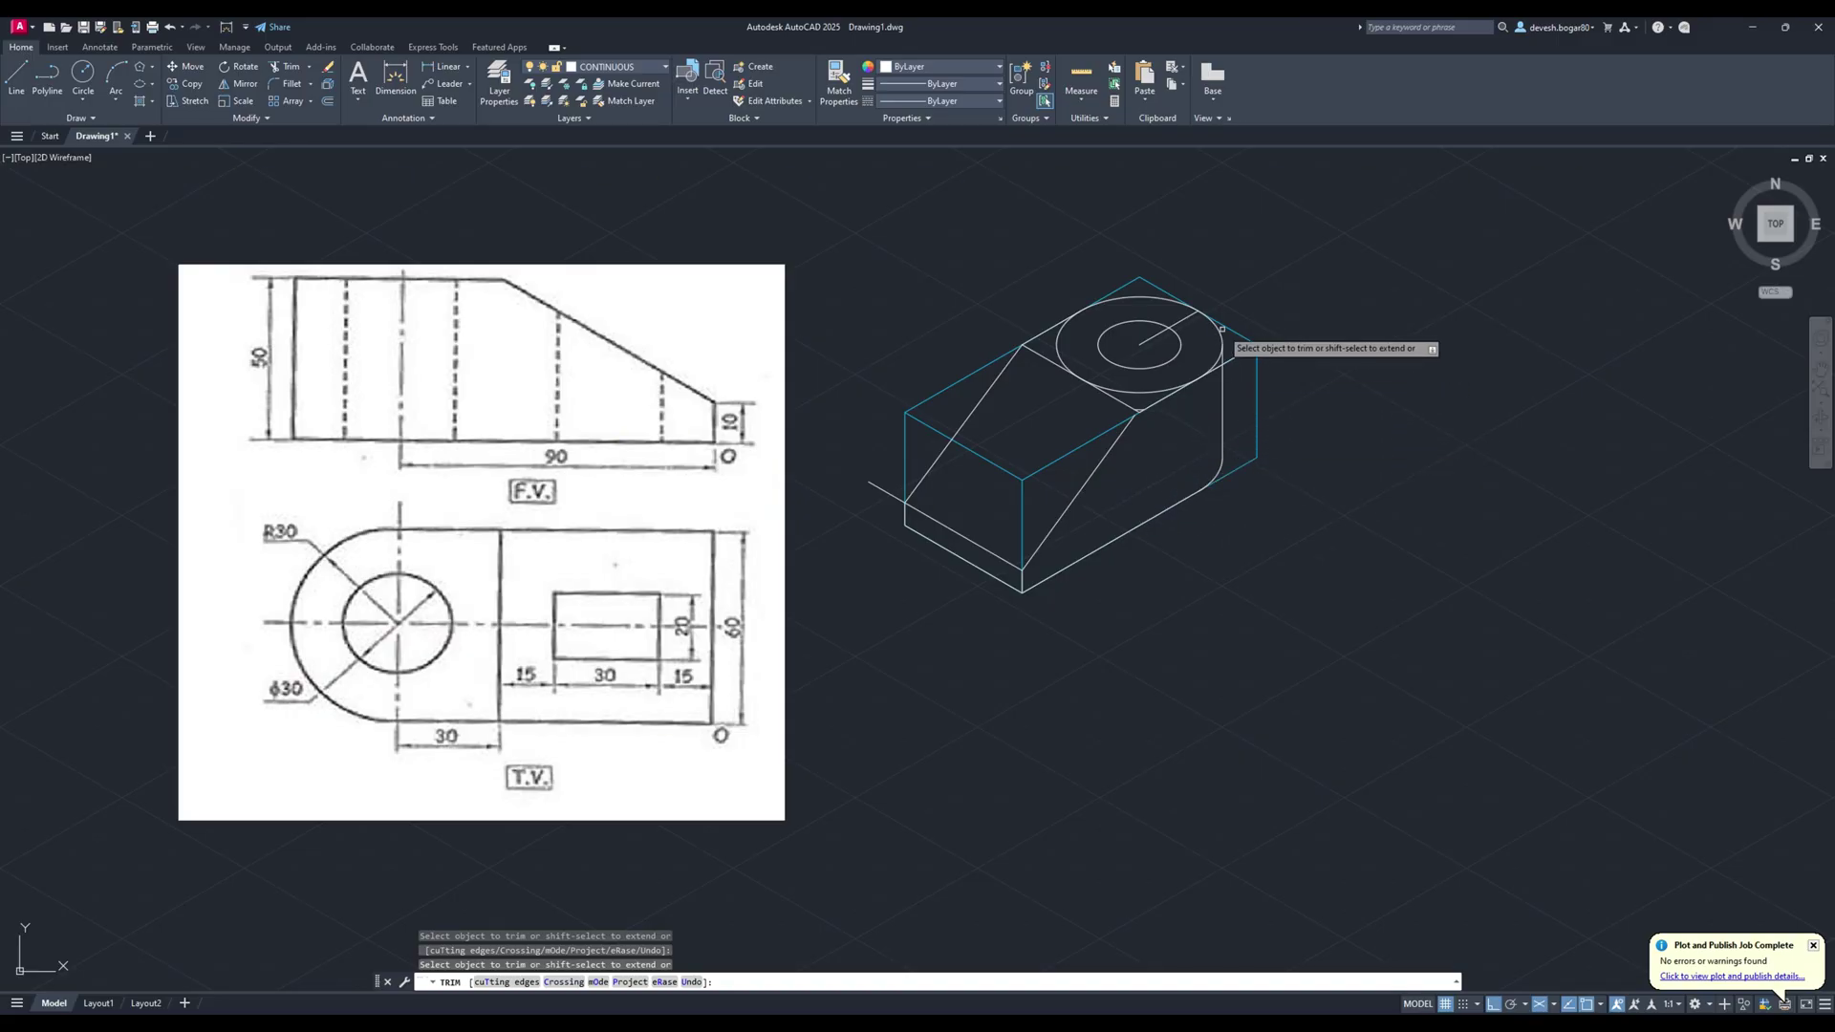
left_click(1125, 387)
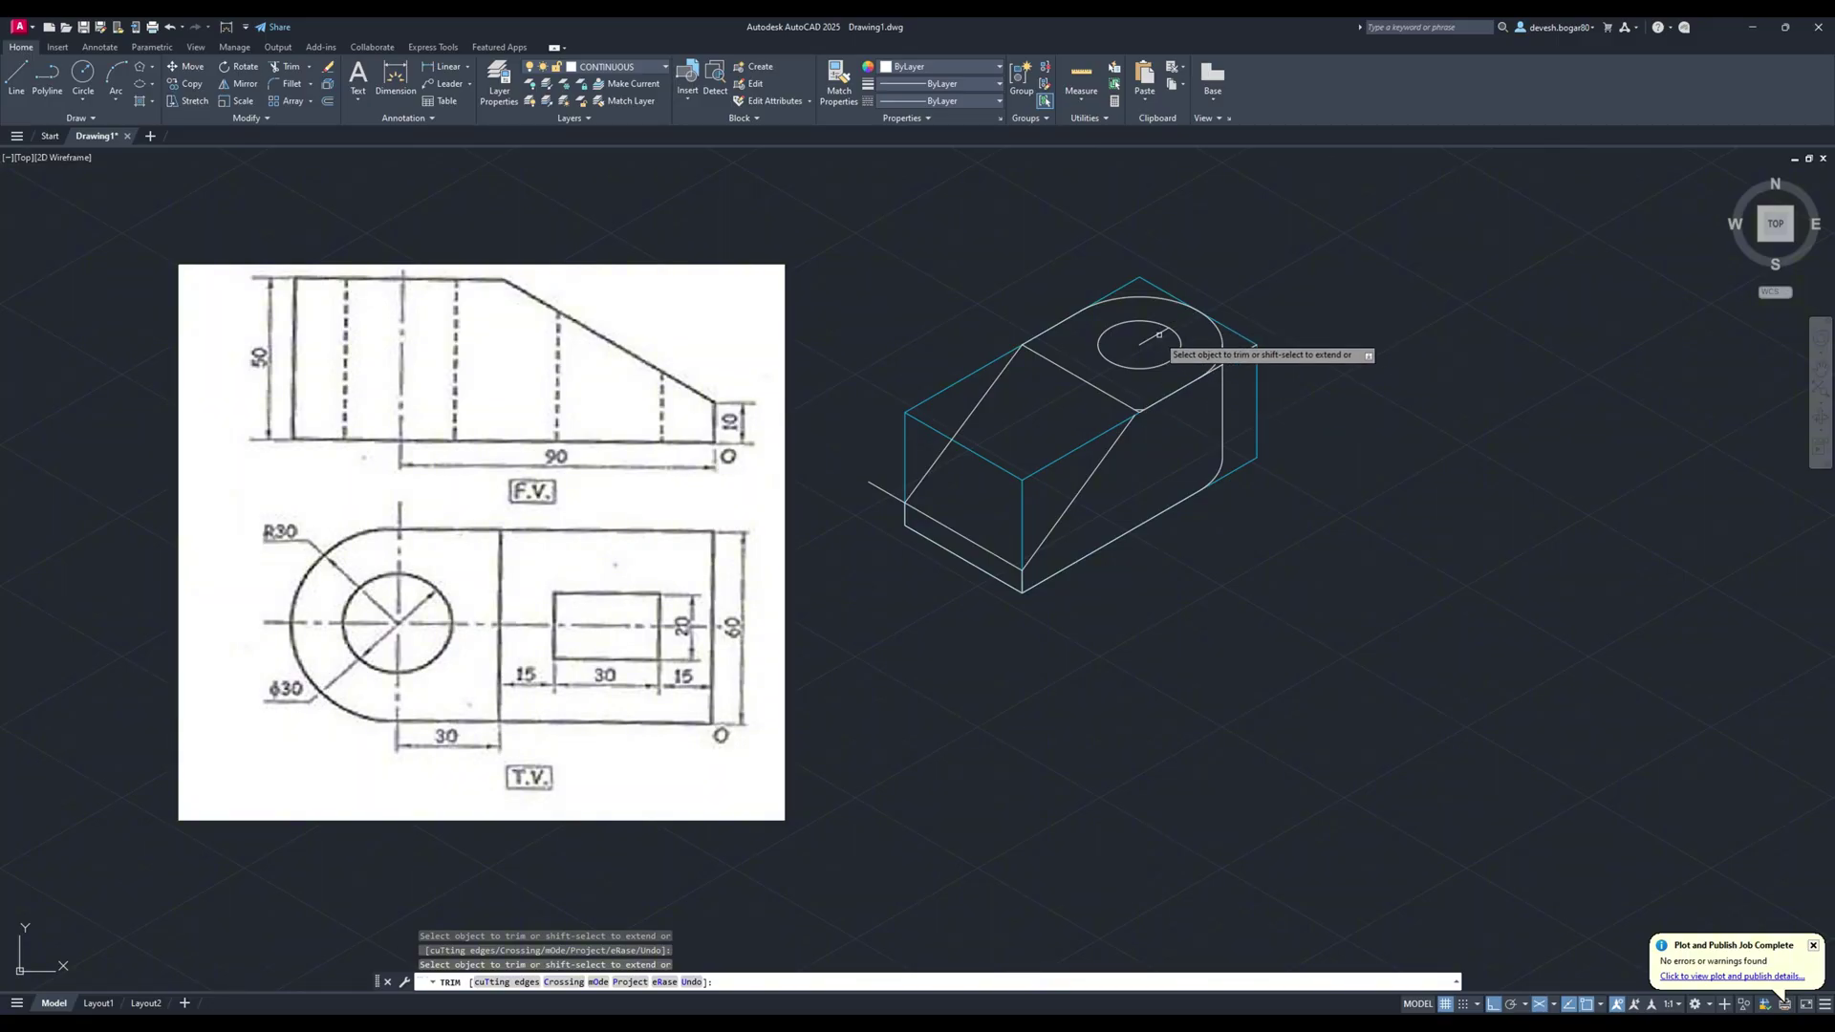
left_click(1156, 337)
left_click(885, 491)
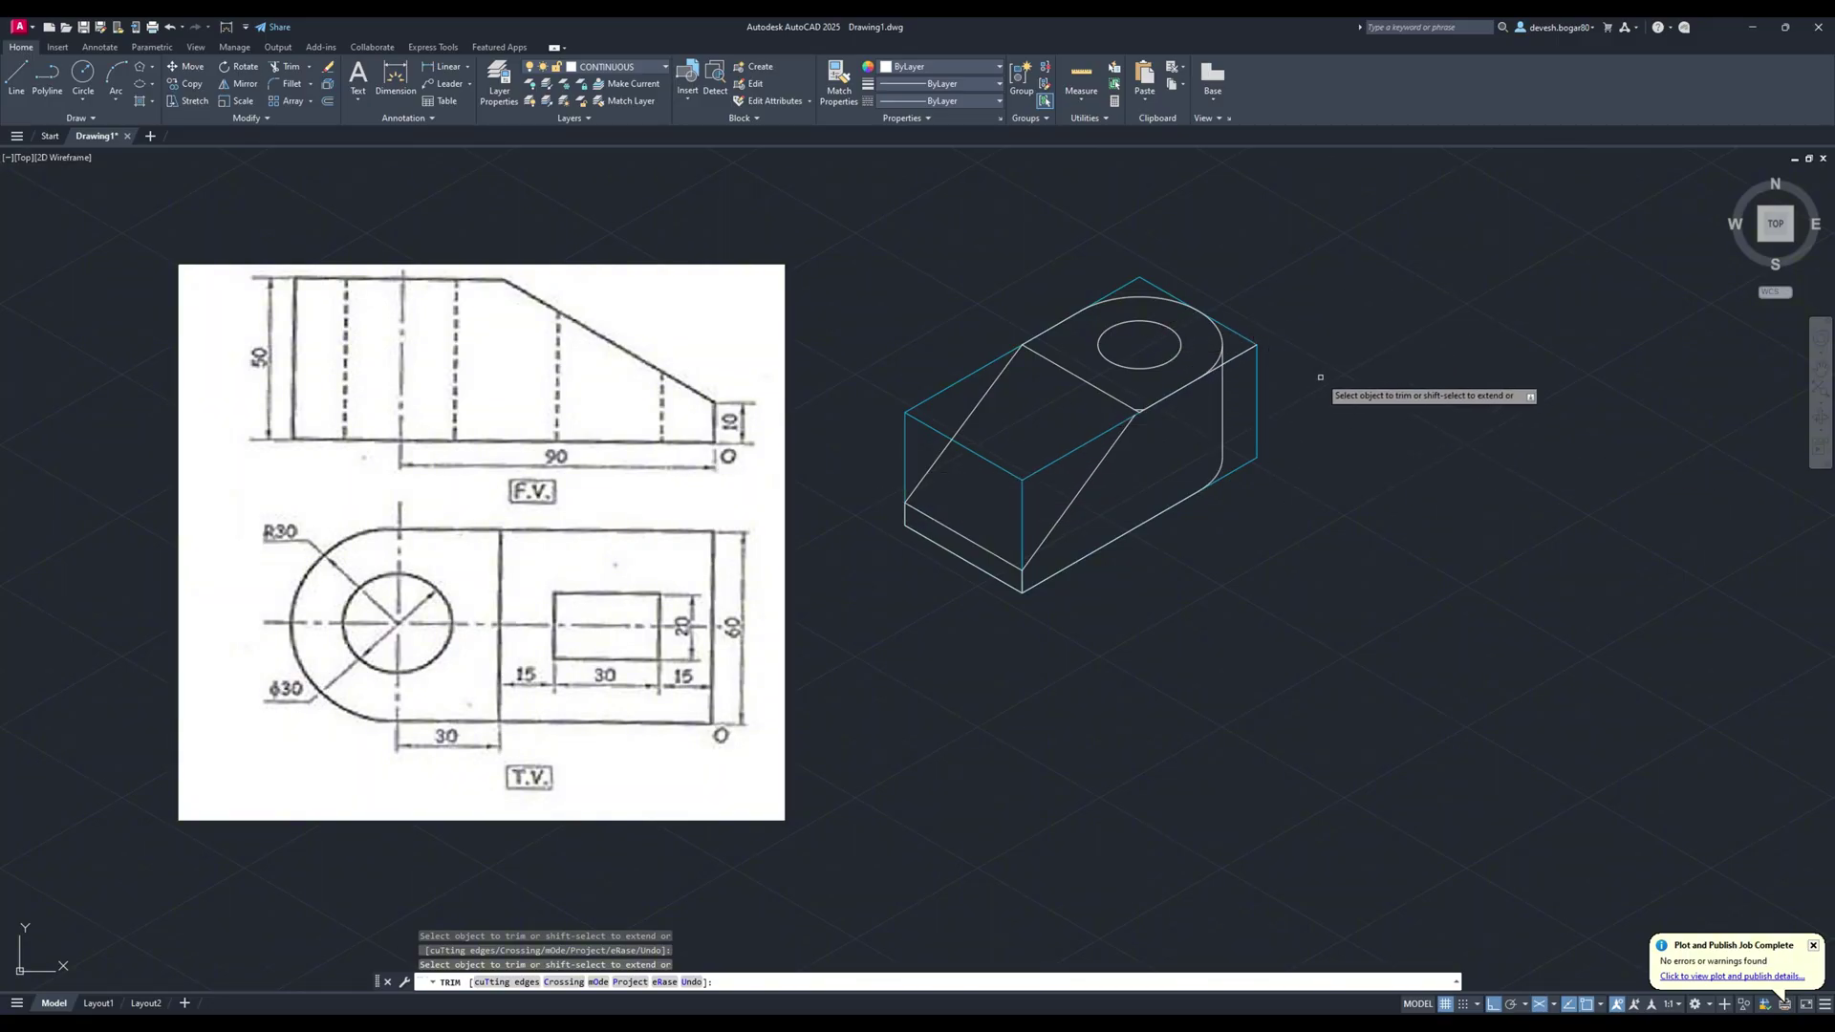
Remove the misaligned near sloped edge and the leftover ellipse sliver at the top corner of the slope.
scroll(1087, 478, "up", 3)
middle_click_drag(1298, 279, 892, 585)
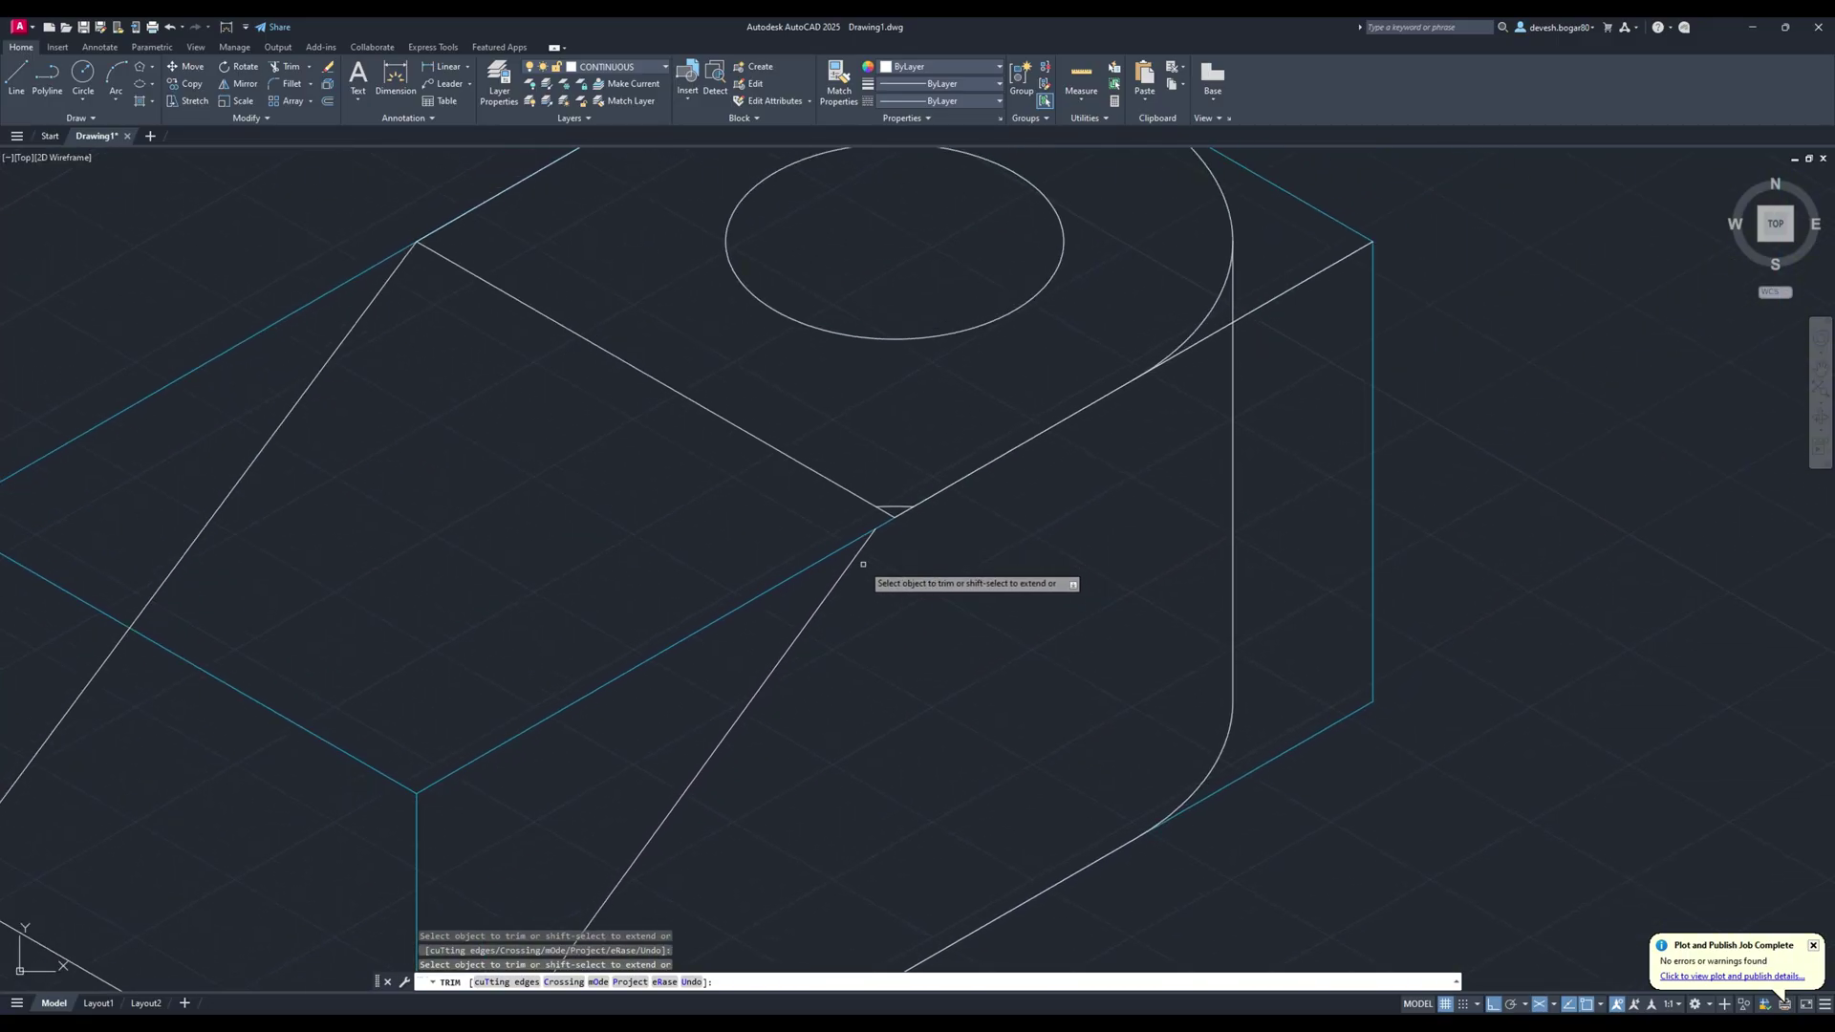
left_click(849, 569)
left_click(893, 506)
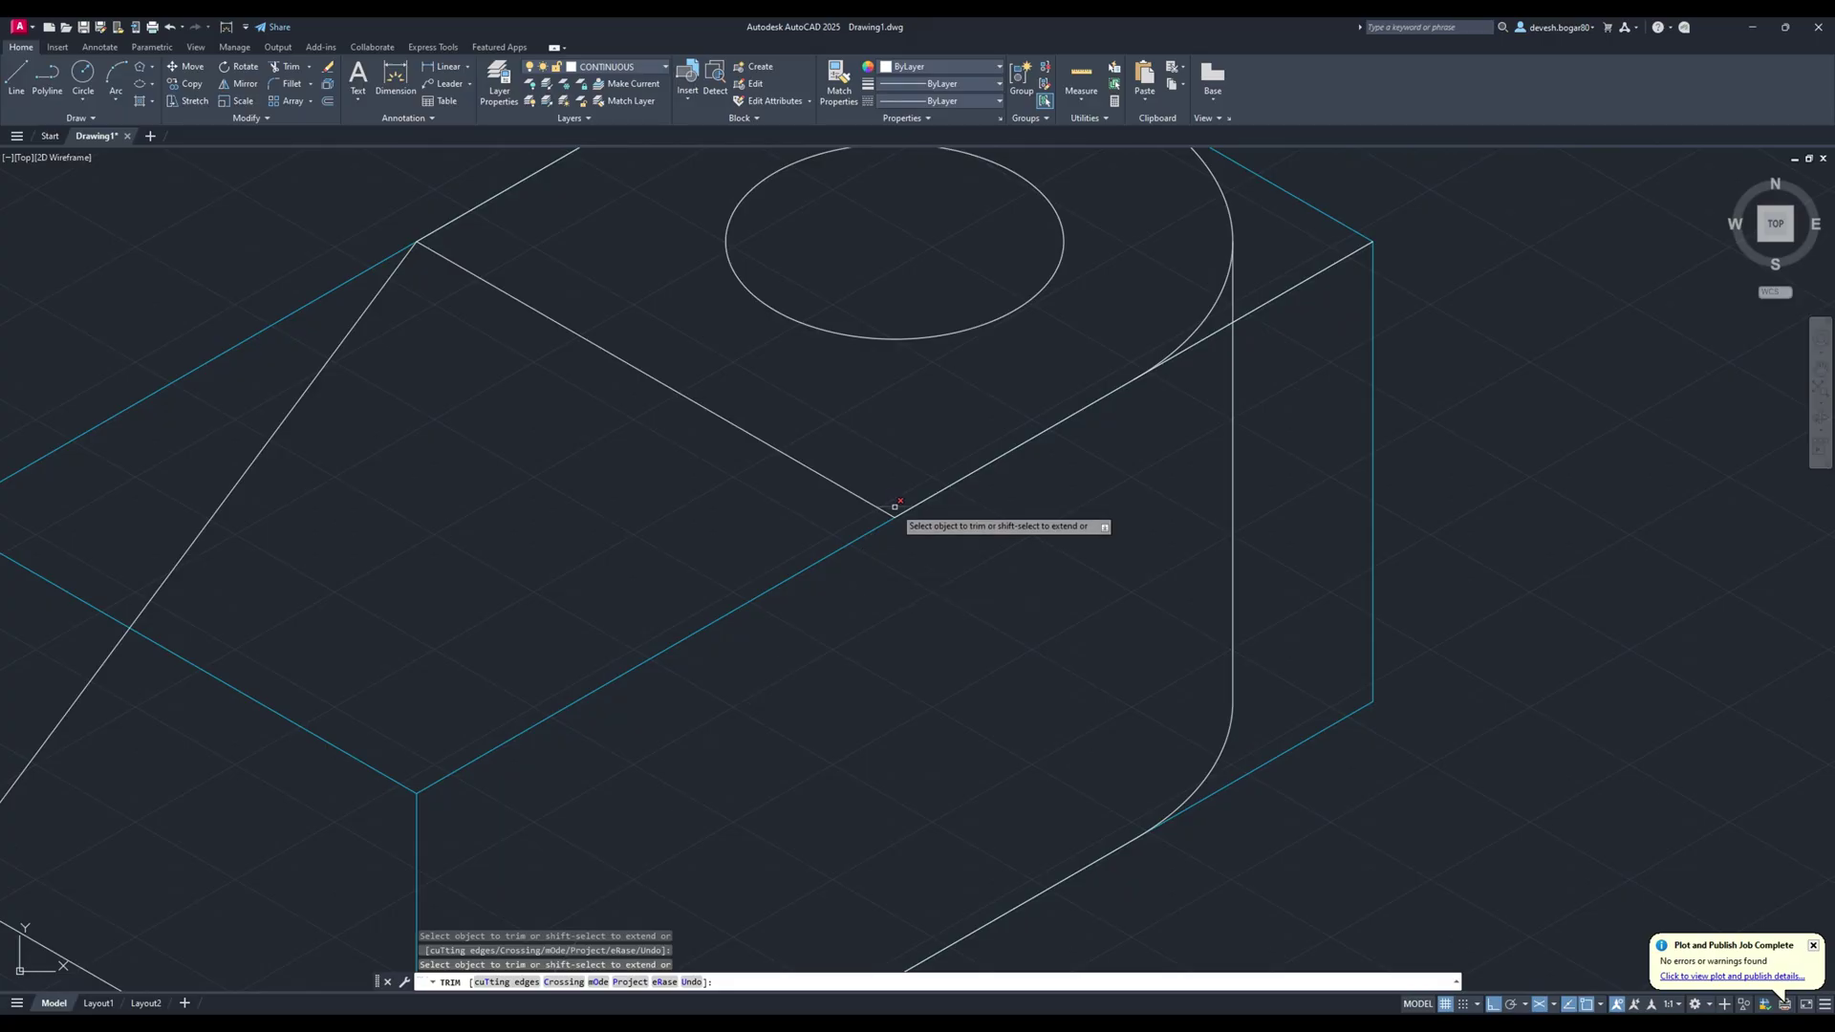
Redraw the near sloped edge from the exact corner on the near top edge to the top of the short vertical edge.
scroll(991, 574, "down", 1)
middle_click_drag(991, 573, 1004, 442)
left_click(15, 78)
left_click(941, 407)
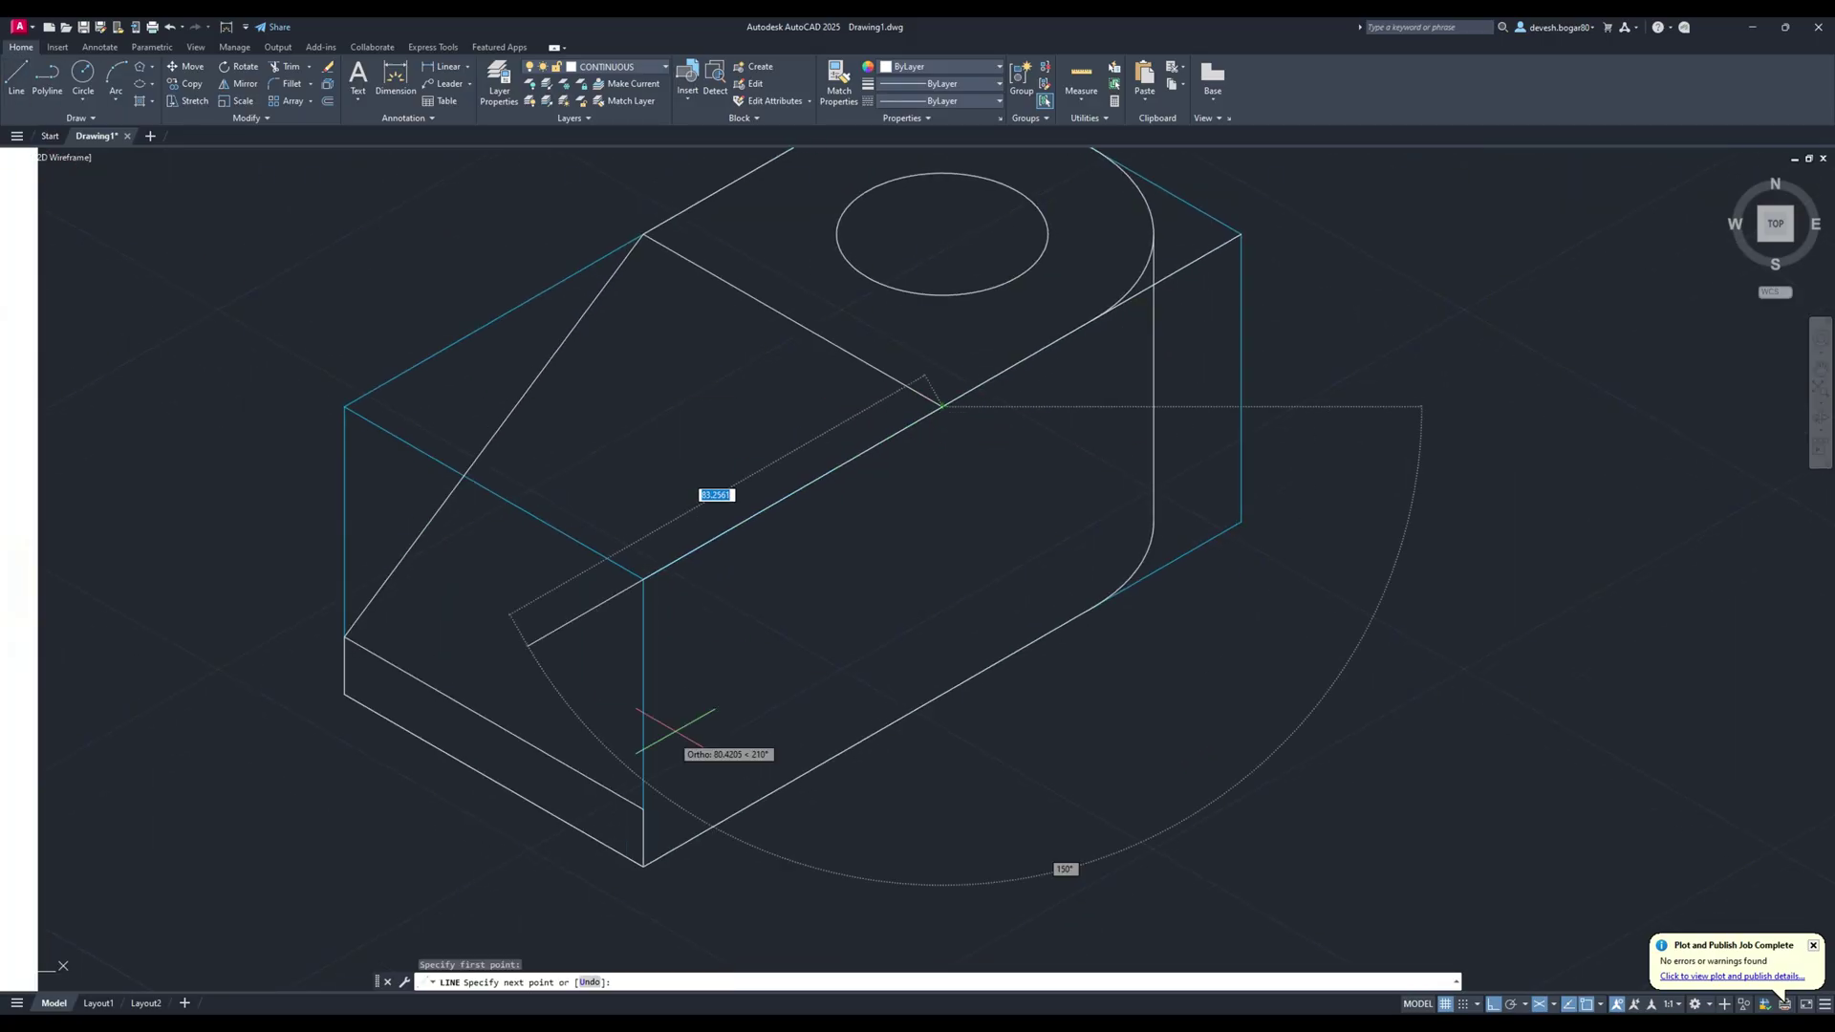
left_click(643, 809)
key("Escape")
middle_click_drag(946, 453, 925, 514)
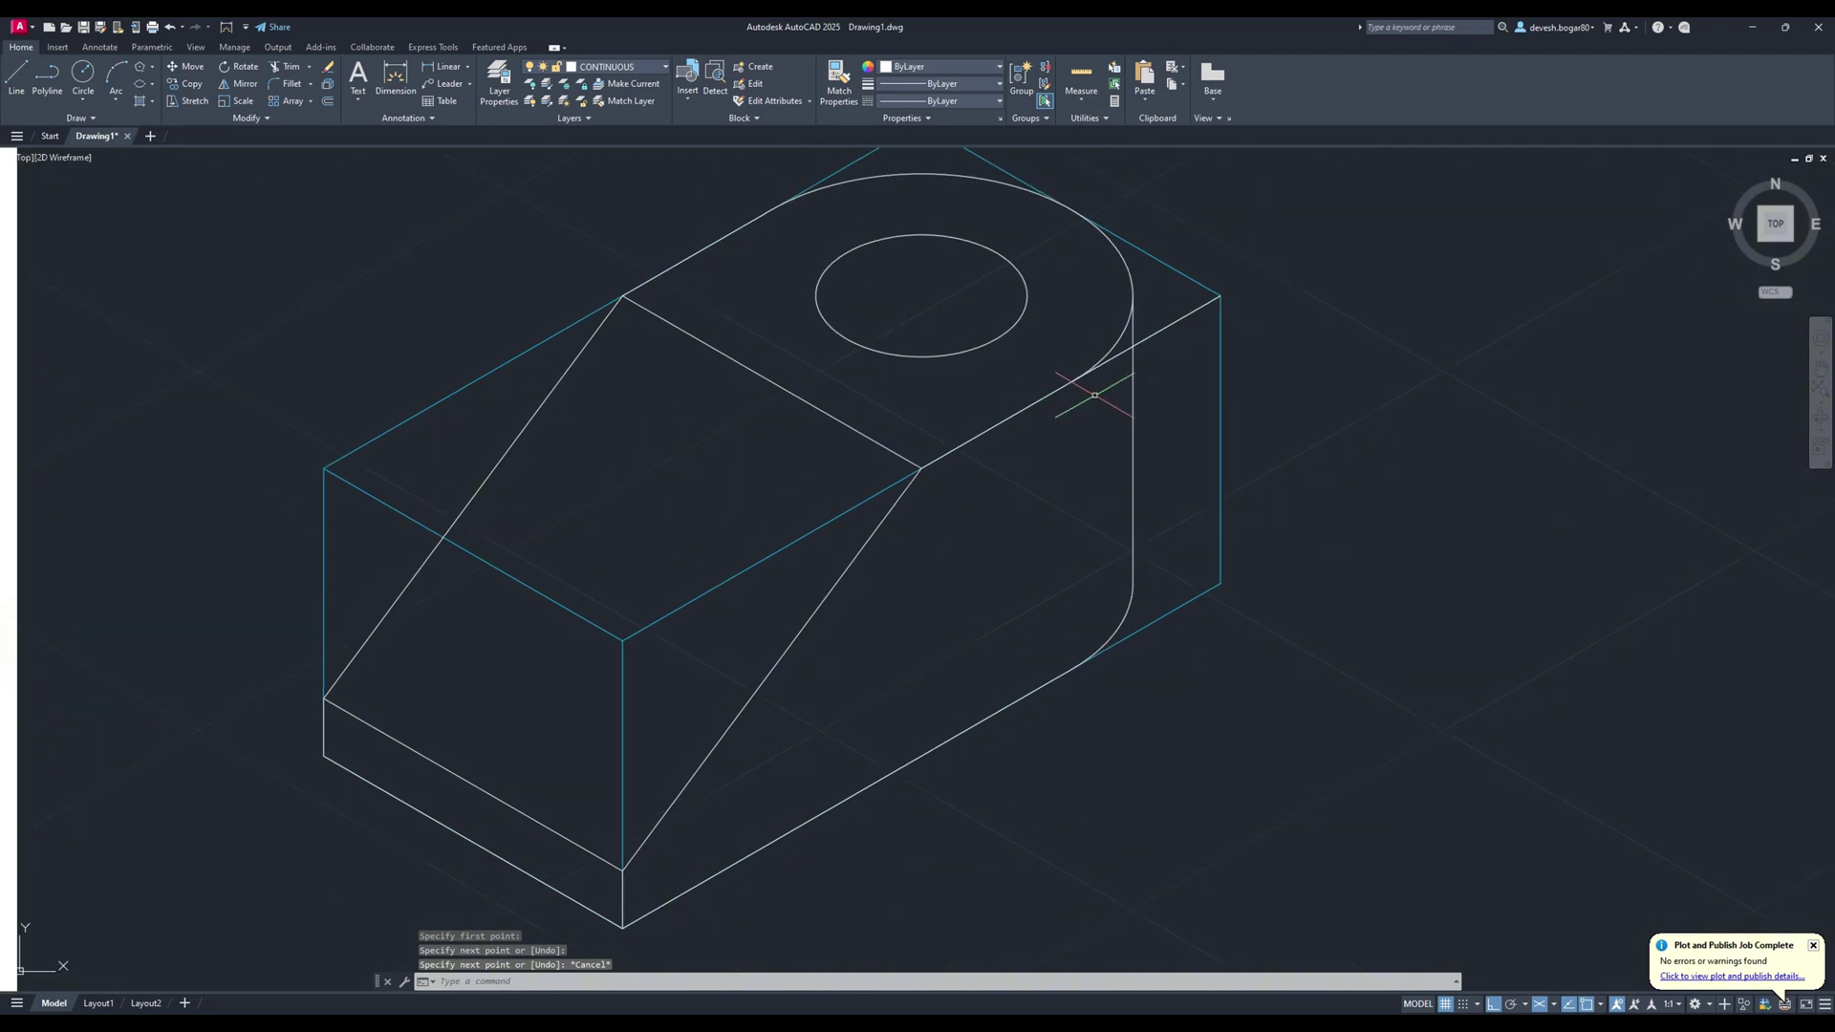
Delete the overlong line on the near top edge and redraw it from the slope's corner to where the rounded end begins.
scroll(589, 371, "down", 2)
middle_click_drag(493, 308, 889, 293)
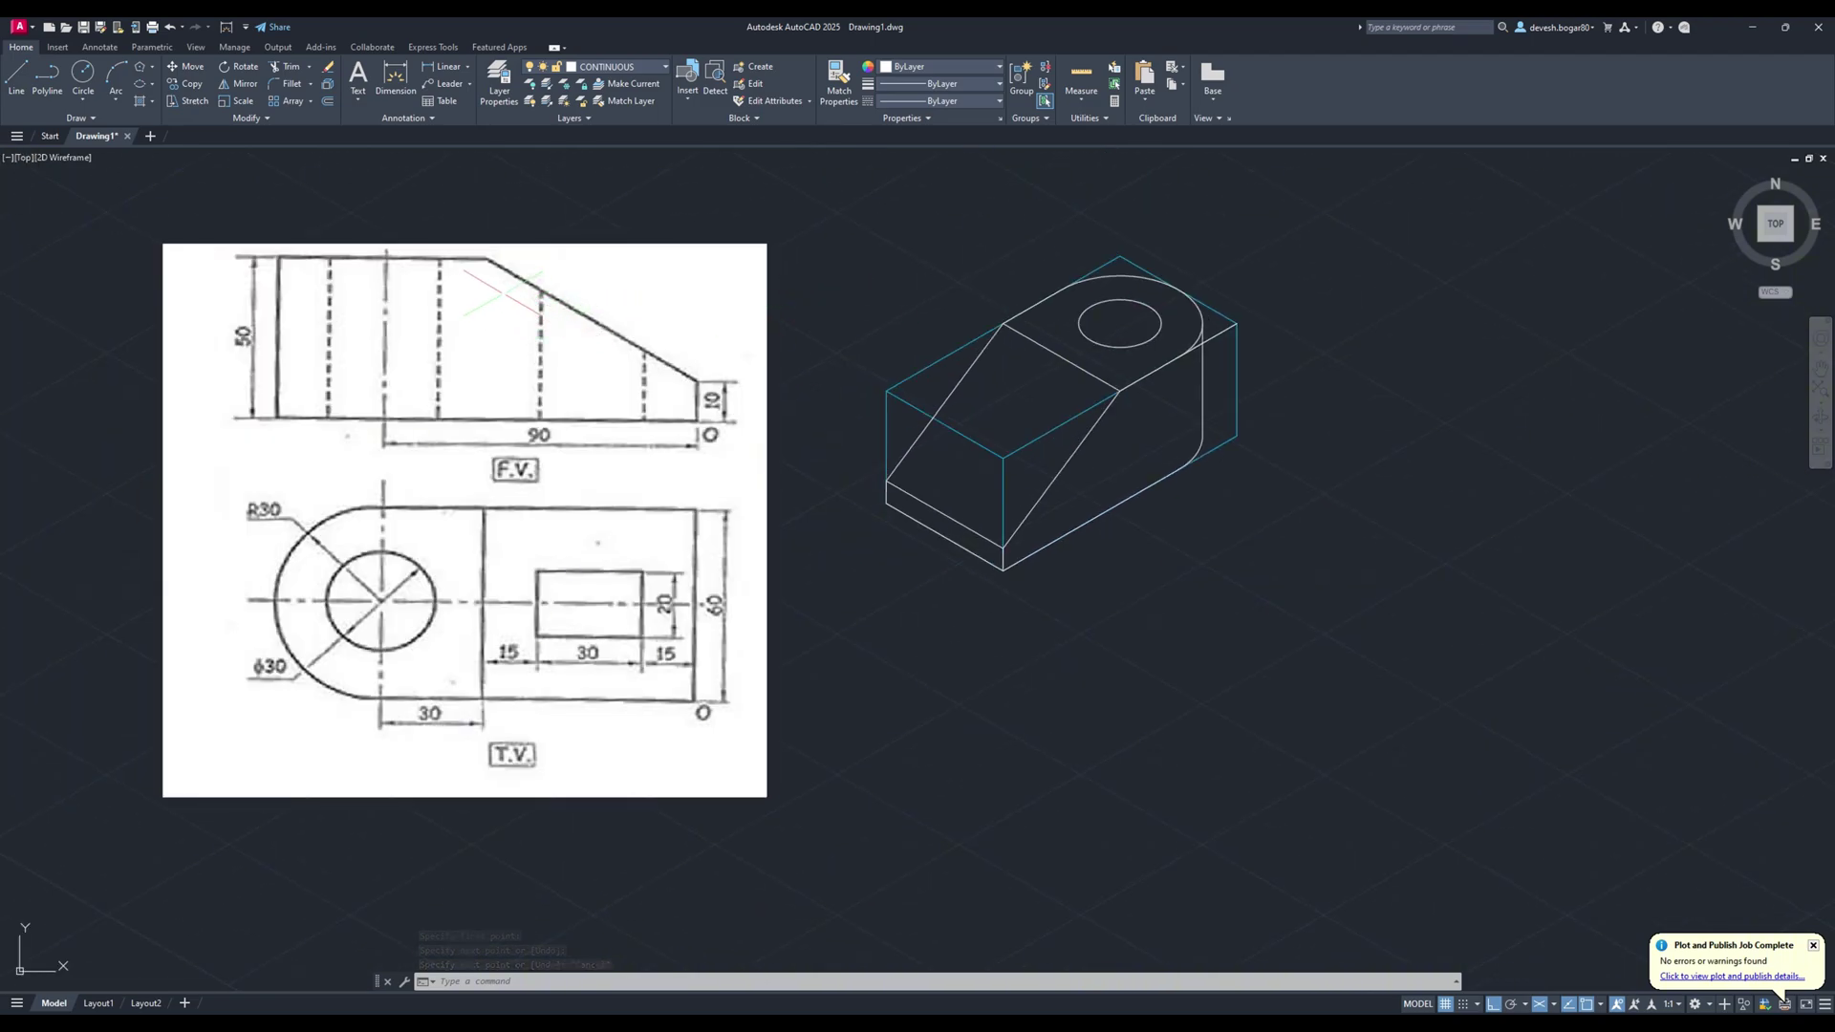
scroll(1279, 363, "up", 2)
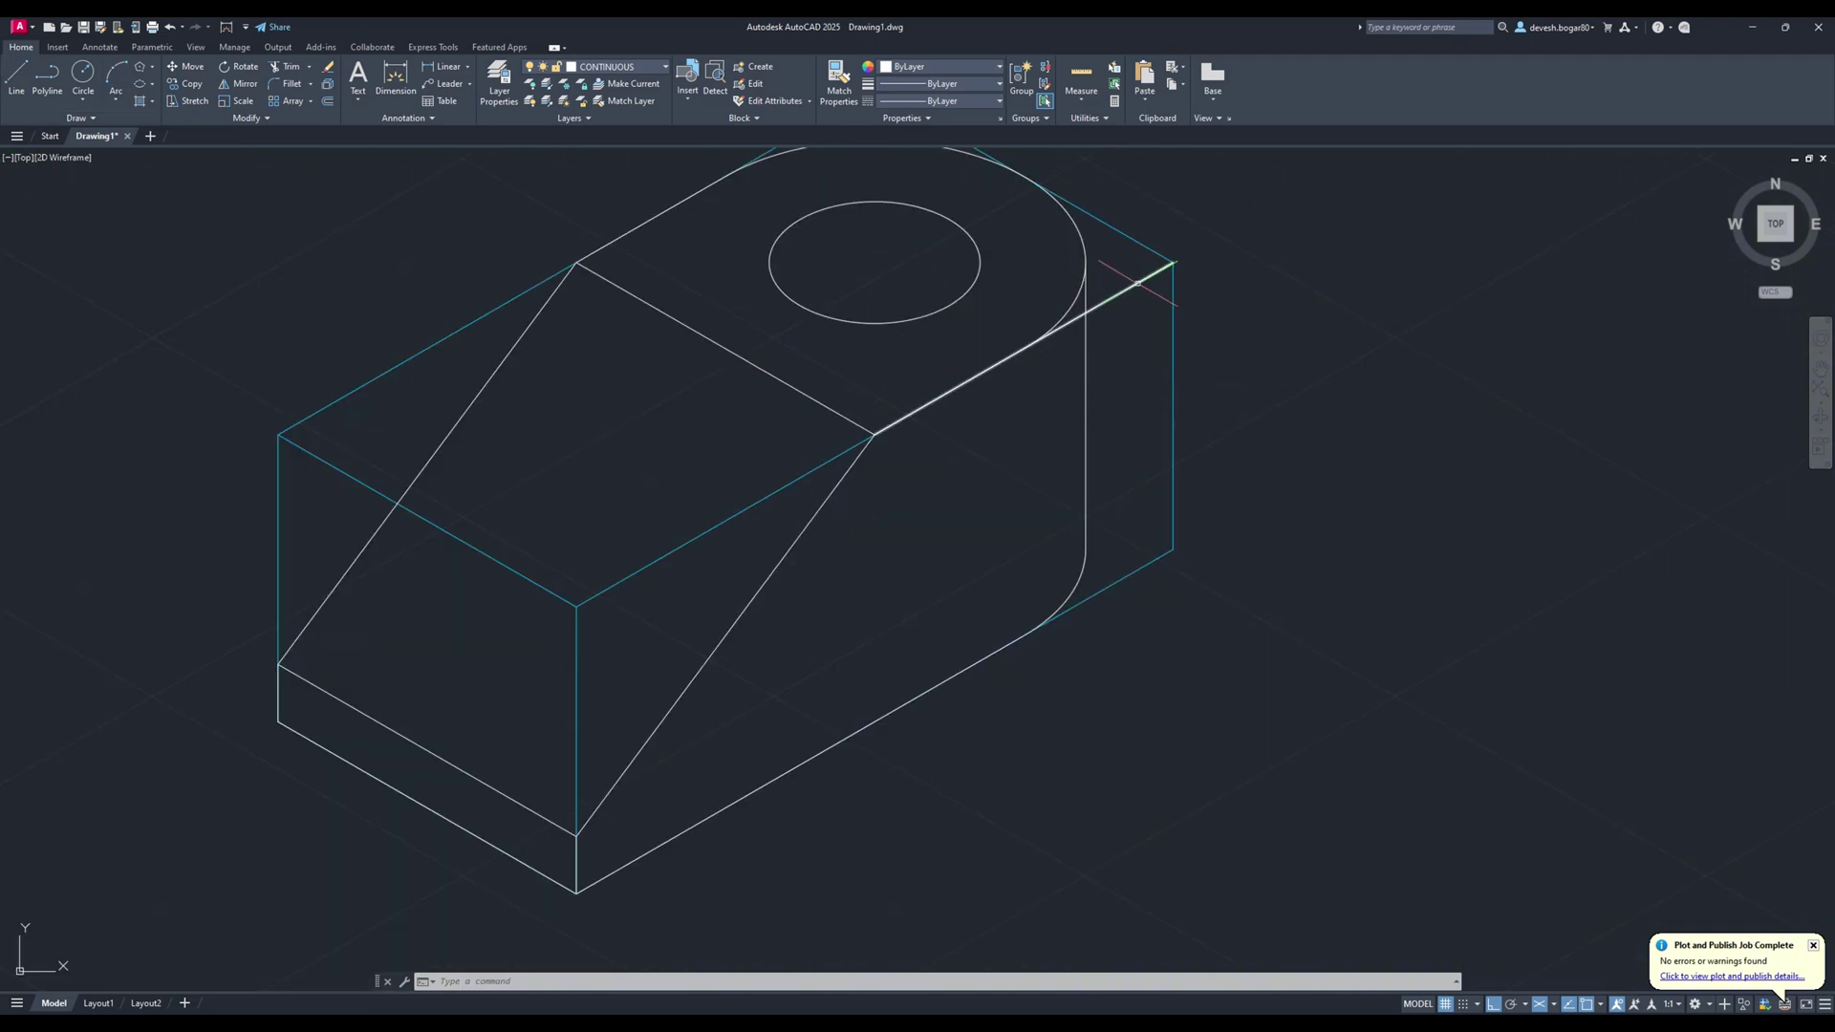
key("Delete")
left_click(16, 76)
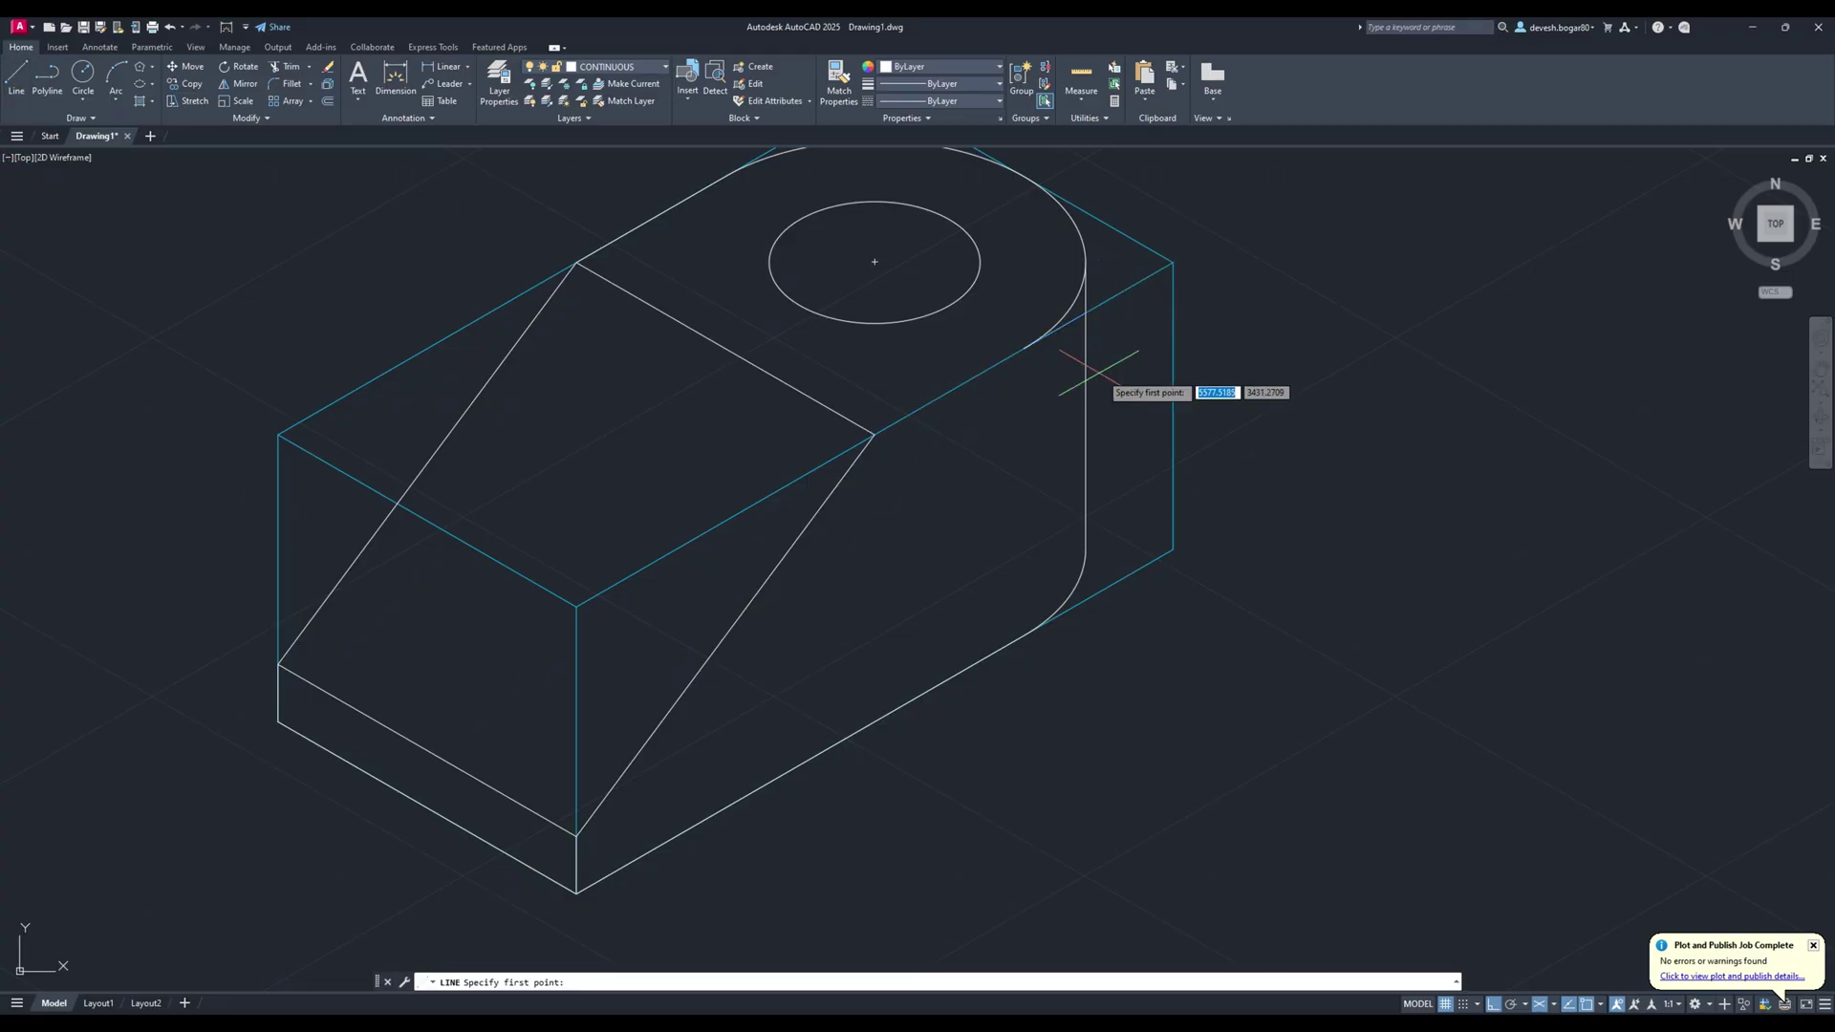
left_click(1023, 348)
key("Escape")
Draw three guide lines up the sloped face, one through its middle and one on each side for the 20-wide rectangular hole.
scroll(1233, 451, "down", 4)
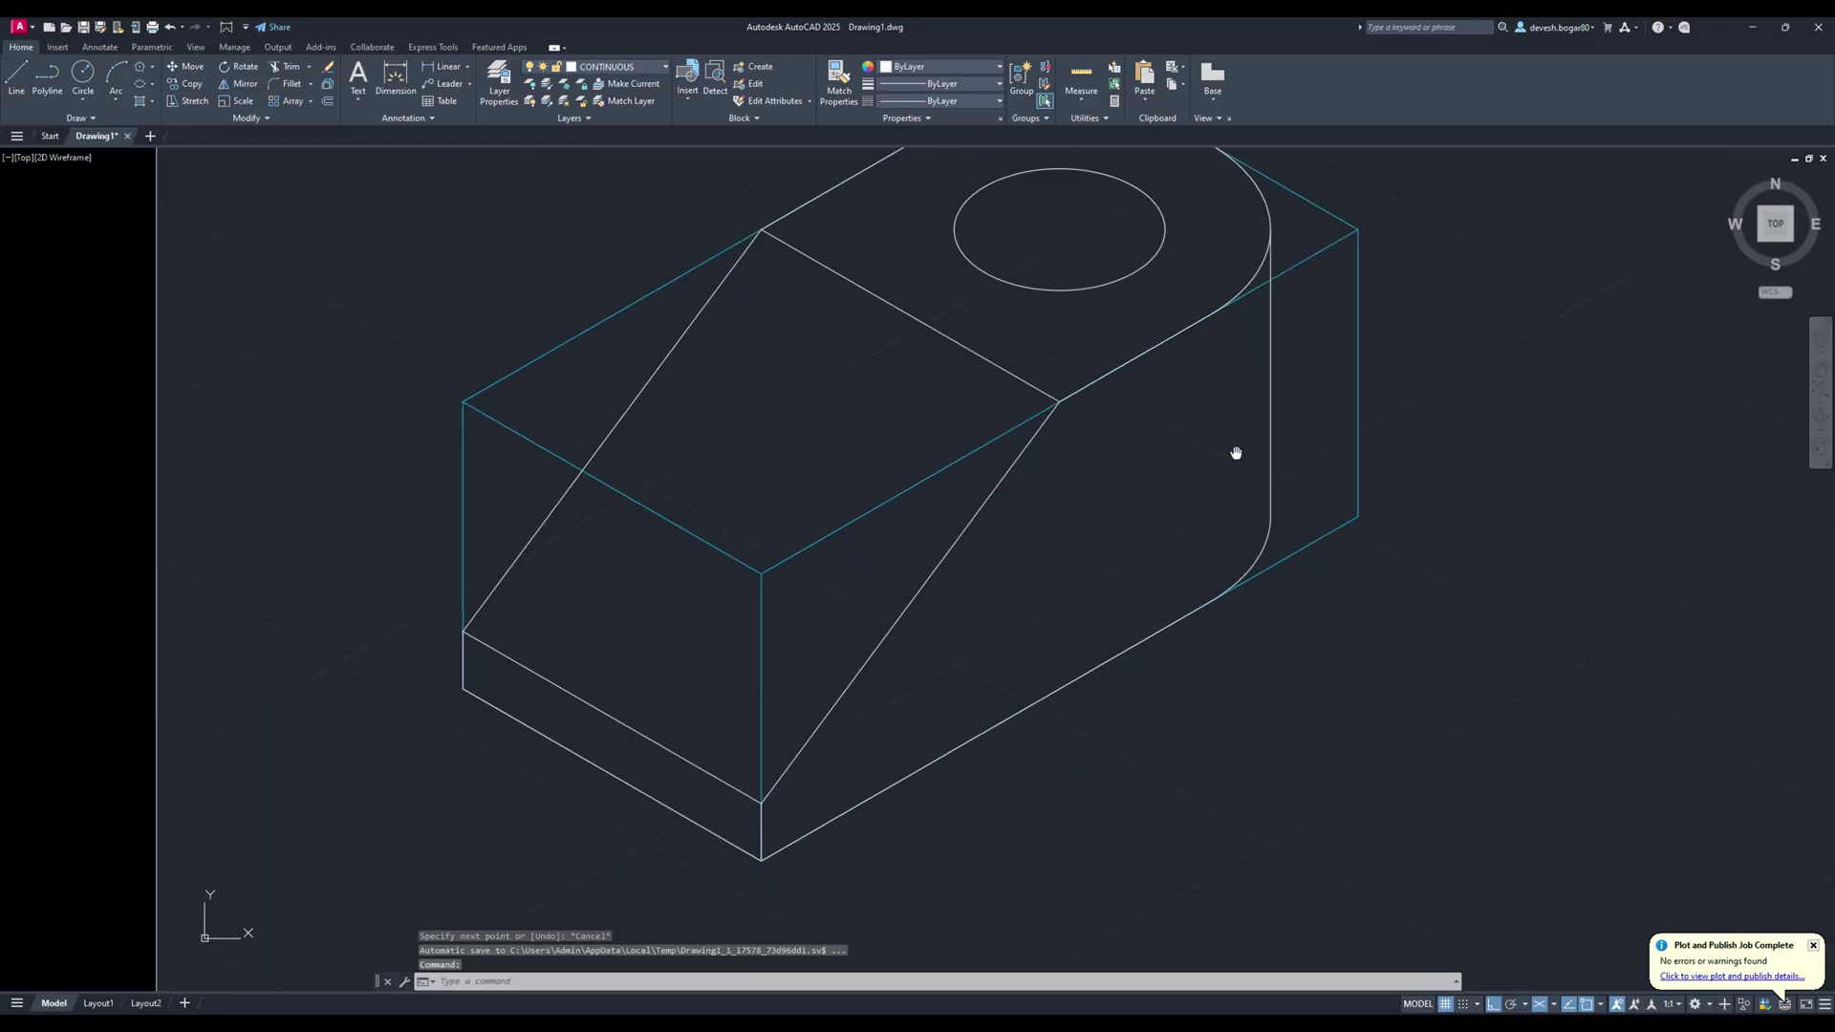
scroll(956, 330, "down", 2)
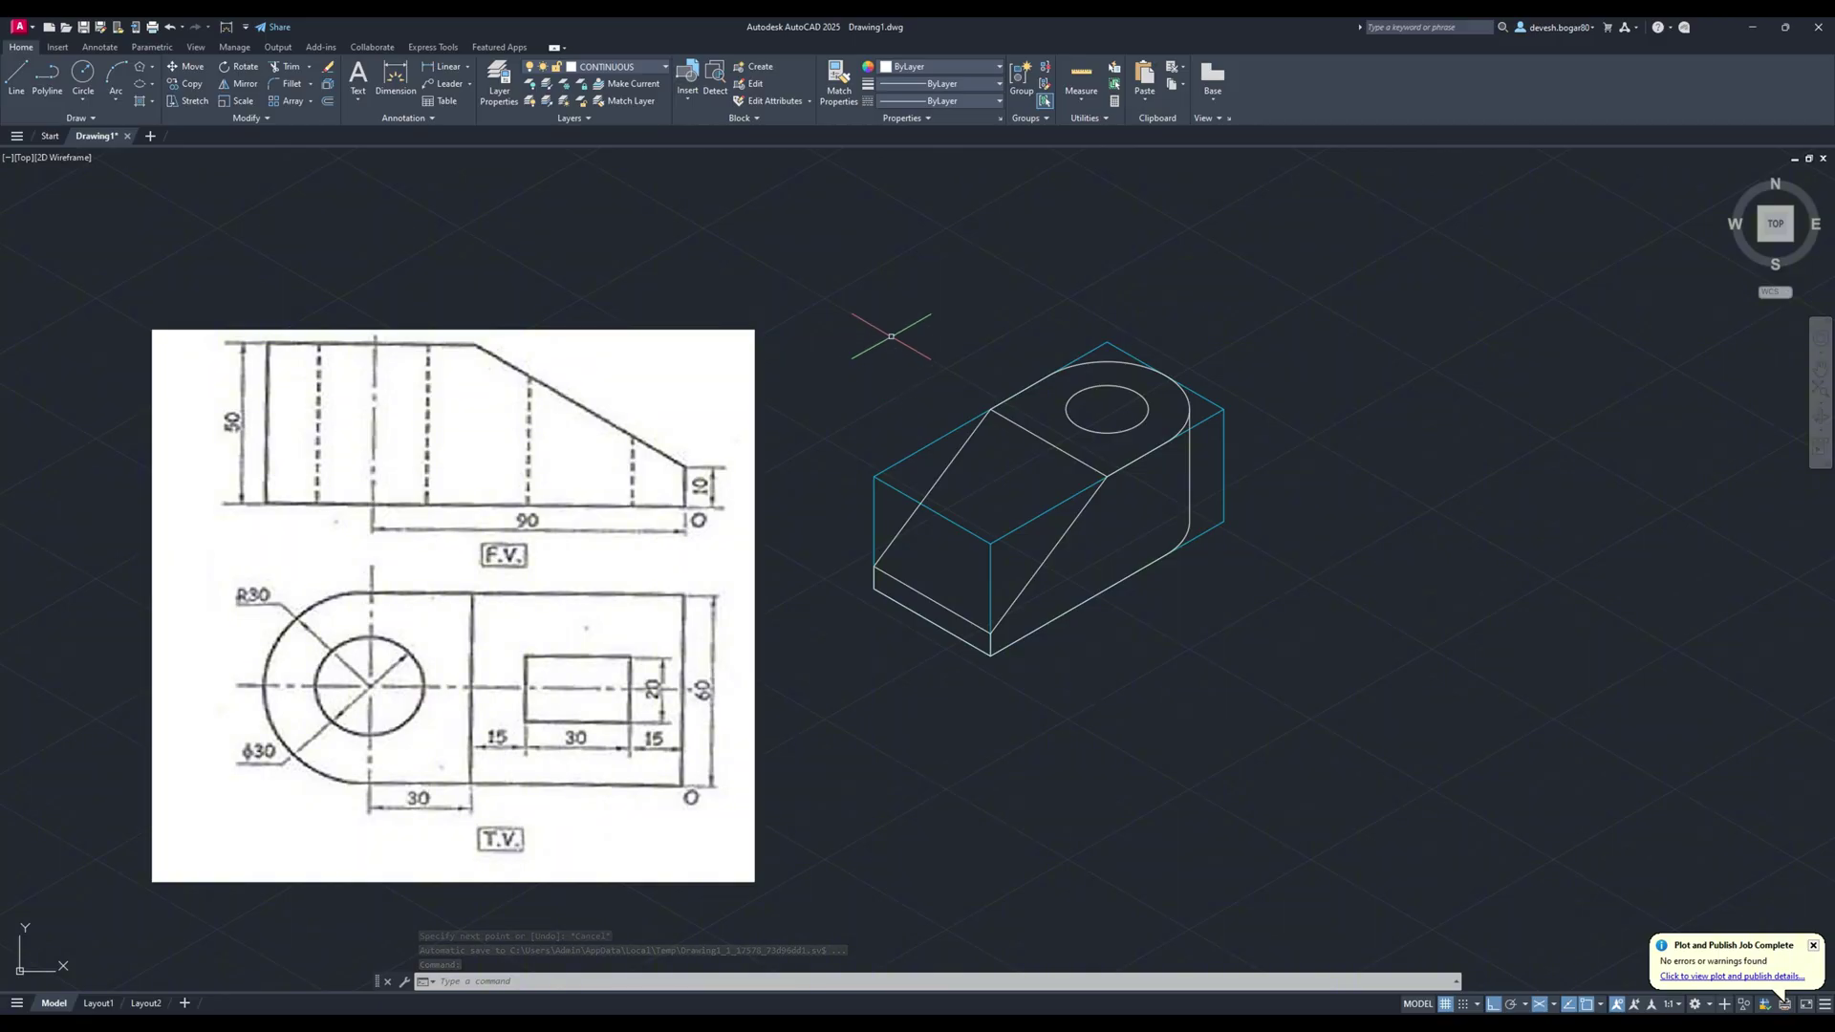
left_click(12, 68)
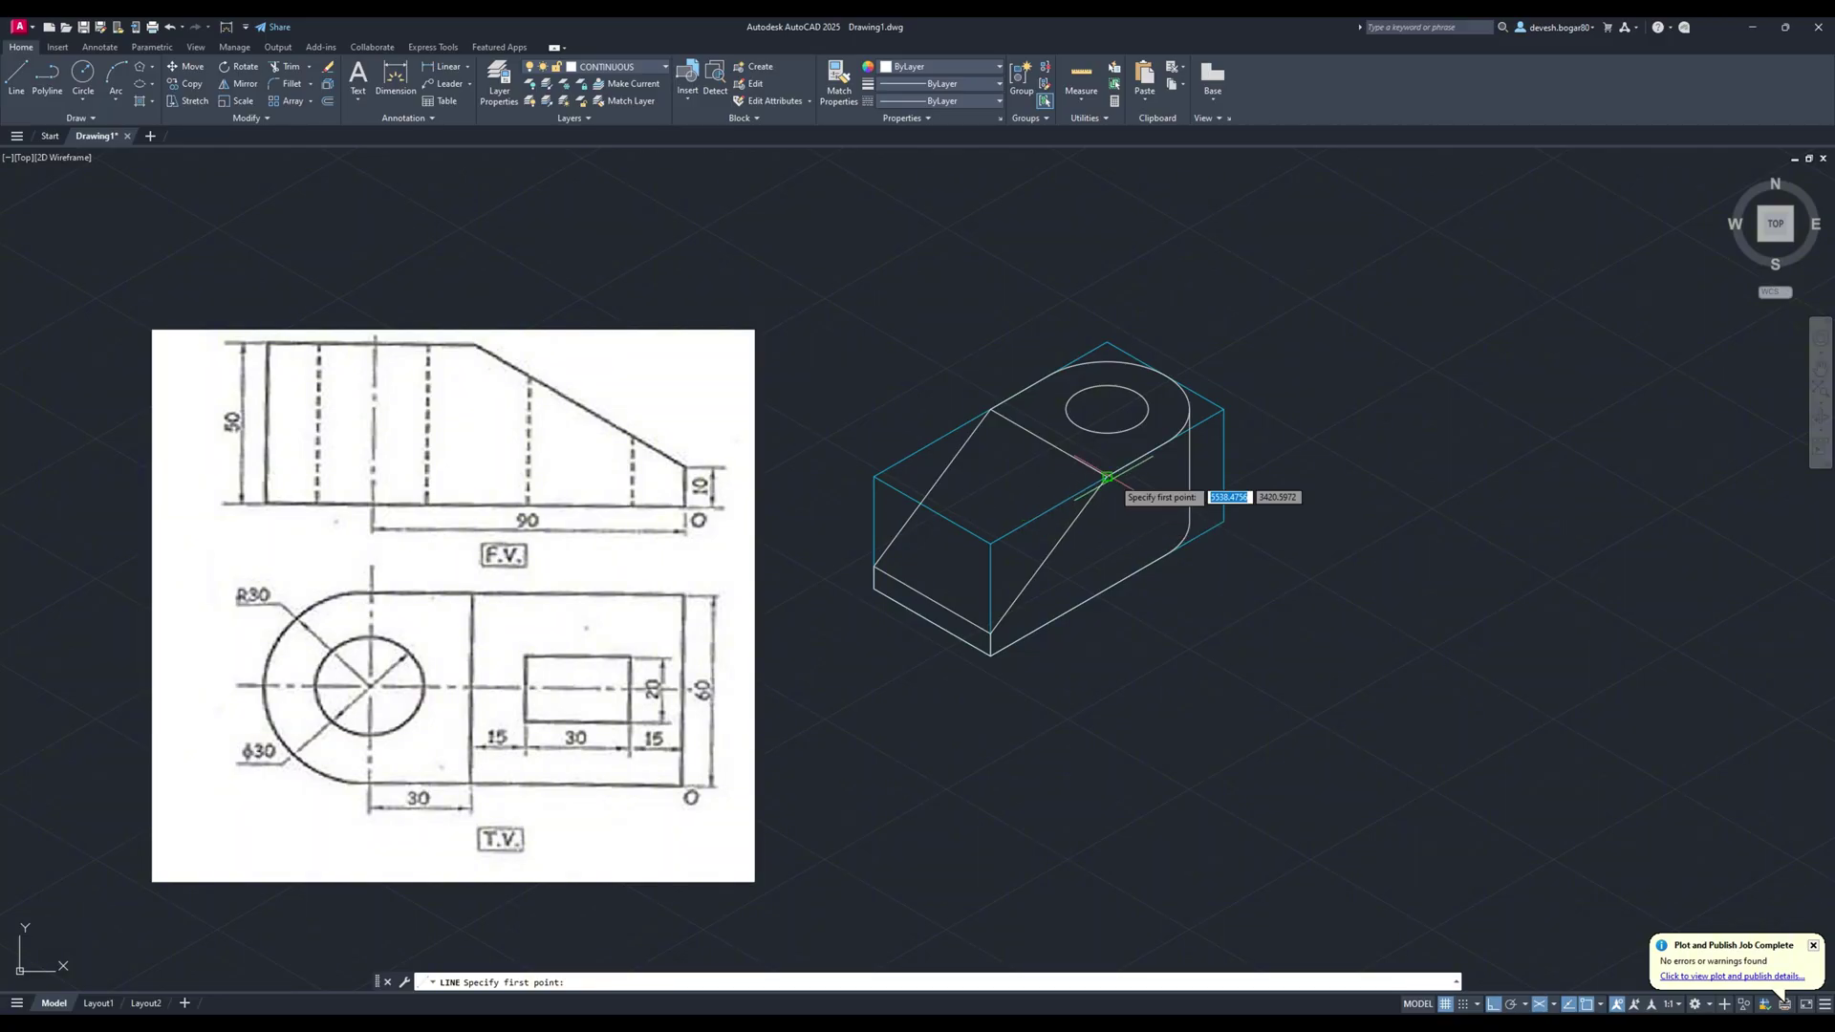
left_click(1106, 477)
key("Escape")
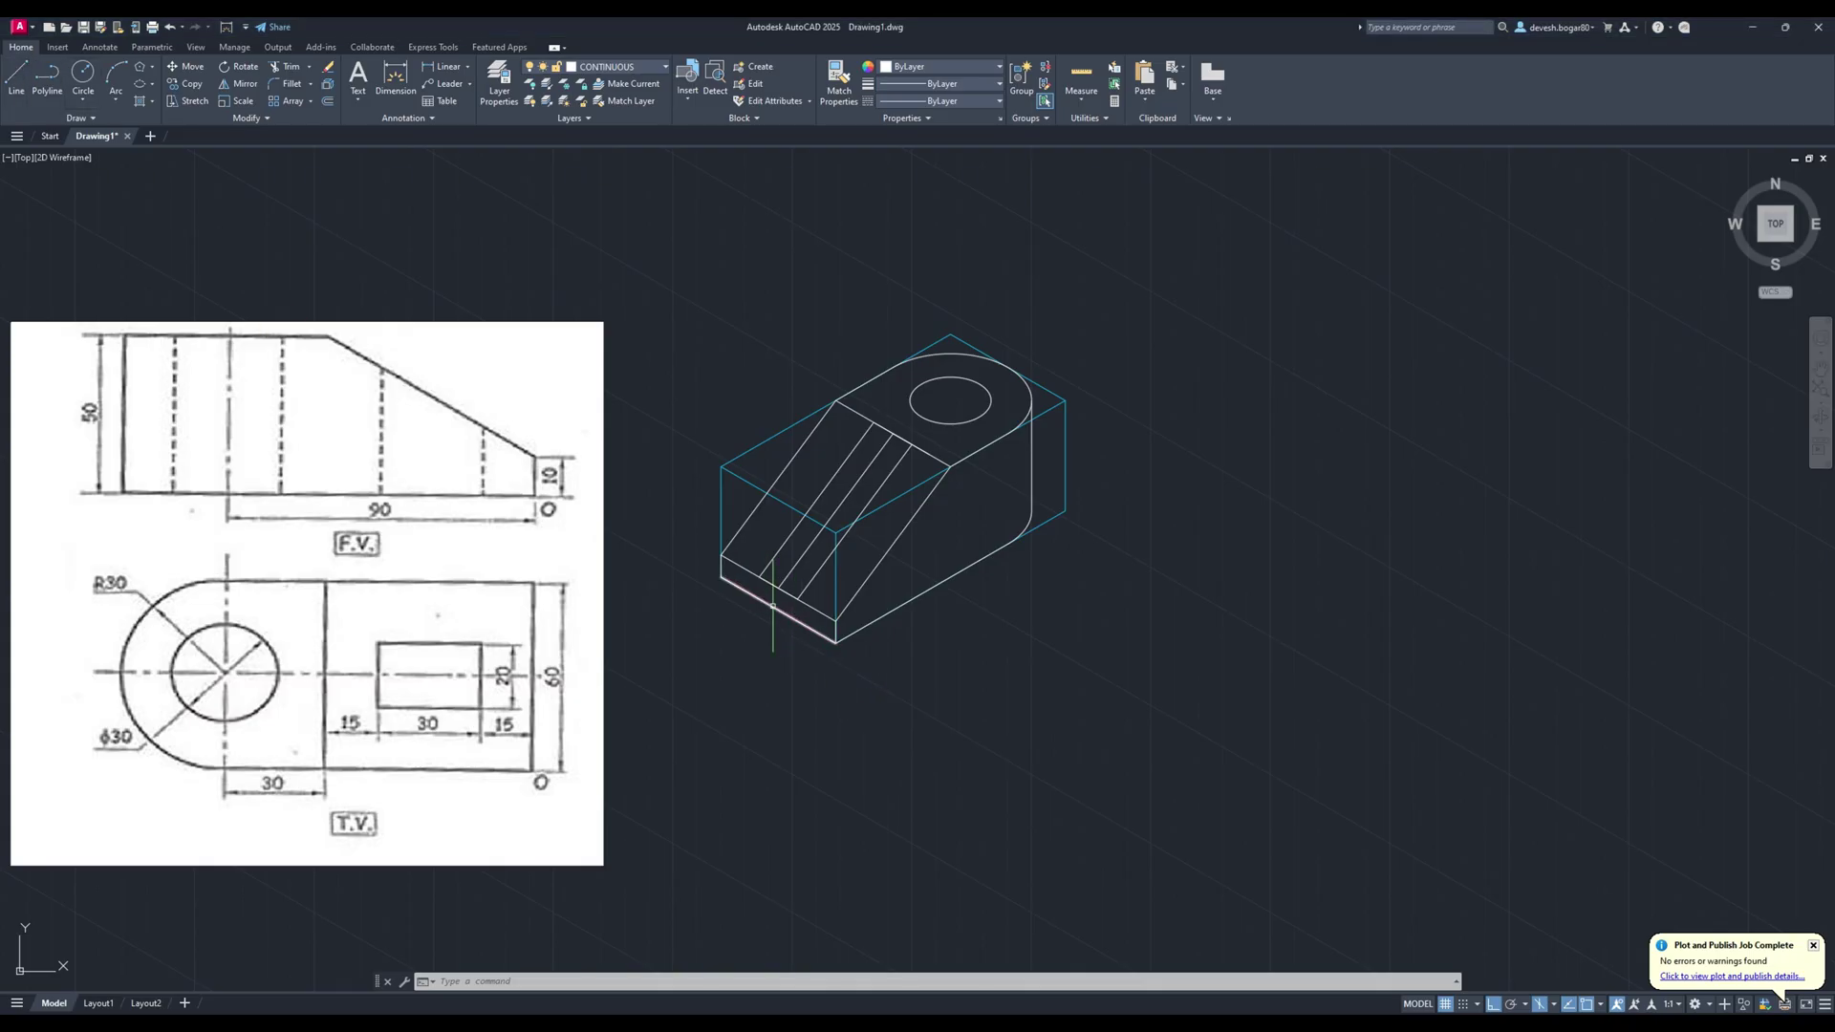
Draw a line about 95 long from the midpoint of the short bottom edge, parallel to the block's long edges.
left_click(16, 79)
left_click(779, 609)
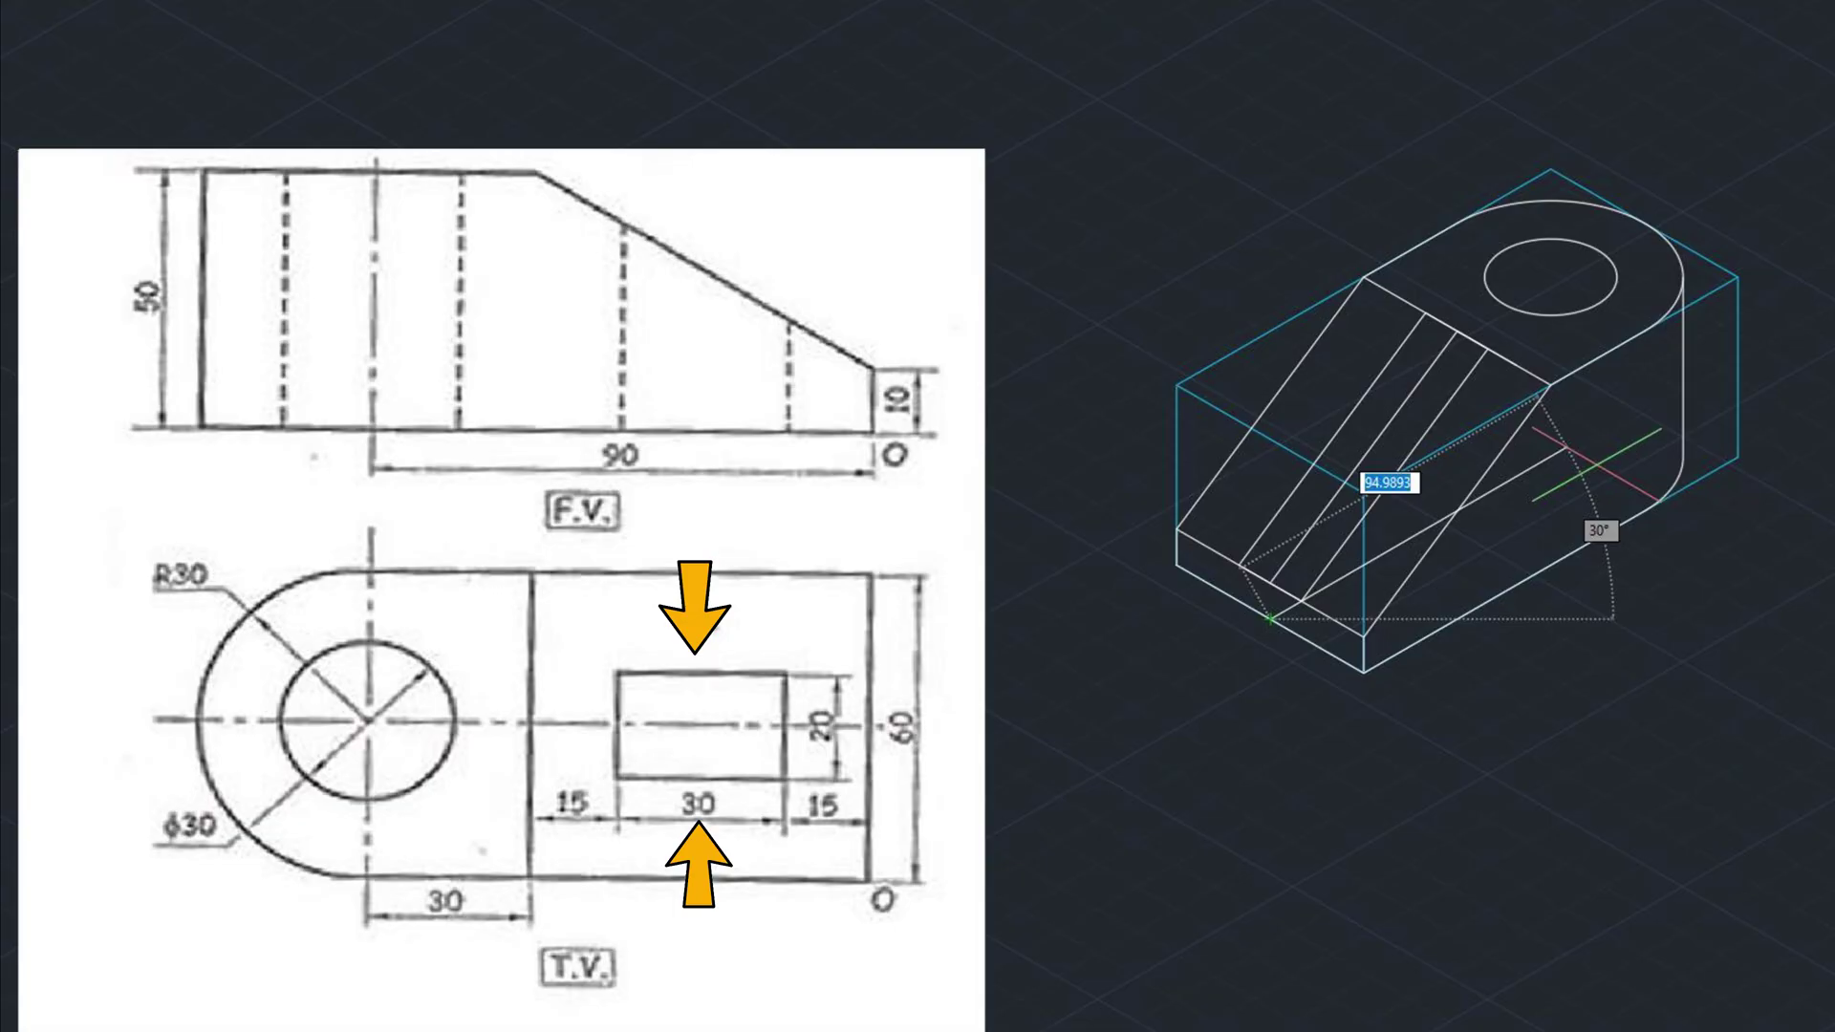
key("Escape")
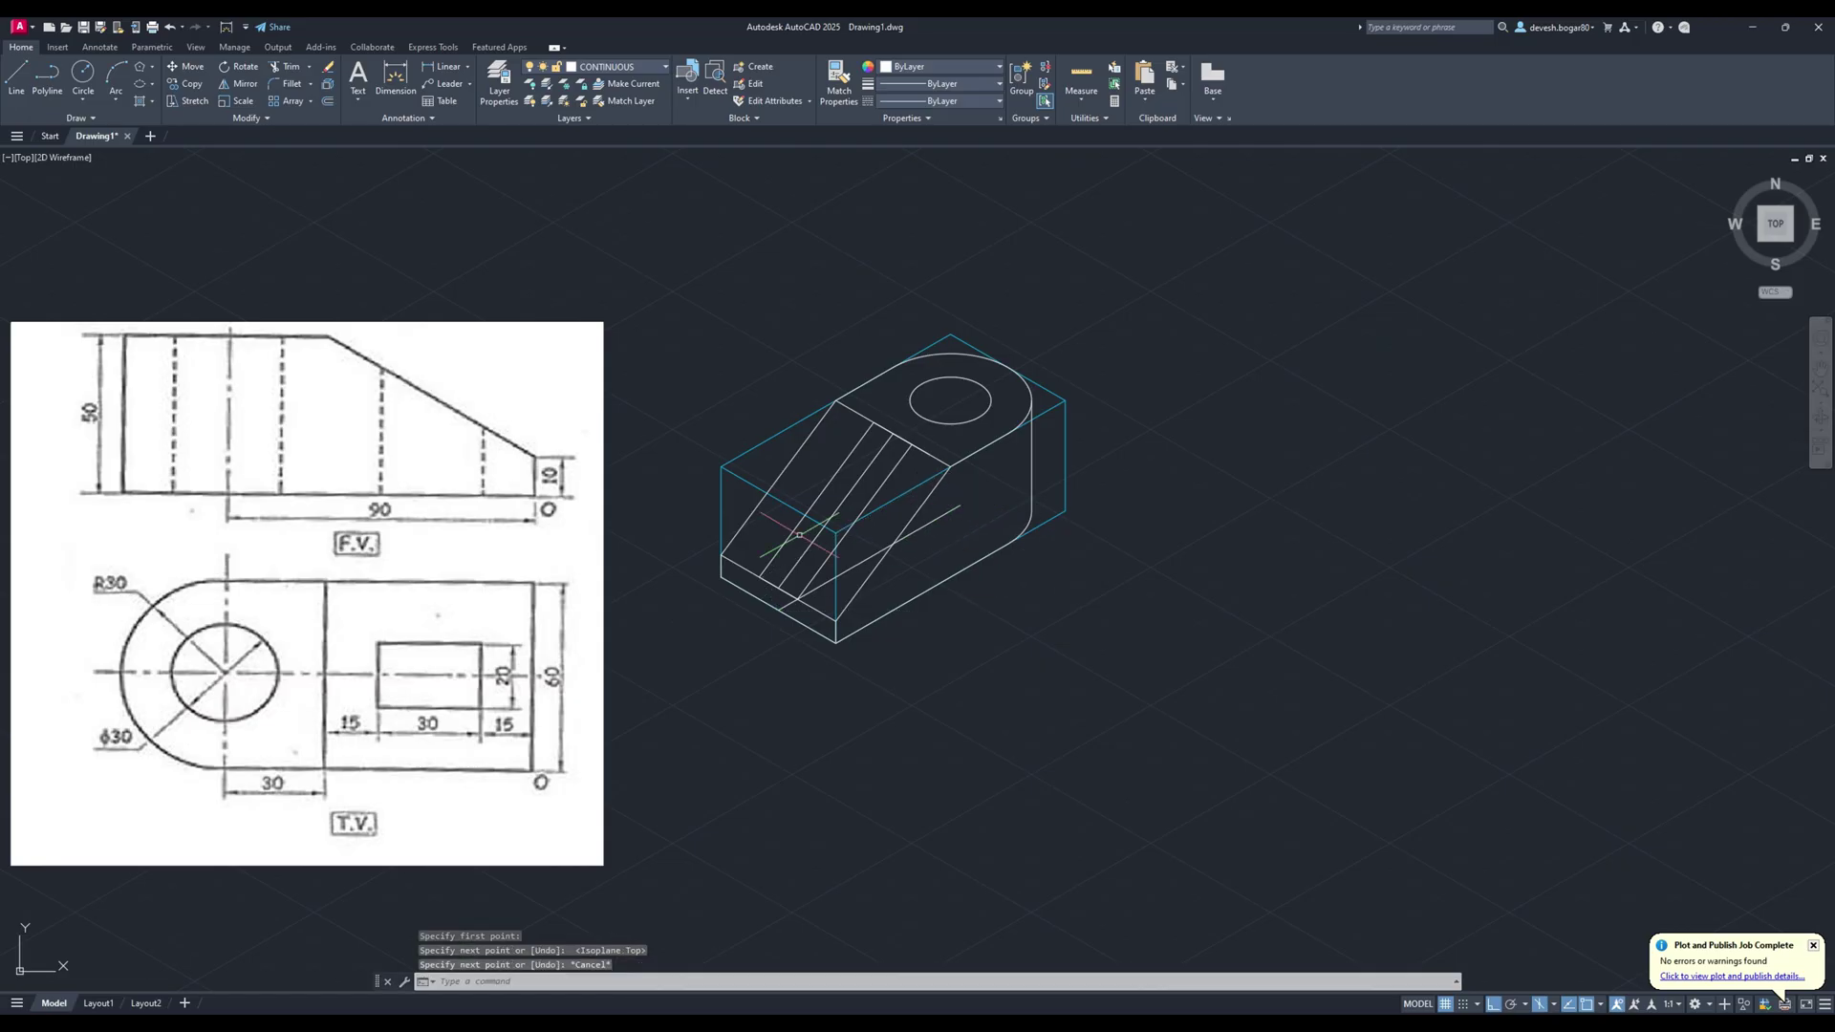
From the short bottom edge's midpoint, draw a 15-unit line inward, a 10-unit sideways line, and the hole's 20 by 30 base rectangle.
left_click(23, 79)
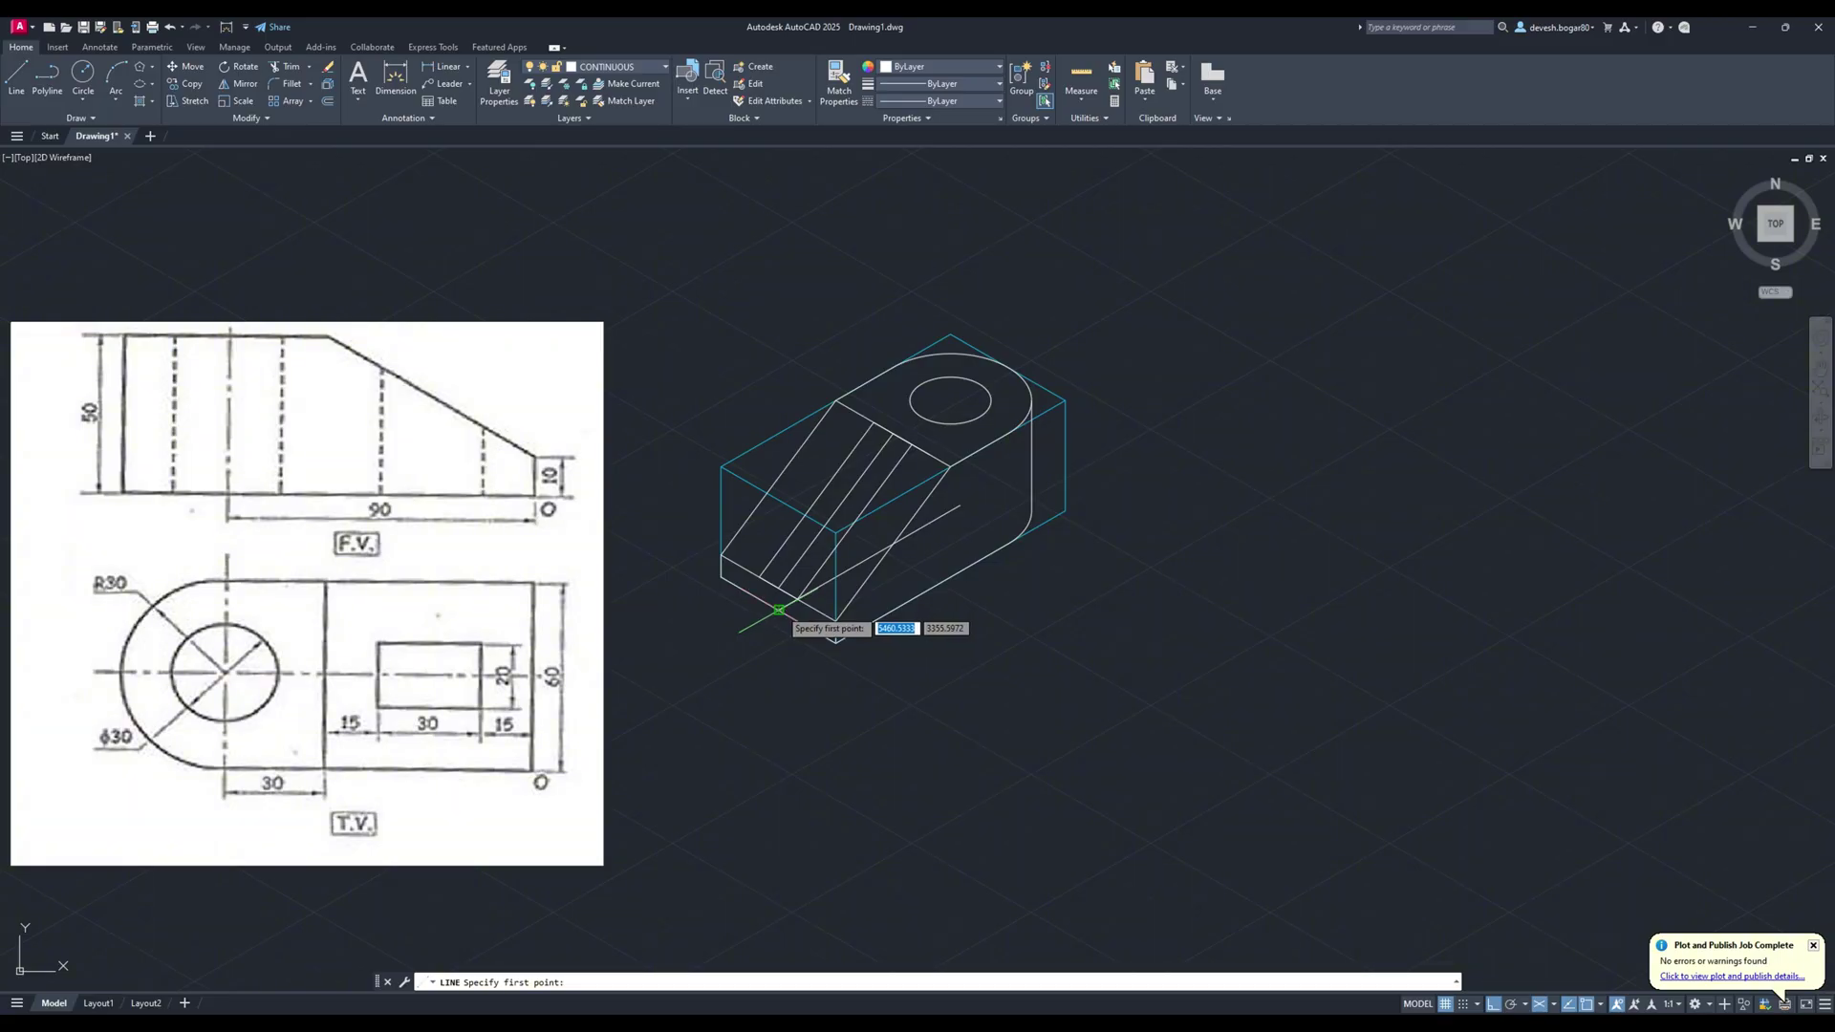
left_click(779, 609)
type("15")
key("Return")
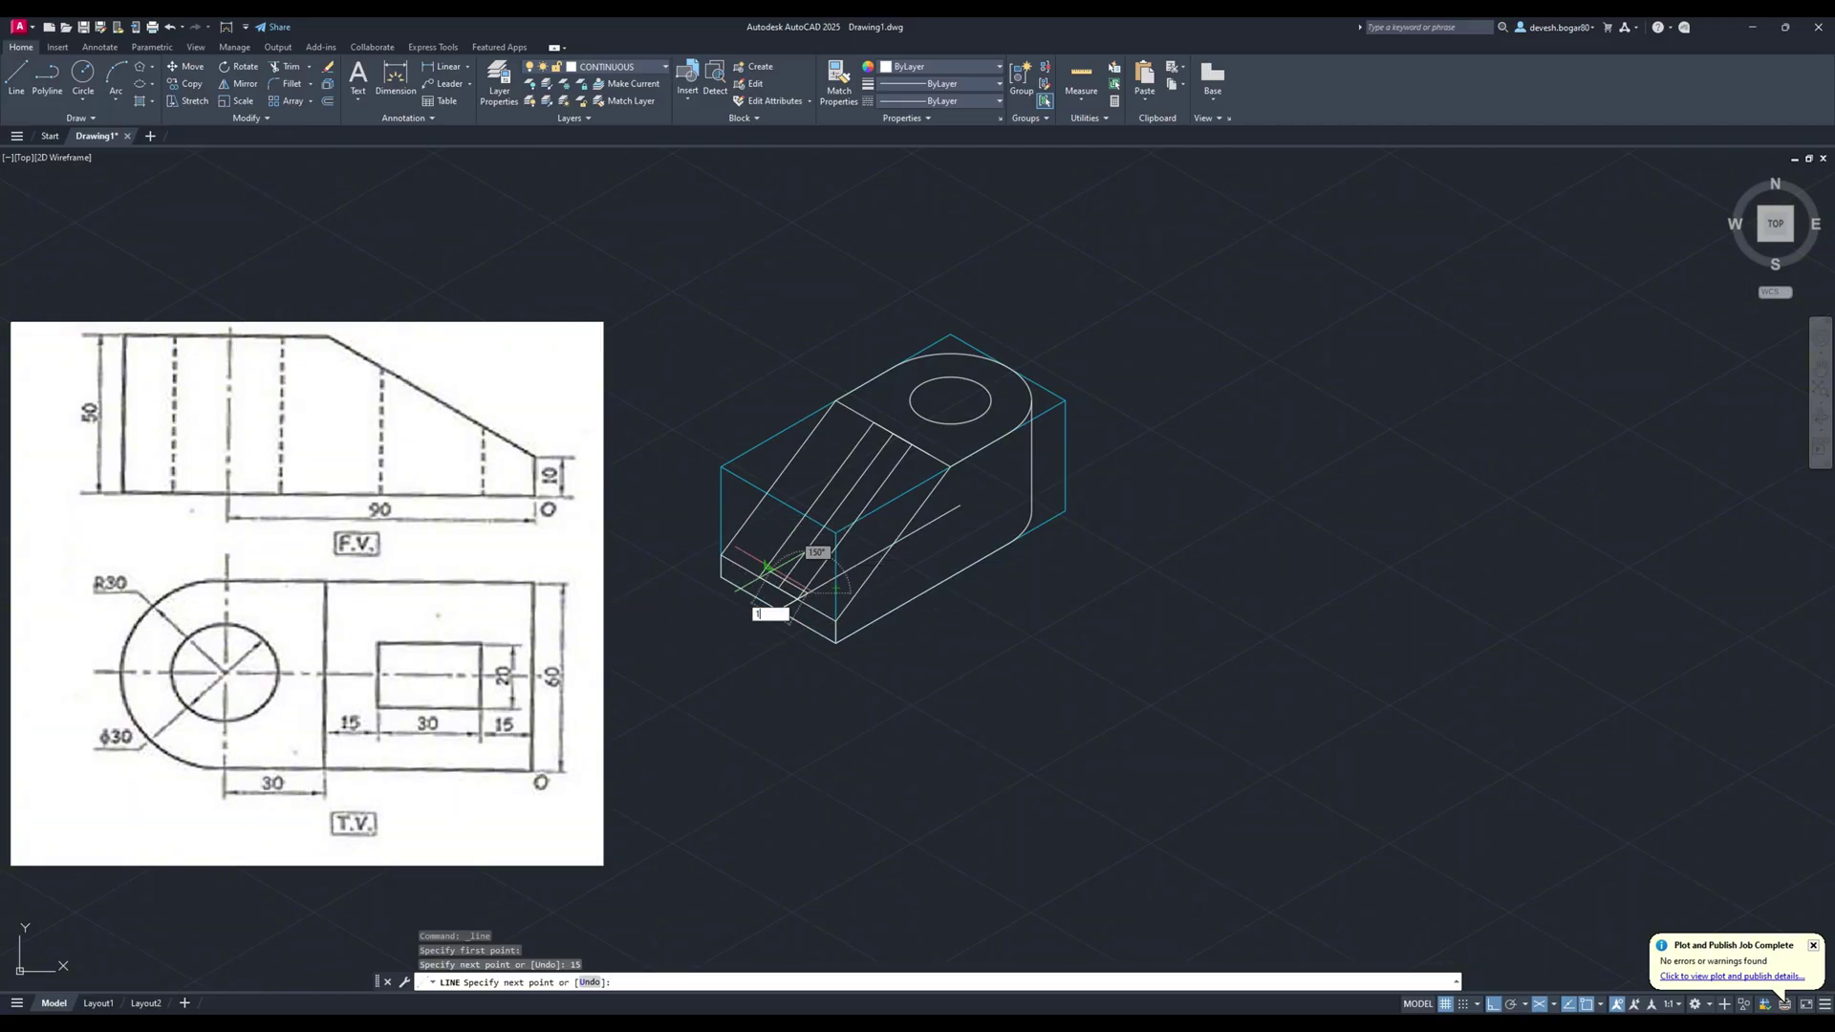
type("10")
key("Return")
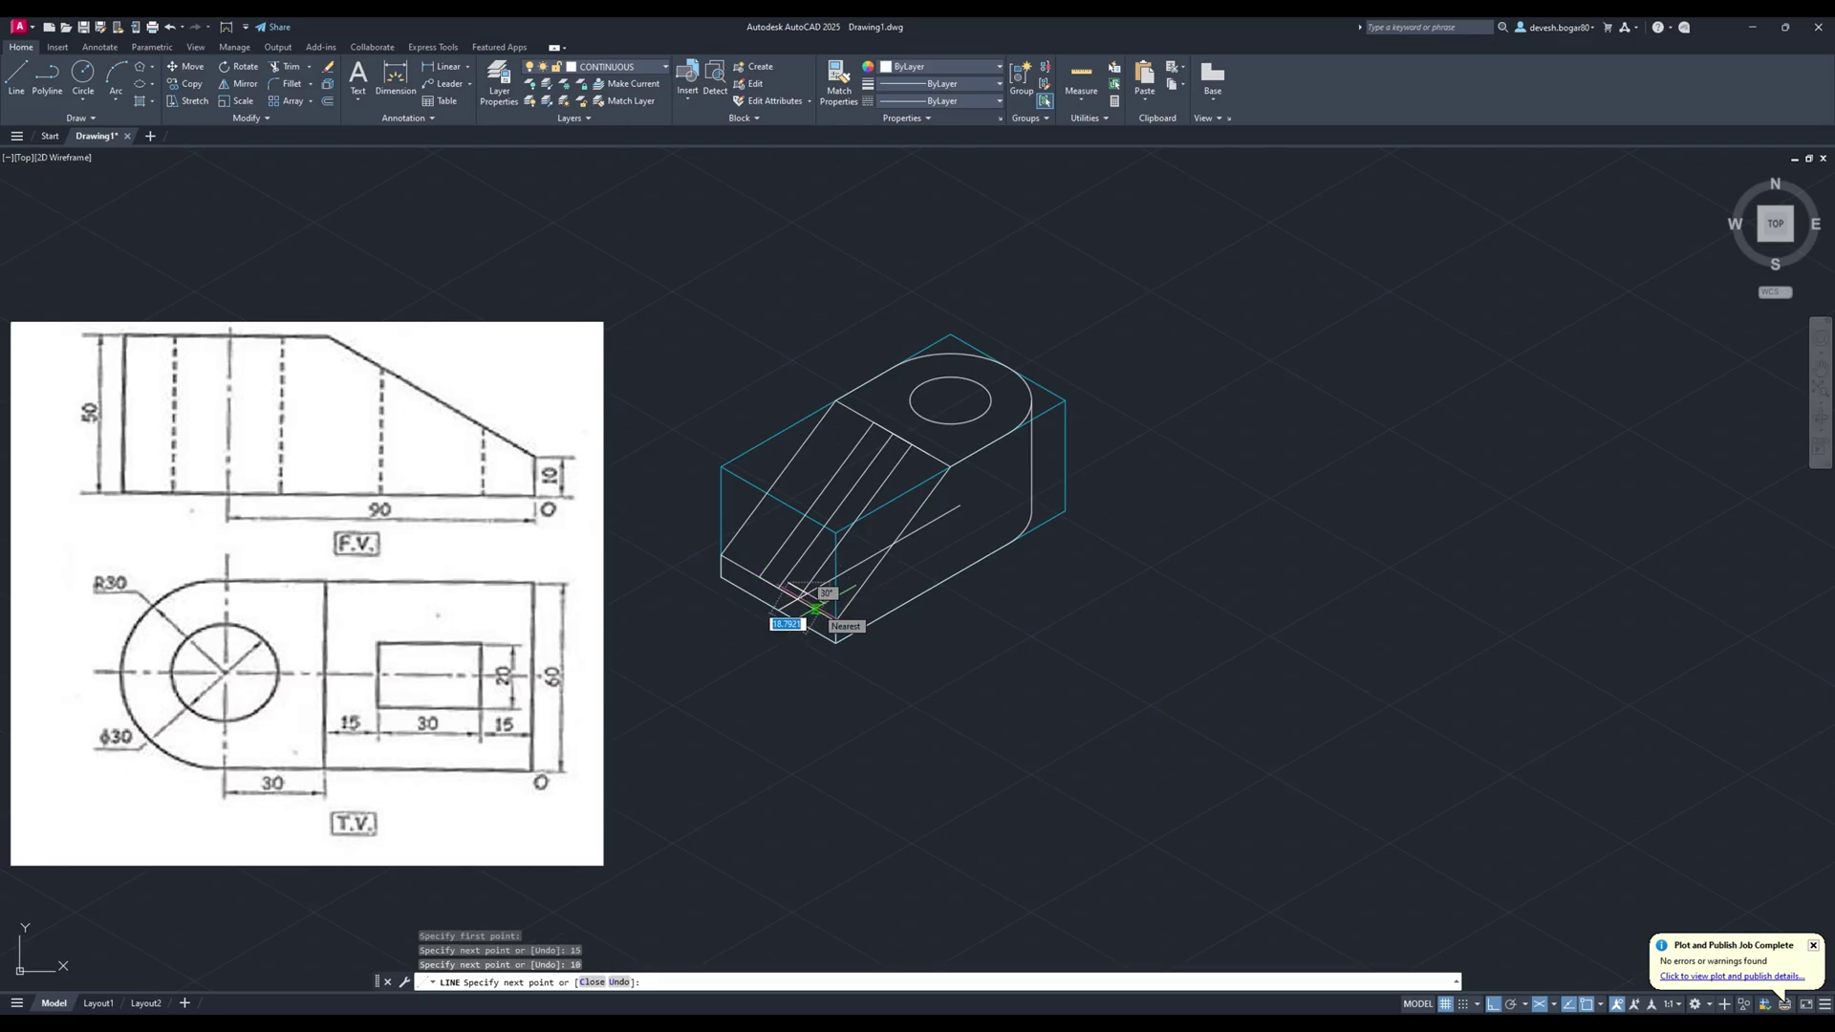
key("Return")
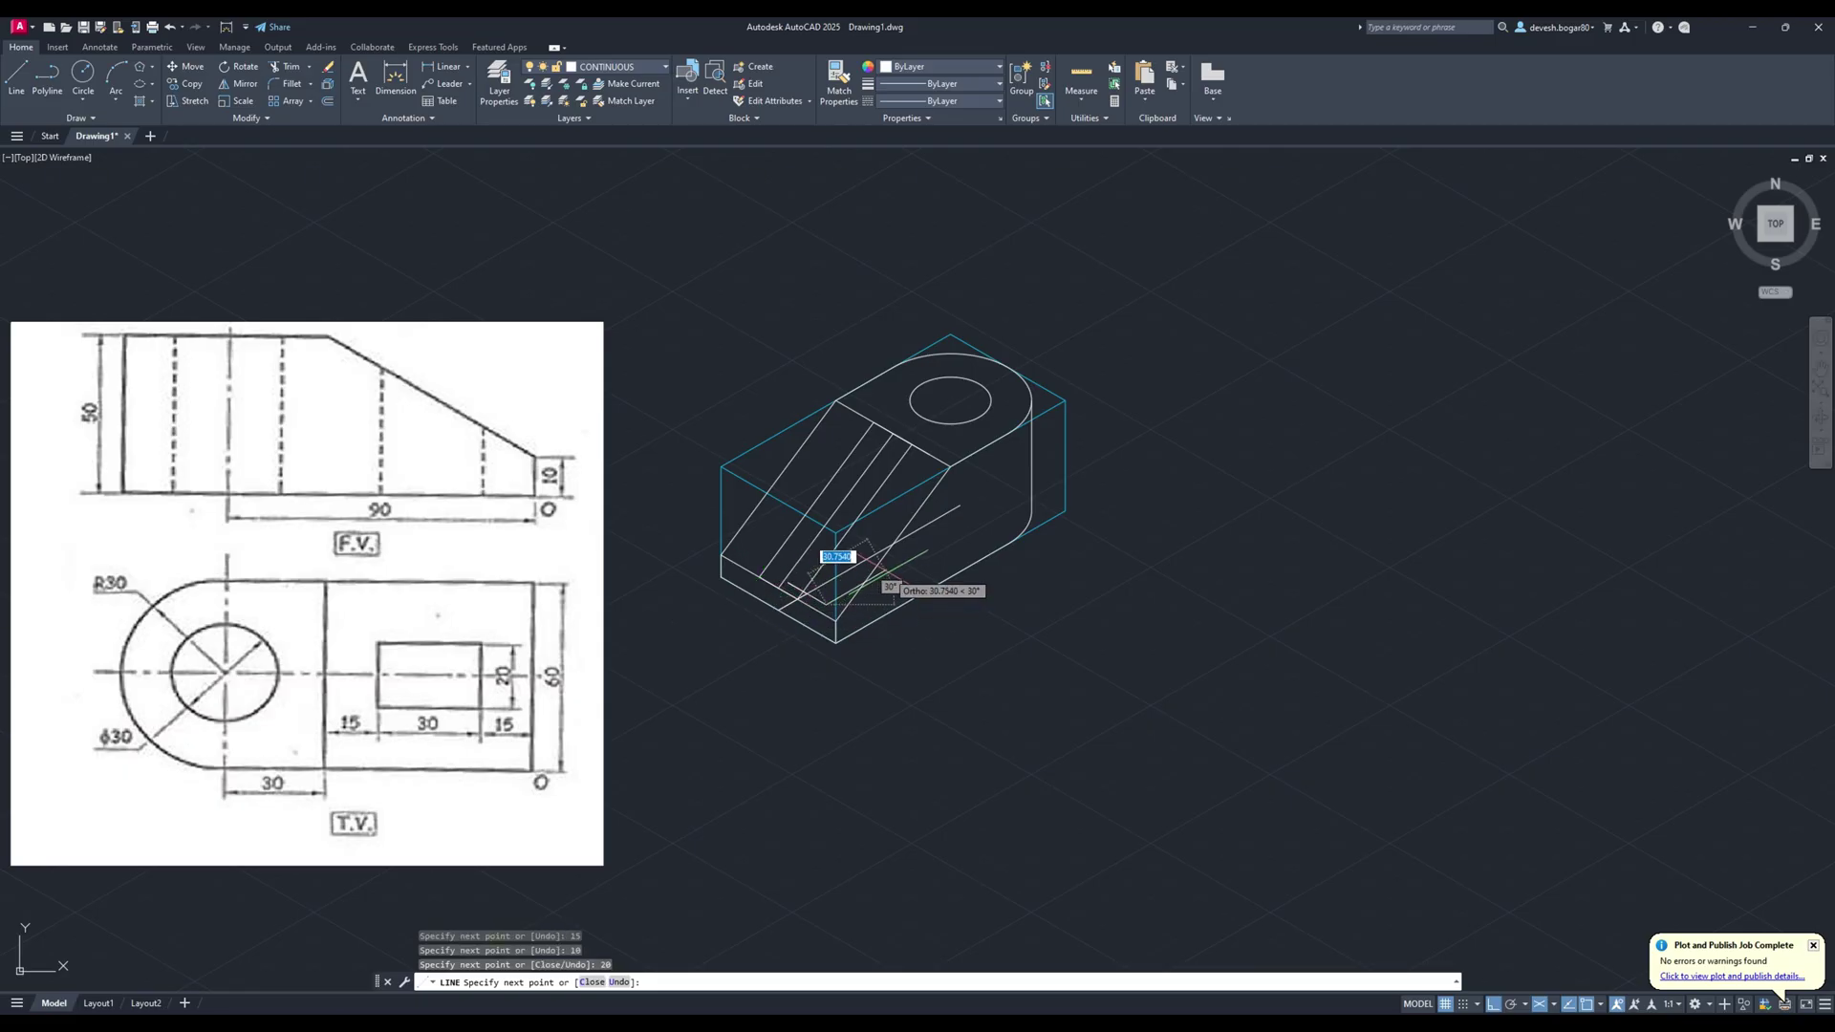
key("Return")
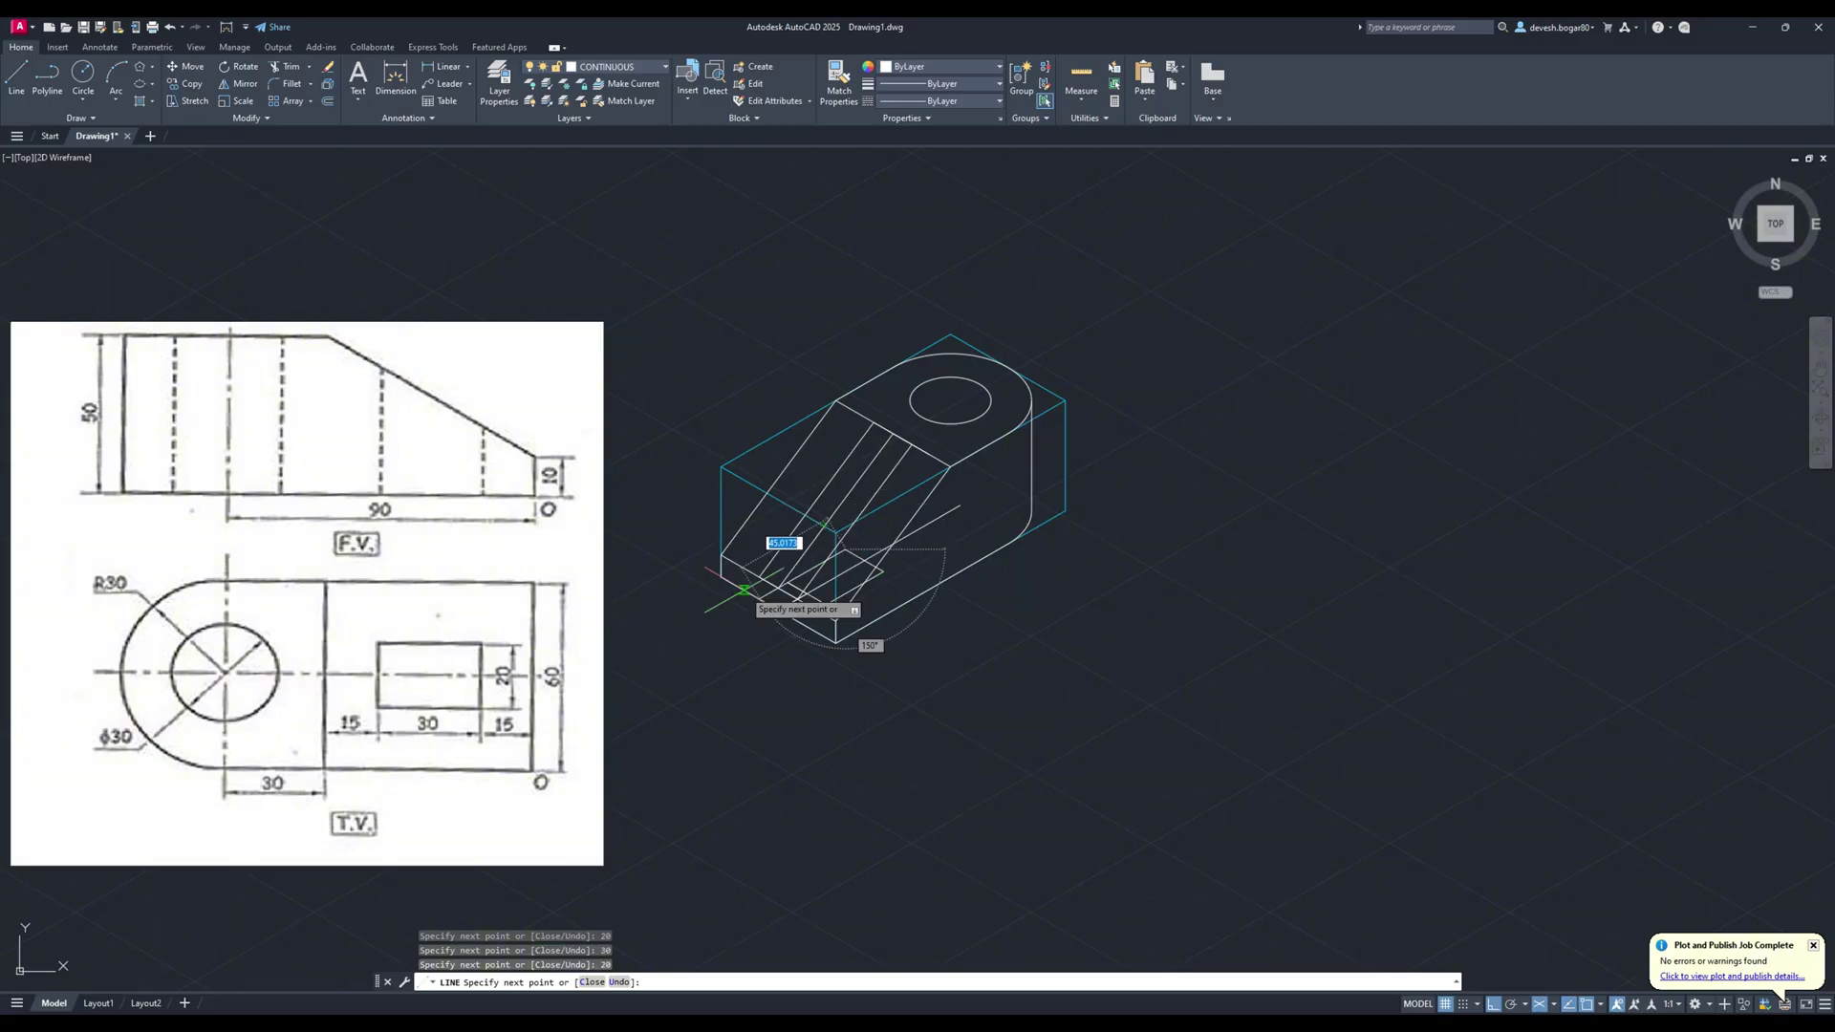
key("Escape")
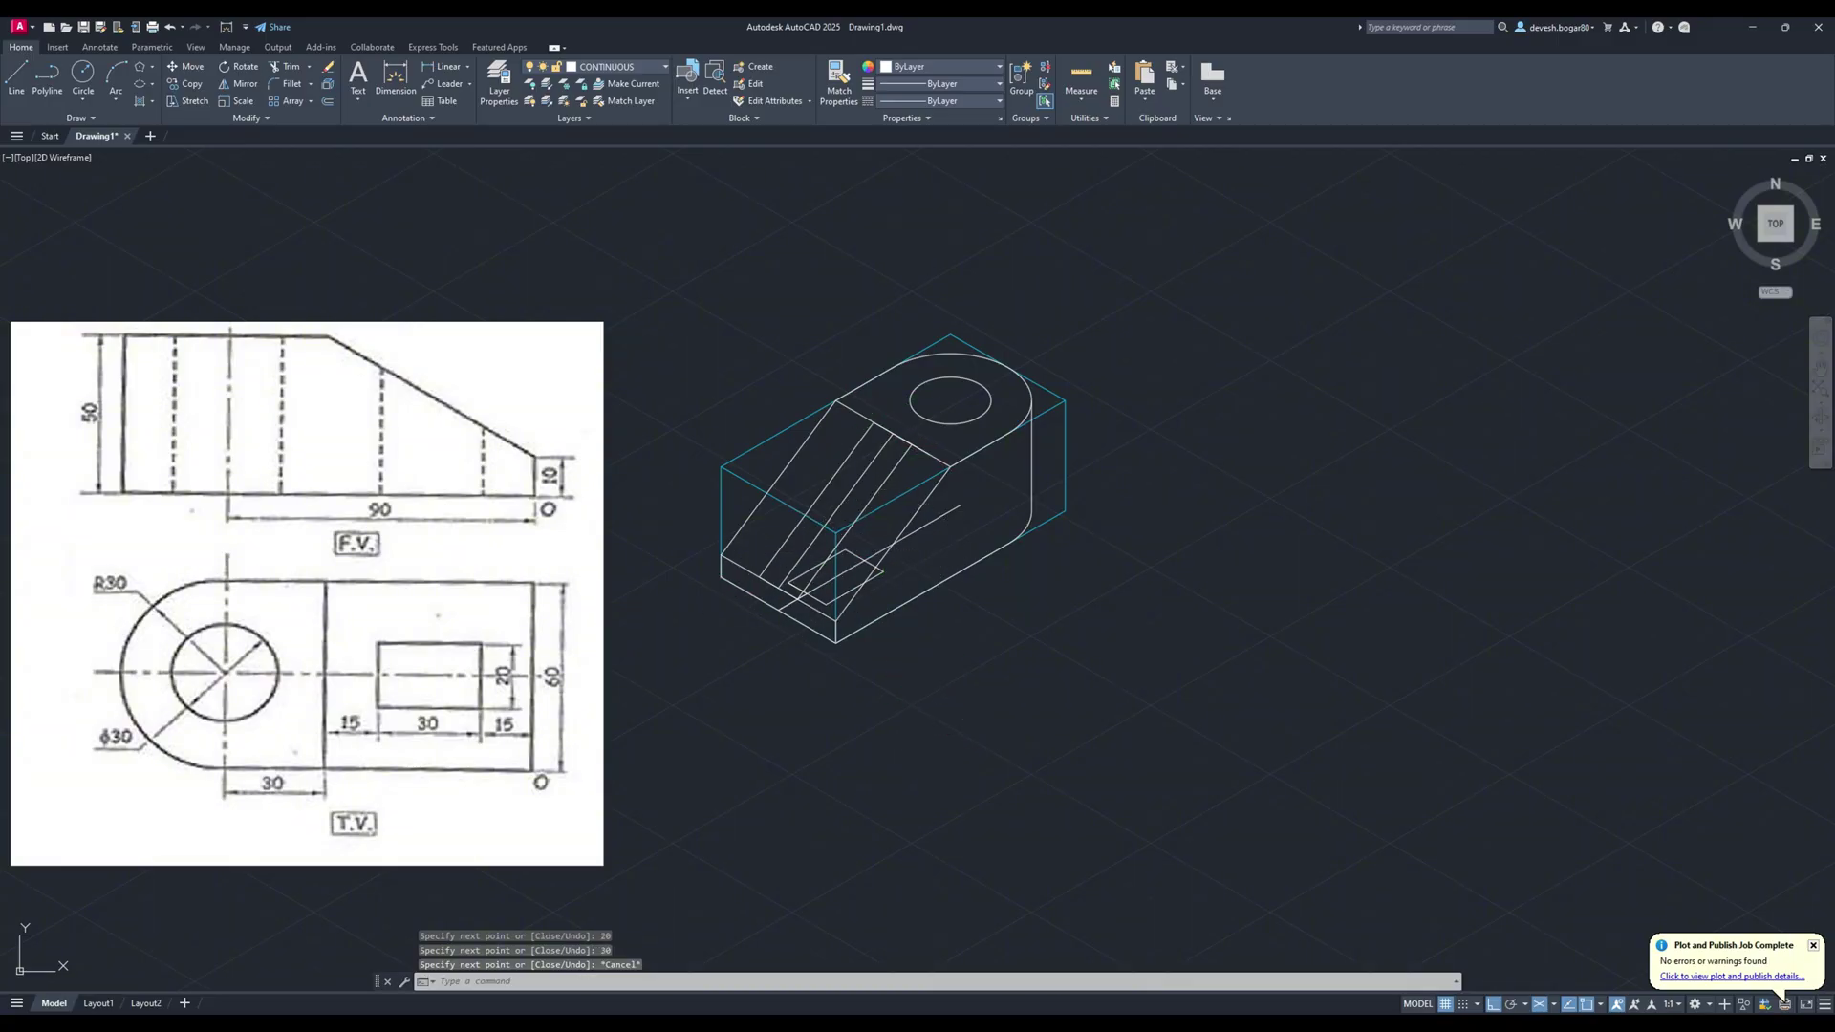
Draw vertical lines up from the base rectangle's two corners nearest the end face, past the guide lines on the slope.
middle_click_drag(904, 639, 852, 614)
scroll(852, 614, "up", 2)
middle_click_drag(695, 534, 790, 764)
left_click(15, 78)
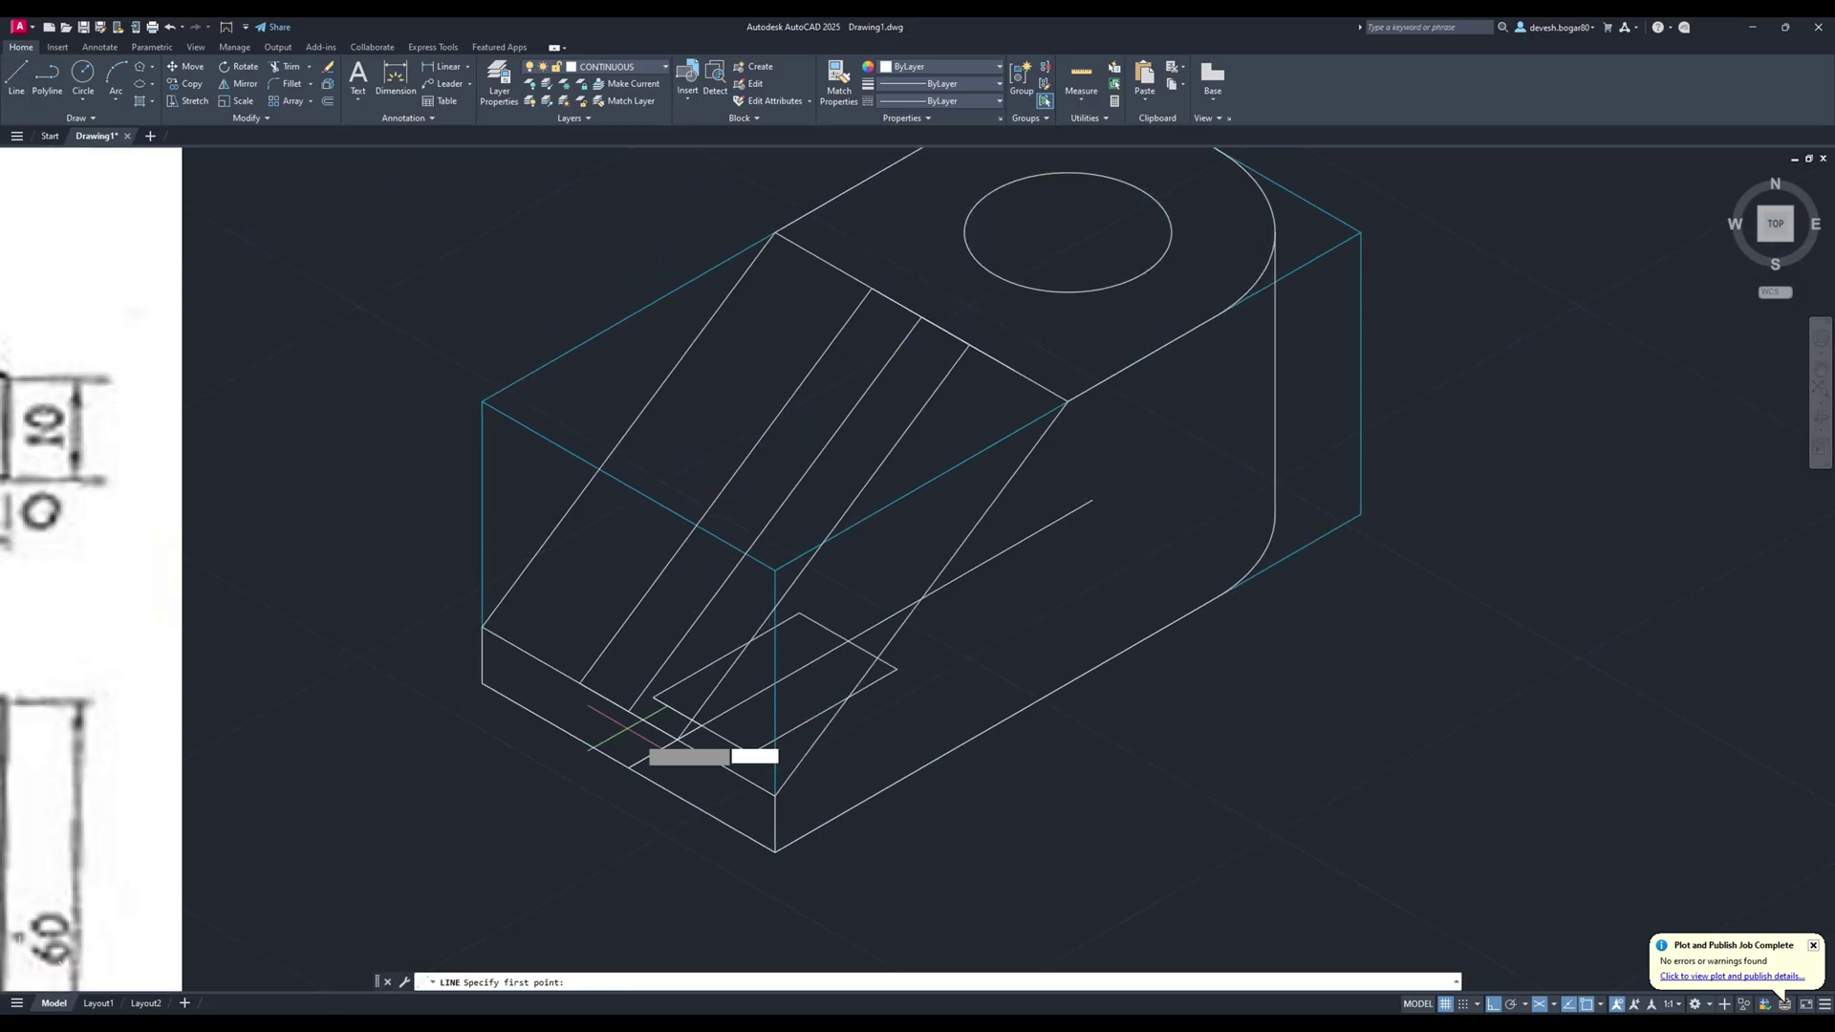
left_click(654, 696)
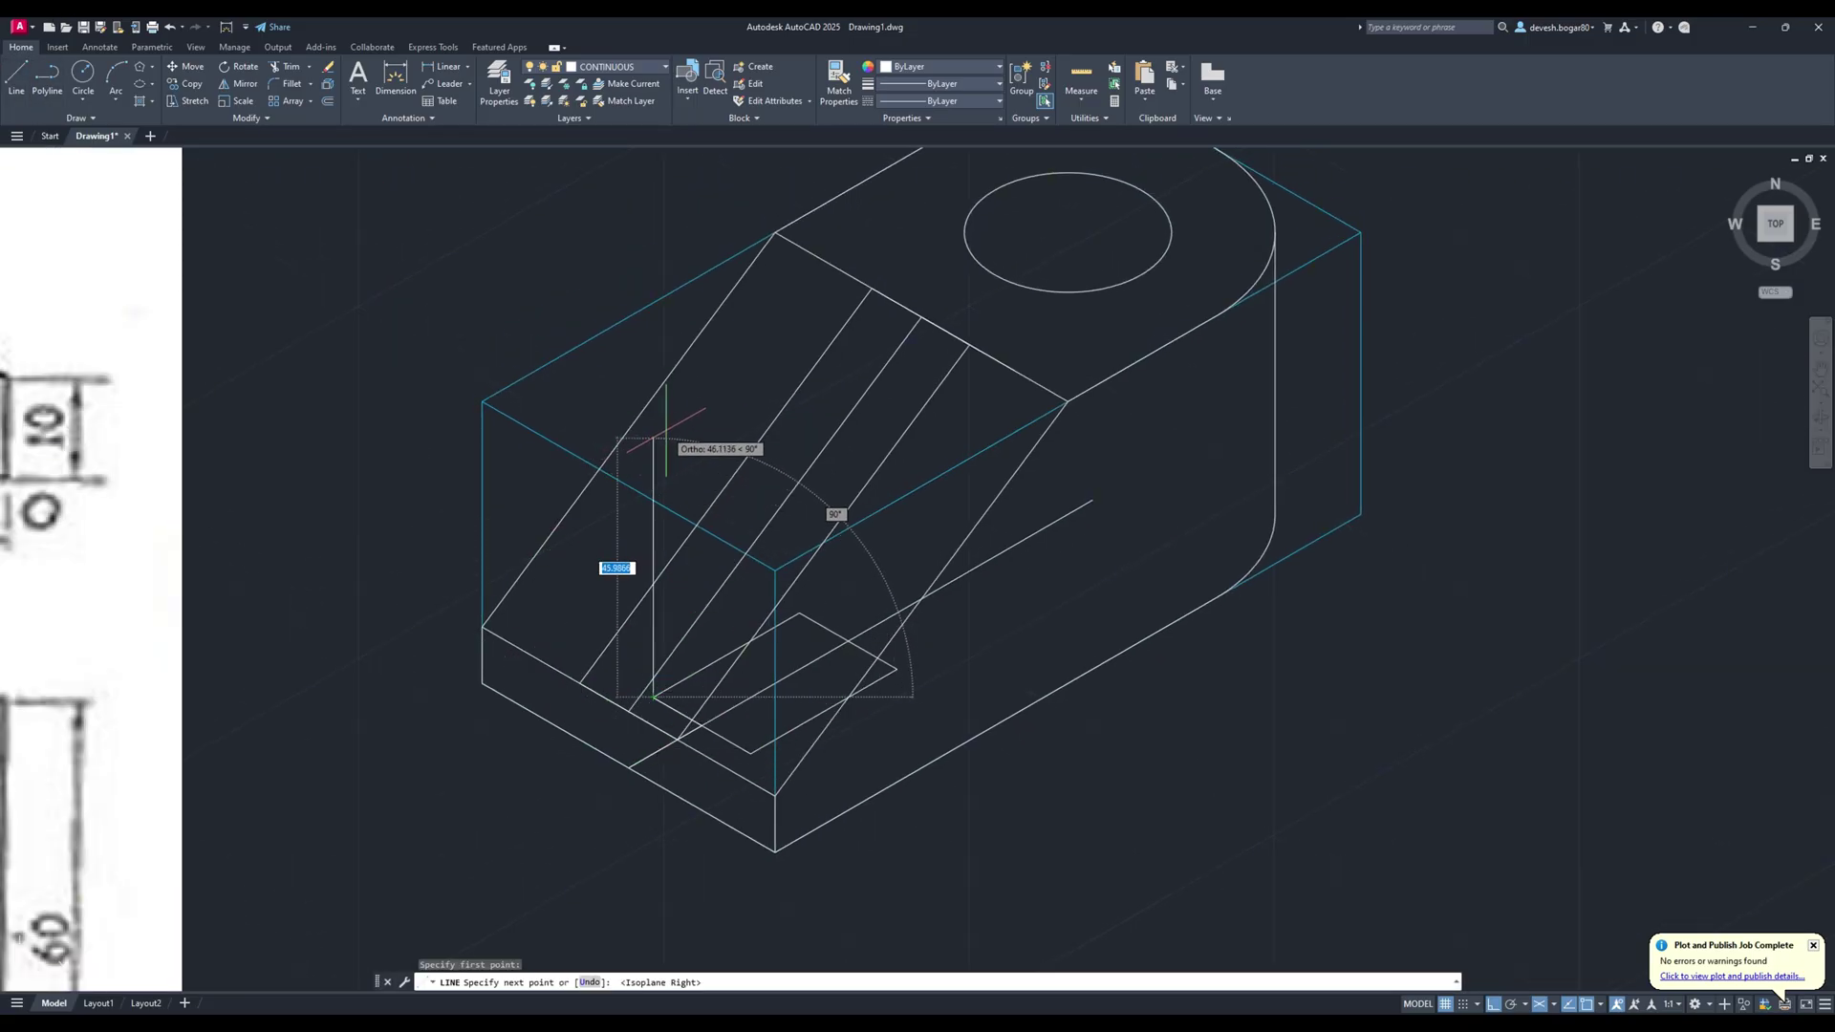
left_click(666, 430)
key("Escape")
left_click(16, 77)
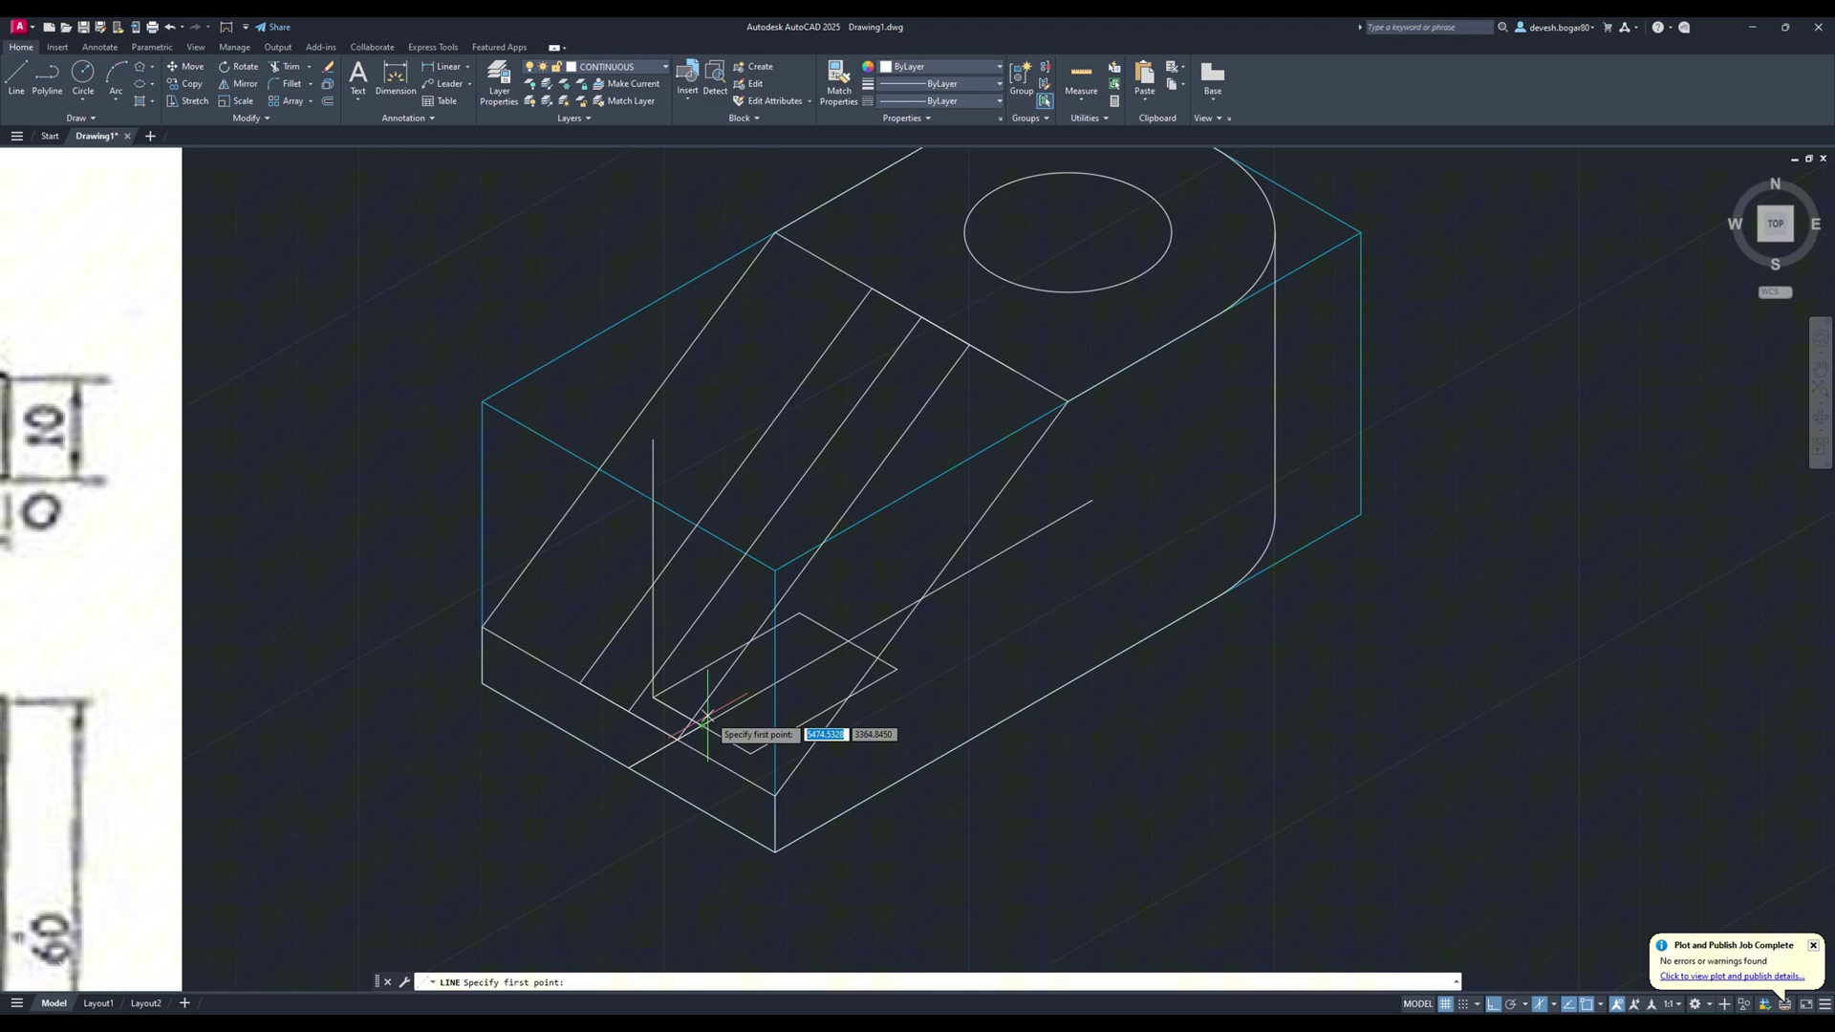
left_click(752, 753)
left_click(751, 408)
key("Escape")
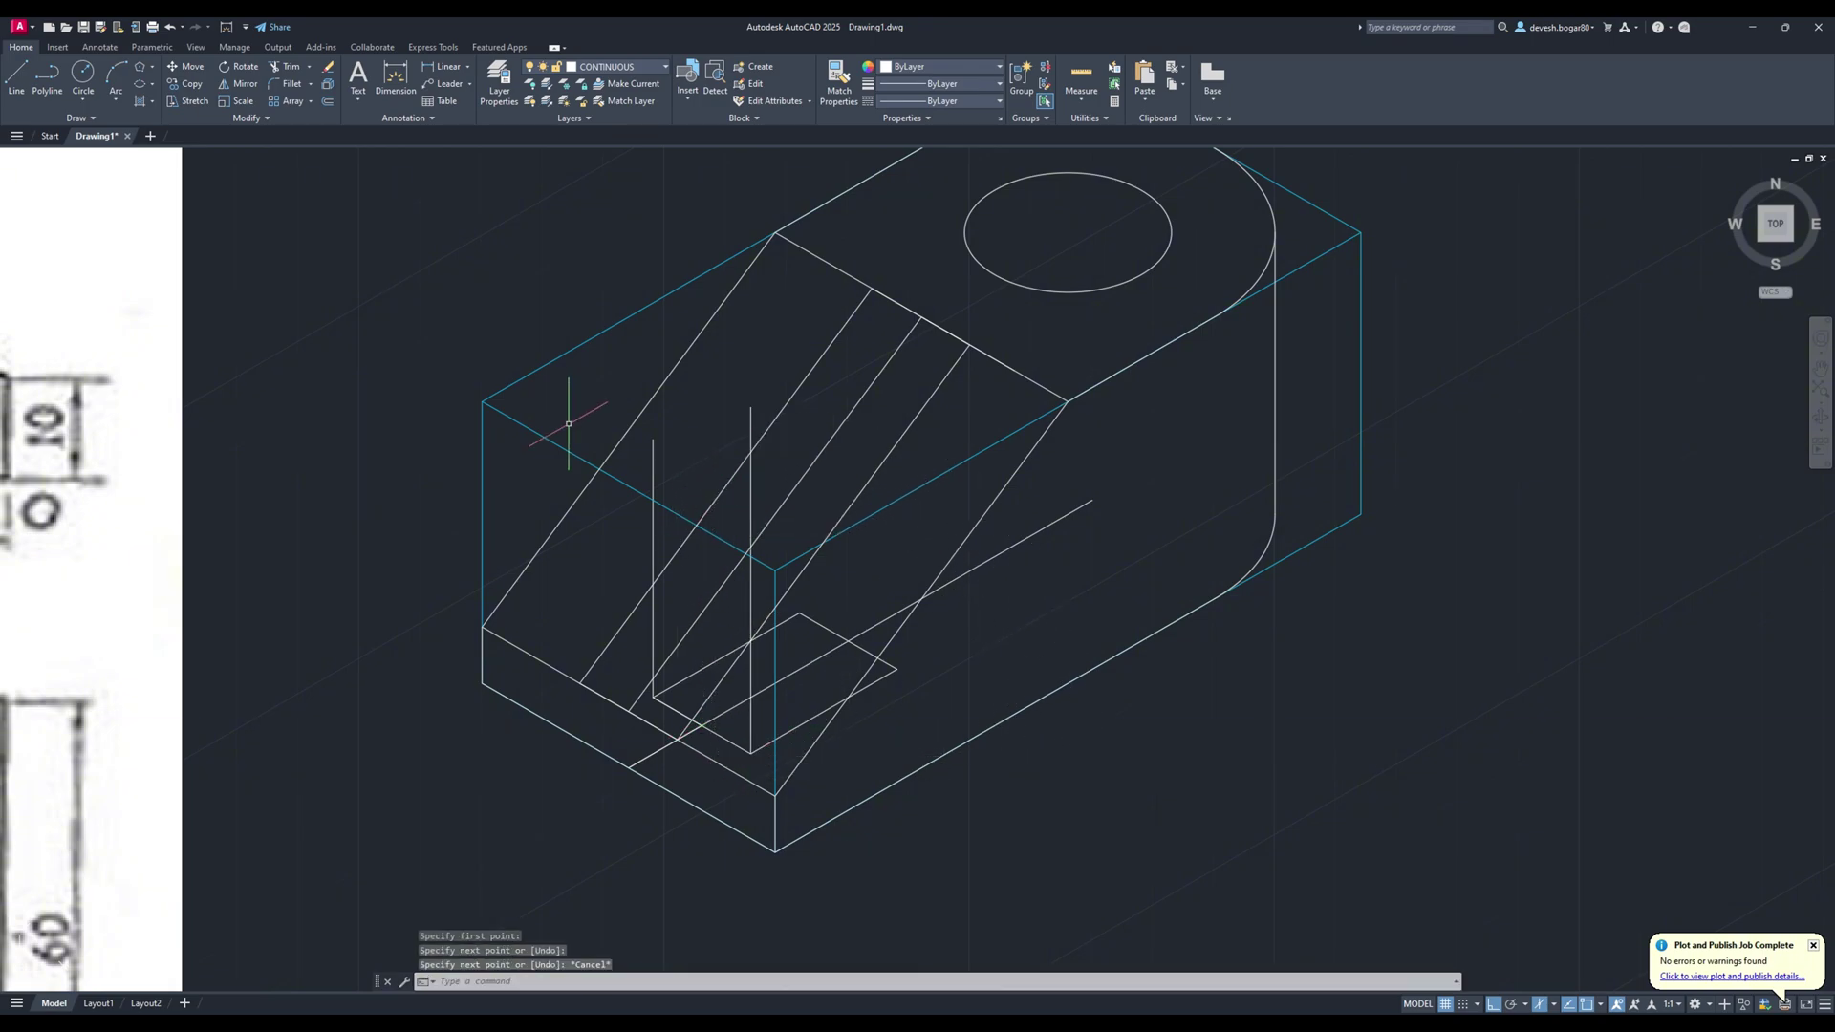
Draw vertical lines up from the base rectangle's two corners nearest the rounded end, past the guide lines on the slope.
left_click(10, 73)
left_click(896, 669)
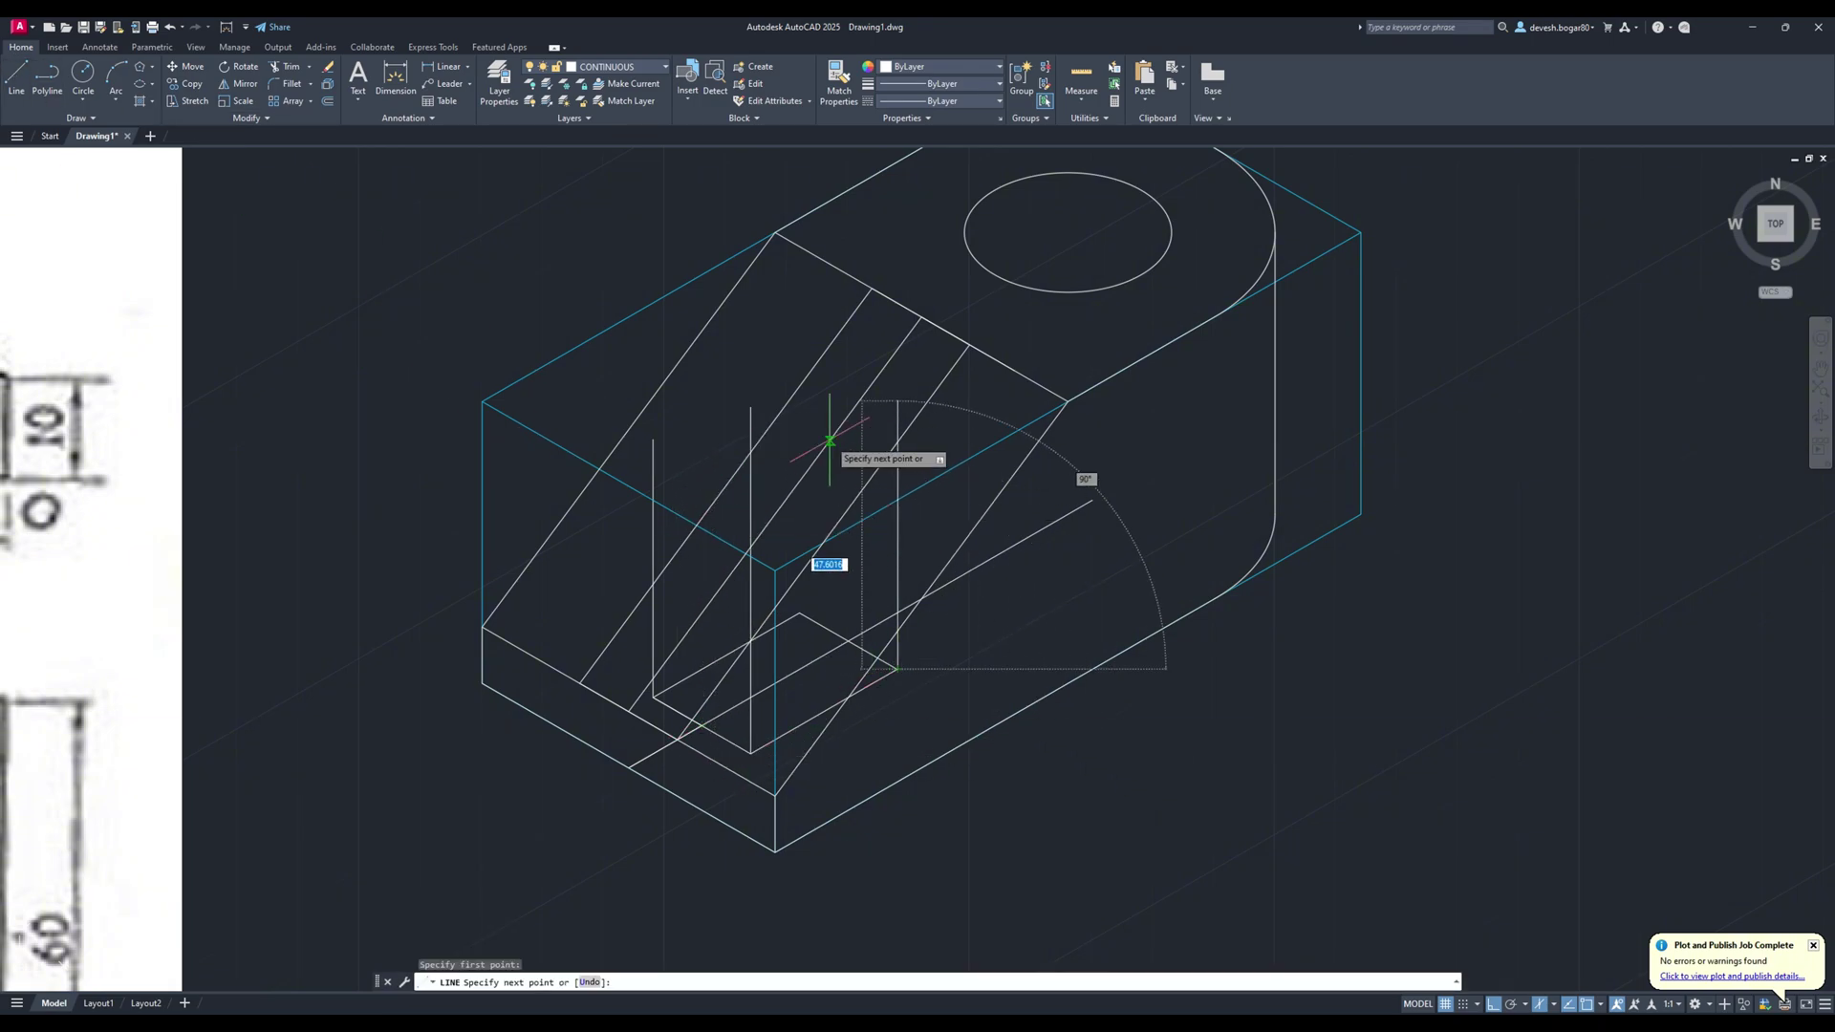
left_click(896, 380)
key("space")
key("space")
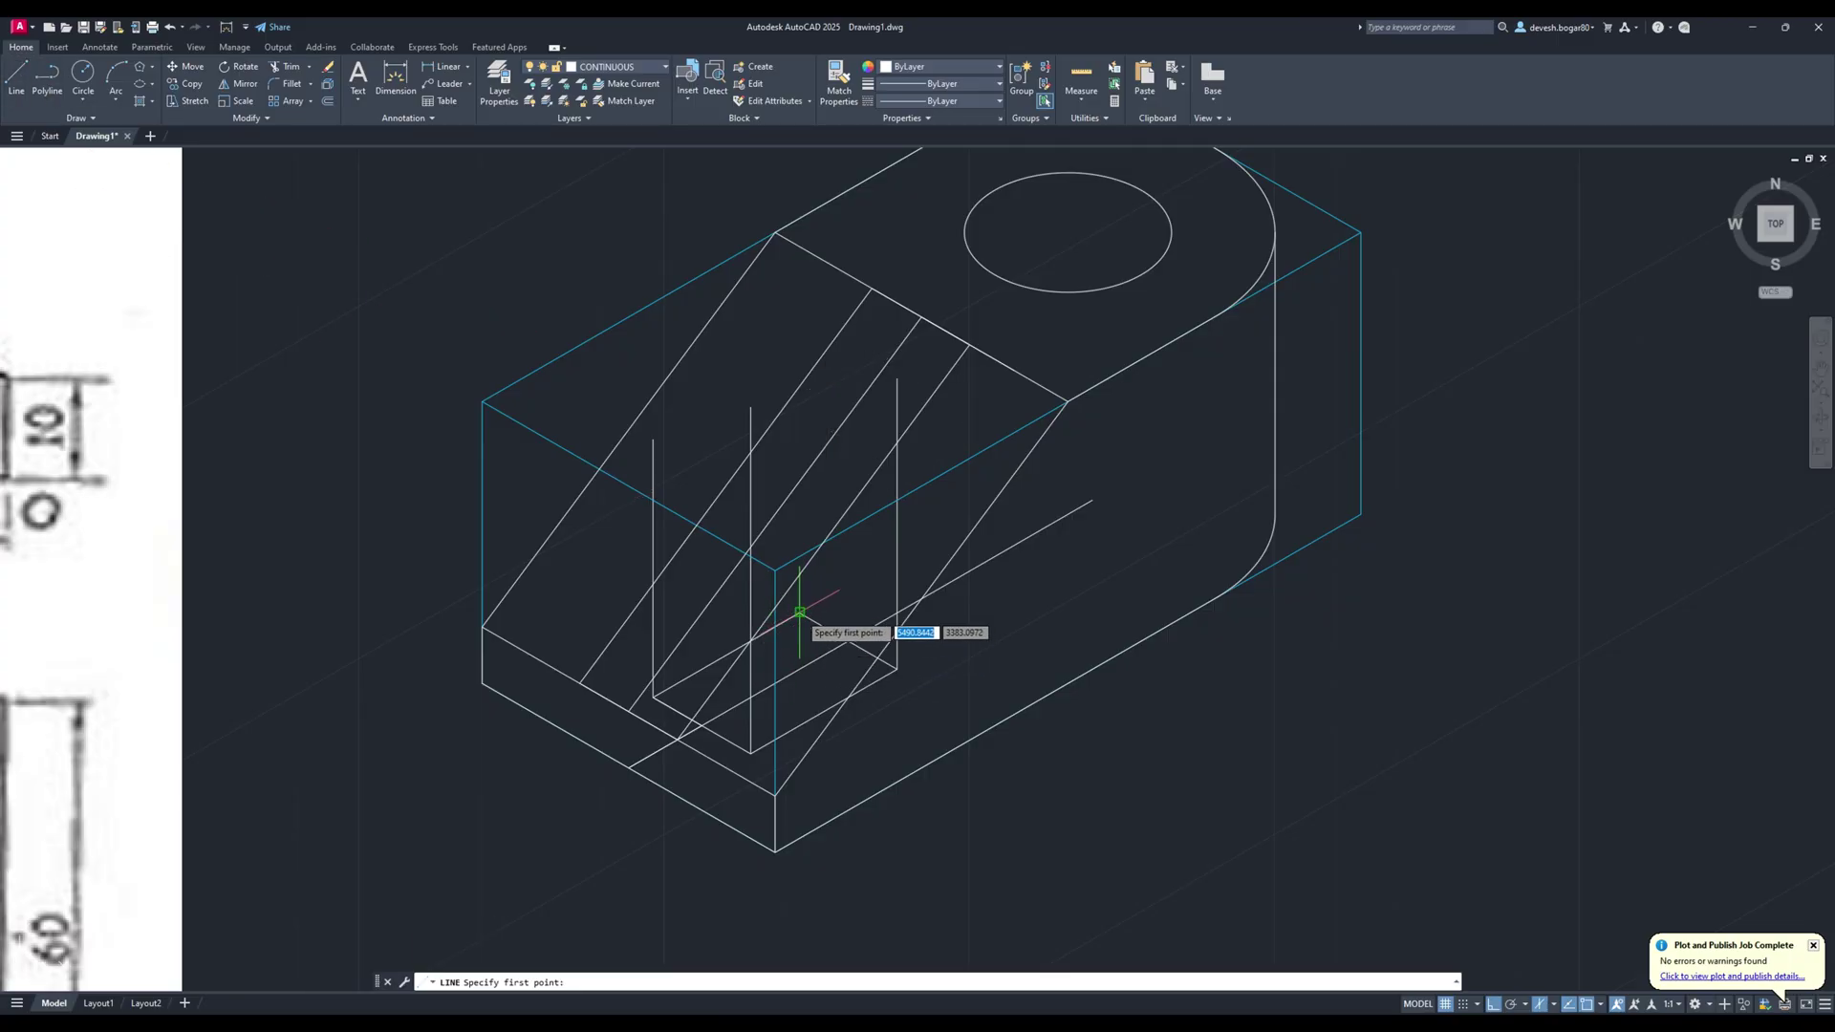
left_click(799, 612)
left_click(799, 347)
key("Escape")
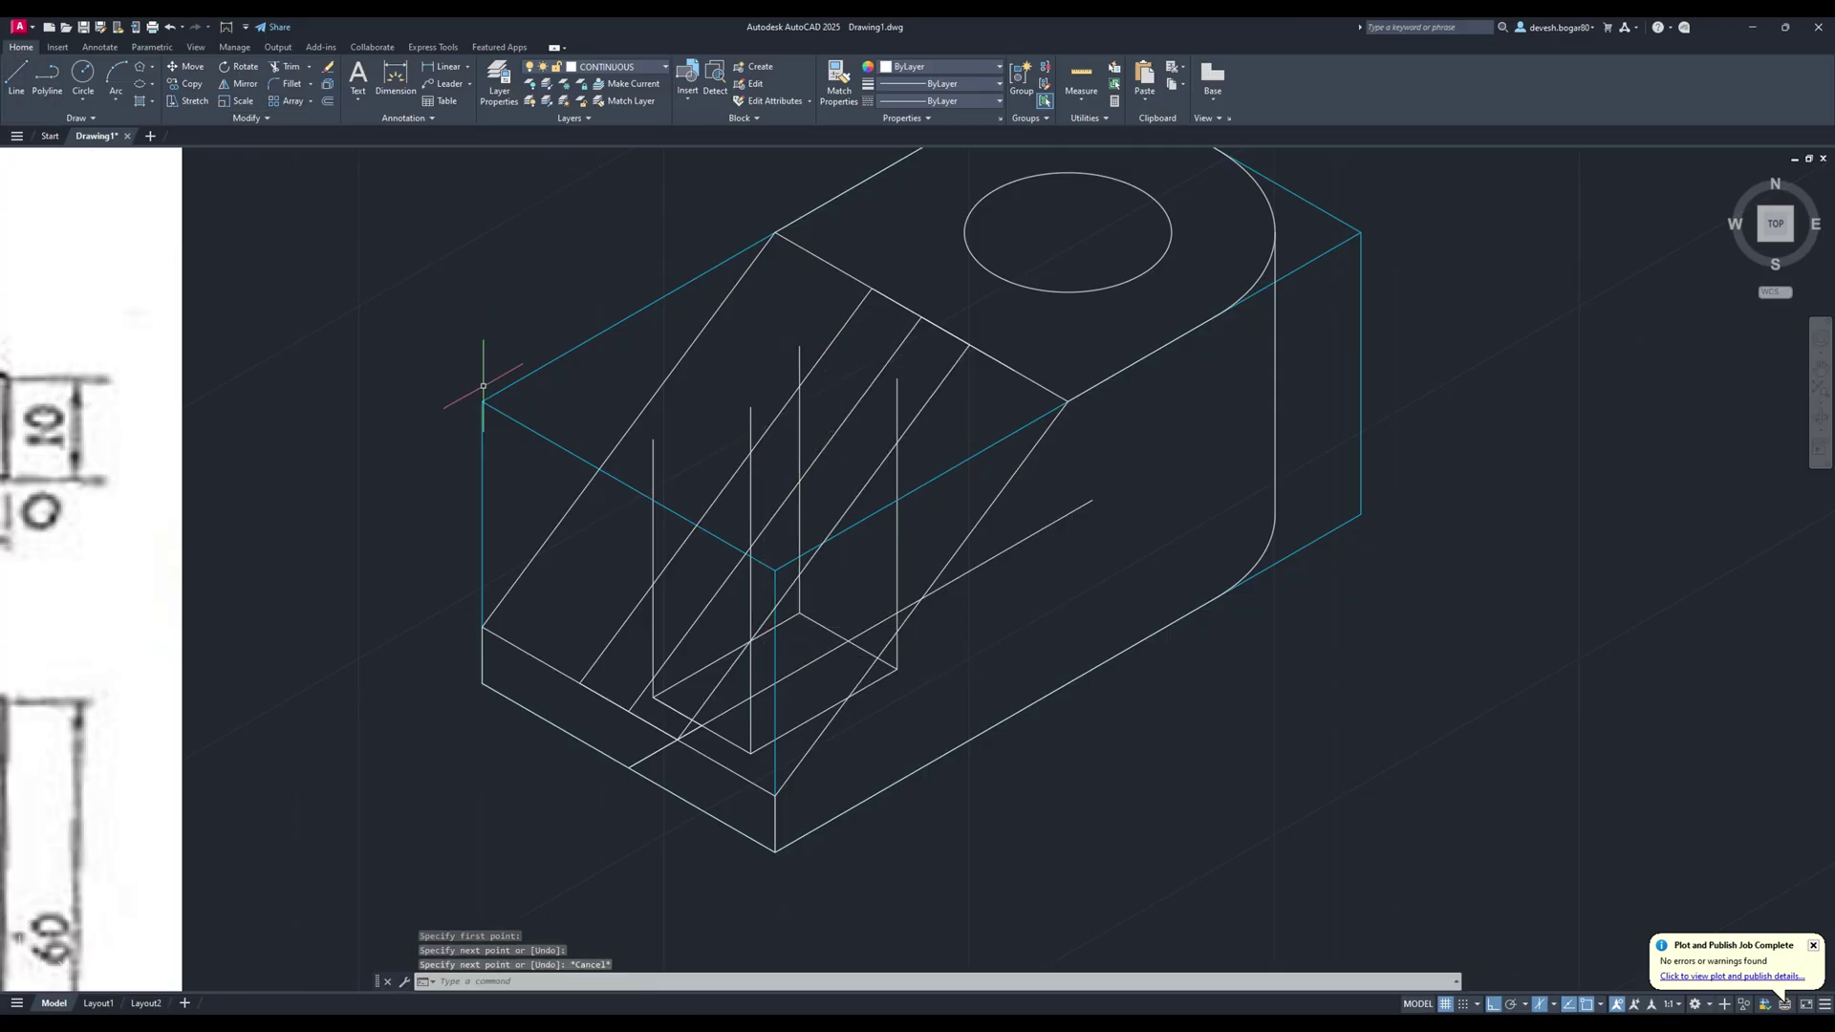
Draw the hole's upper and lower short edges on the sloped face, joining the points where the verticals cross the outer guide lines.
key("space")
left_click(799, 385)
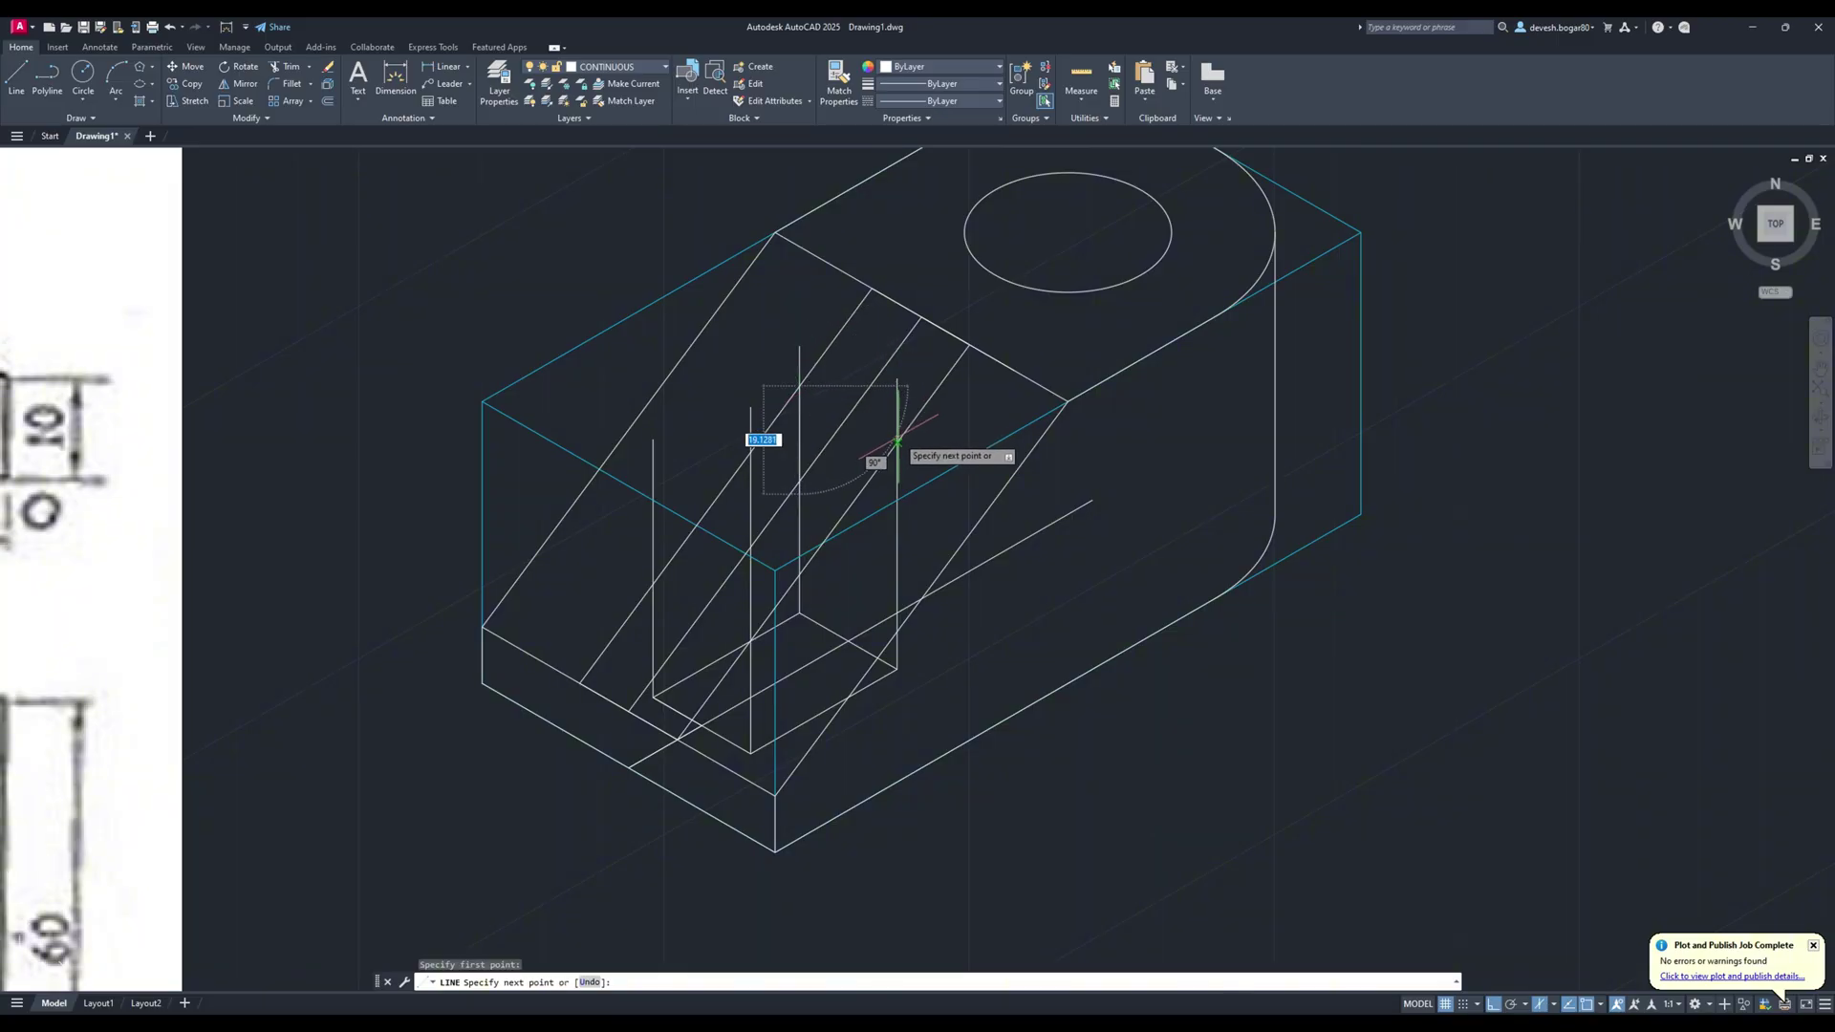
left_click(897, 443)
key("space")
key("space")
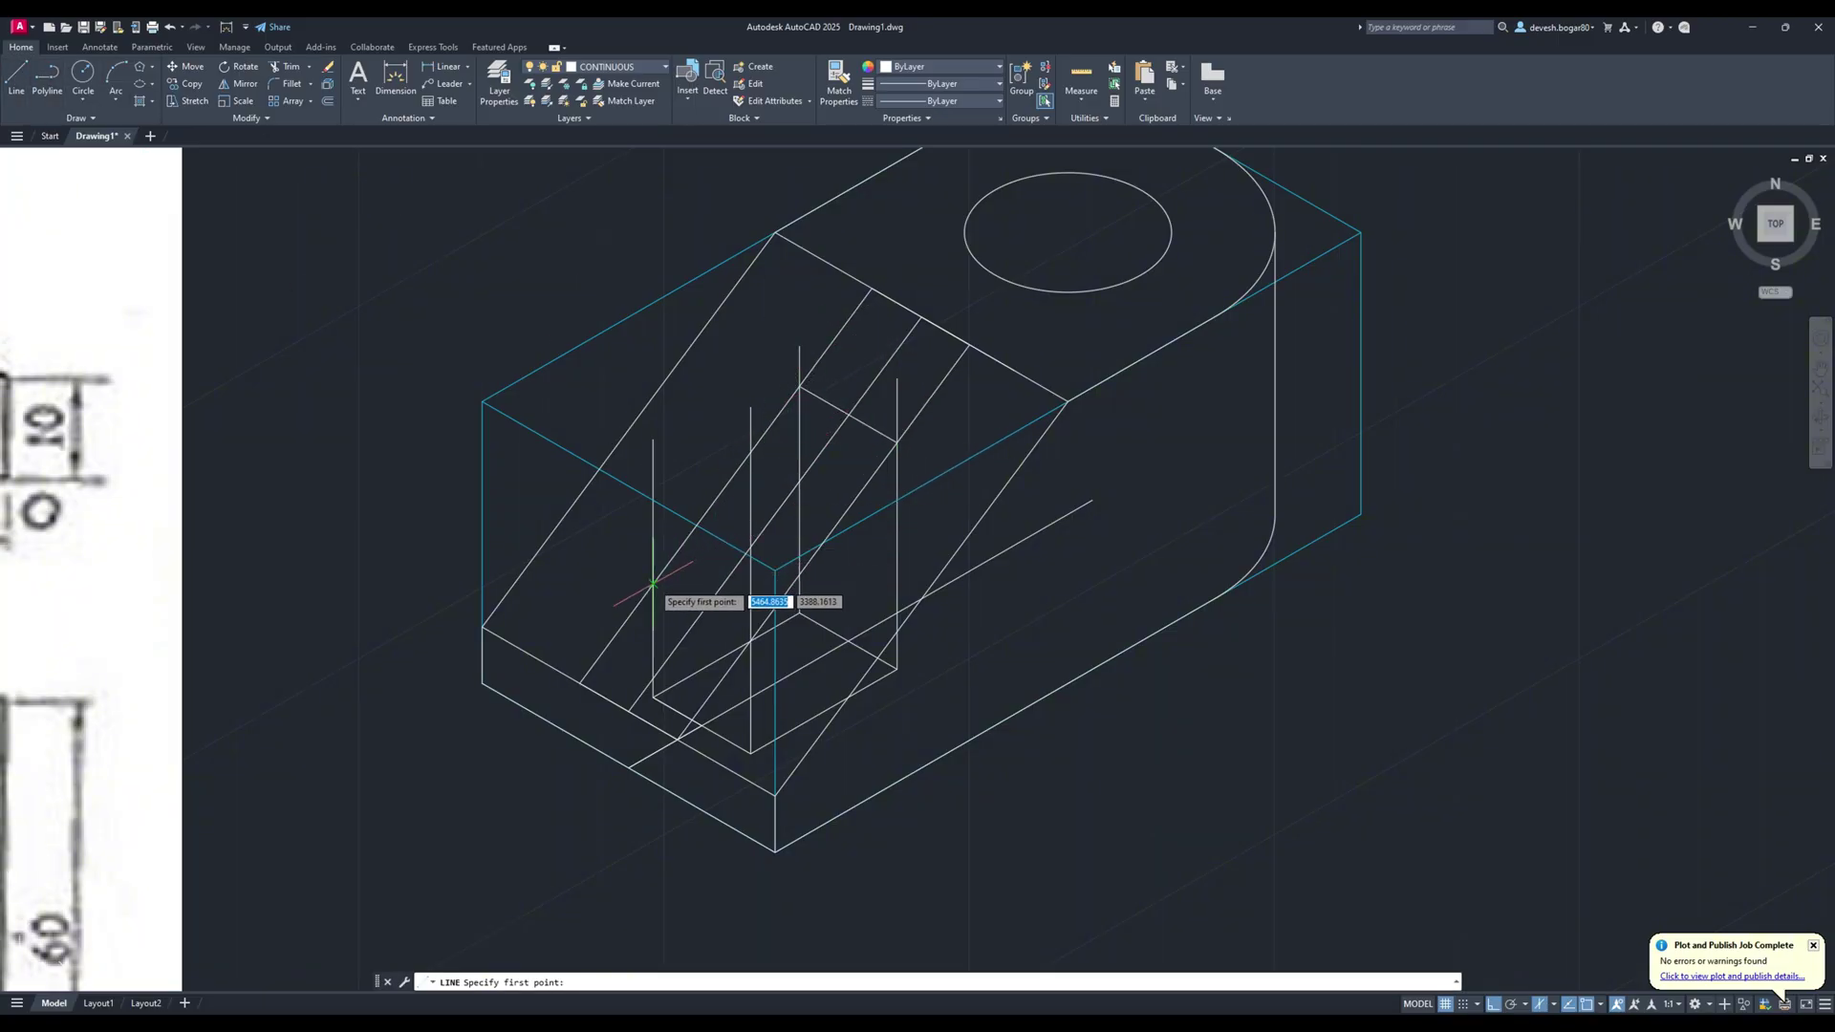
left_click(653, 696)
left_click(752, 640)
key("Escape")
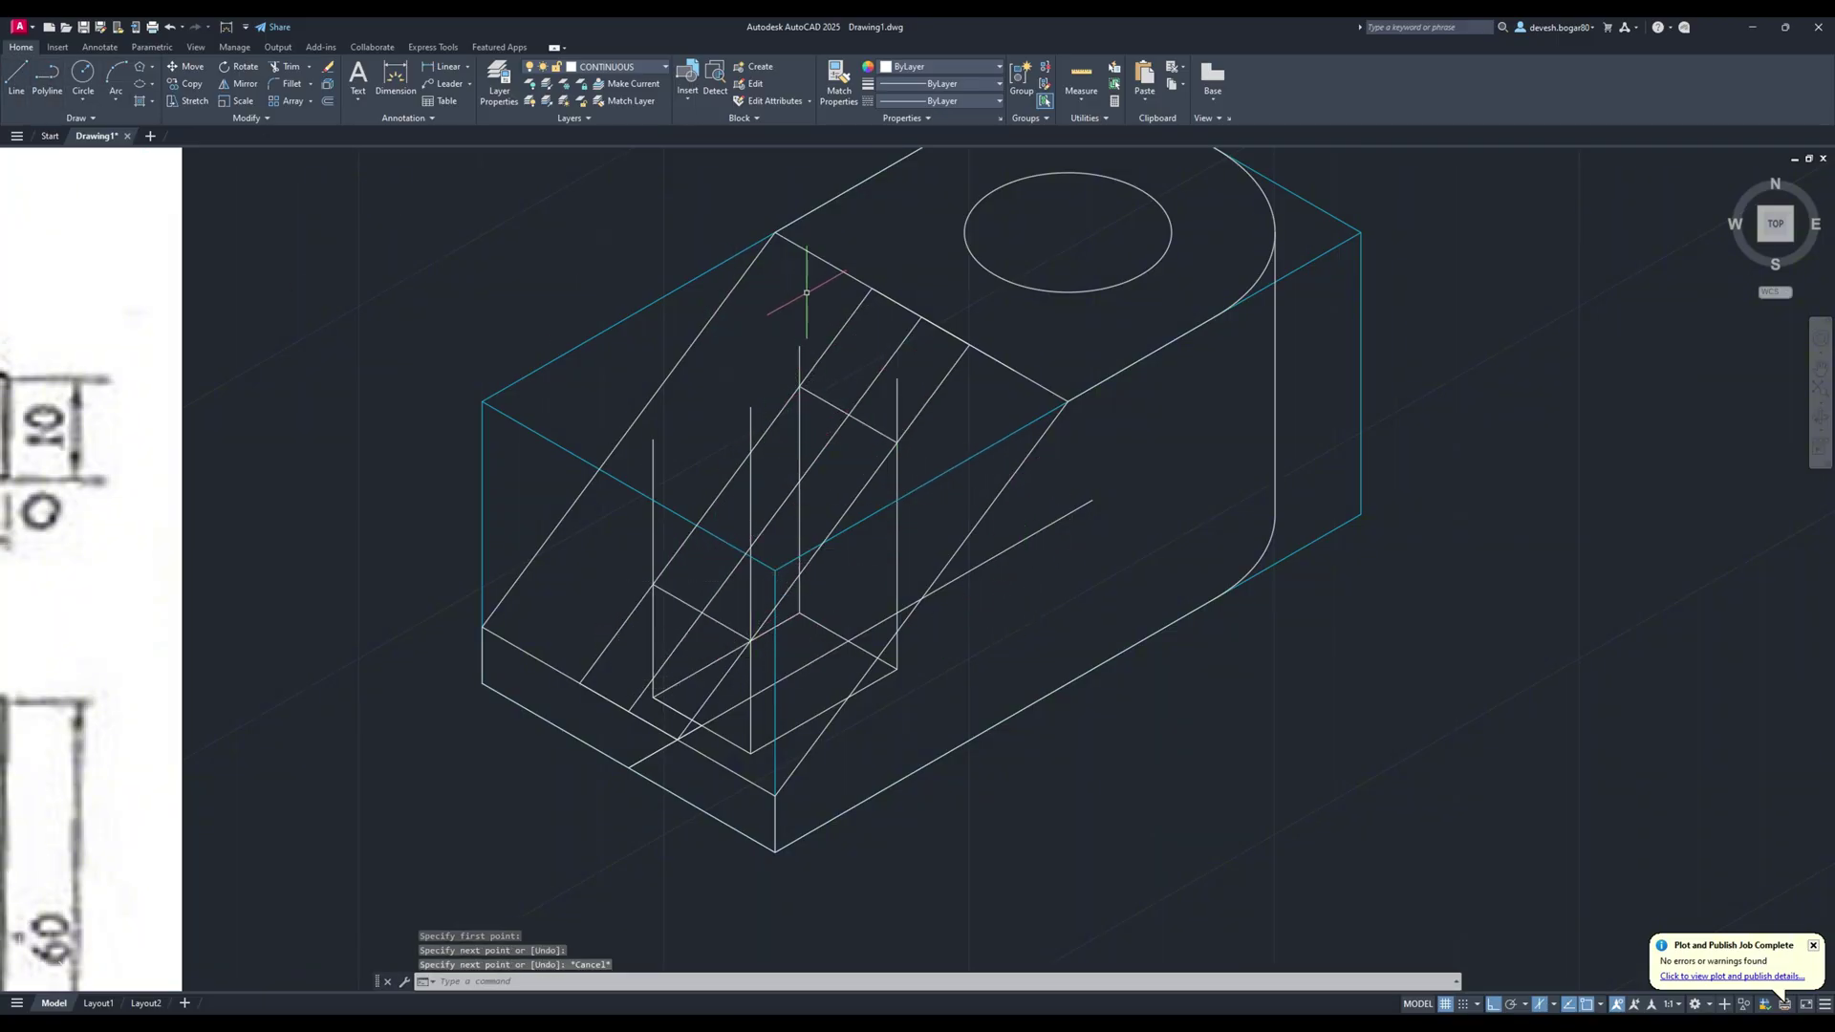
Trim the vertical construction lines and slope guide lines above and inside the rectangular hole, plus the centre line beyond the side face.
left_click(284, 71)
mouse_move(740, 506)
left_mouse_down()
mouse_move(822, 487)
mouse_move(753, 538)
left_mouse_up()
mouse_move(806, 335)
left_mouse_down()
mouse_move(704, 463)
mouse_move(657, 481)
left_mouse_up()
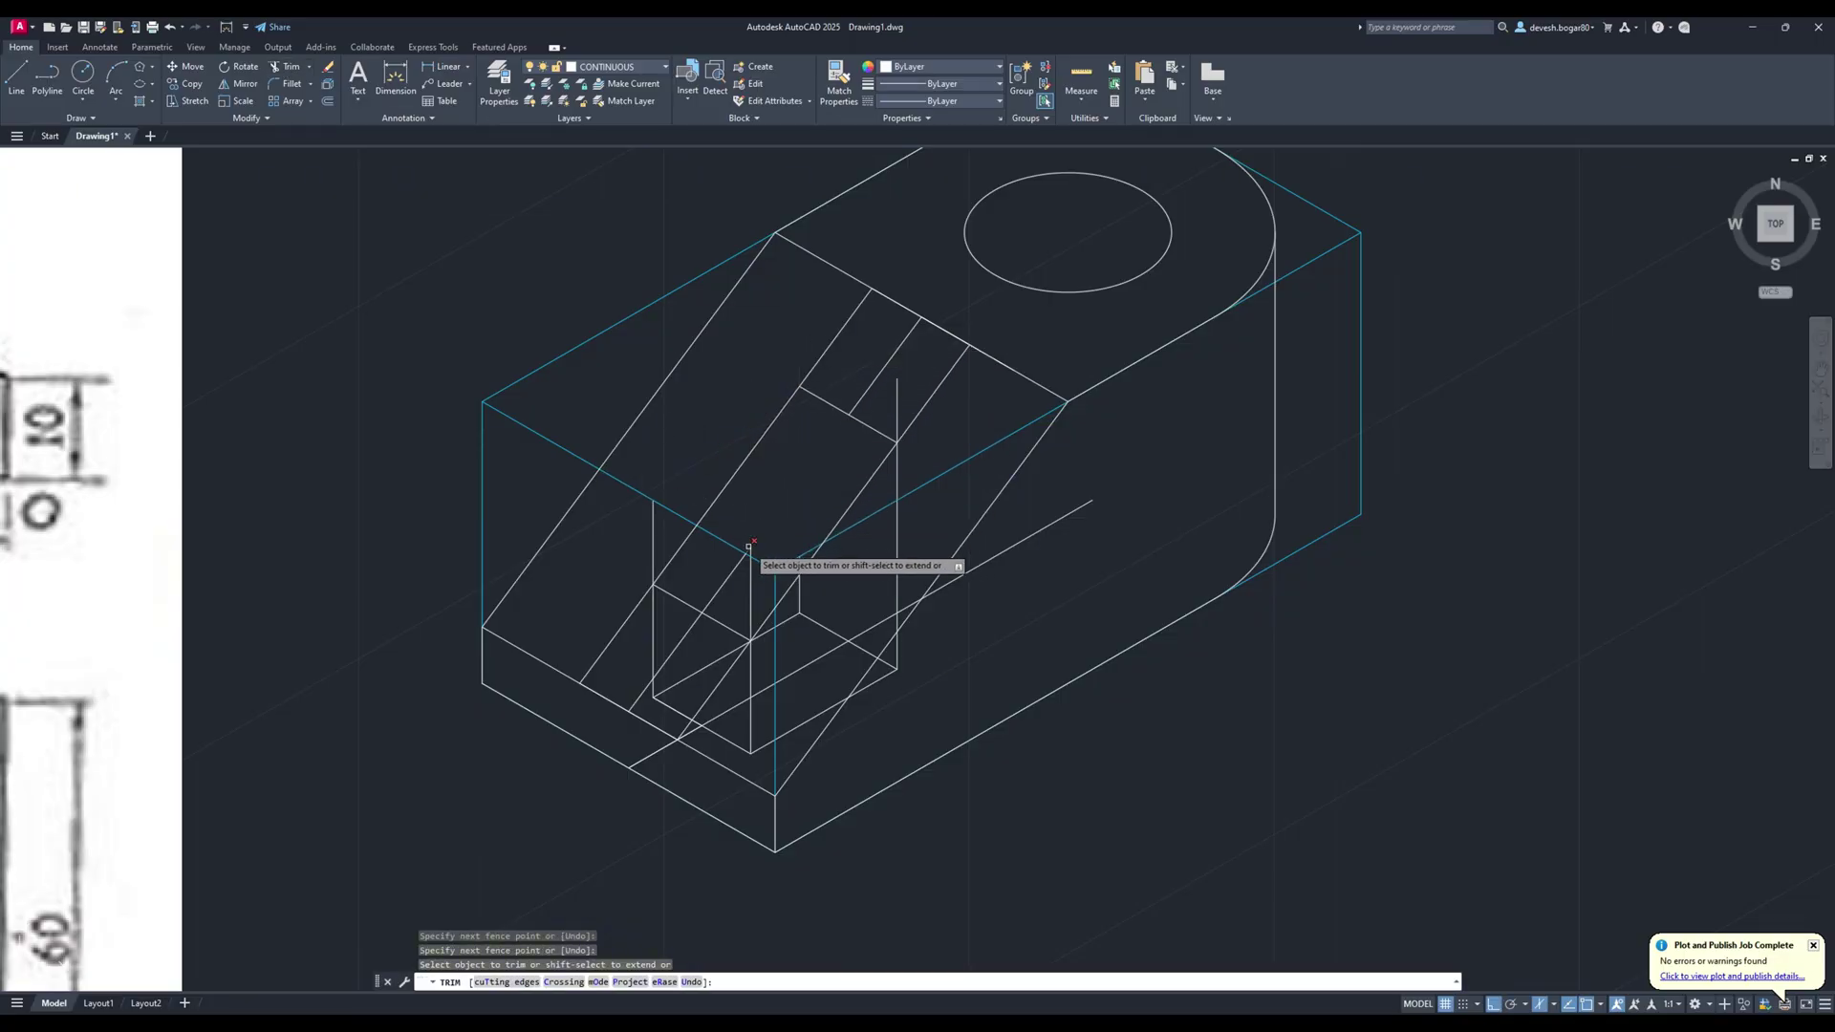
mouse_move(700, 571)
left_mouse_down()
mouse_move(804, 593)
mouse_move(821, 712)
mouse_move(923, 522)
left_mouse_up()
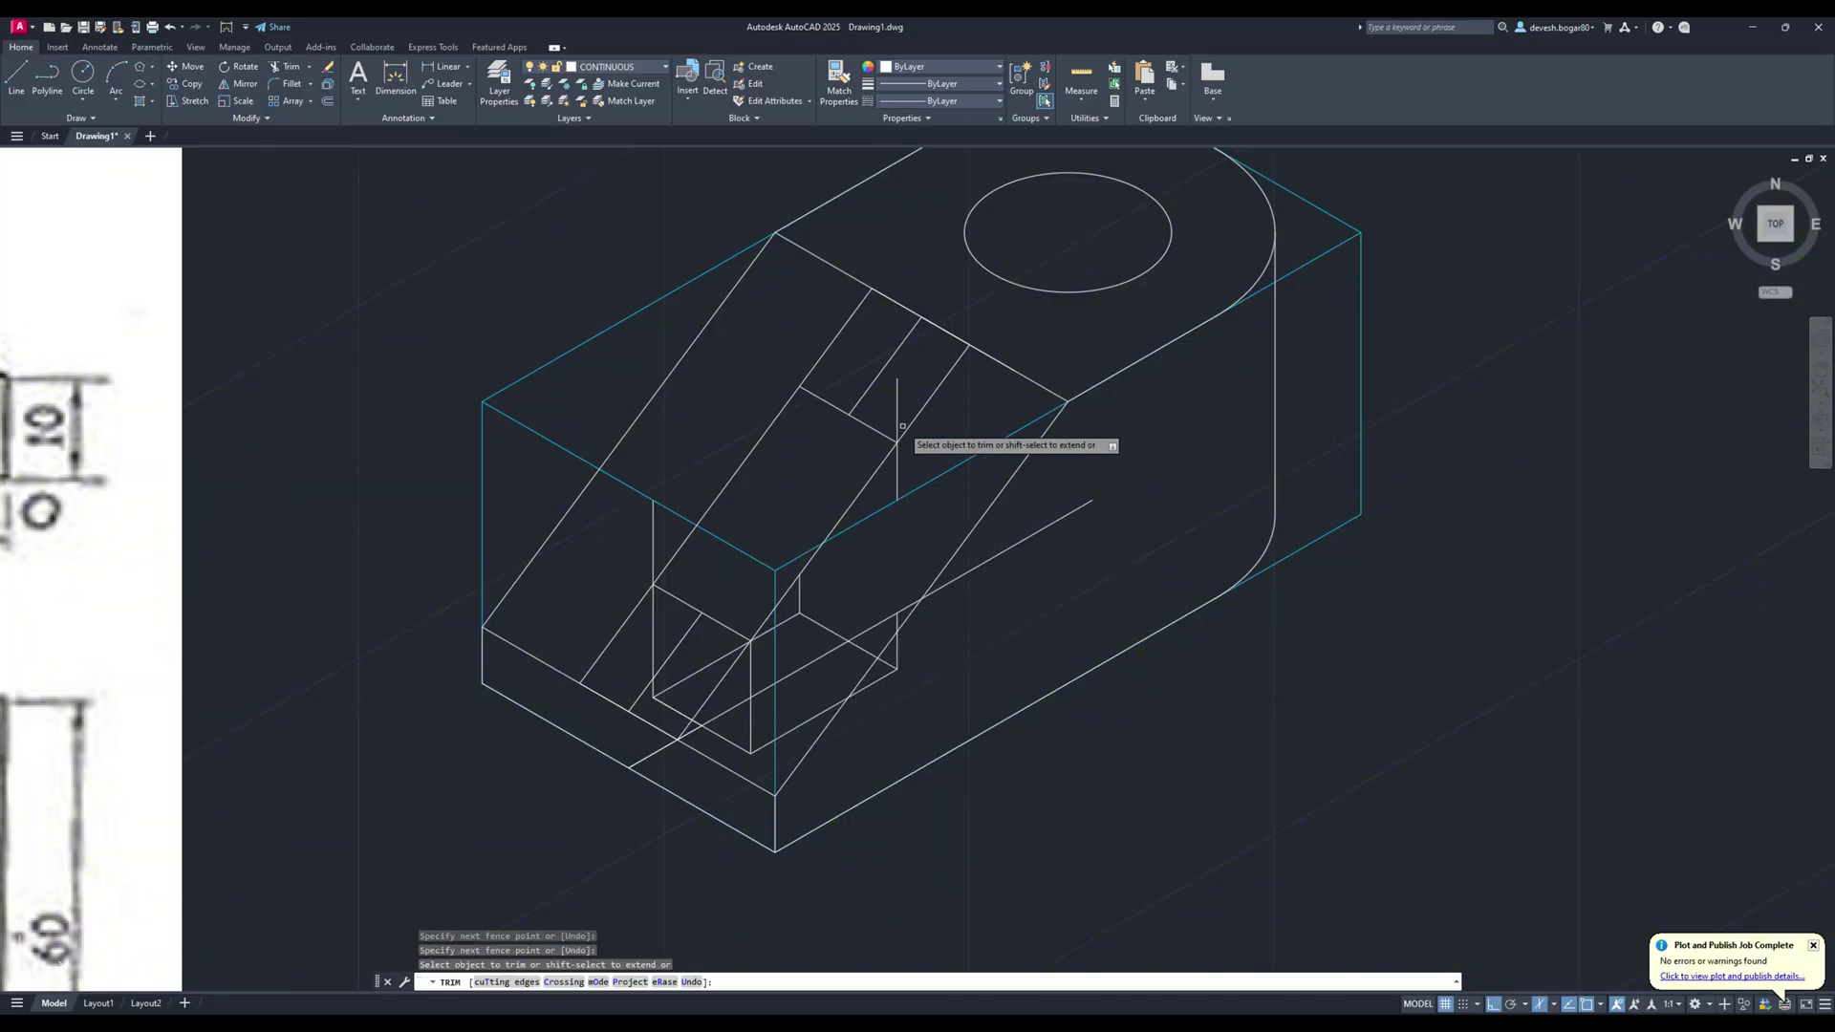
mouse_move(818, 334)
left_mouse_down()
mouse_move(973, 466)
mouse_move(874, 523)
mouse_move(898, 481)
left_mouse_up()
key("ctrl+z")
key("ctrl+z")
left_click_drag(818, 321, 954, 430)
left_click(897, 463)
left_click_drag(996, 514, 990, 576)
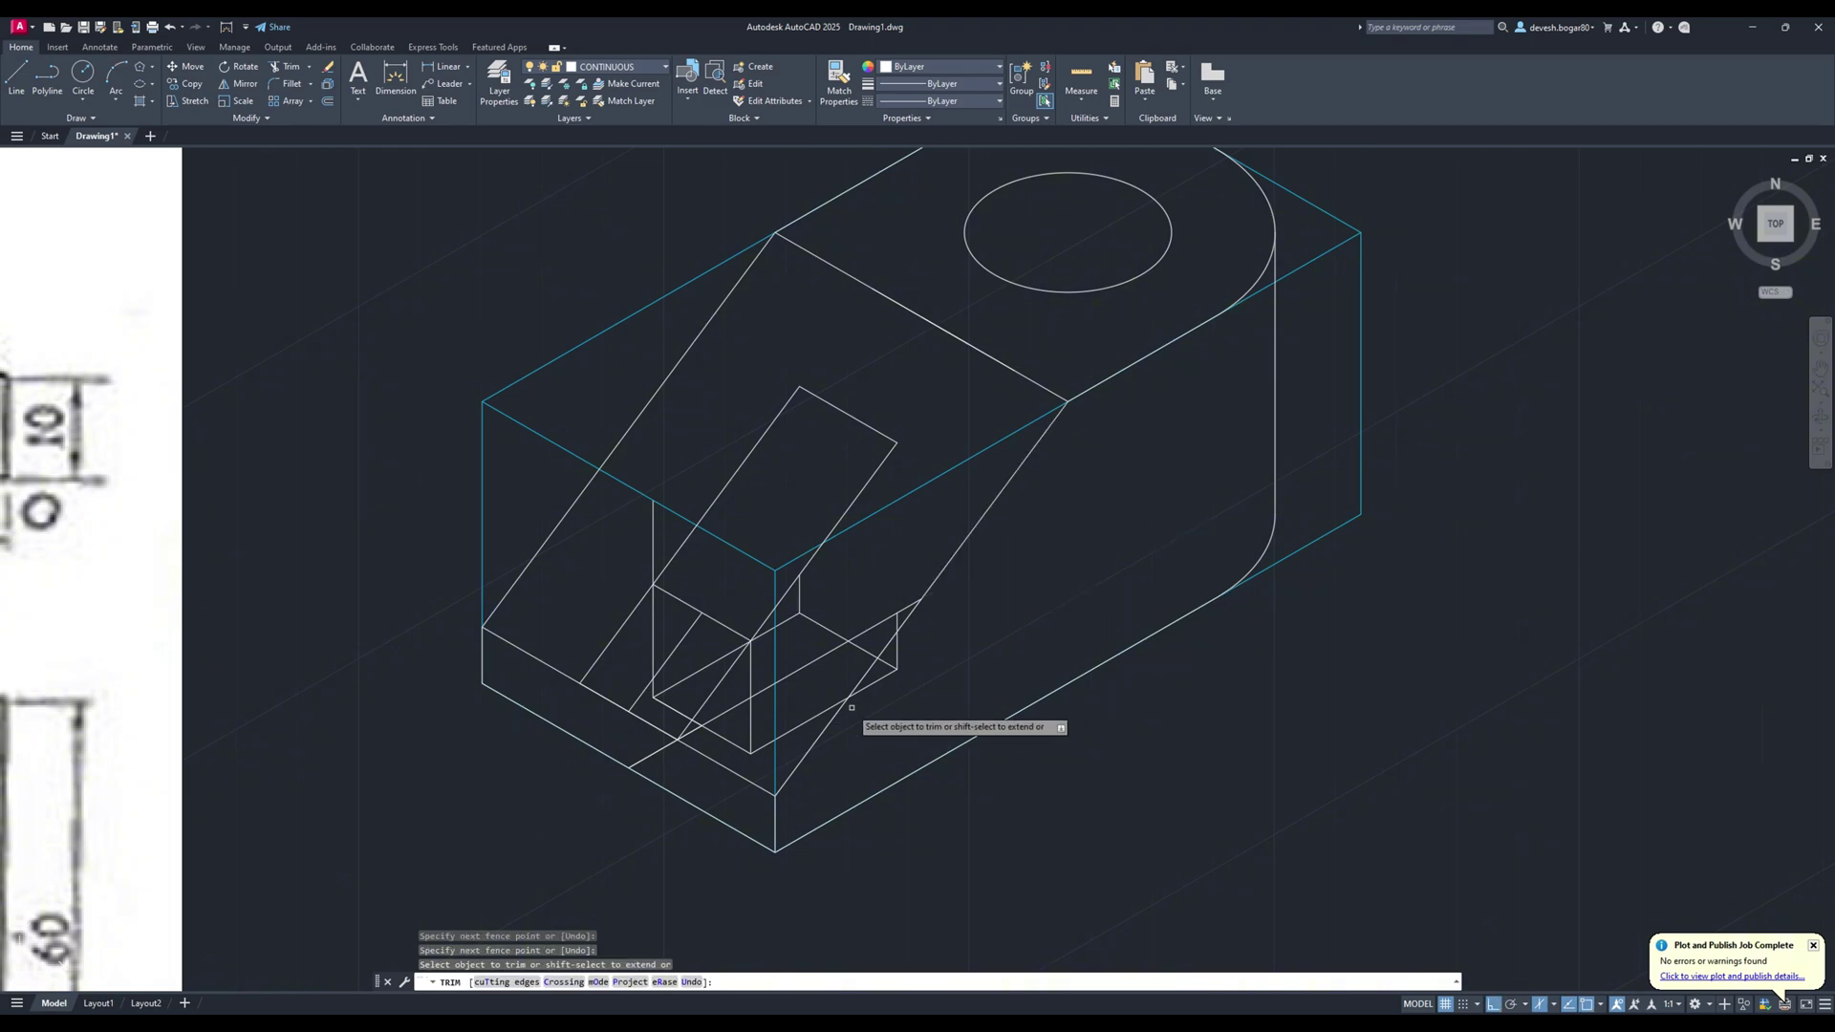
Trim away the hole's base rectangle, the remaining verticals and the guide lines near the end face, leaving only the hole outline on the slope.
left_click(897, 641)
left_click_drag(838, 600, 807, 693)
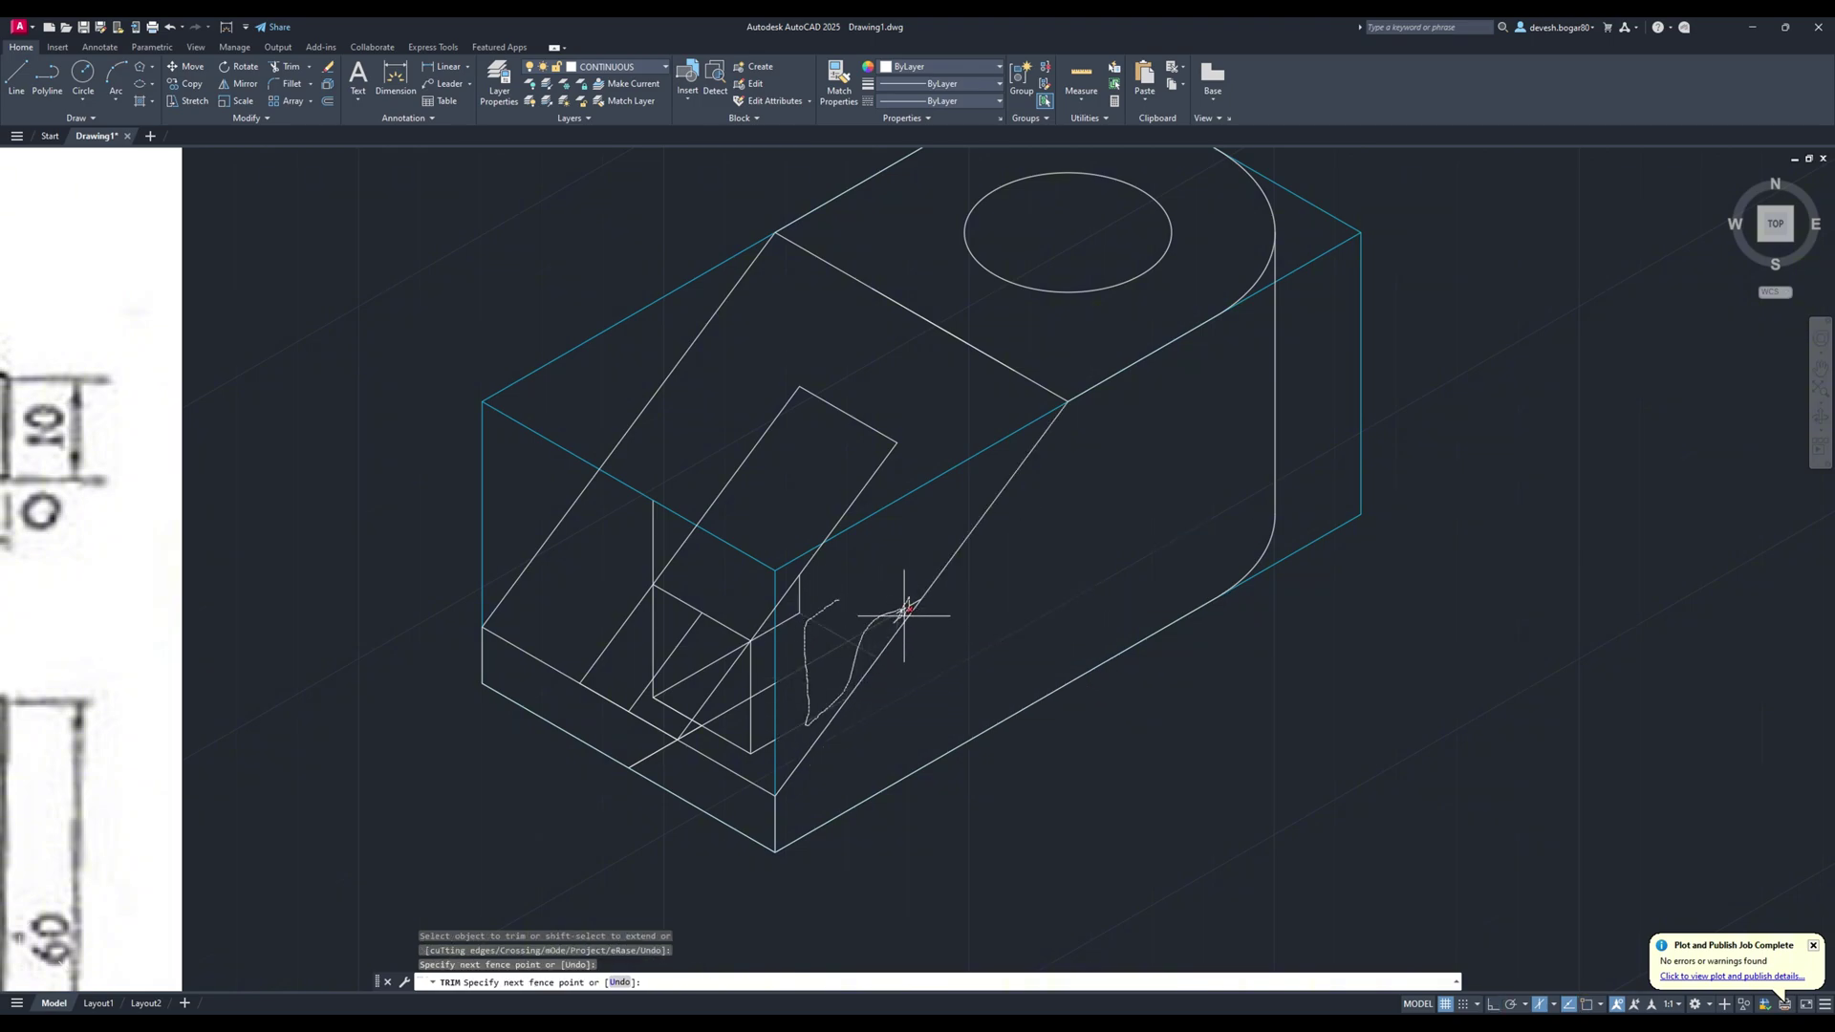
left_click_drag(905, 612, 903, 614)
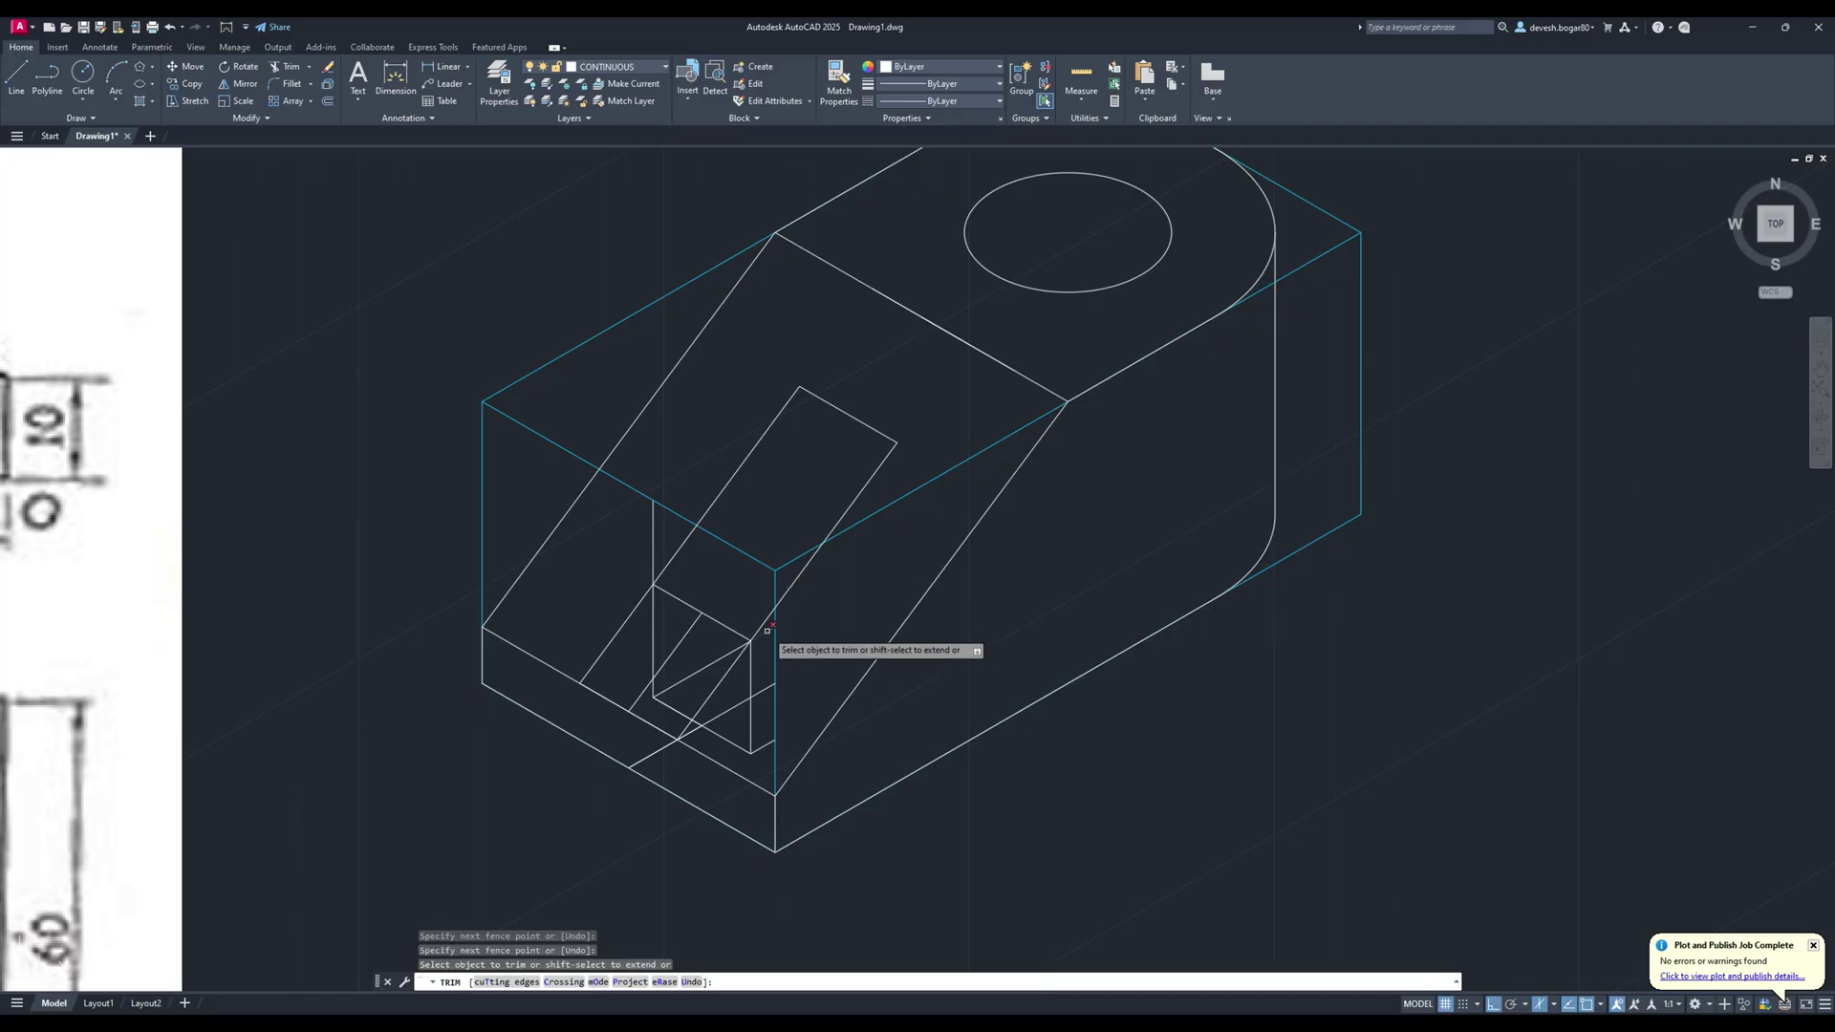
left_click_drag(619, 604, 731, 714)
mouse_move(616, 656)
left_mouse_down()
mouse_move(720, 712)
mouse_move(692, 724)
left_mouse_up()
left_click_drag(683, 760, 650, 740)
left_click_drag(668, 545, 640, 565)
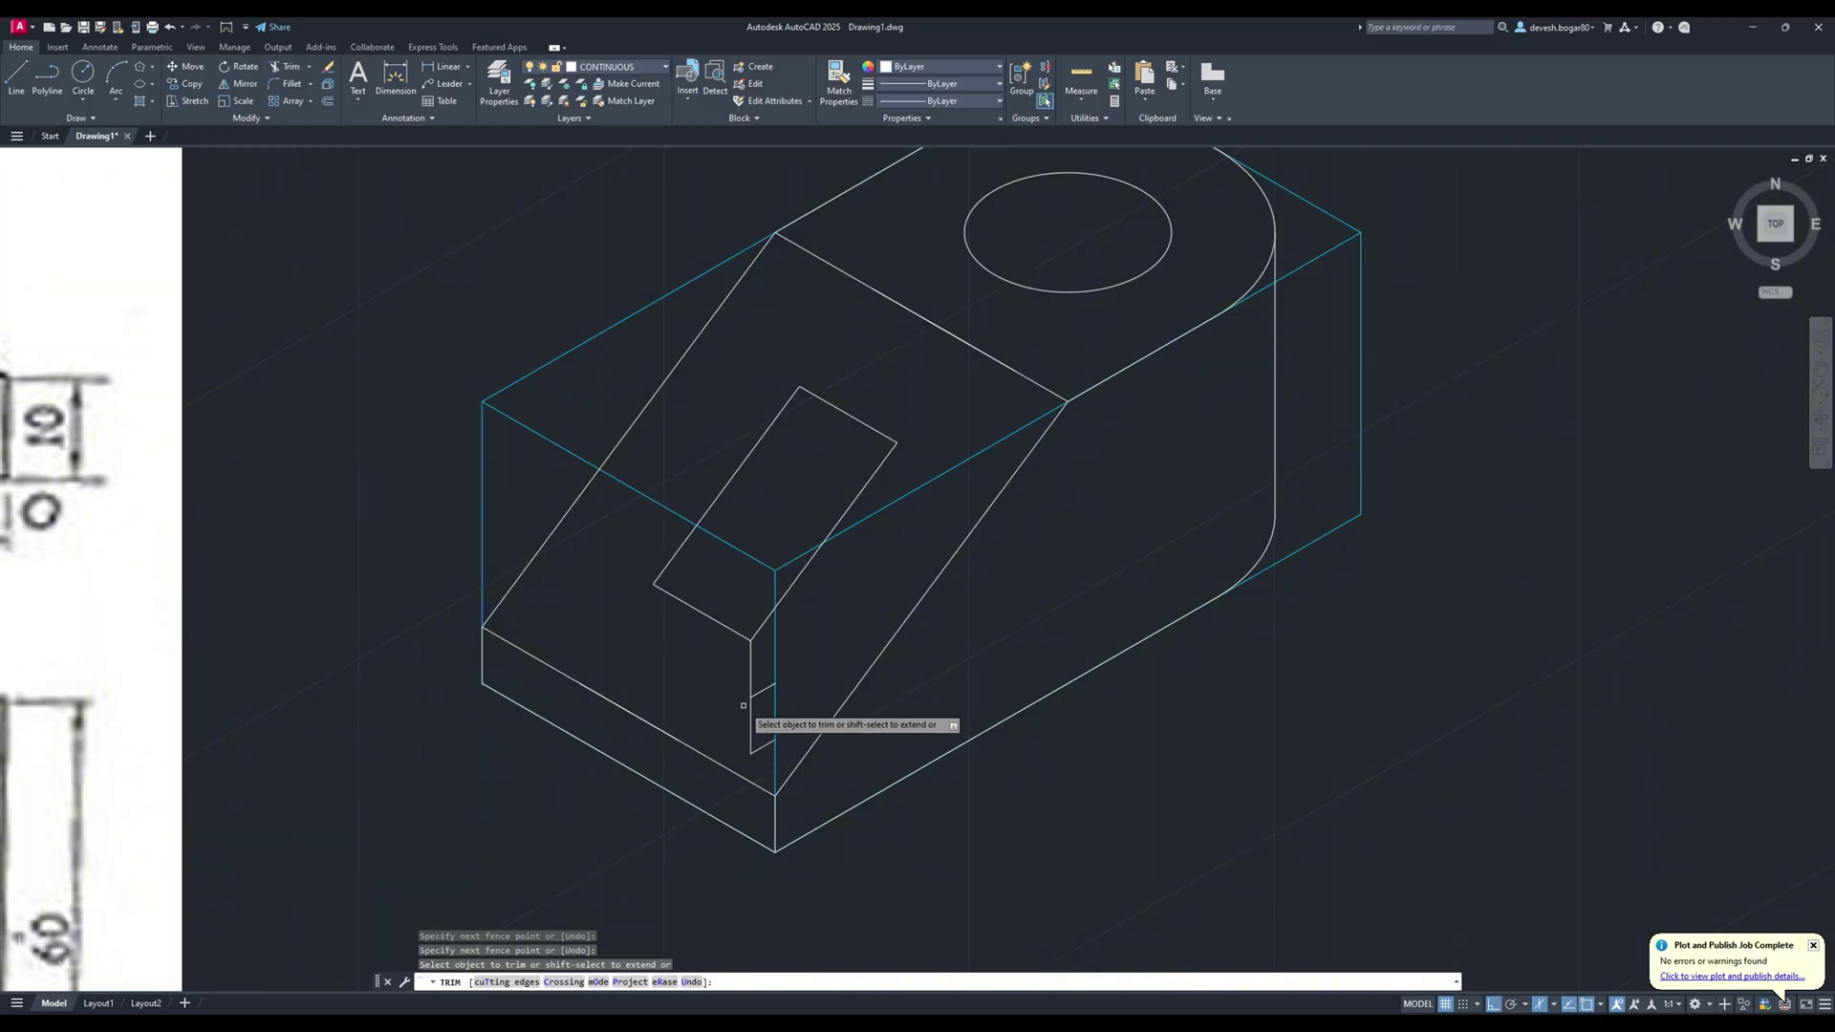
mouse_move(760, 669)
left_mouse_down()
mouse_move(744, 695)
mouse_move(771, 749)
left_mouse_up()
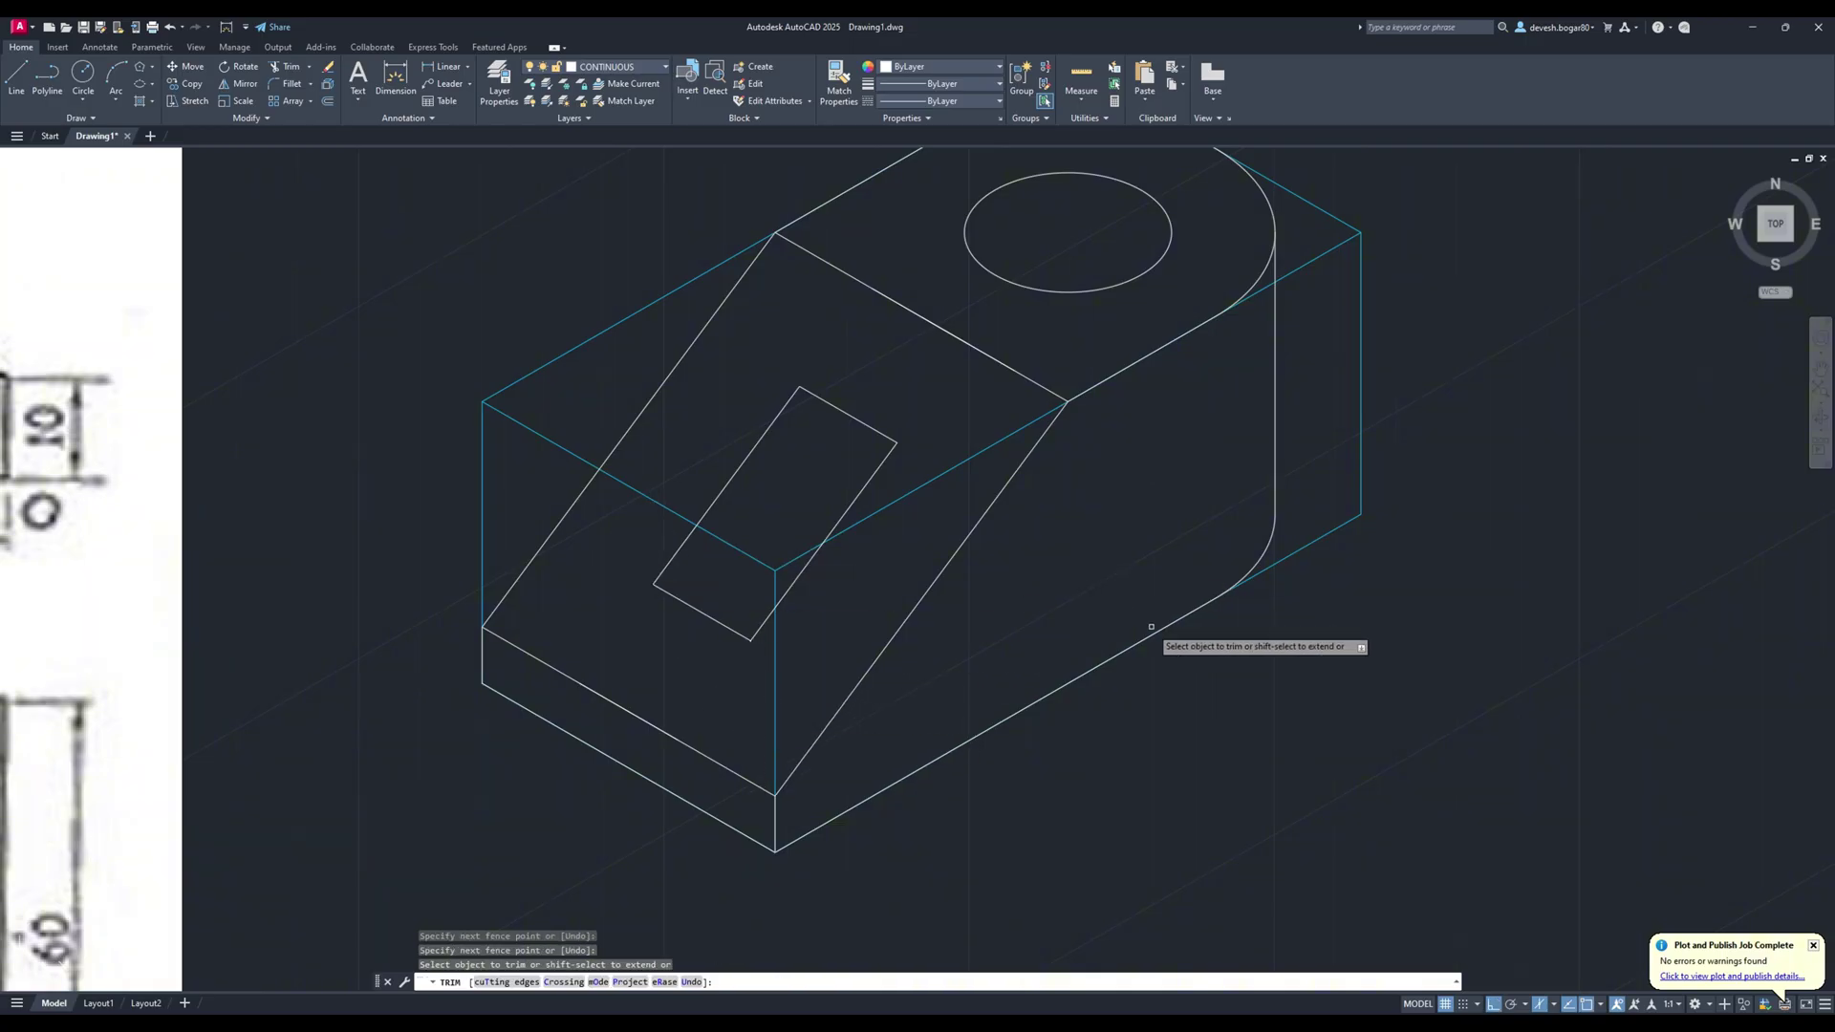
scroll(1167, 643, "down", 3)
key("Escape")
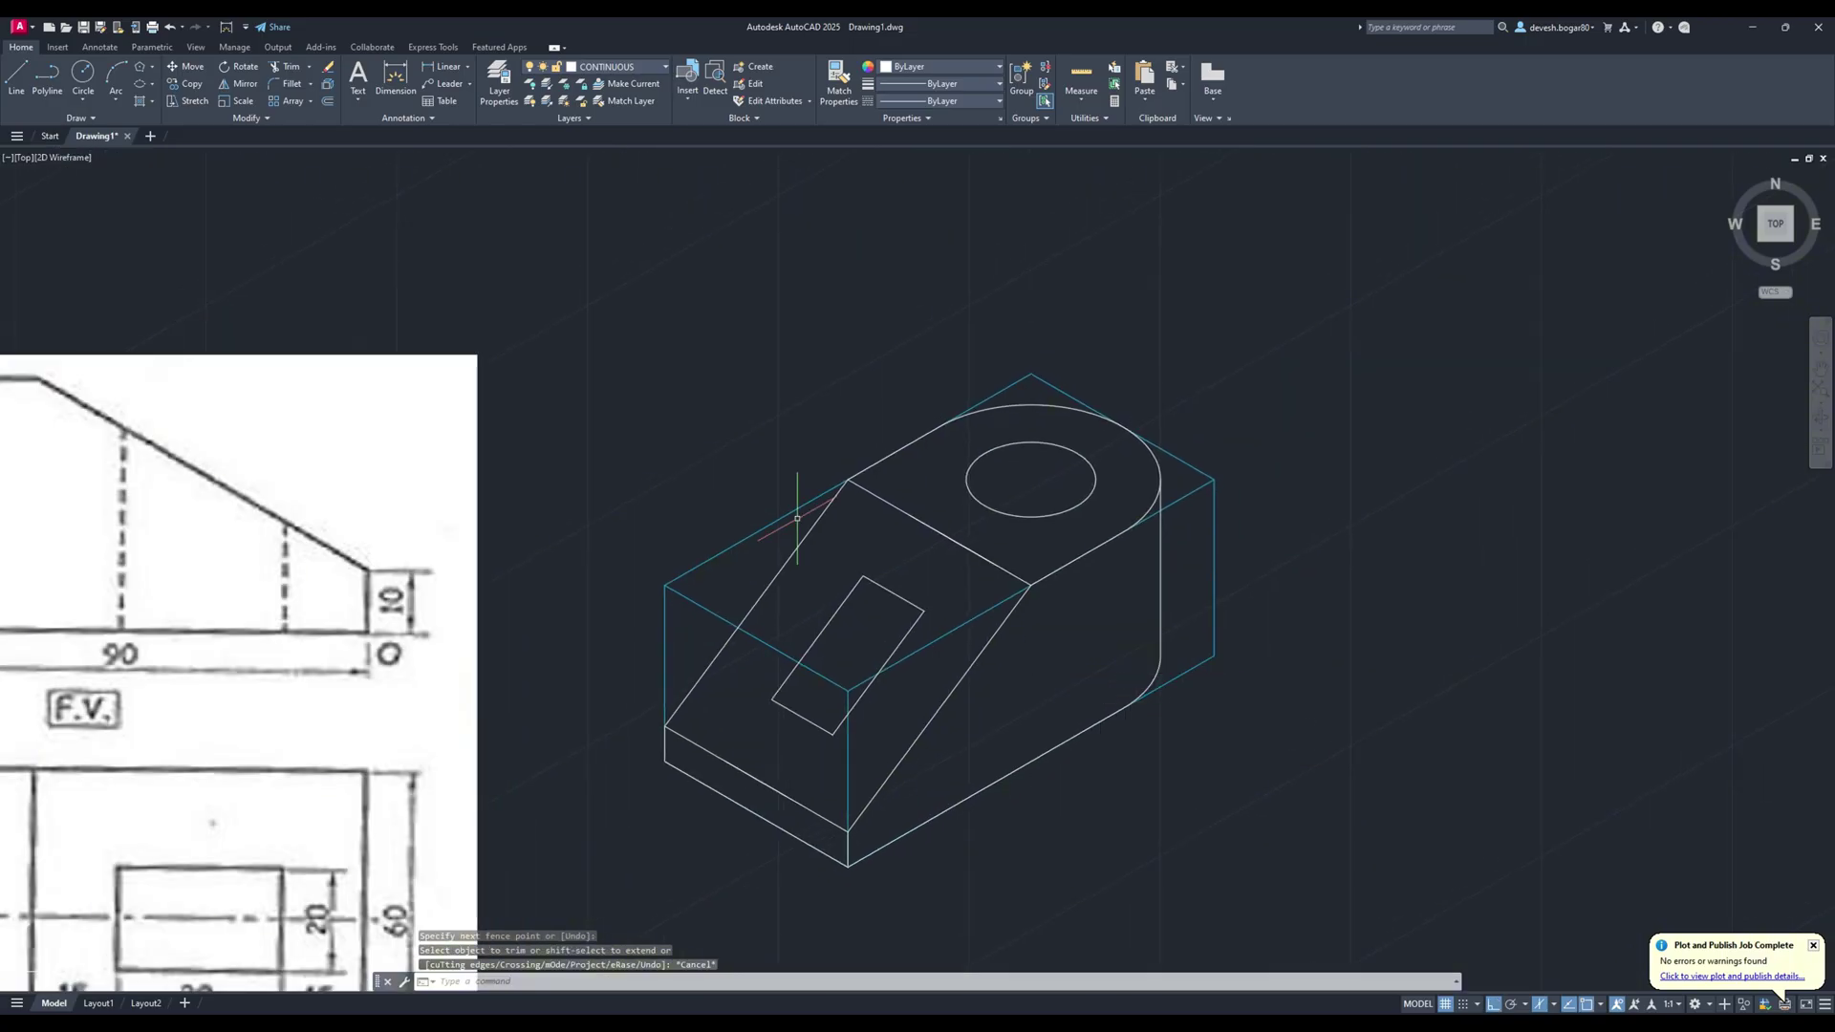
Draw a vertical line down from the hole's uppermost corner and trim the part extending past the hole's long edge.
left_click(17, 70)
left_click(863, 577)
left_click(863, 755)
key("Escape")
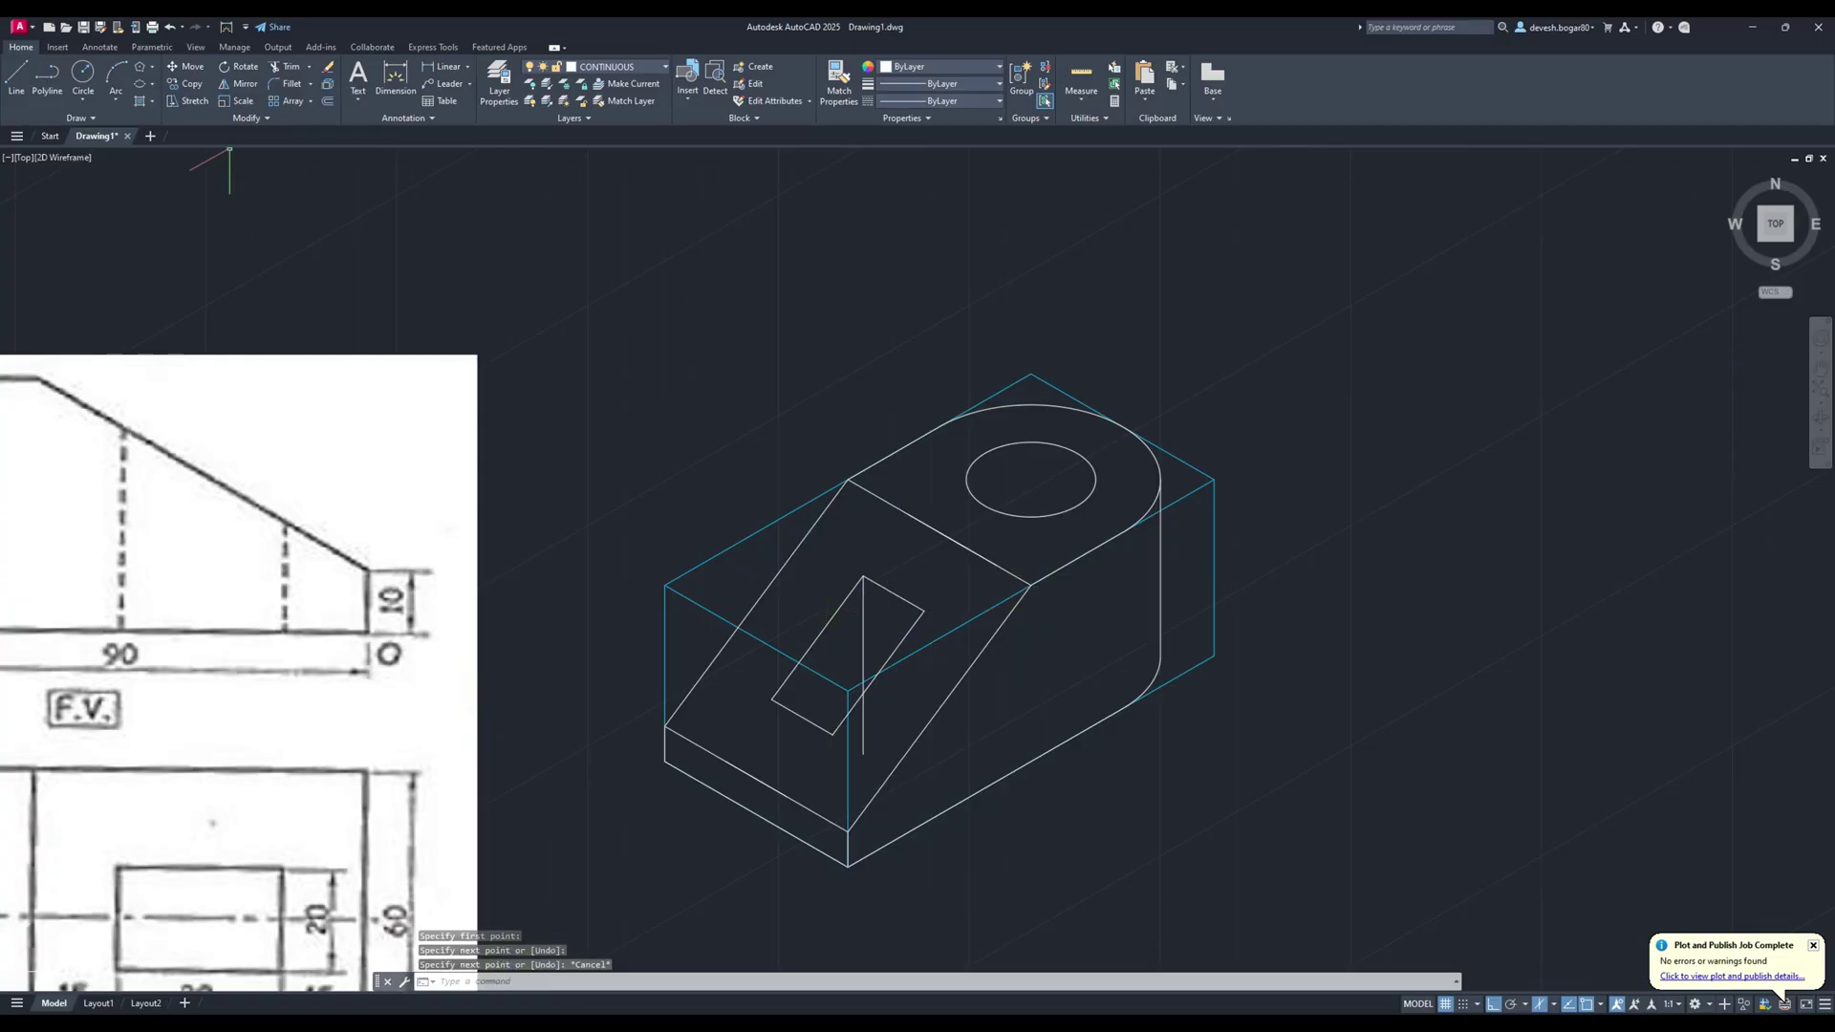
left_click(291, 67)
left_click_drag(869, 722, 851, 748)
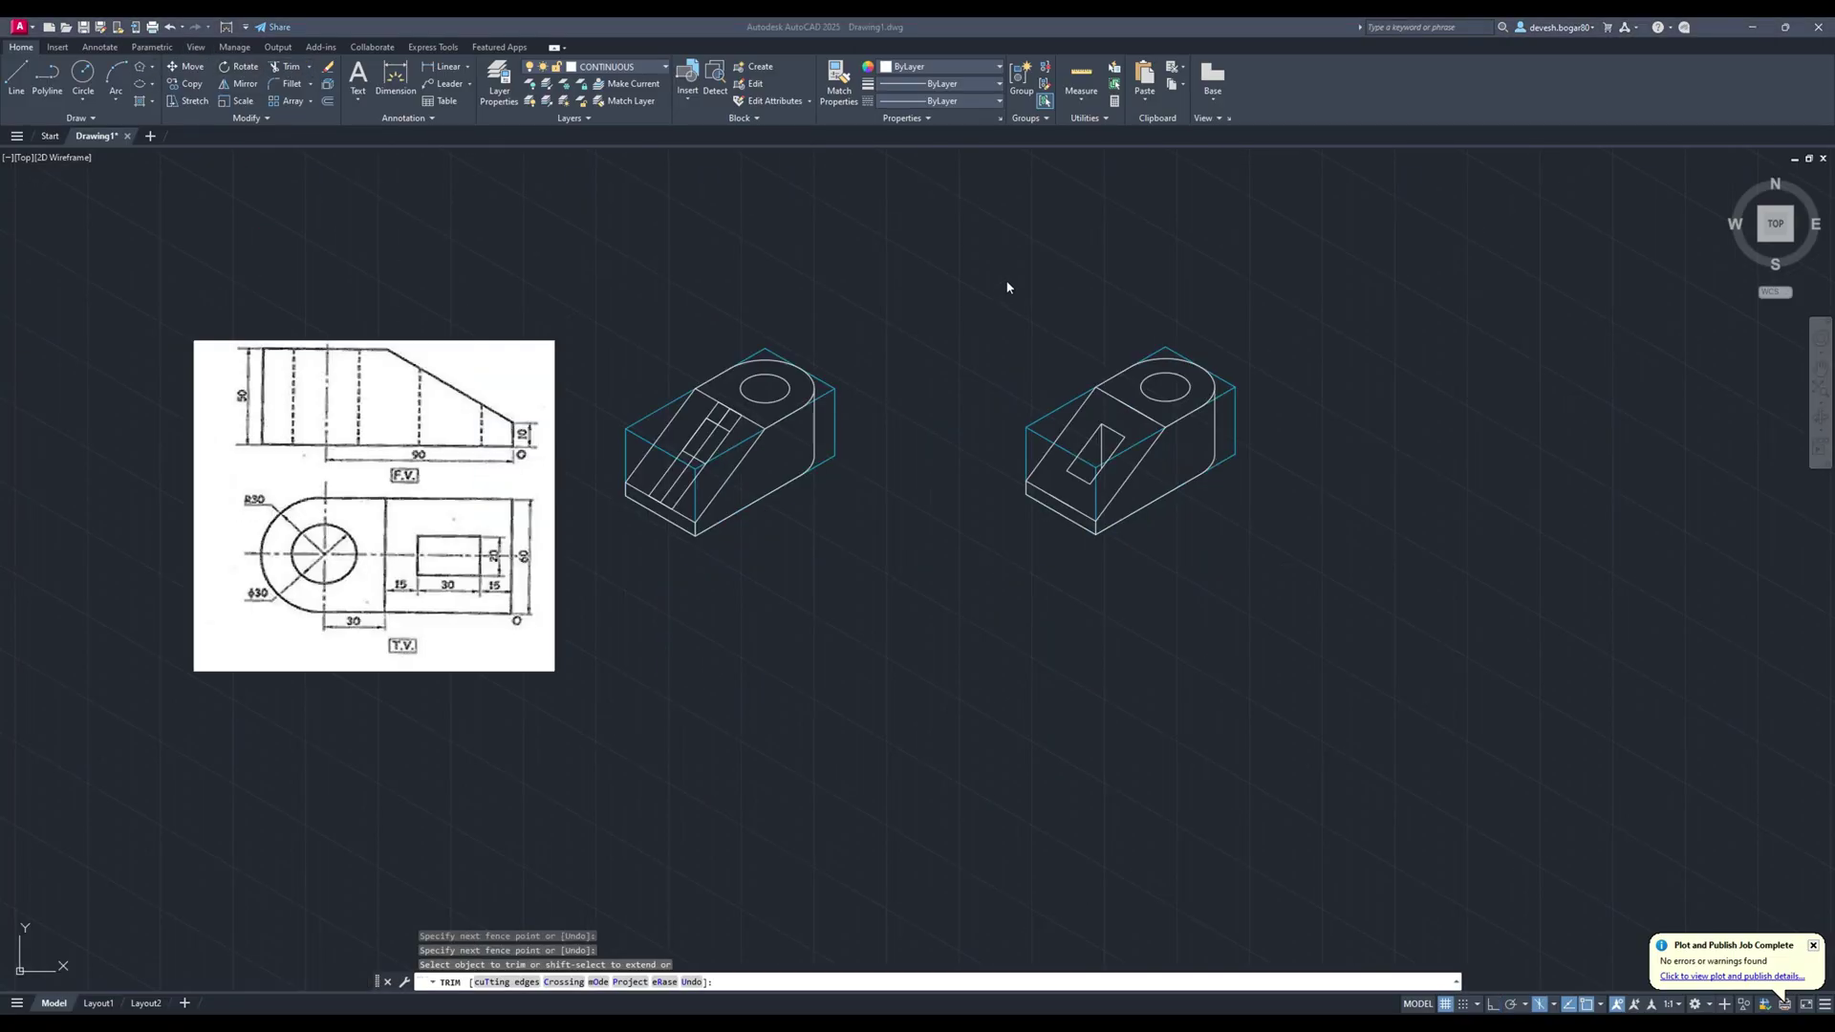
left_click(963, 287)
key("Escape")
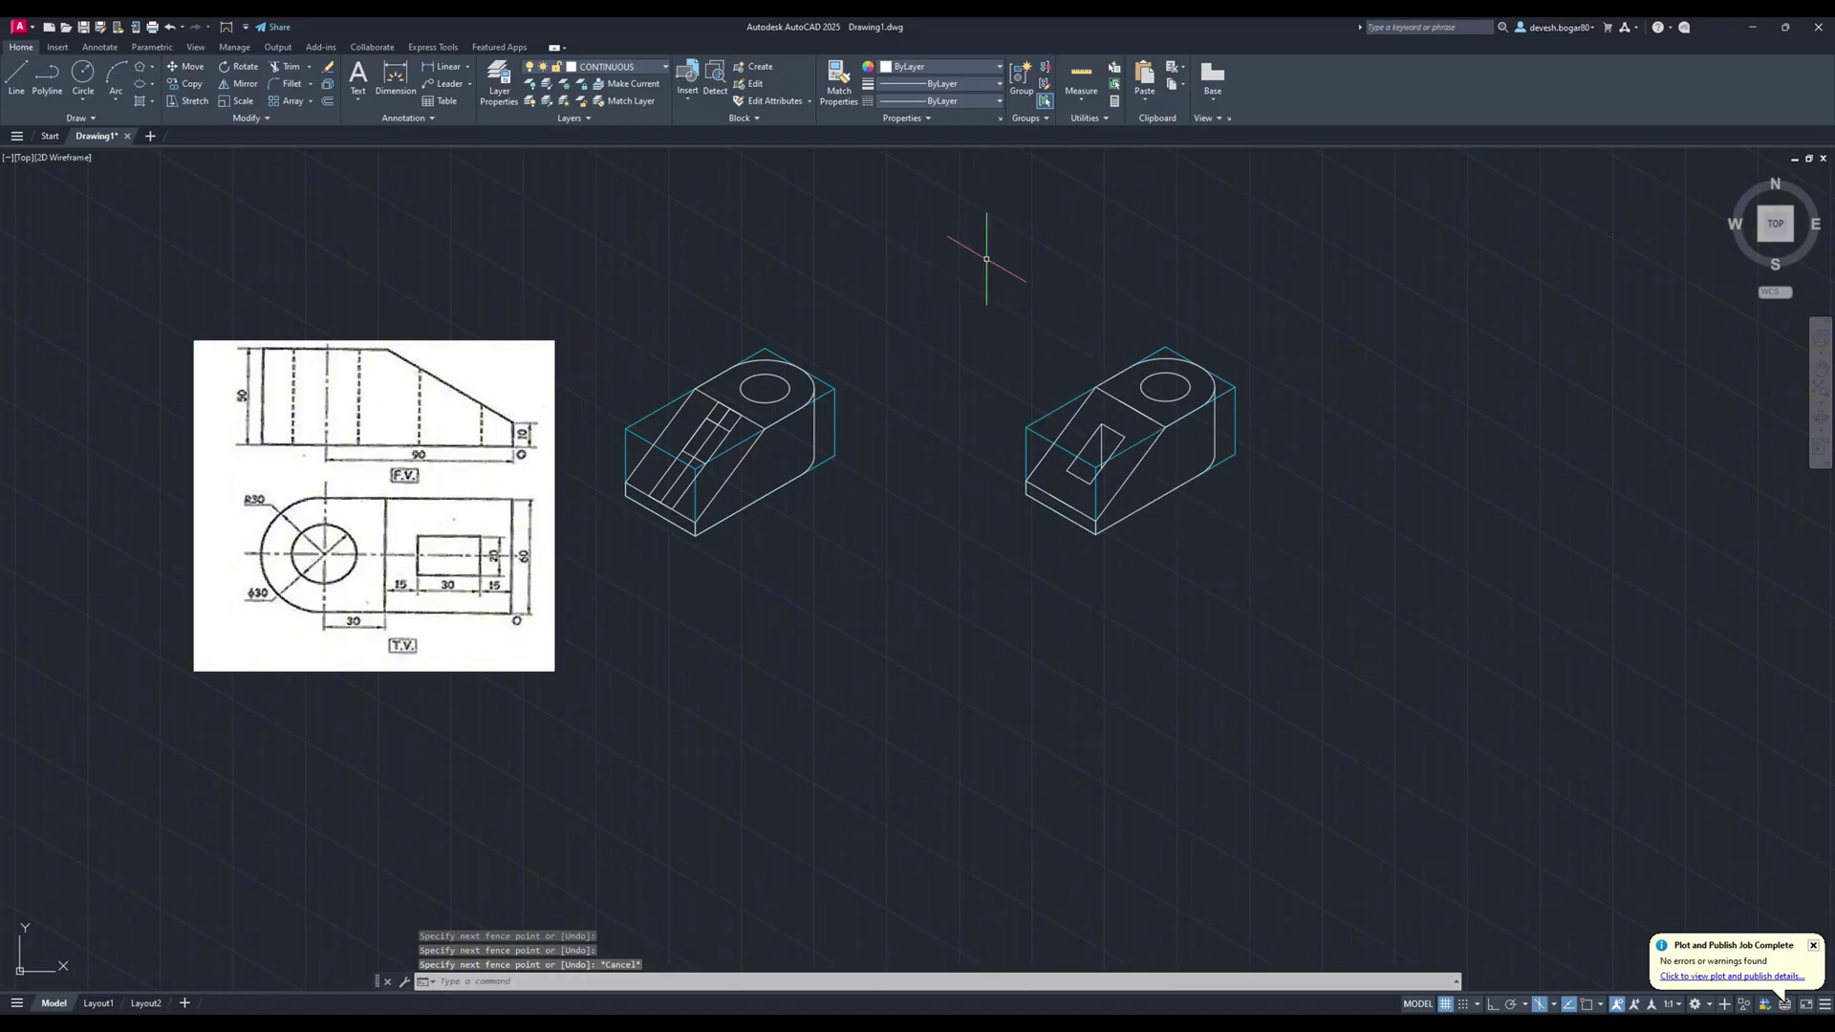
Move the finished block directly beneath the other block so the two can be compared.
left_click(1365, 669)
left_click_drag(1150, 500, 777, 667)
scroll(731, 423, "up", 5)
left_click(731, 424)
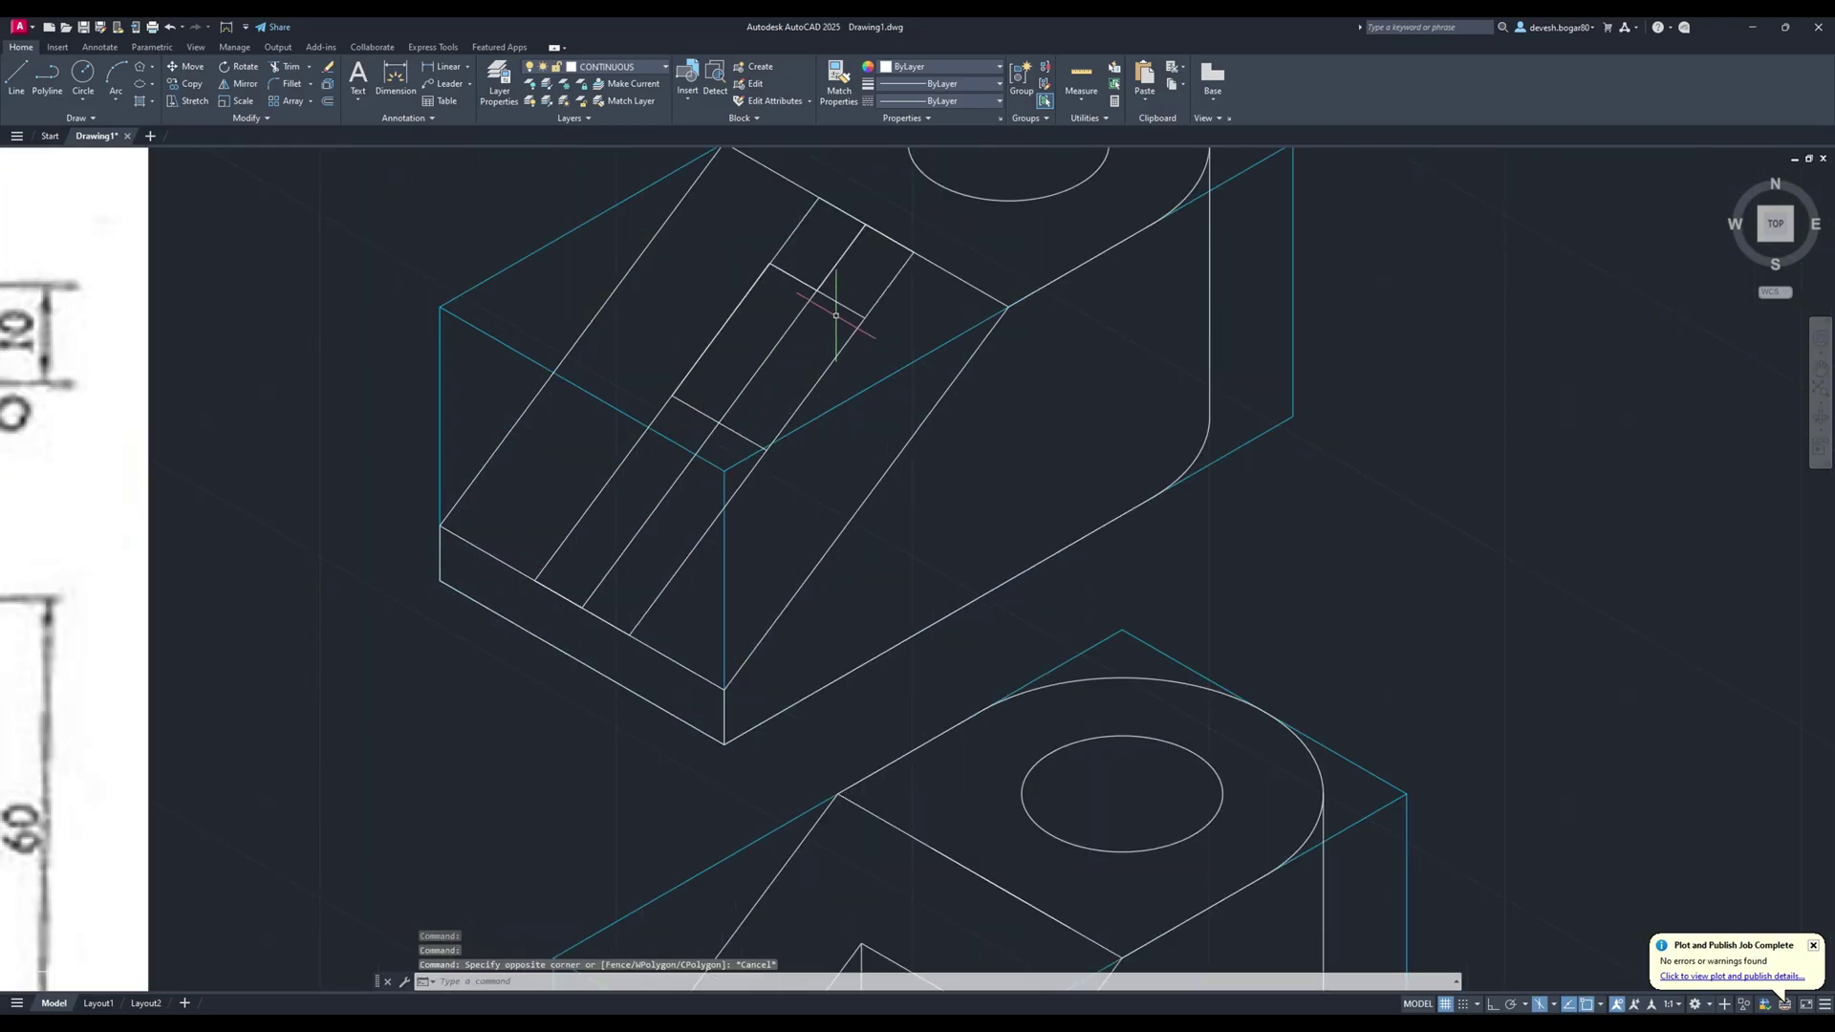
scroll(917, 519, "down", 2)
middle_click_drag(957, 488, 899, 224)
middle_click_drag(973, 441, 899, 616)
Trim the guide lines inside and above the rectangular hole on the upper block, undoing the cut that removes its sloped side edge.
left_click(285, 66)
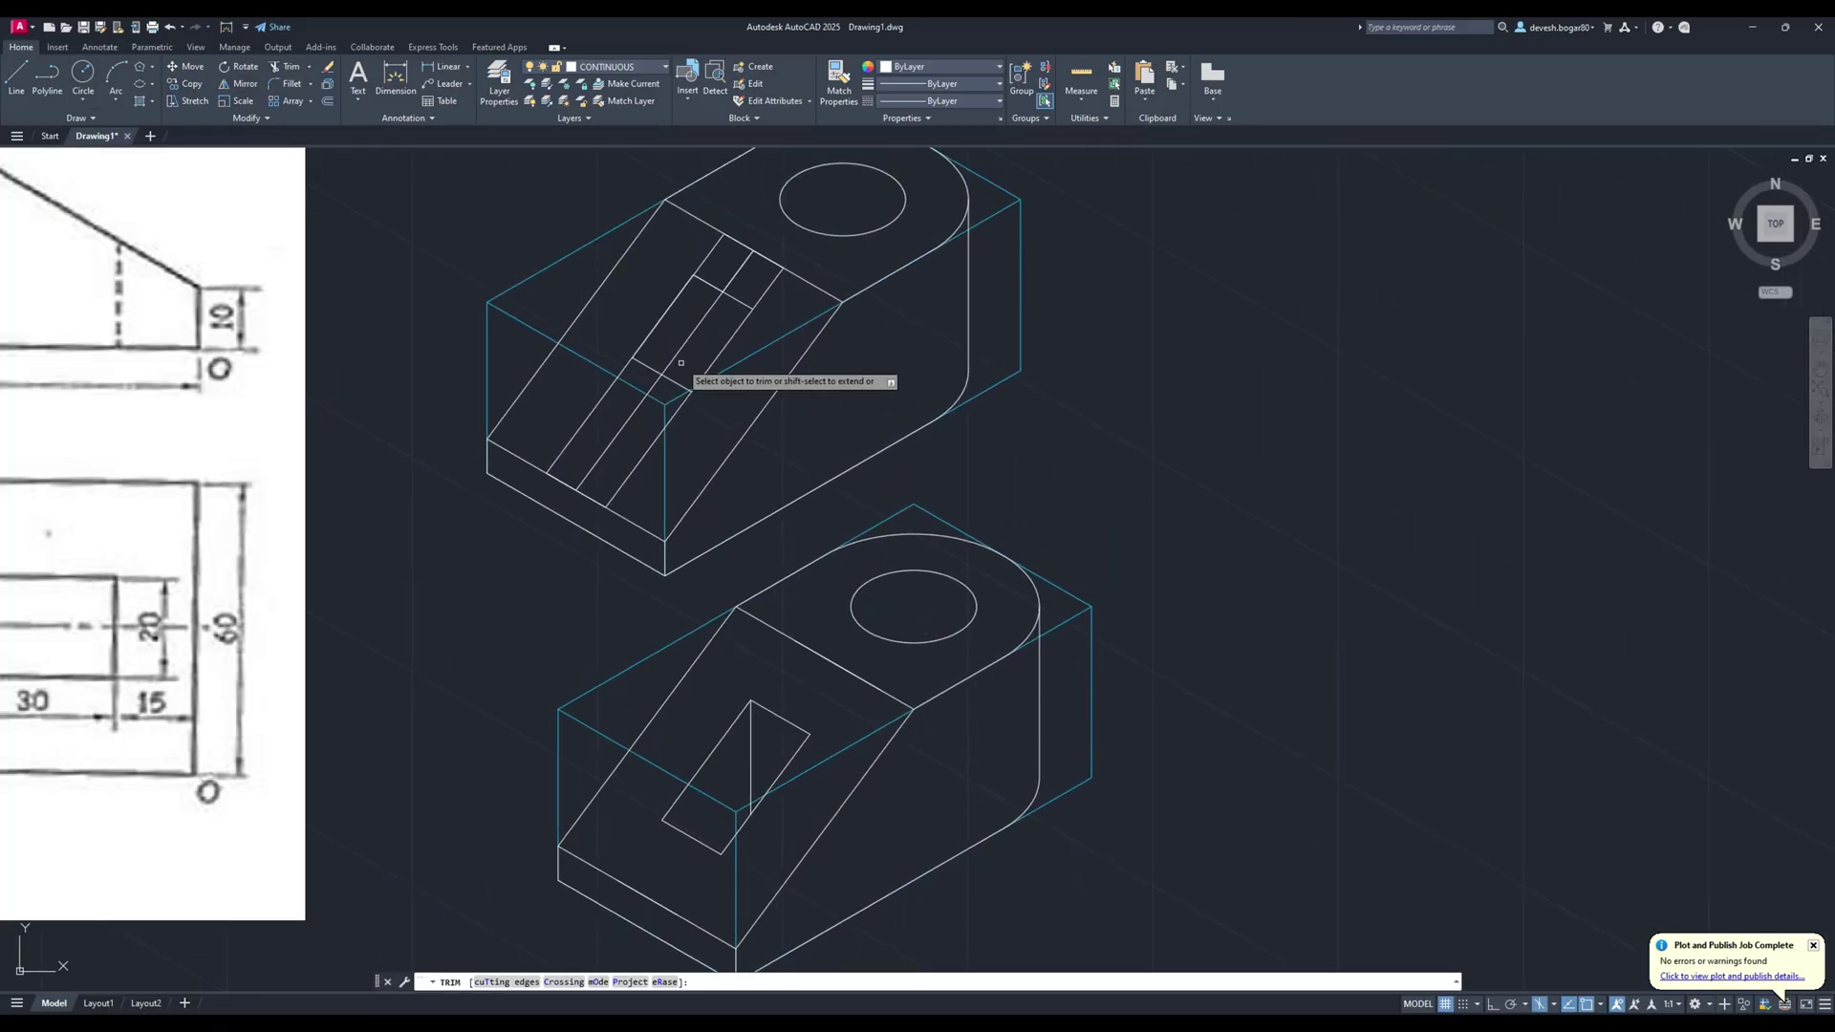
left_click(687, 338)
left_click(696, 262)
left_click(831, 319)
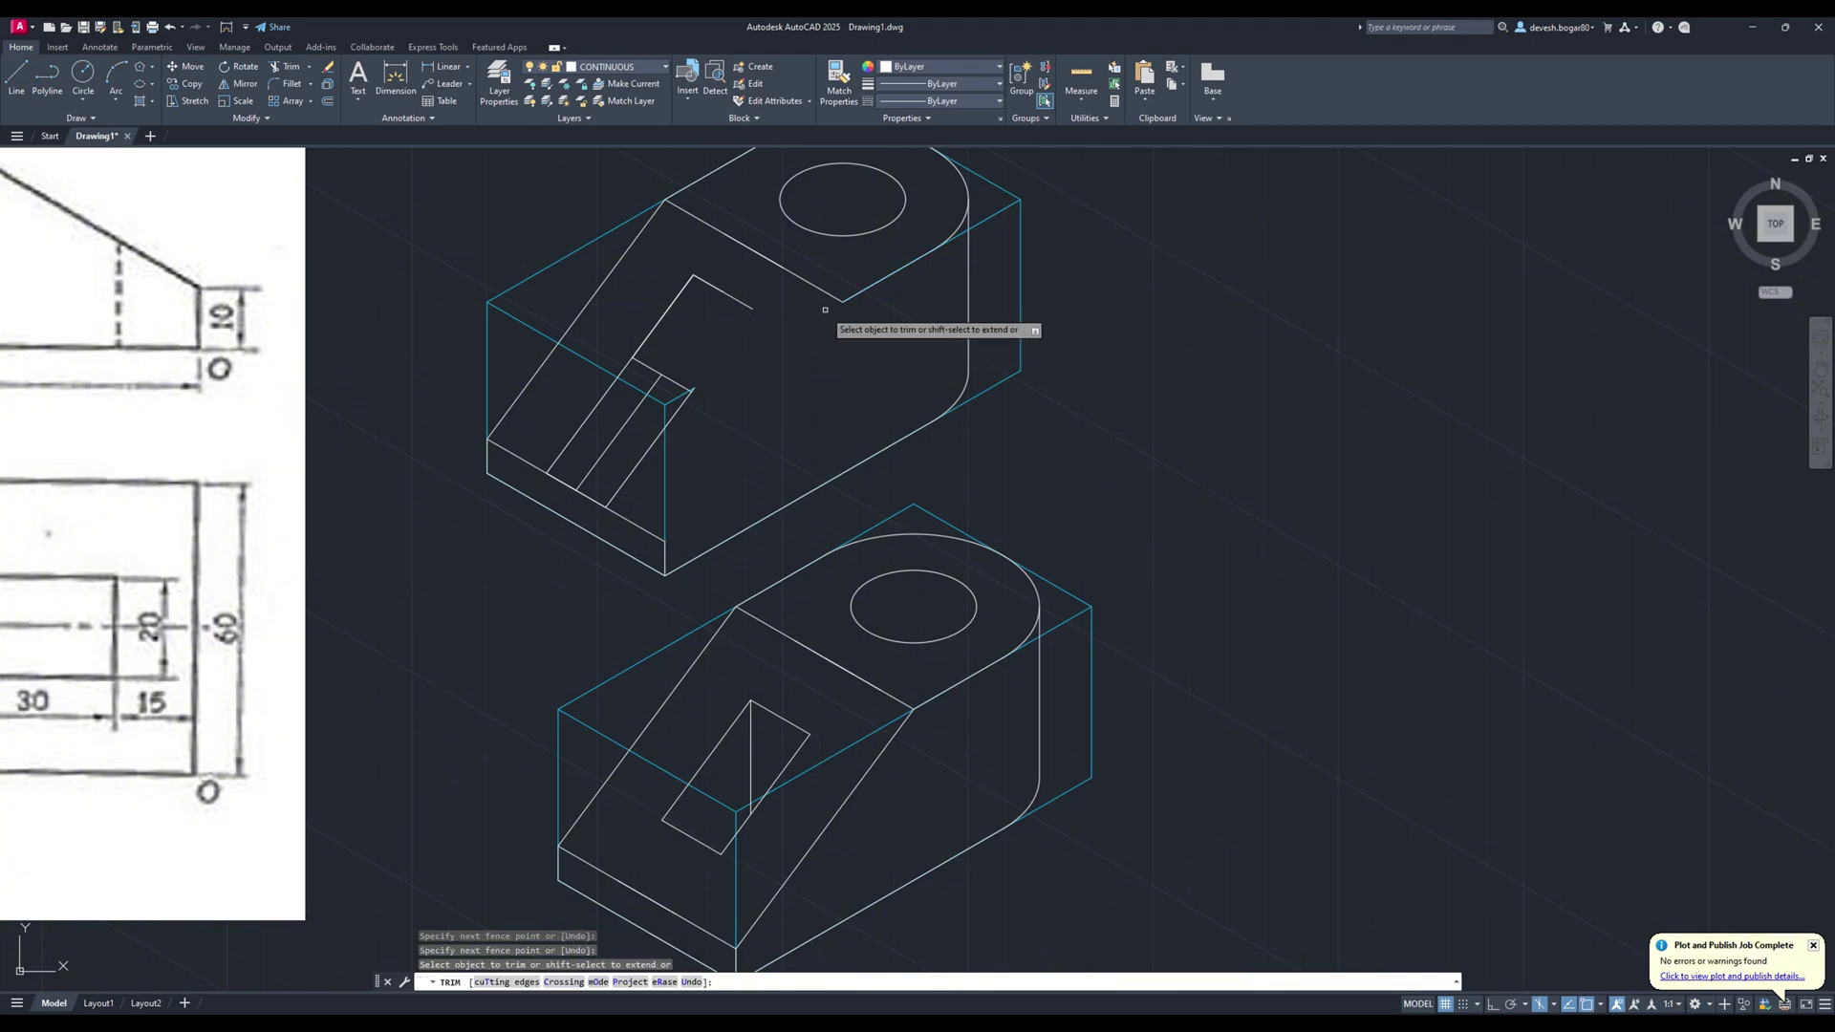
key("ctrl+z")
left_click(700, 236)
left_click(813, 302)
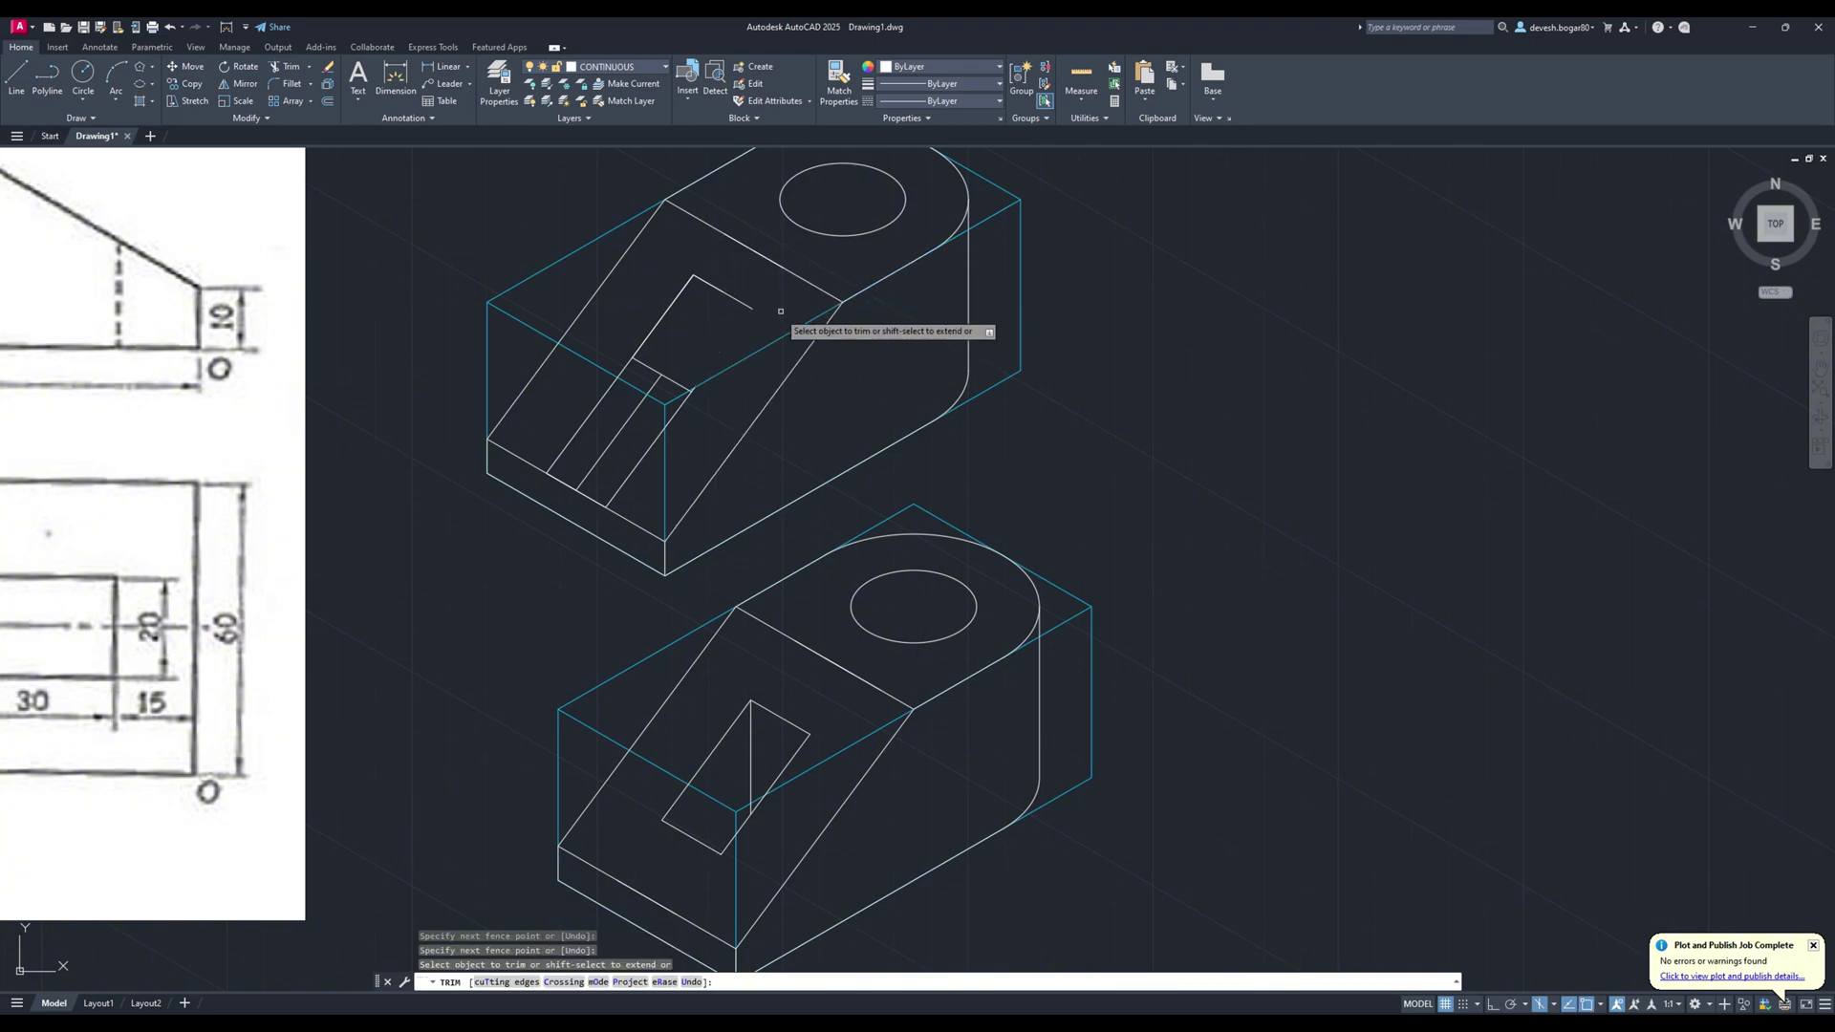
Trim the guide lines between the upper block's rectangular hole and the top edge of its end face.
left_click(574, 409)
left_click(669, 435)
left_click(627, 366)
left_click(654, 383)
left_click(678, 408)
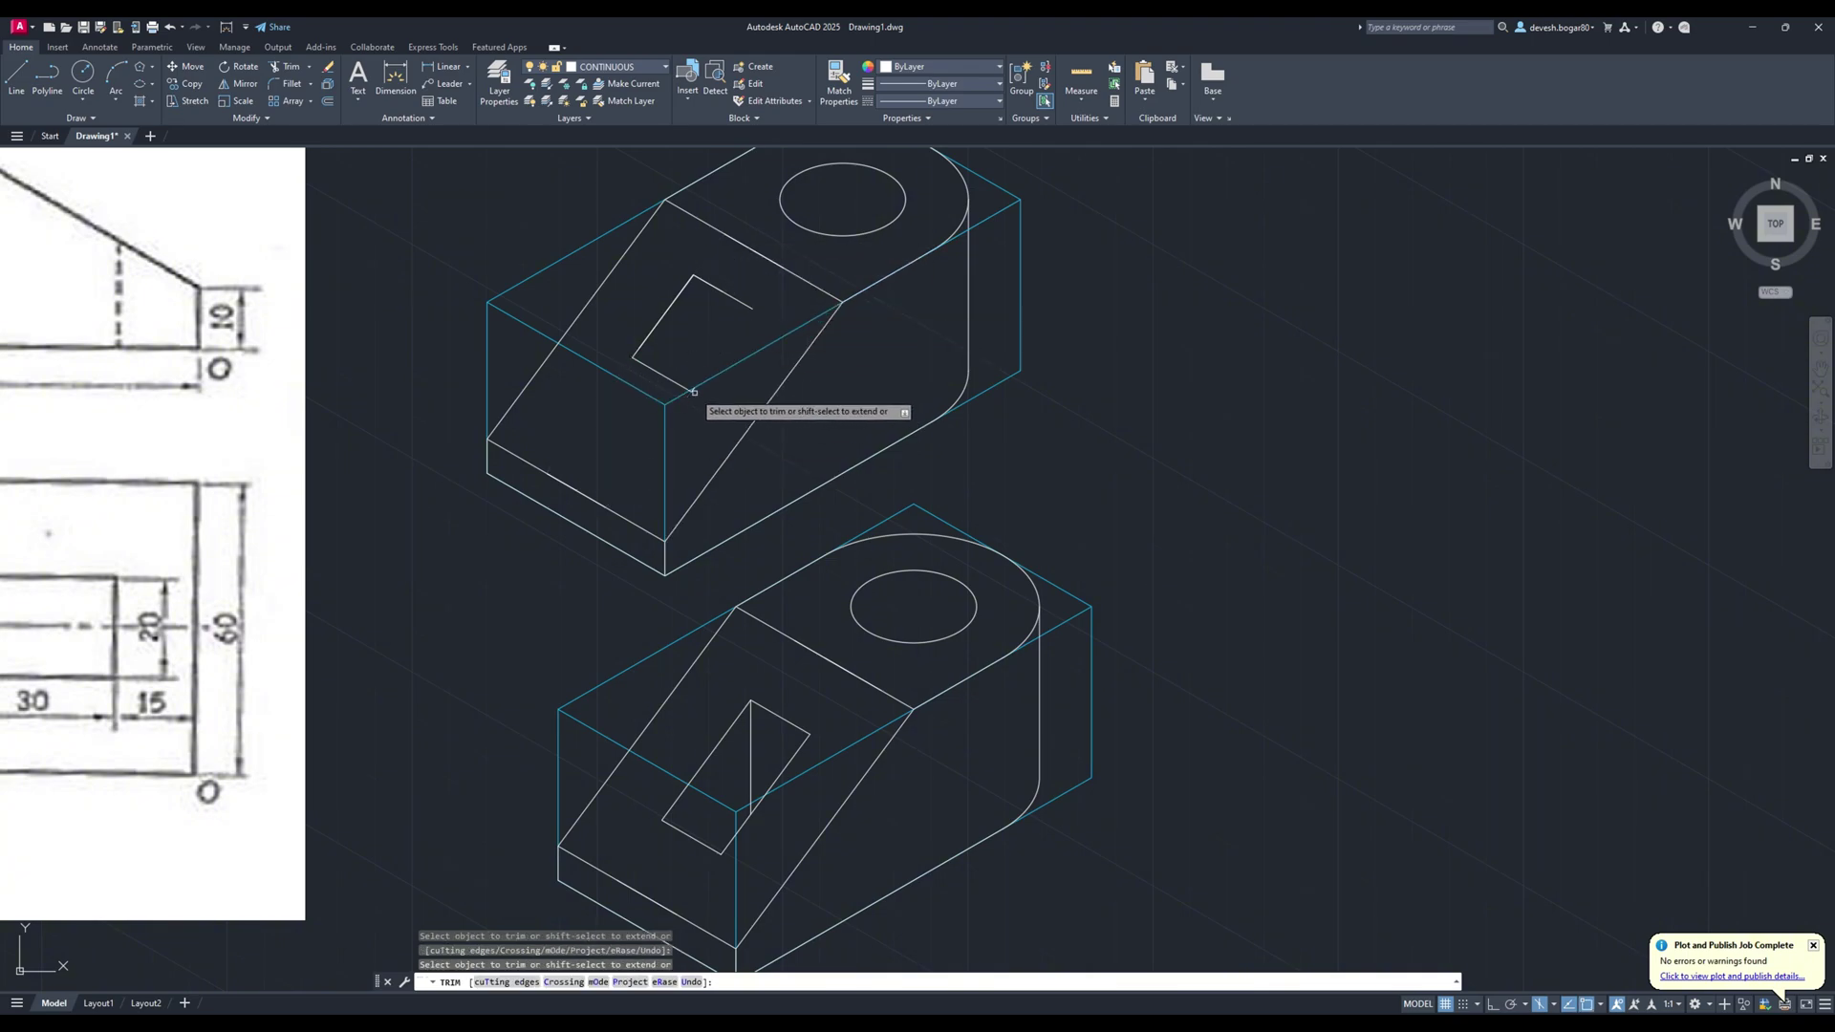
Redraw the missing long edge of the upper block's hole as a line joining its two open corners.
left_click(16, 76)
left_click(752, 308)
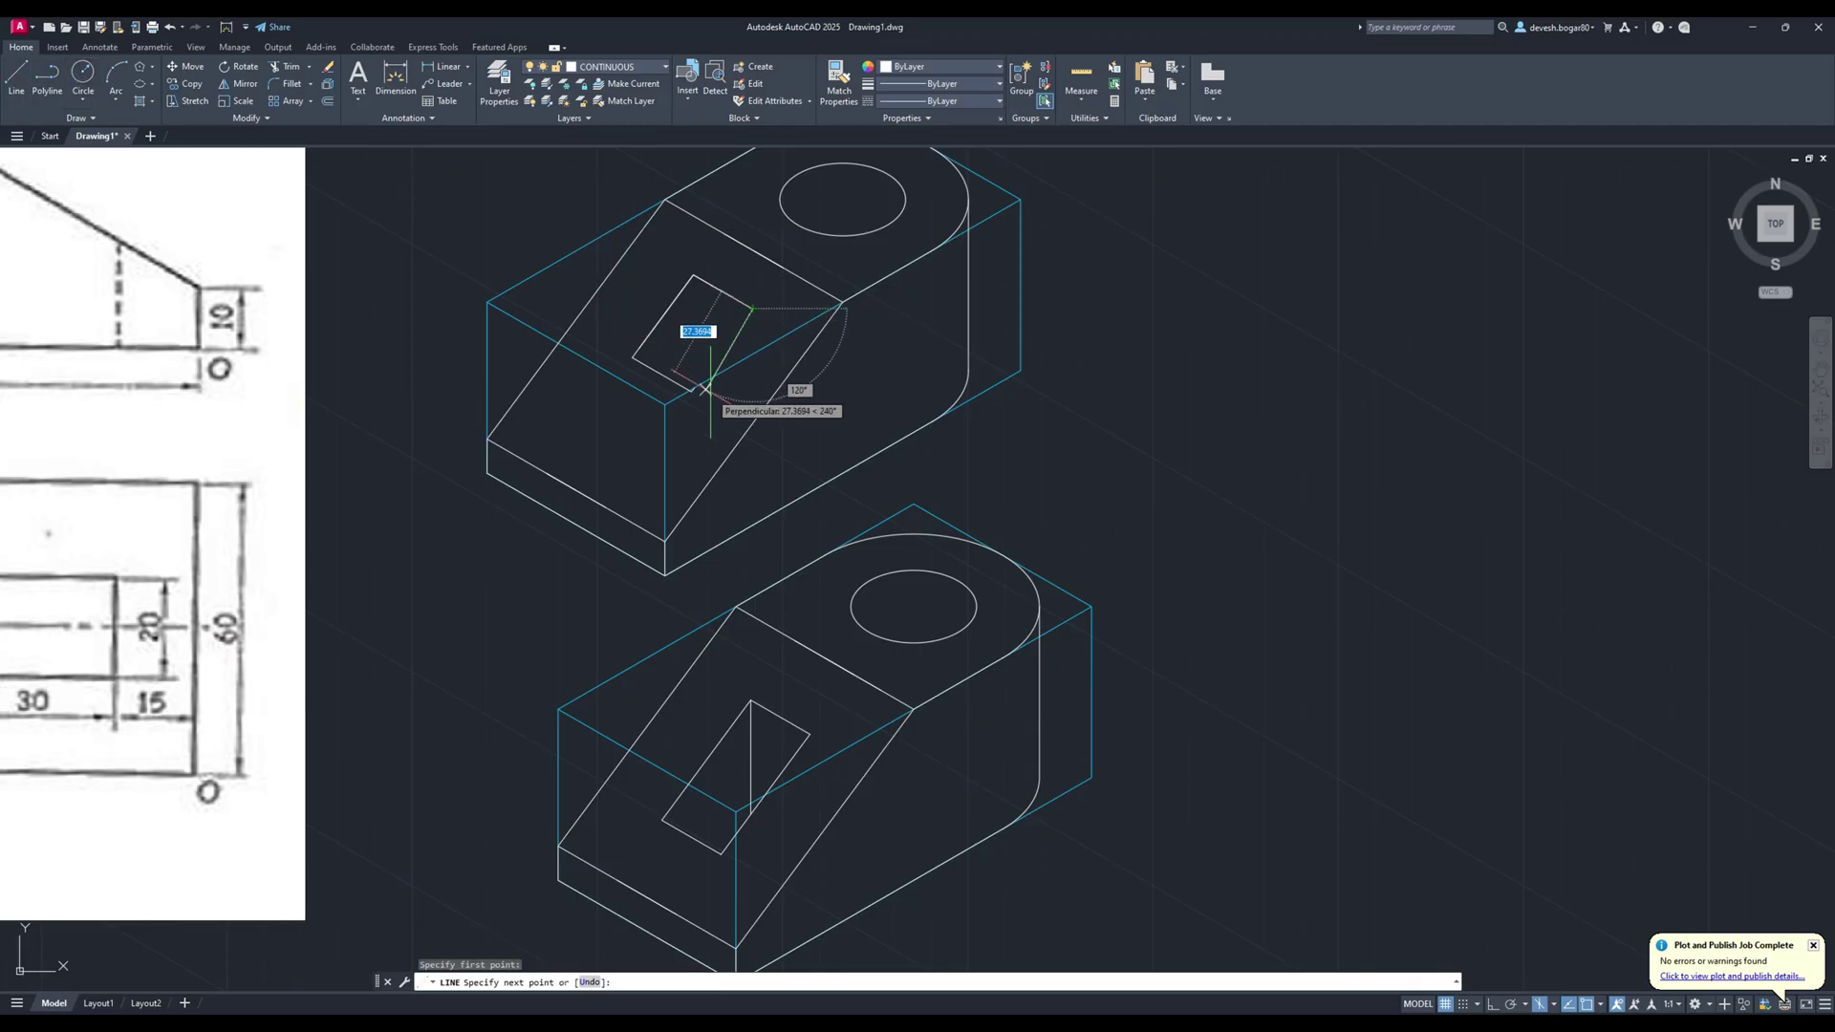
left_click(694, 387)
key("Escape")
Draw a vertical line down from the top corner of the upper block's hole with Ortho on, and trim it at the hole's edge.
left_click(16, 76)
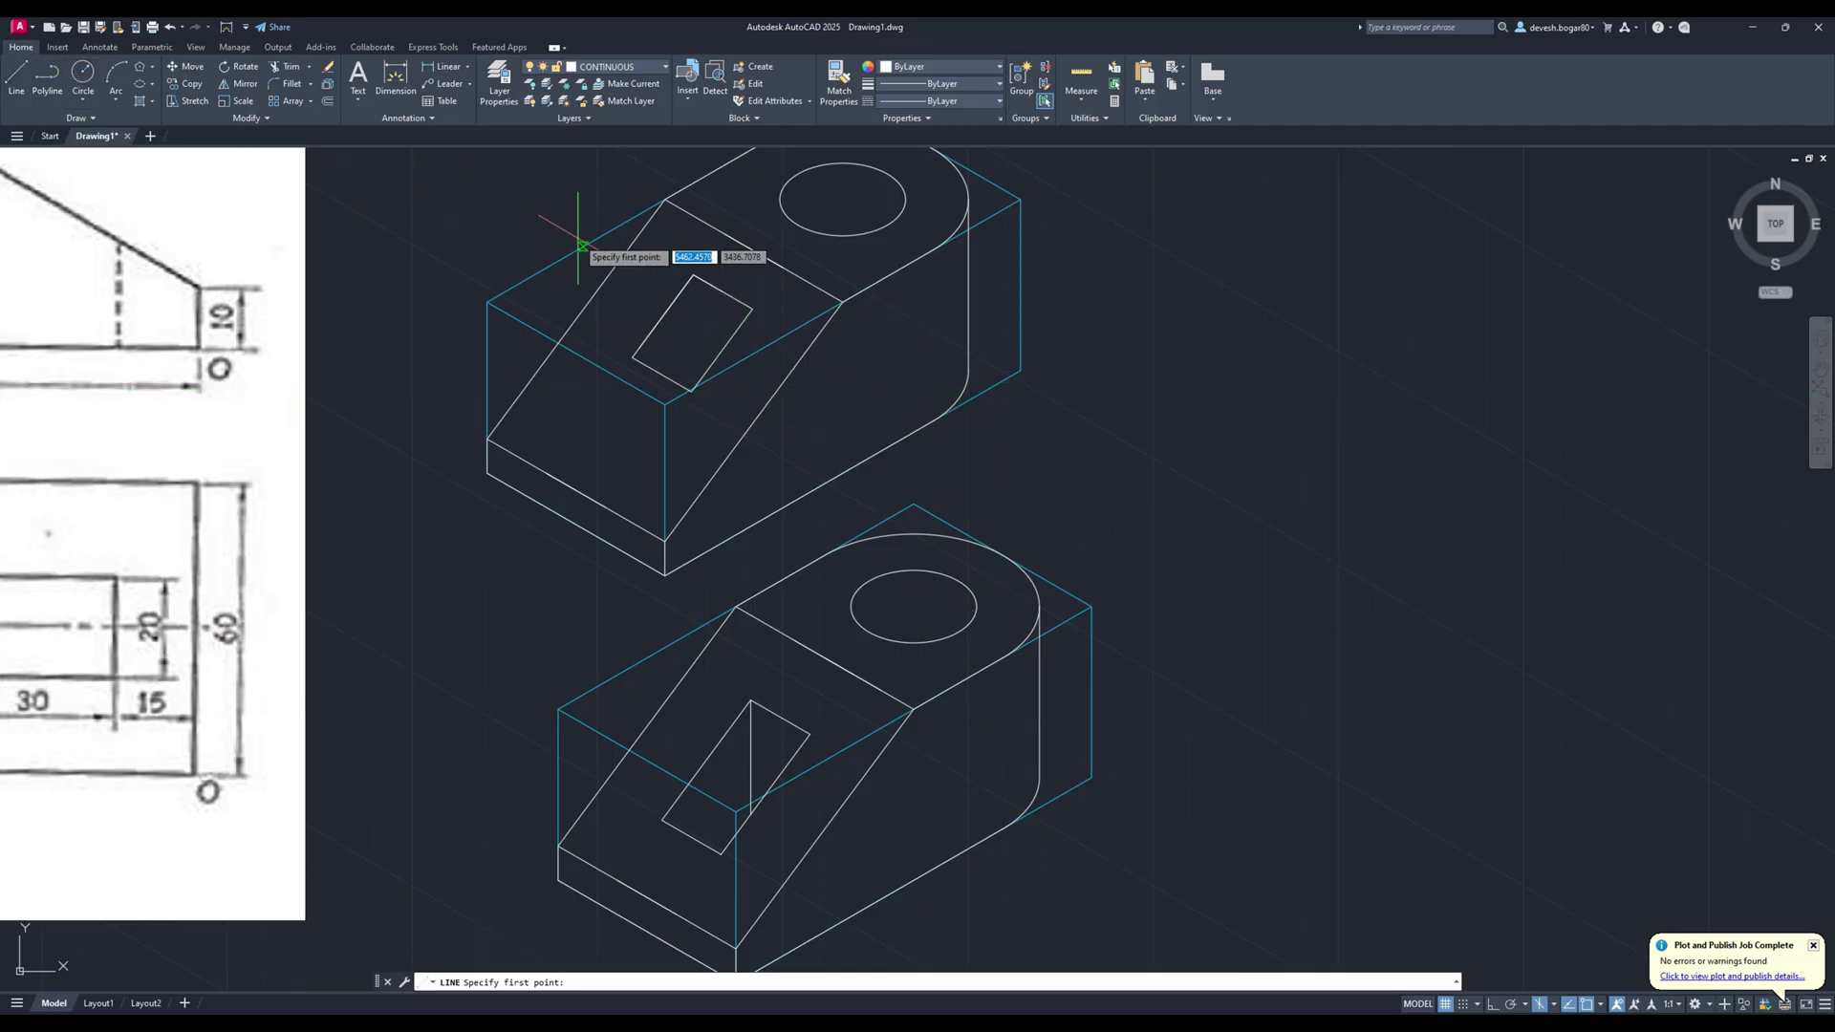
left_click(693, 276)
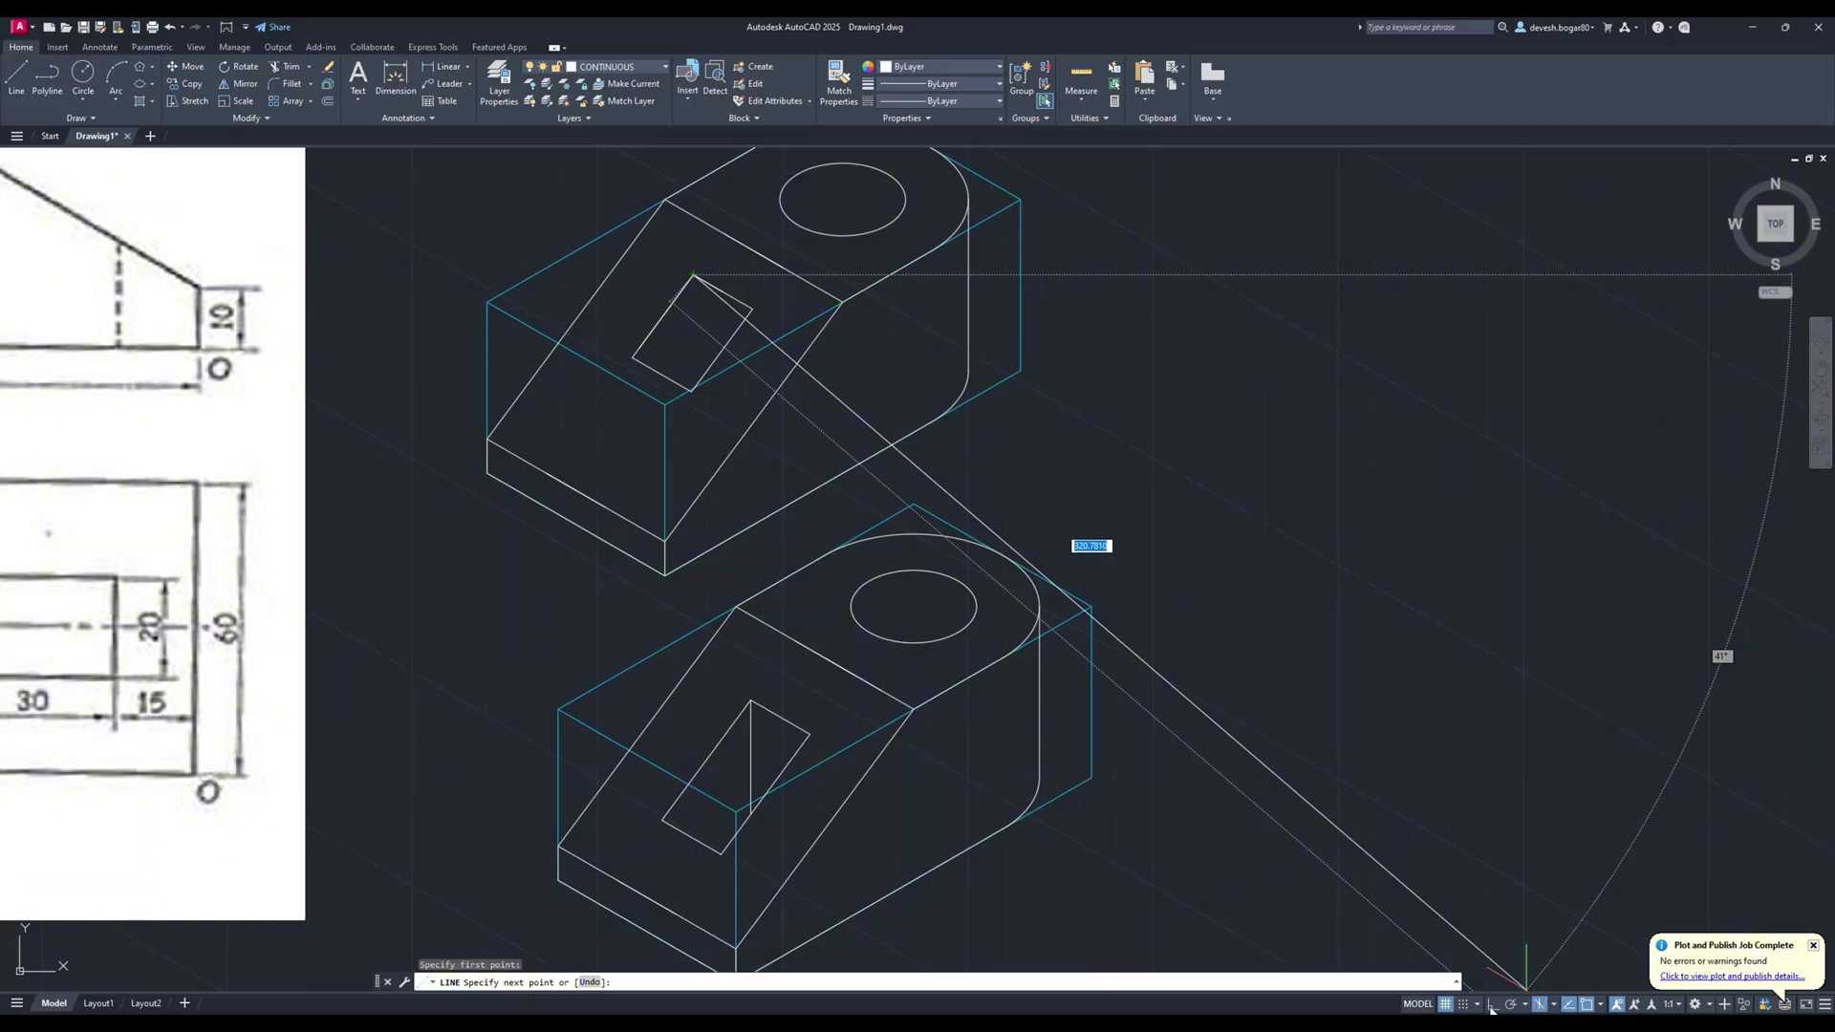
key("F8")
left_click(693, 421)
key("Escape")
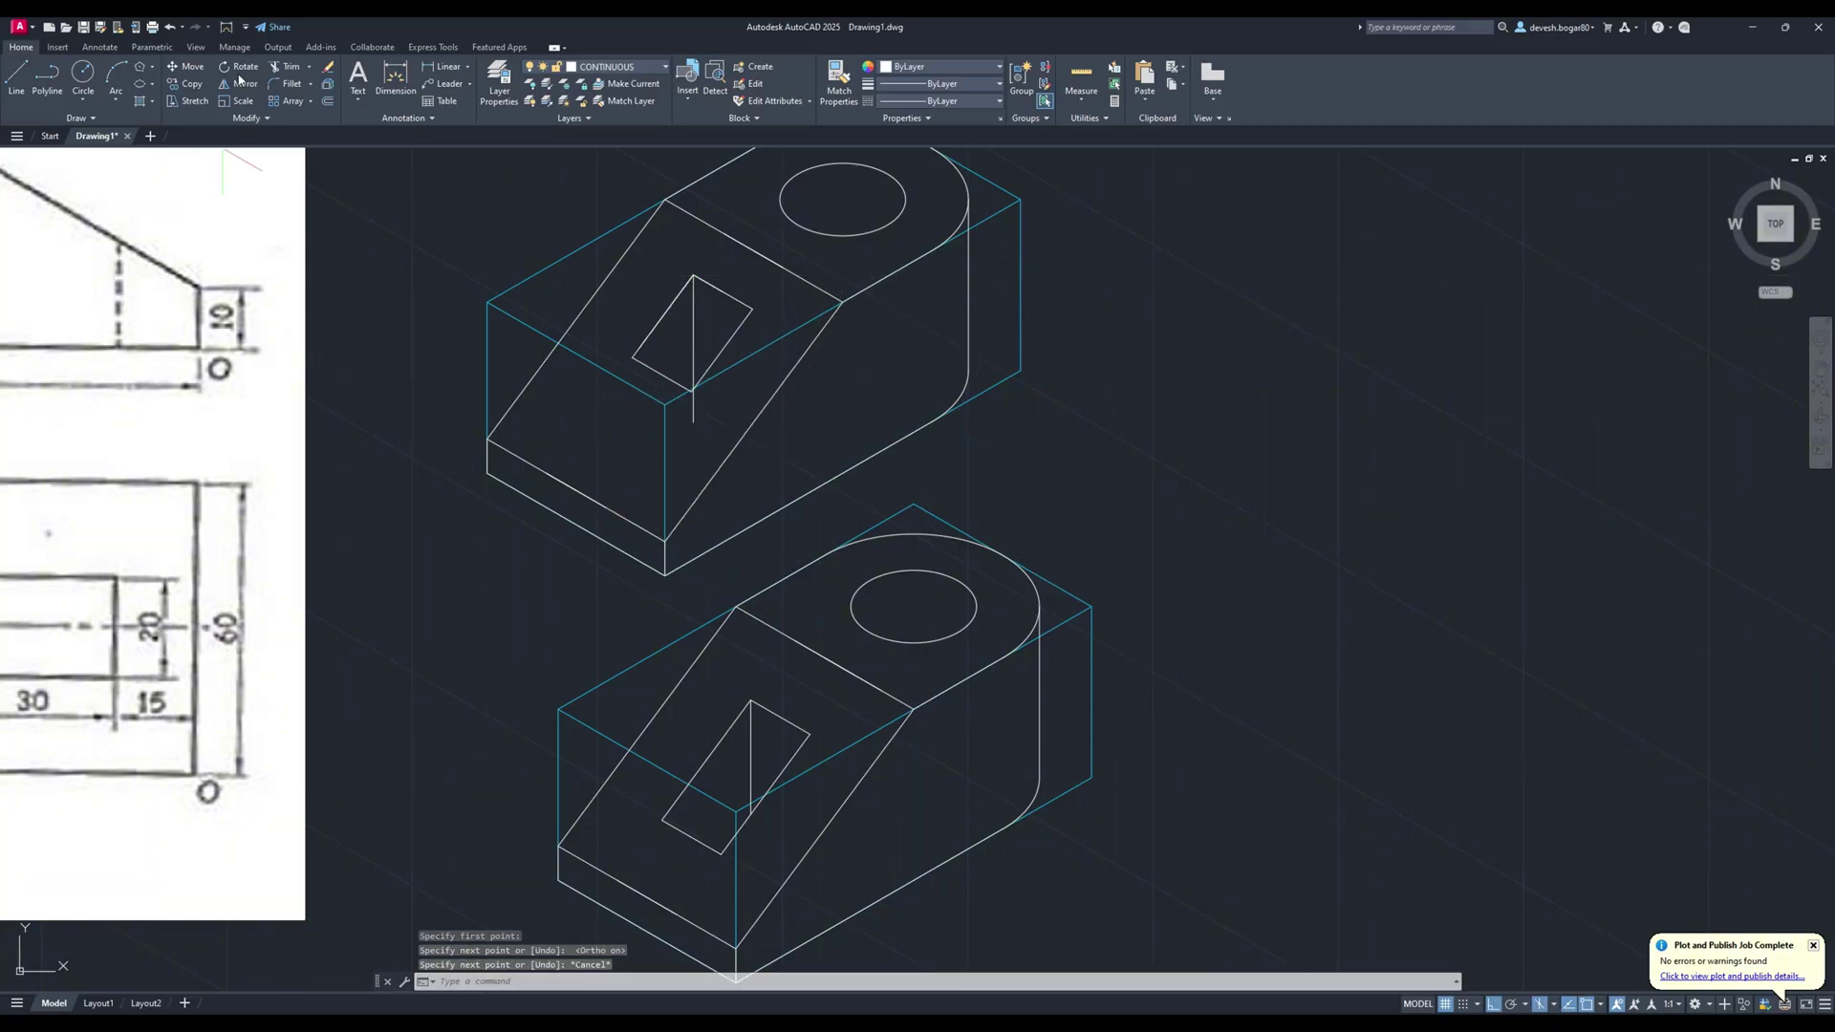
left_click(288, 69)
scroll(707, 420, "down", 4)
scroll(688, 349, "up", 8)
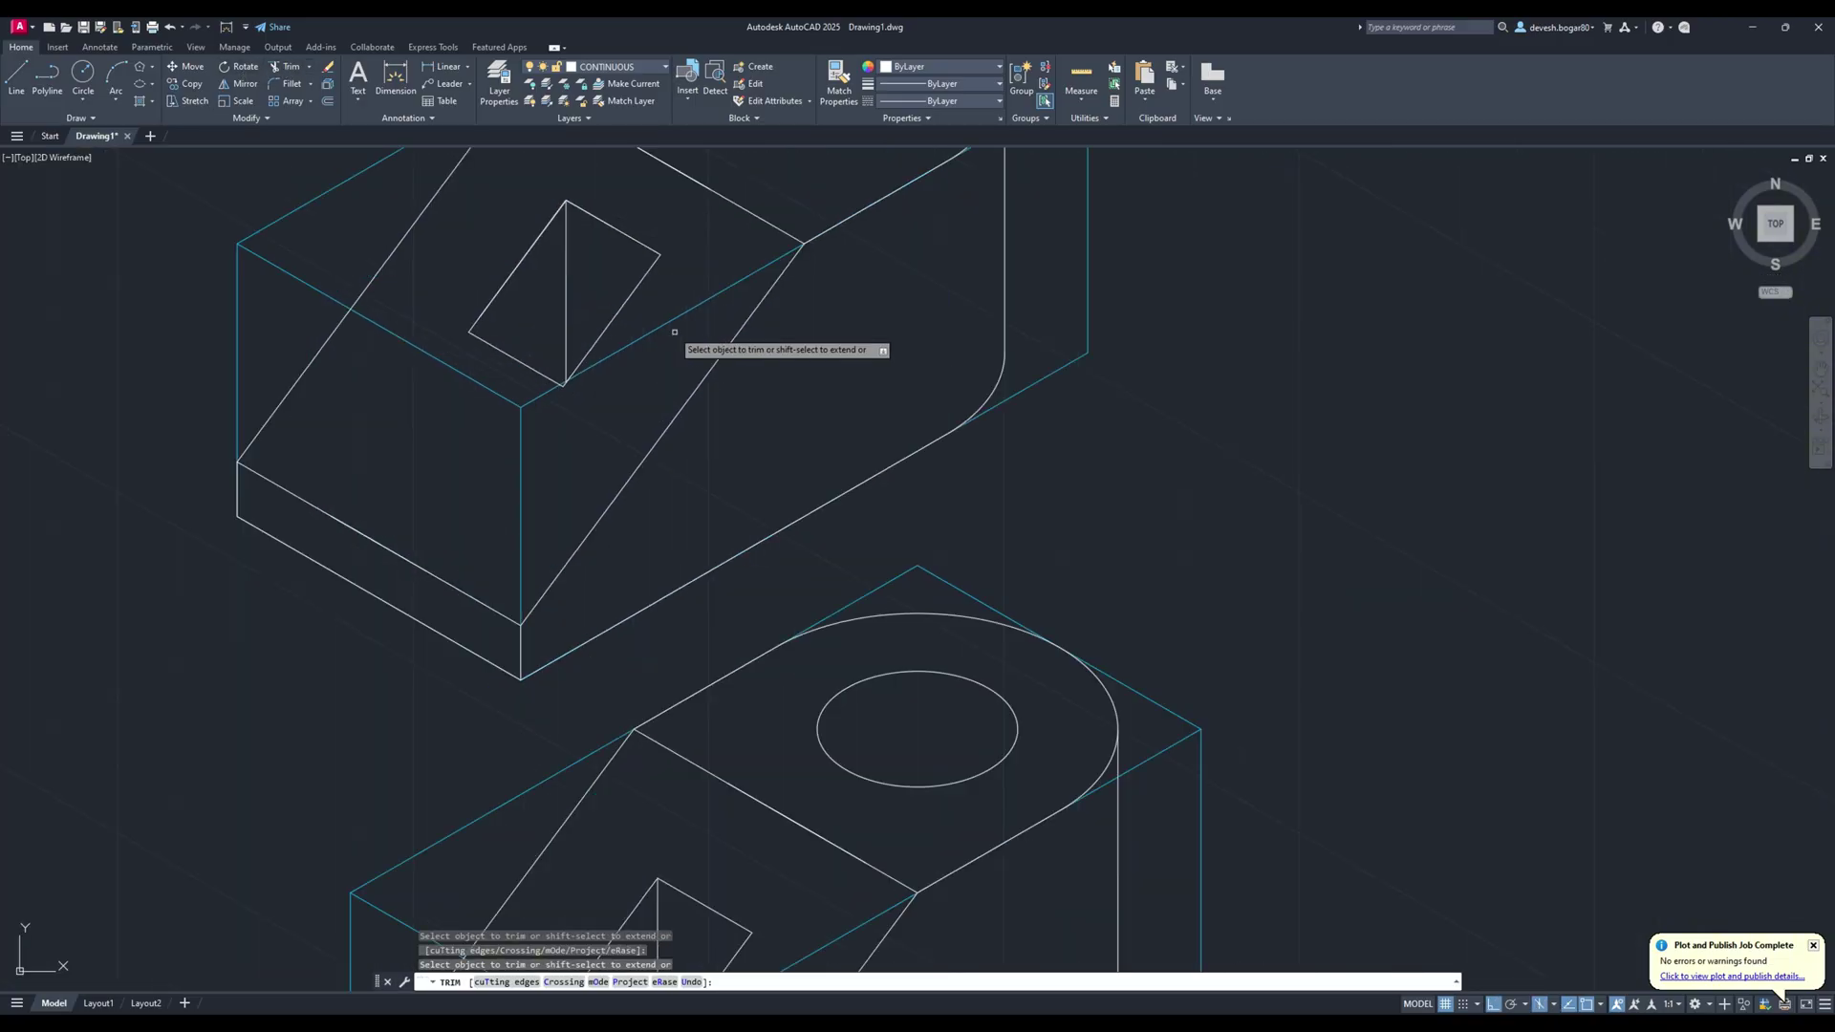
middle_click_drag(688, 349, 788, 537)
scroll(898, 422, "down", 3)
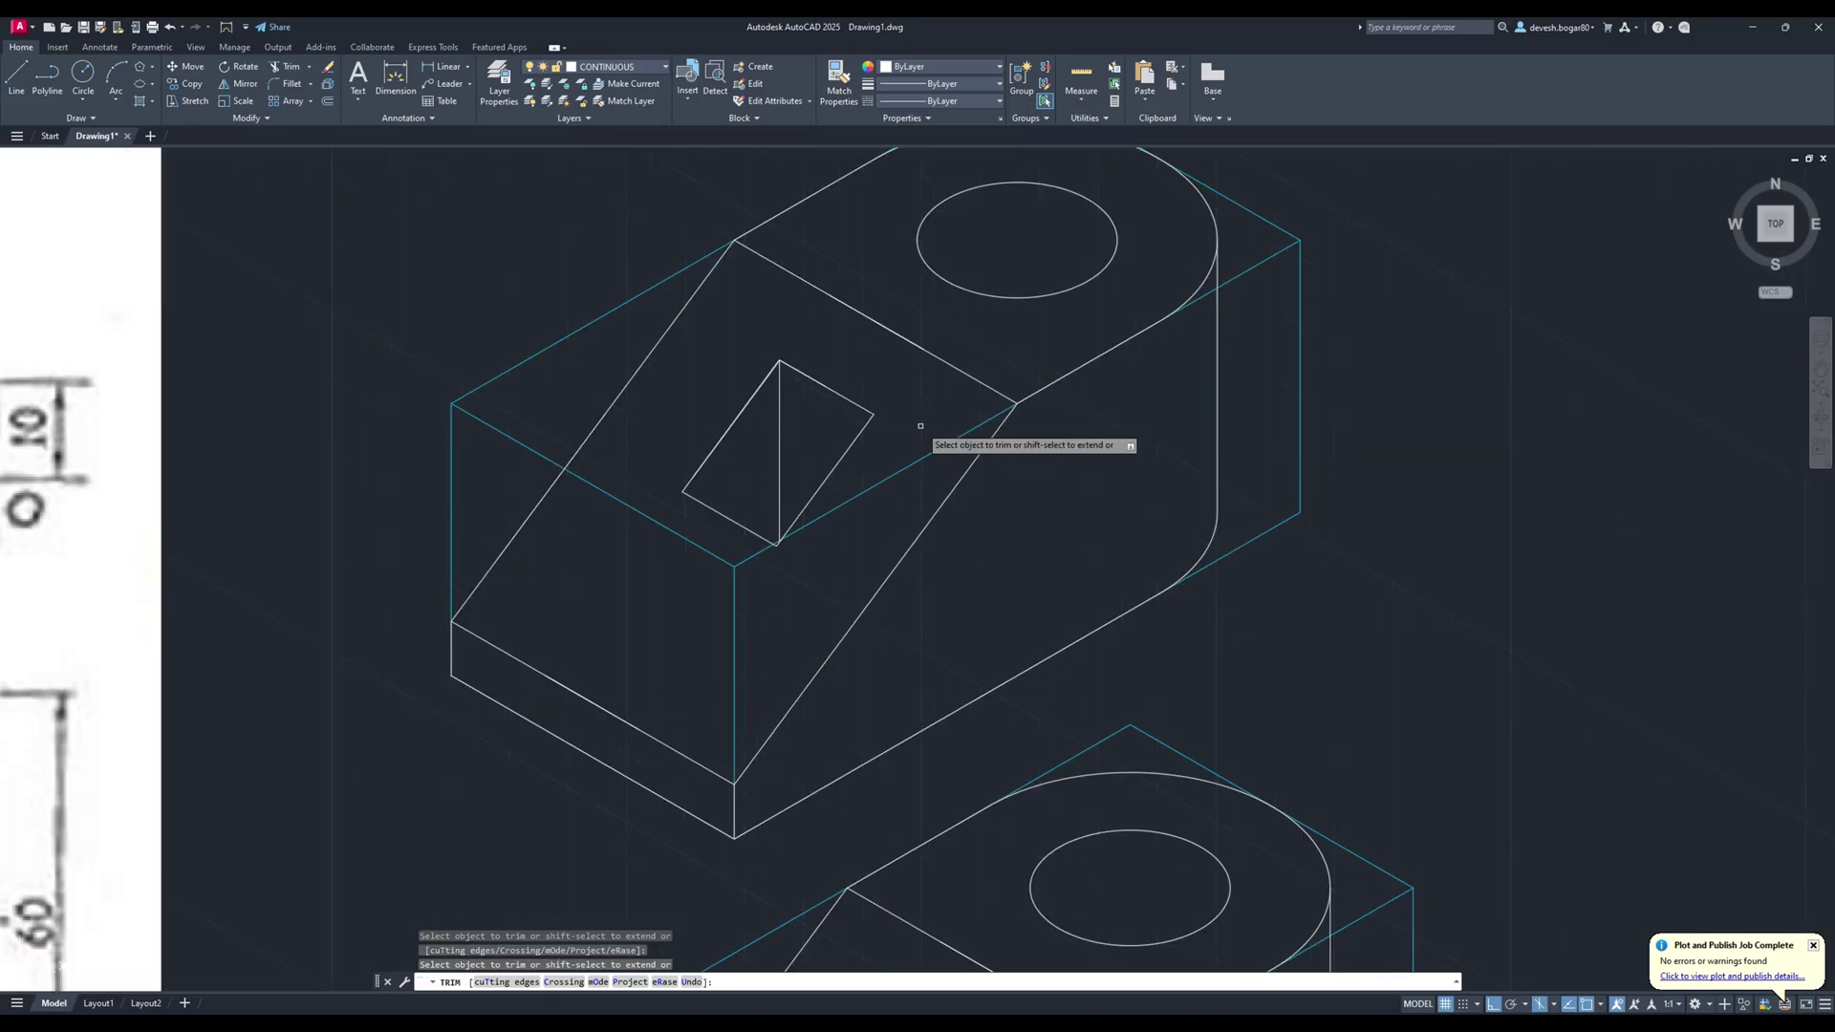
middle_click_drag(1057, 475, 877, 351)
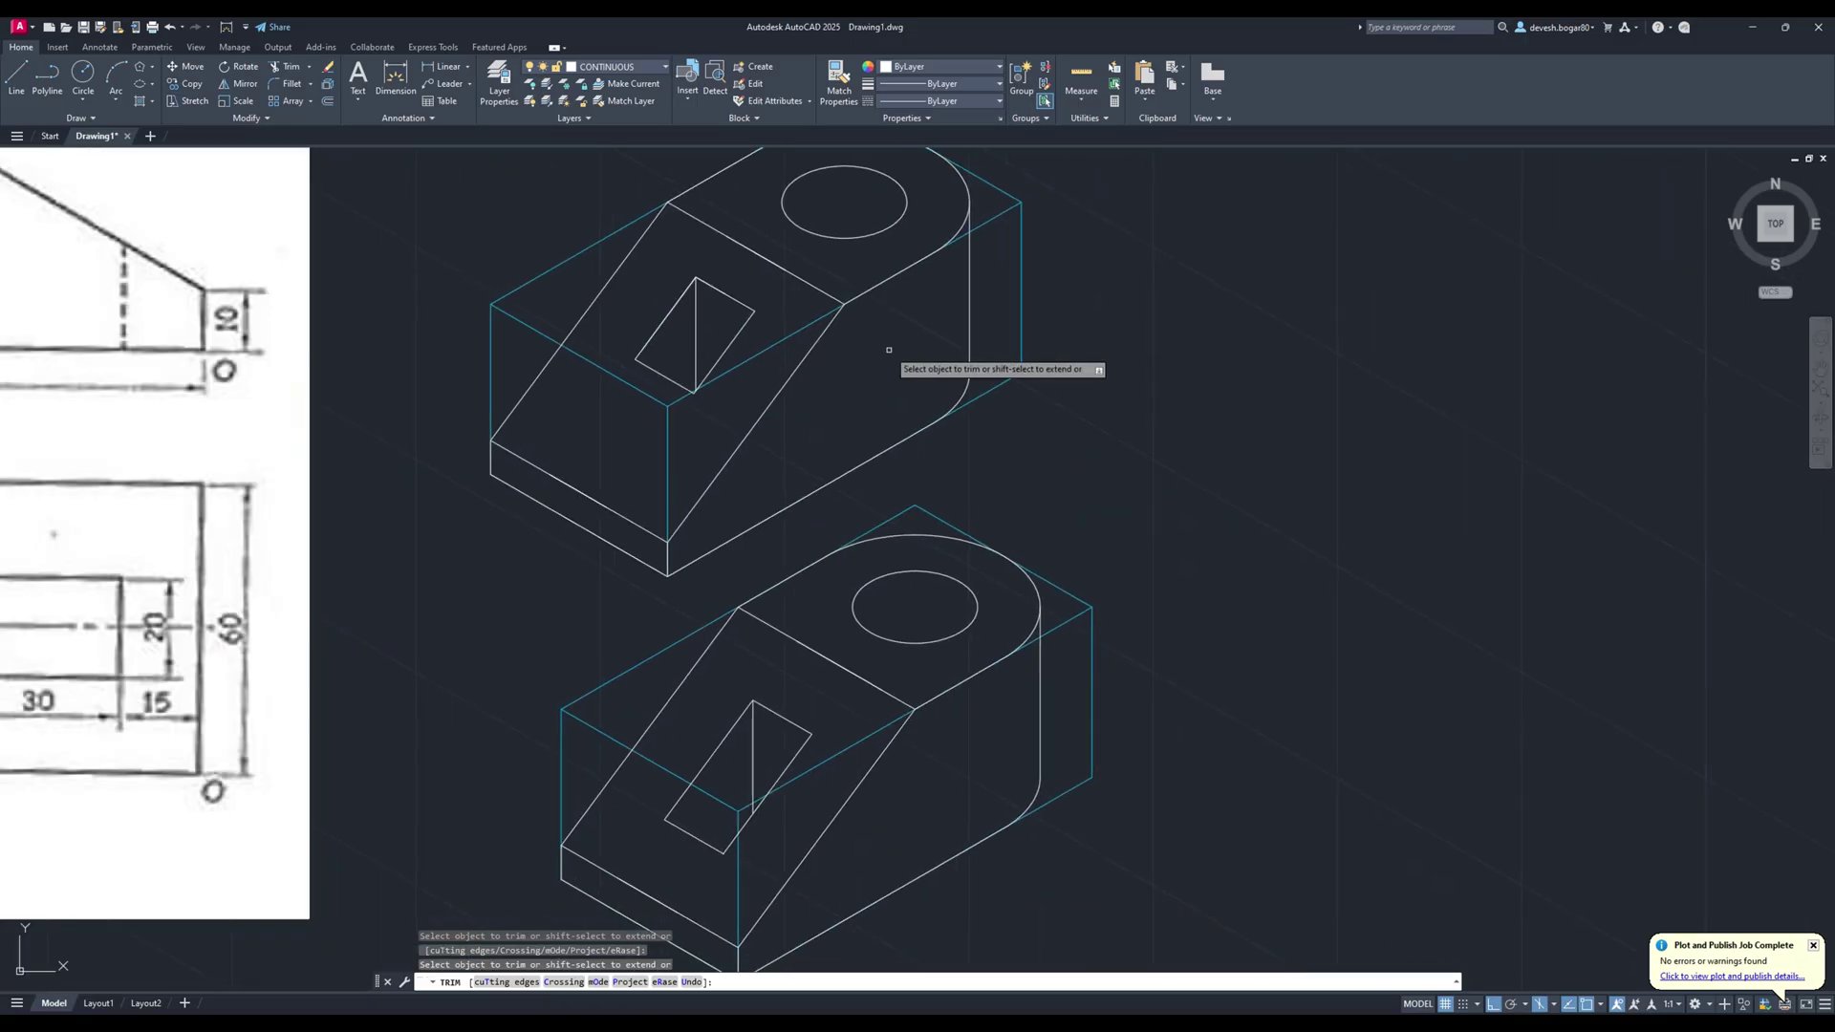
scroll(729, 274, "down", 6)
key("Escape")
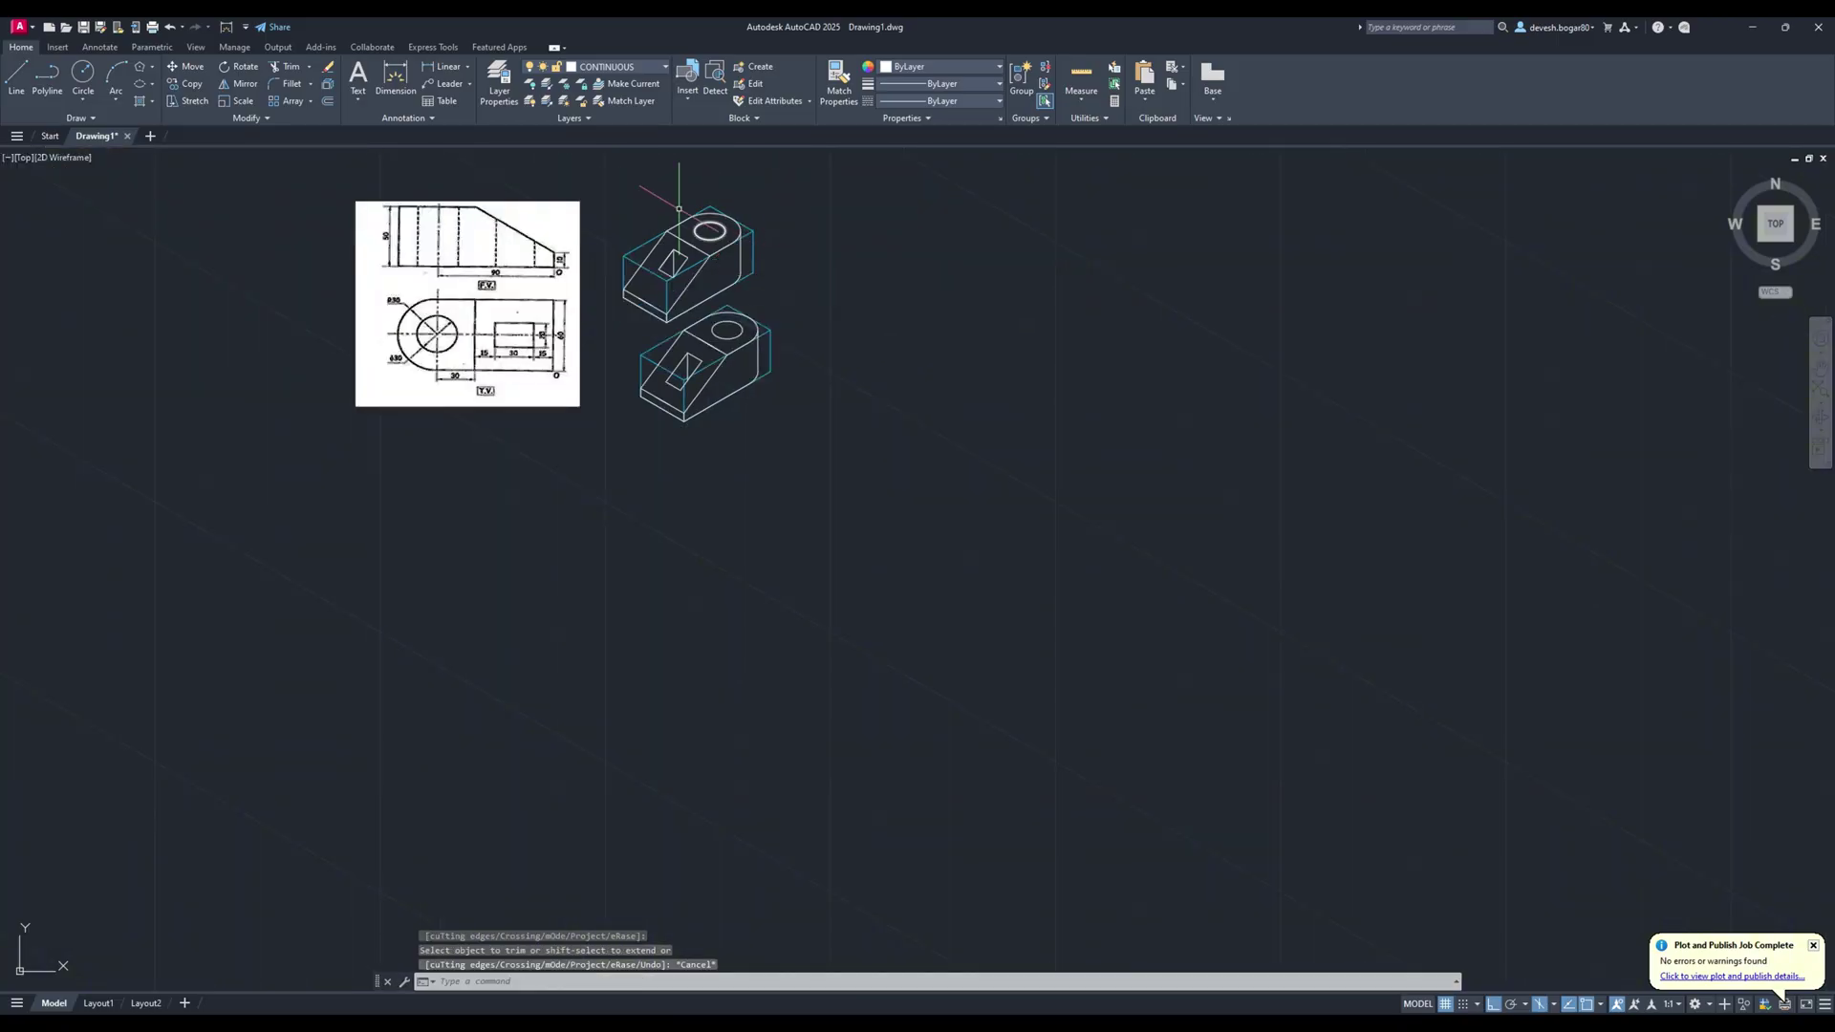
Delete the upper block and trim away its leftover lines, keeping only the block with the correctly projected hole.
left_click(615, 187)
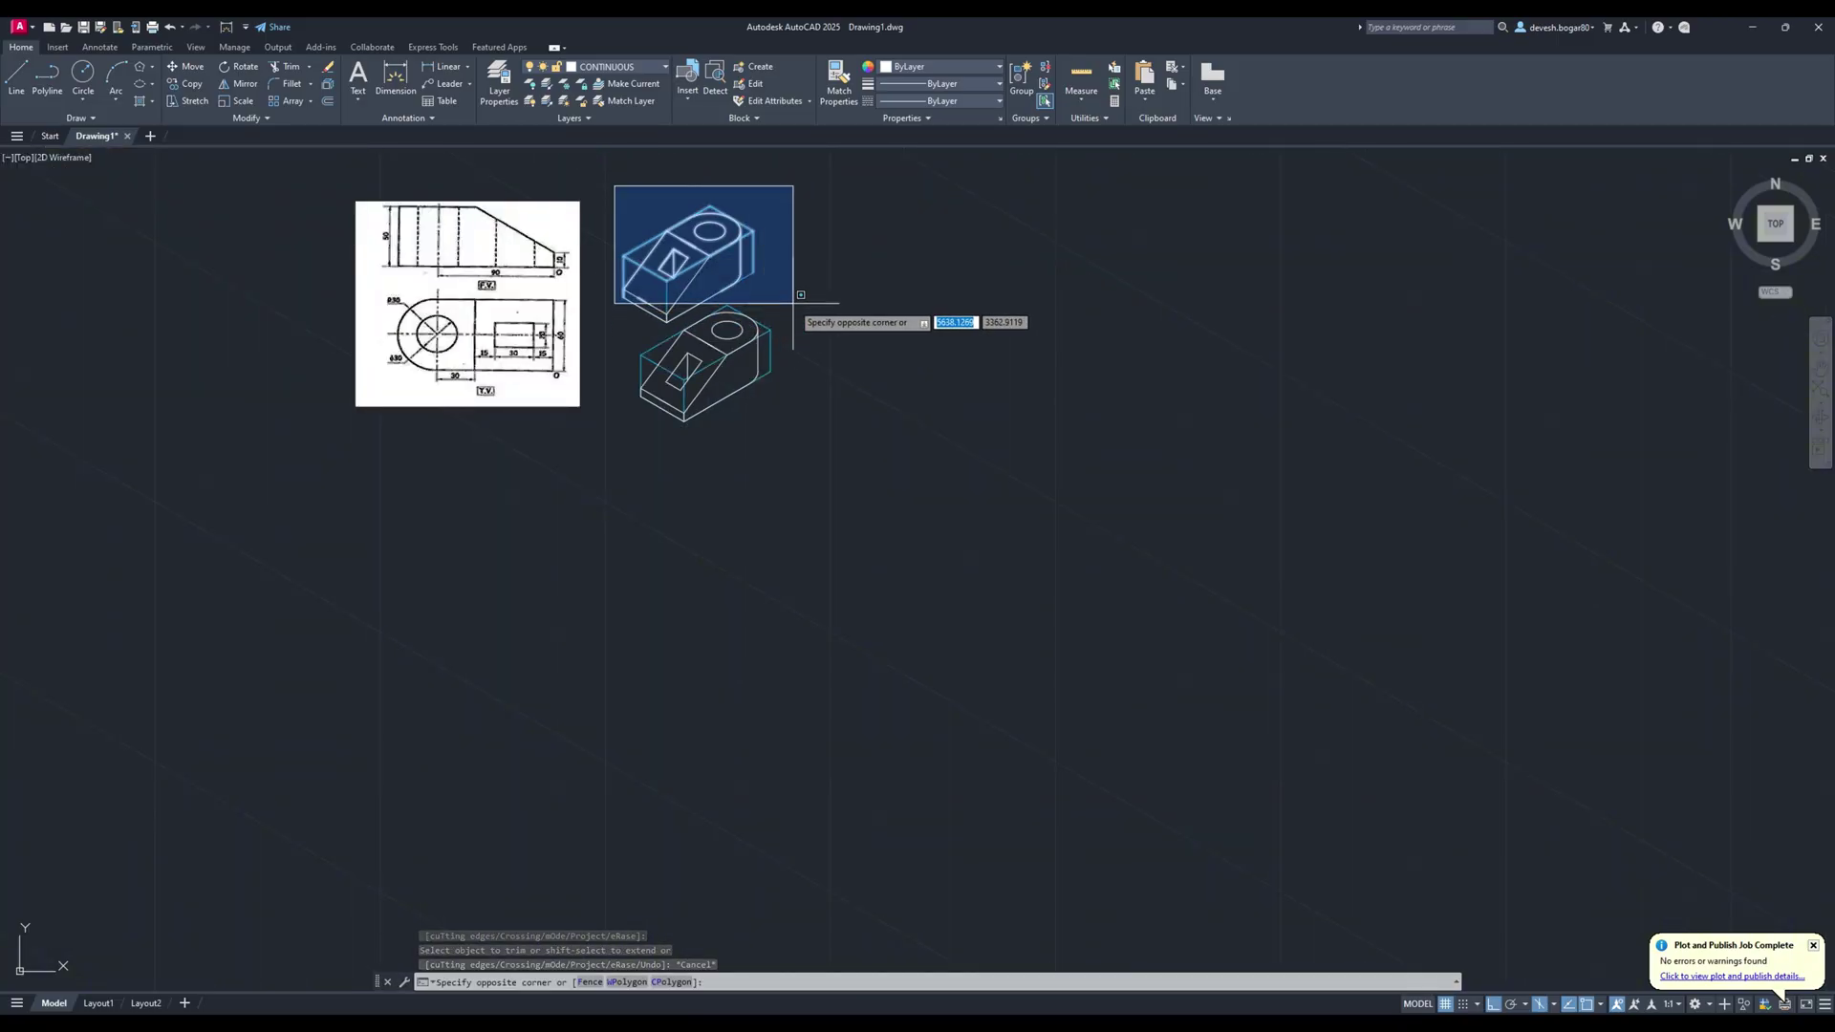
left_click(793, 302)
key("Delete")
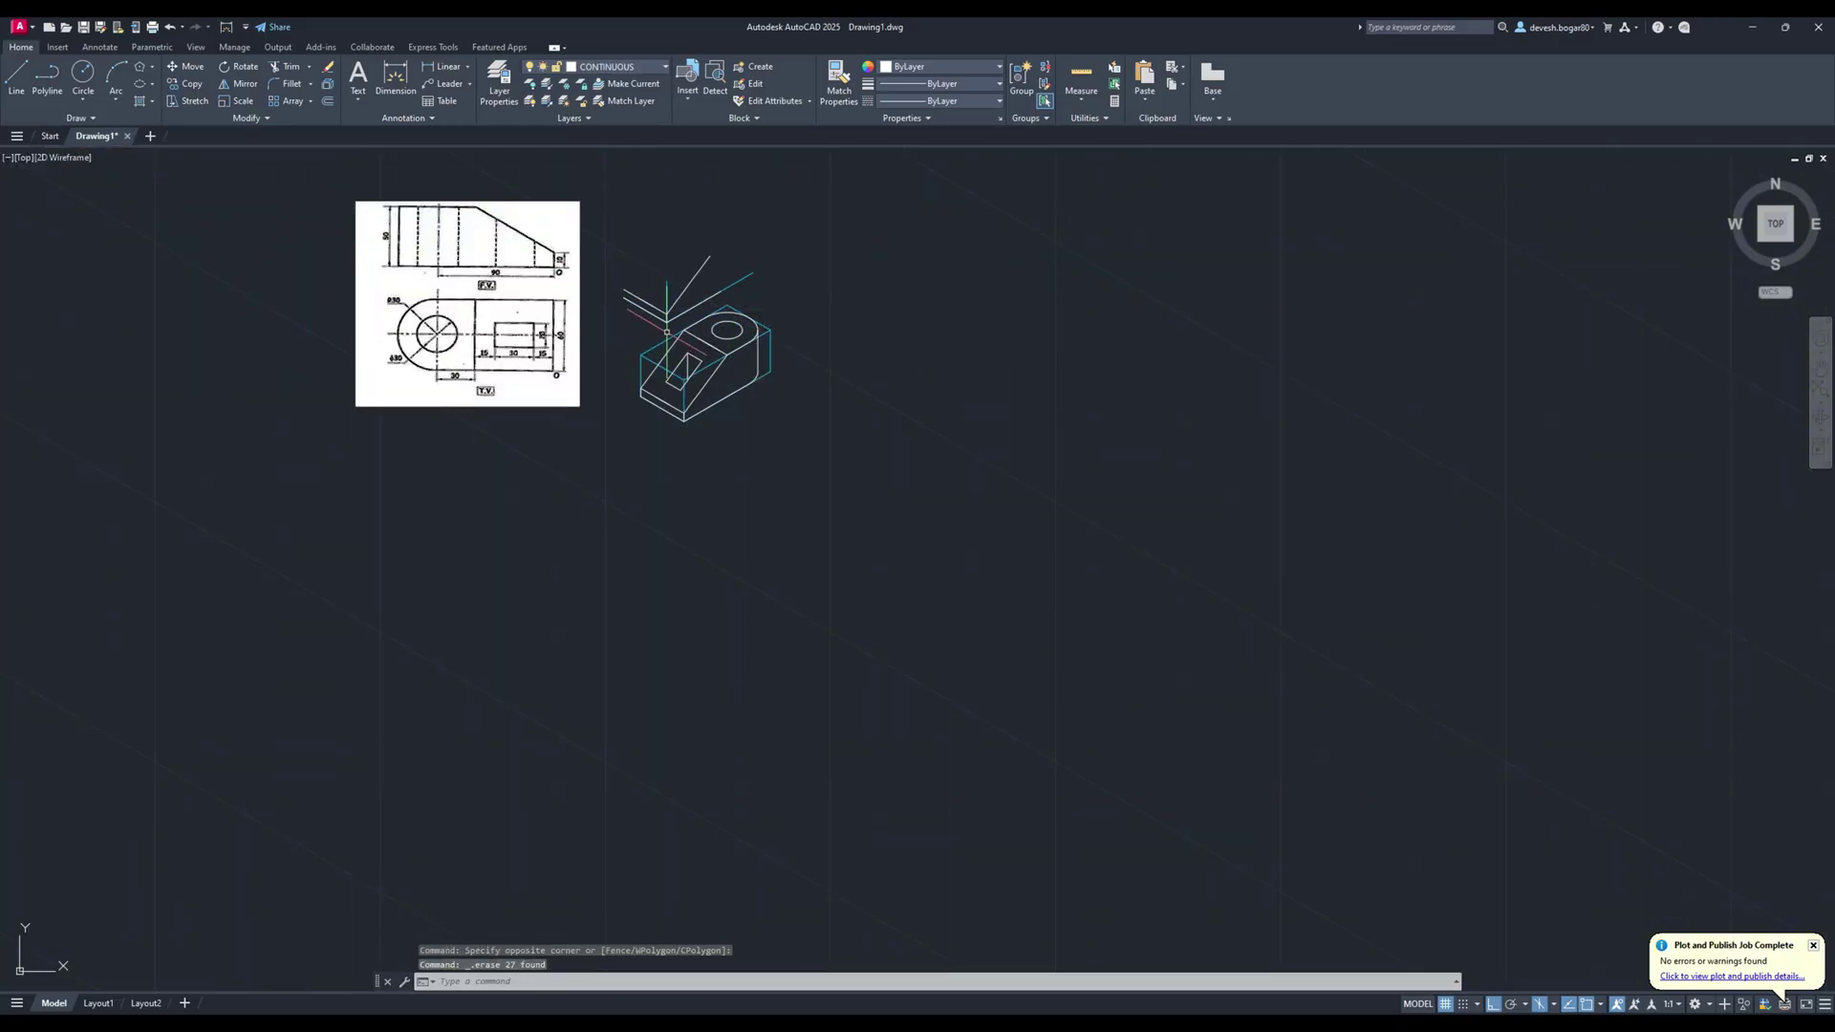
left_click(666, 331)
key("Escape")
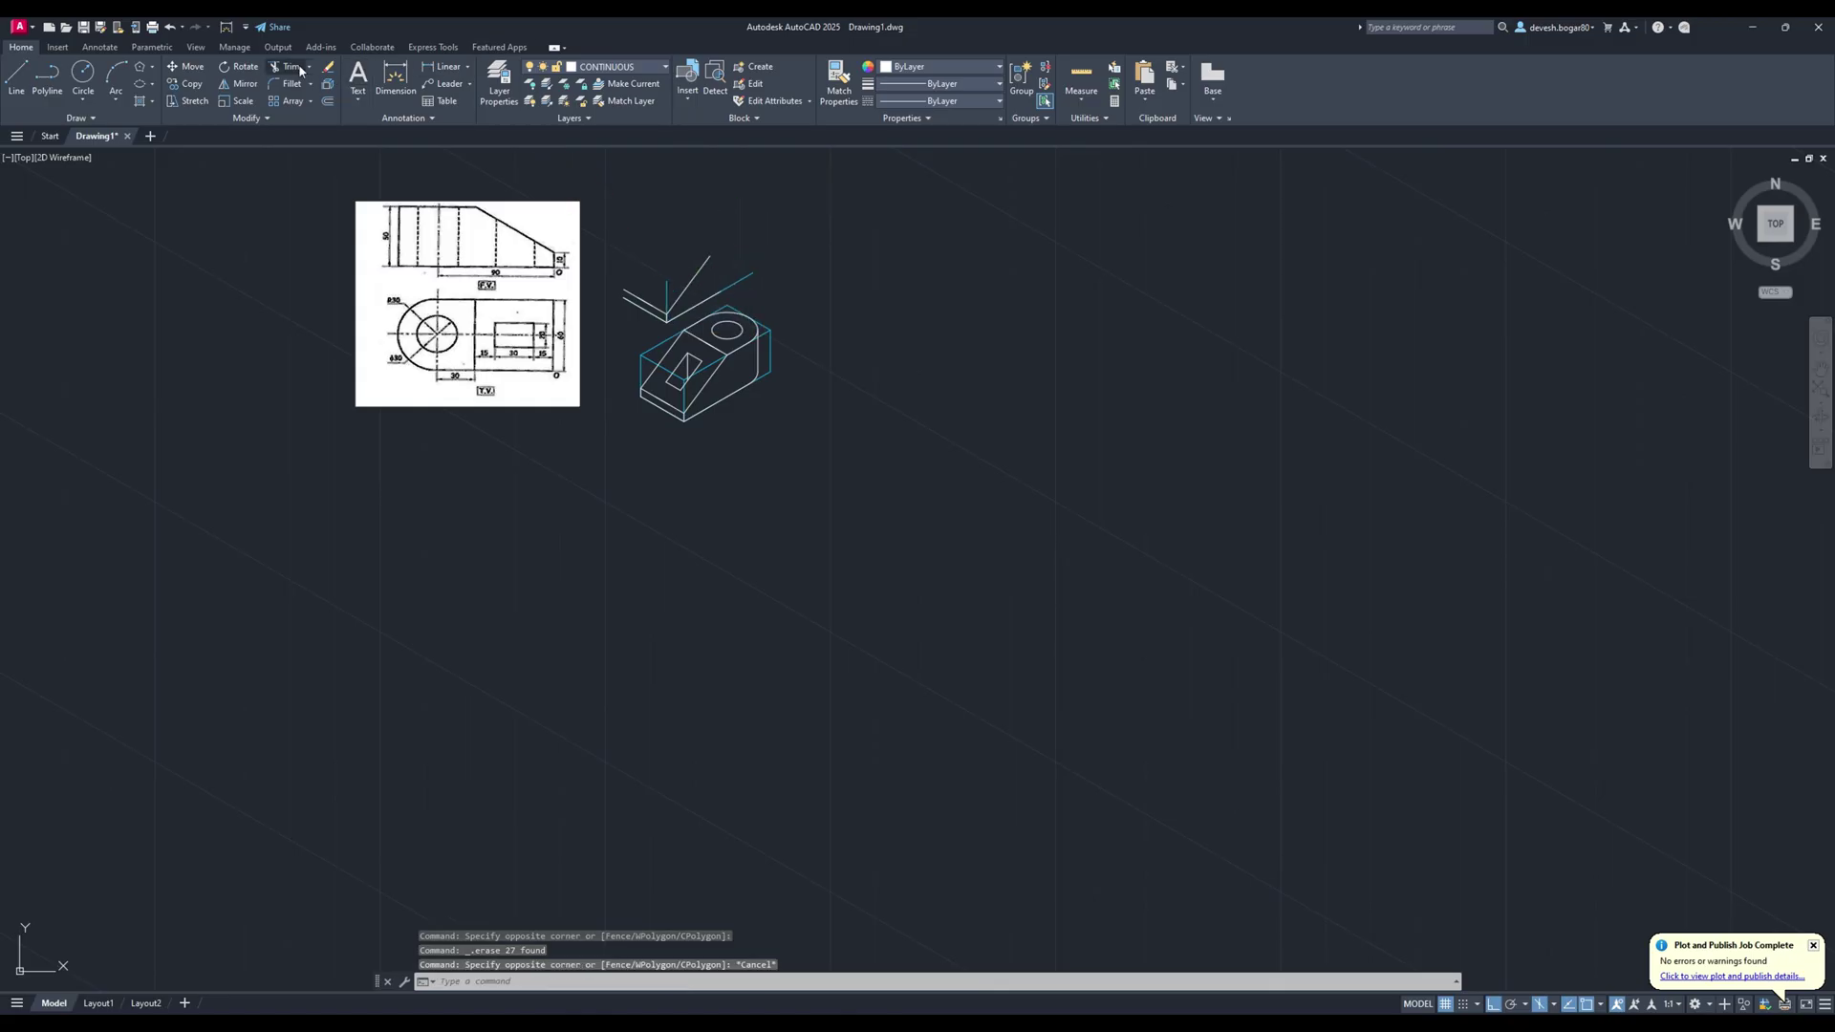
left_click(299, 70)
left_click_drag(642, 323, 656, 291)
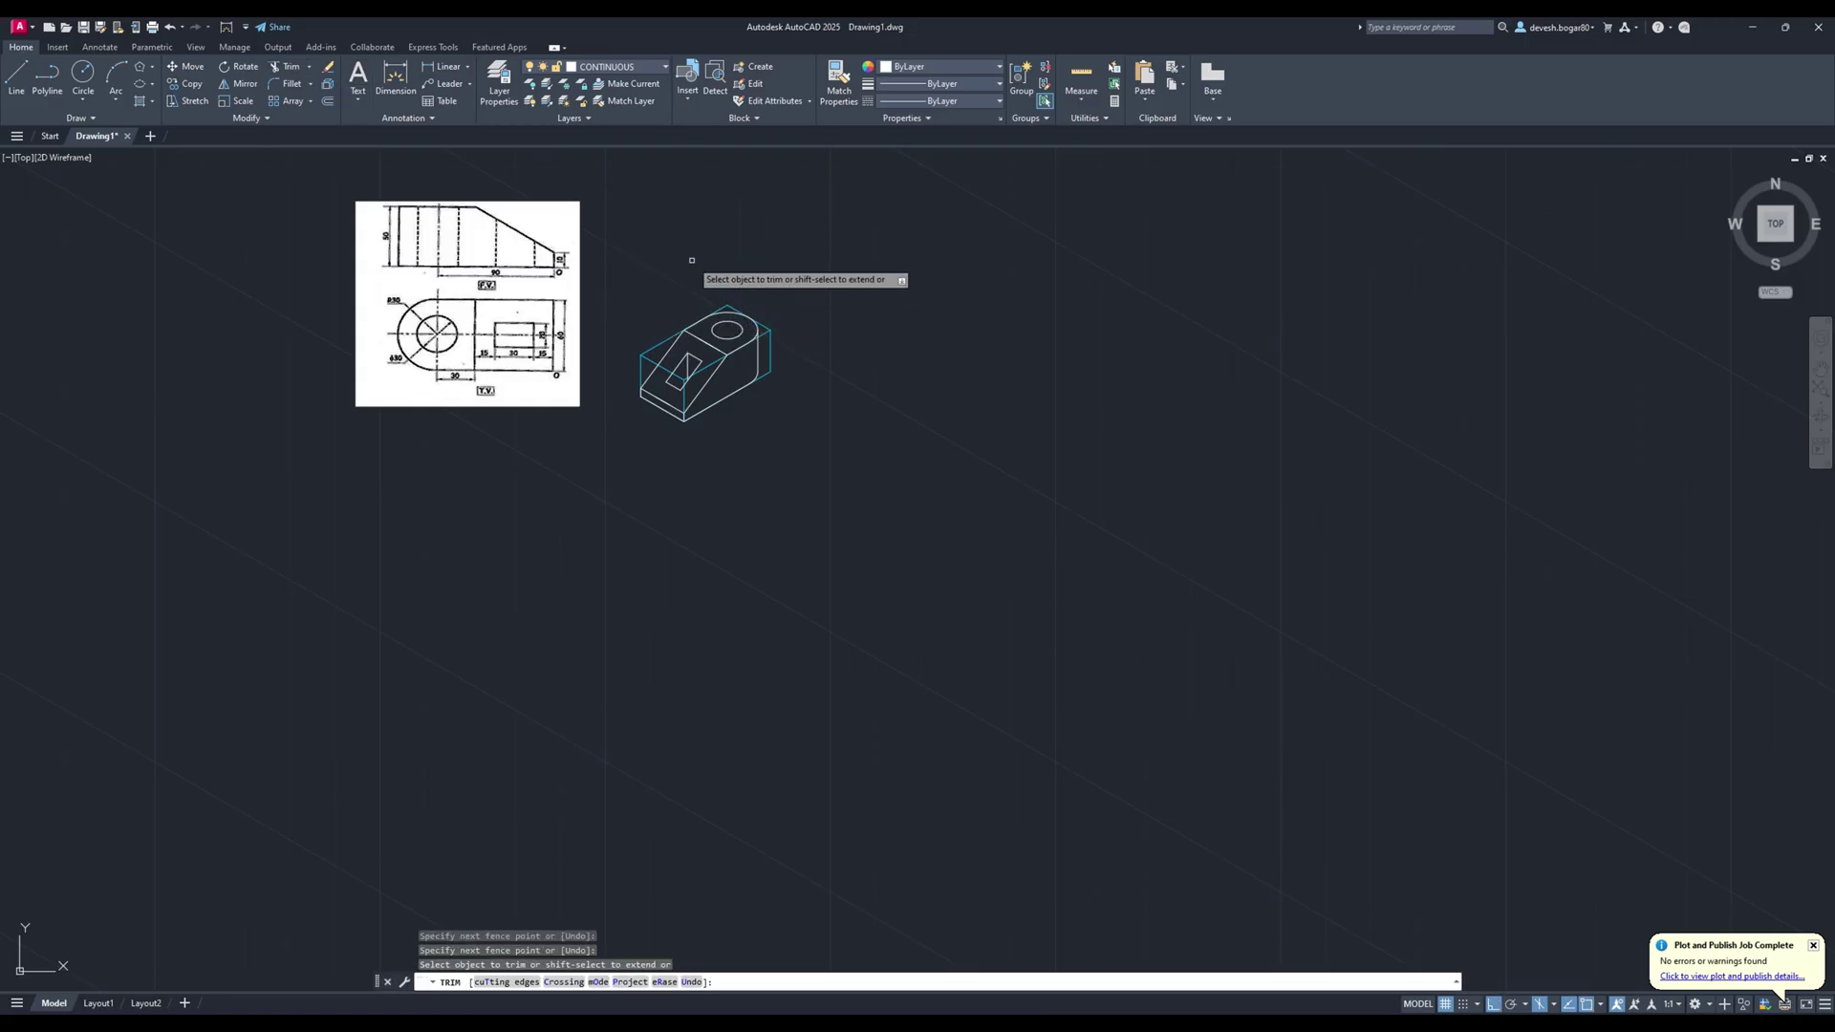
key("Escape")
Move the remaining block up beside the given views and erase the duplicate line on the end face's upper edge.
left_click(630, 267)
left_click(877, 479)
left_click_drag(702, 417, 682, 320)
scroll(670, 210, "up", 6)
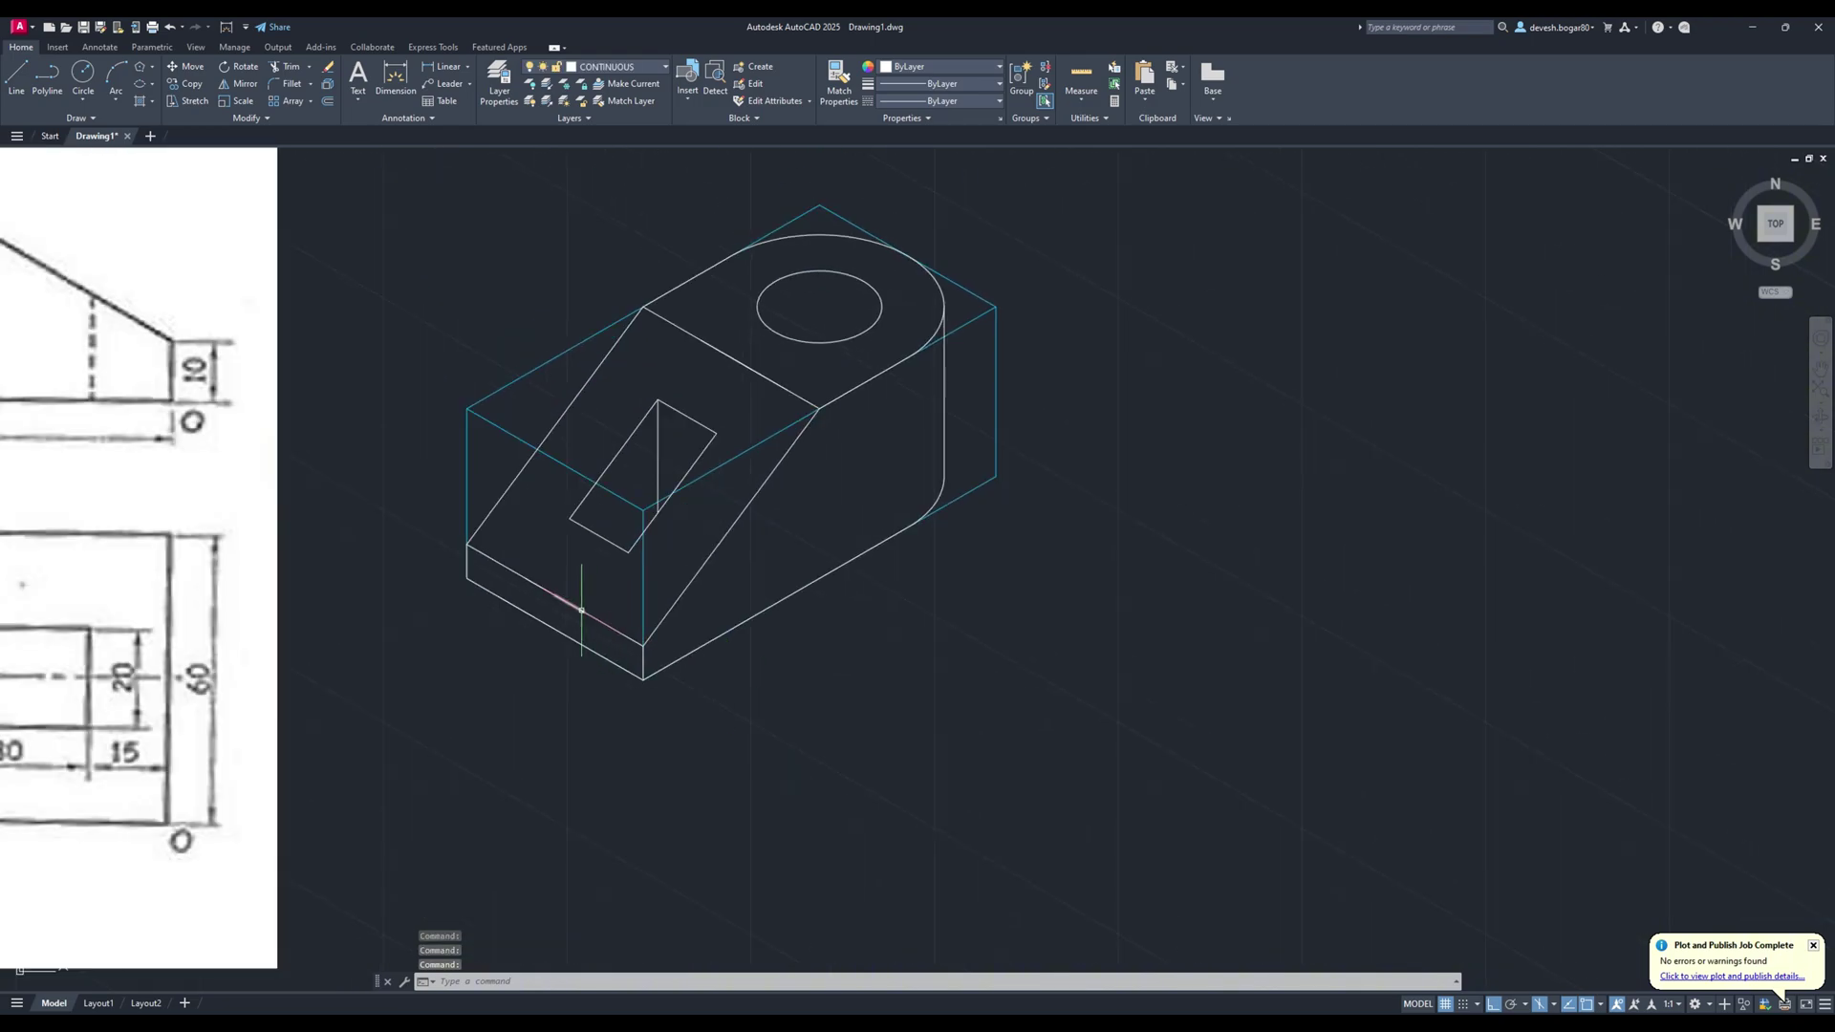
key("Delete")
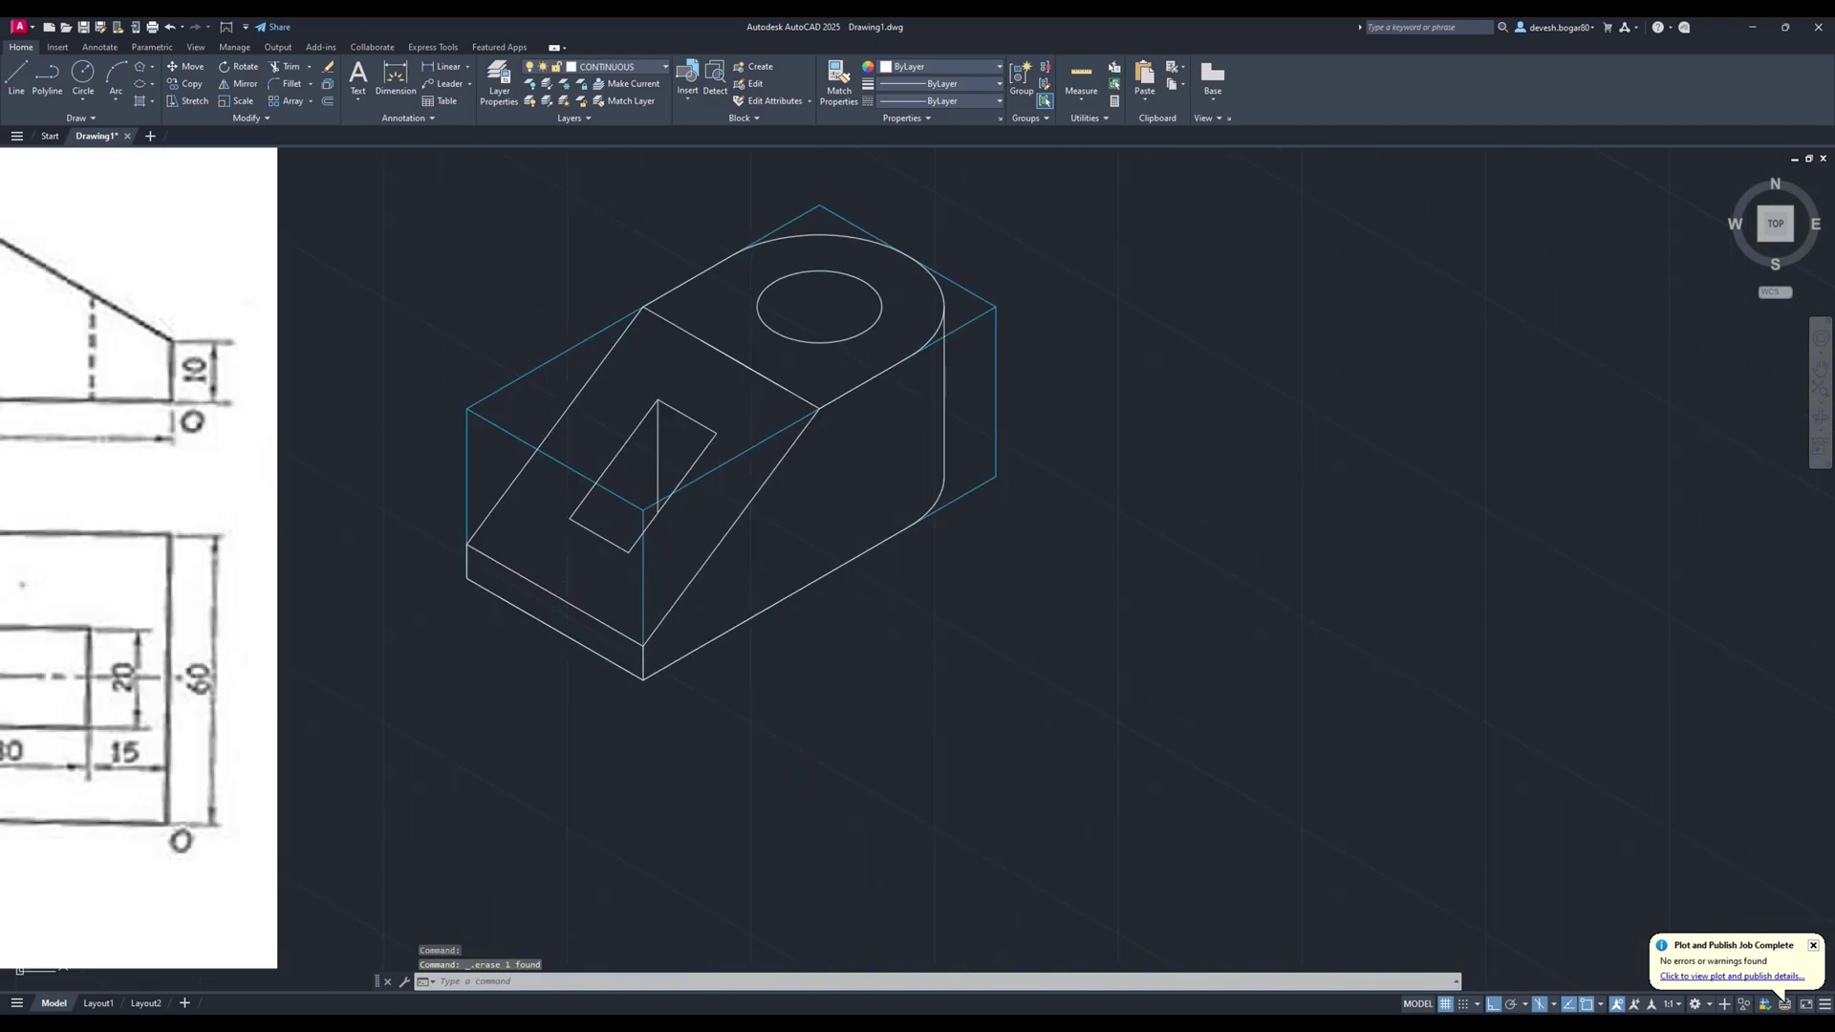
middle_click_drag(818, 541, 761, 666)
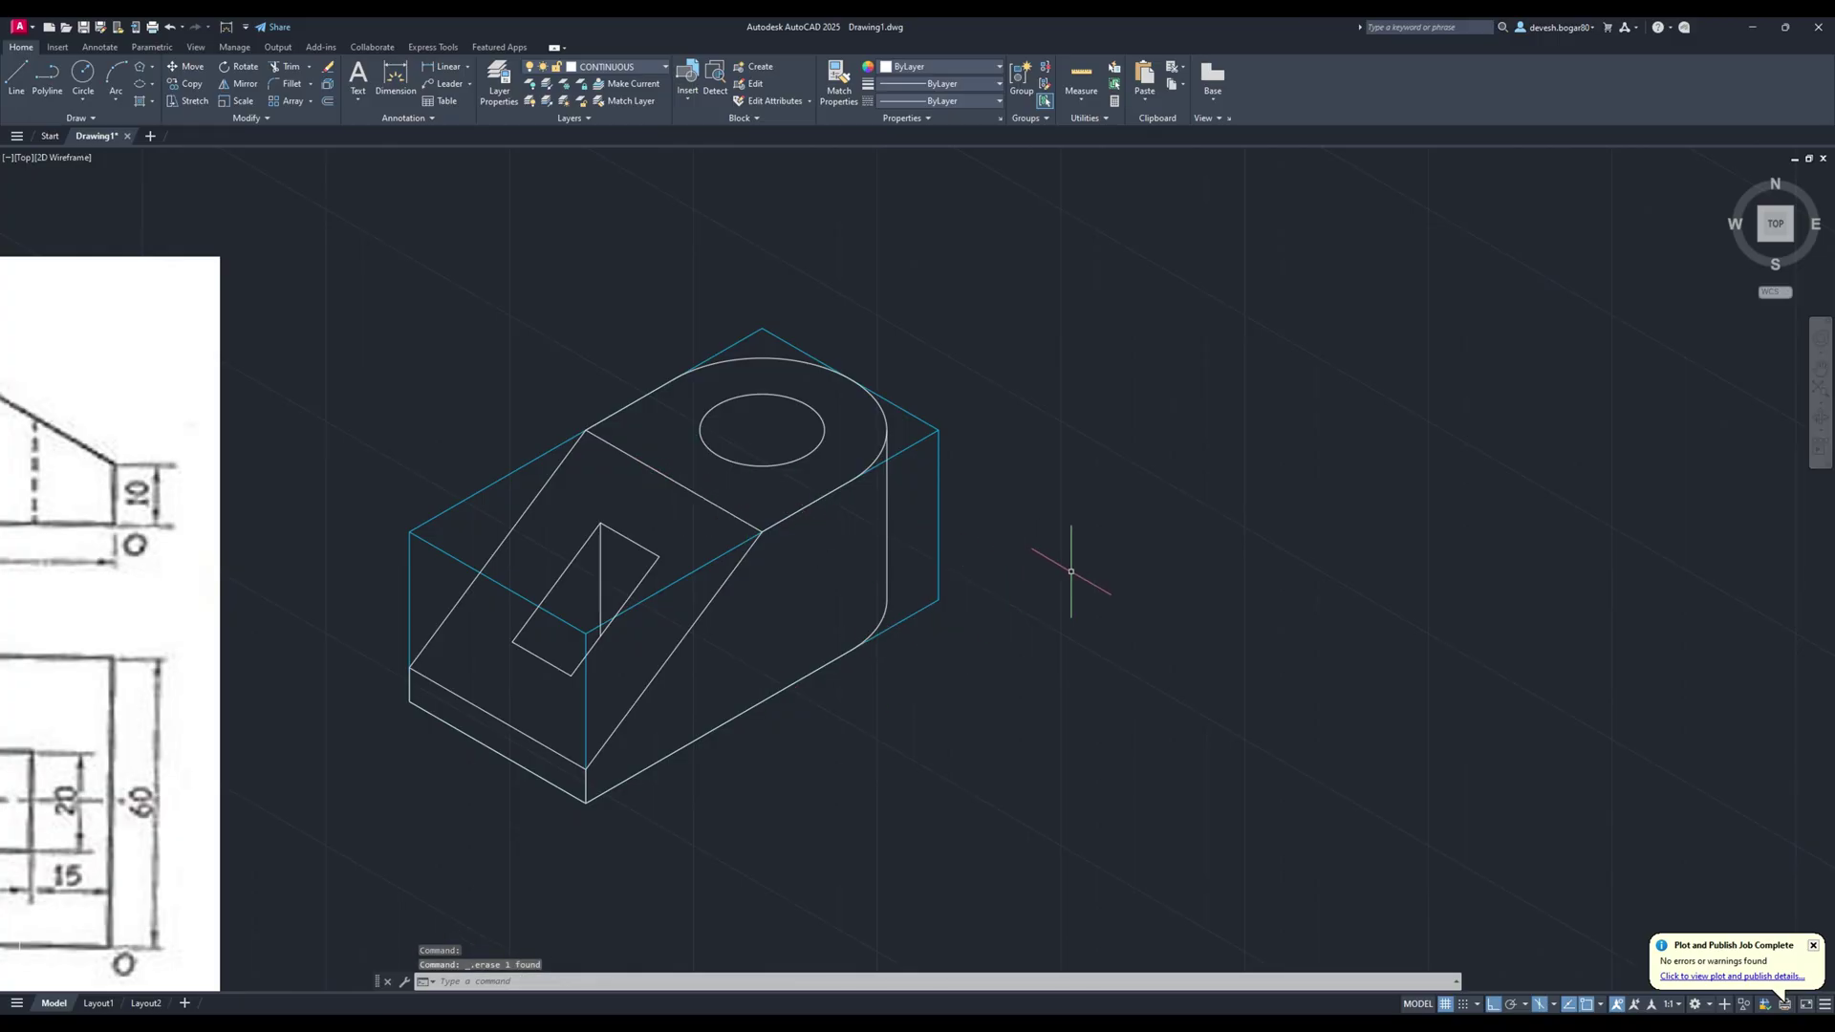
Add the multiline text "O" at height 10 below the block's lowest corner.
scroll(1070, 570, "down", 3)
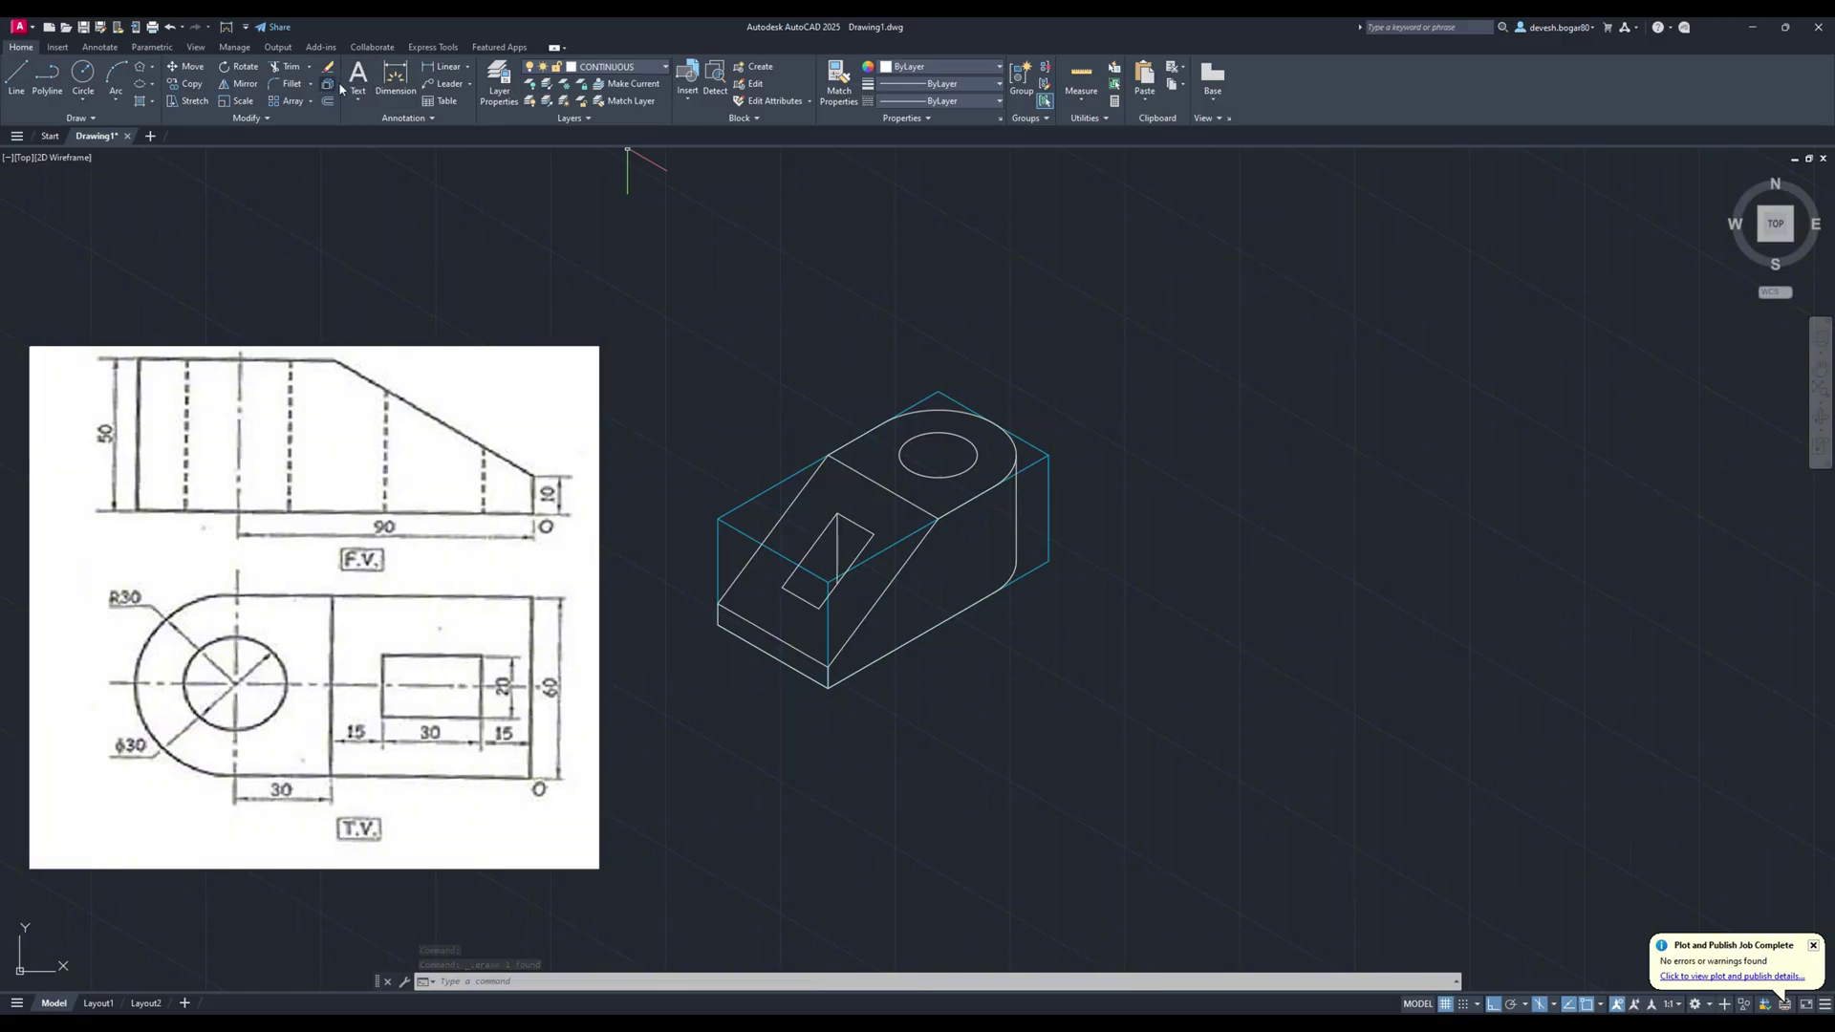
left_click(344, 86)
left_click(787, 705)
left_click(853, 733)
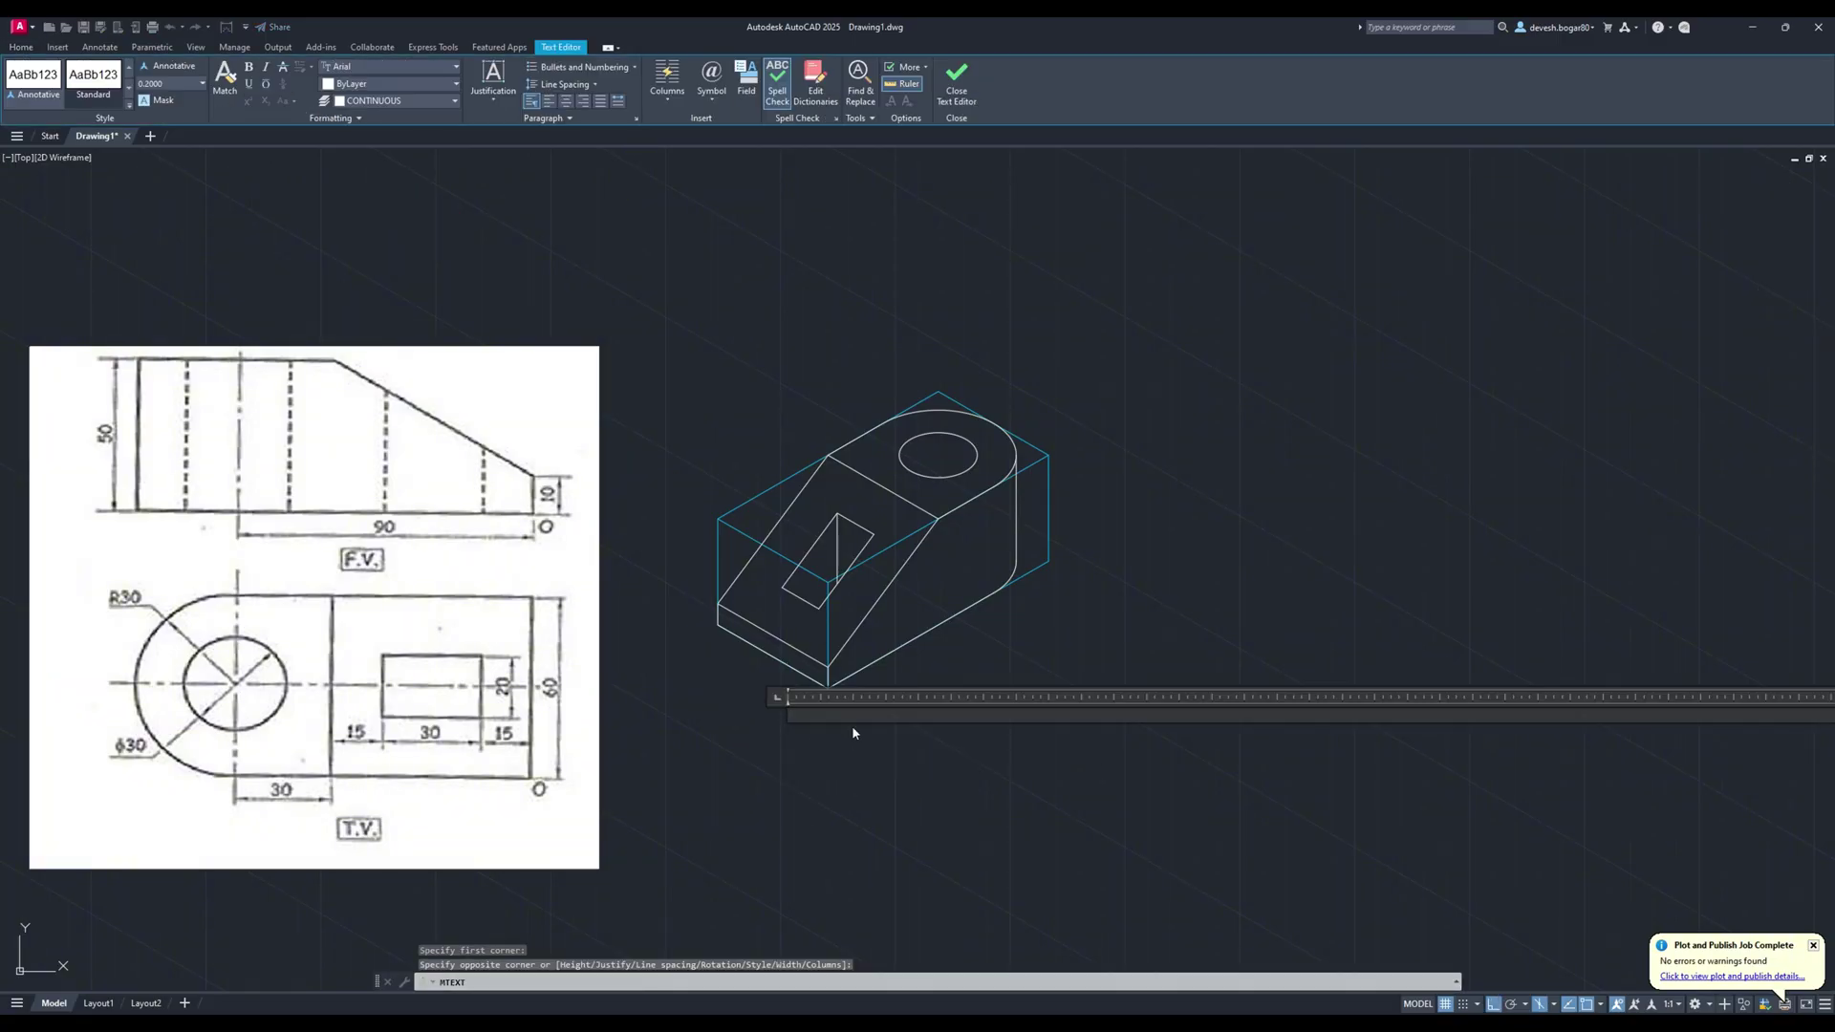
left_click(200, 88)
left_click(184, 111)
type("O")
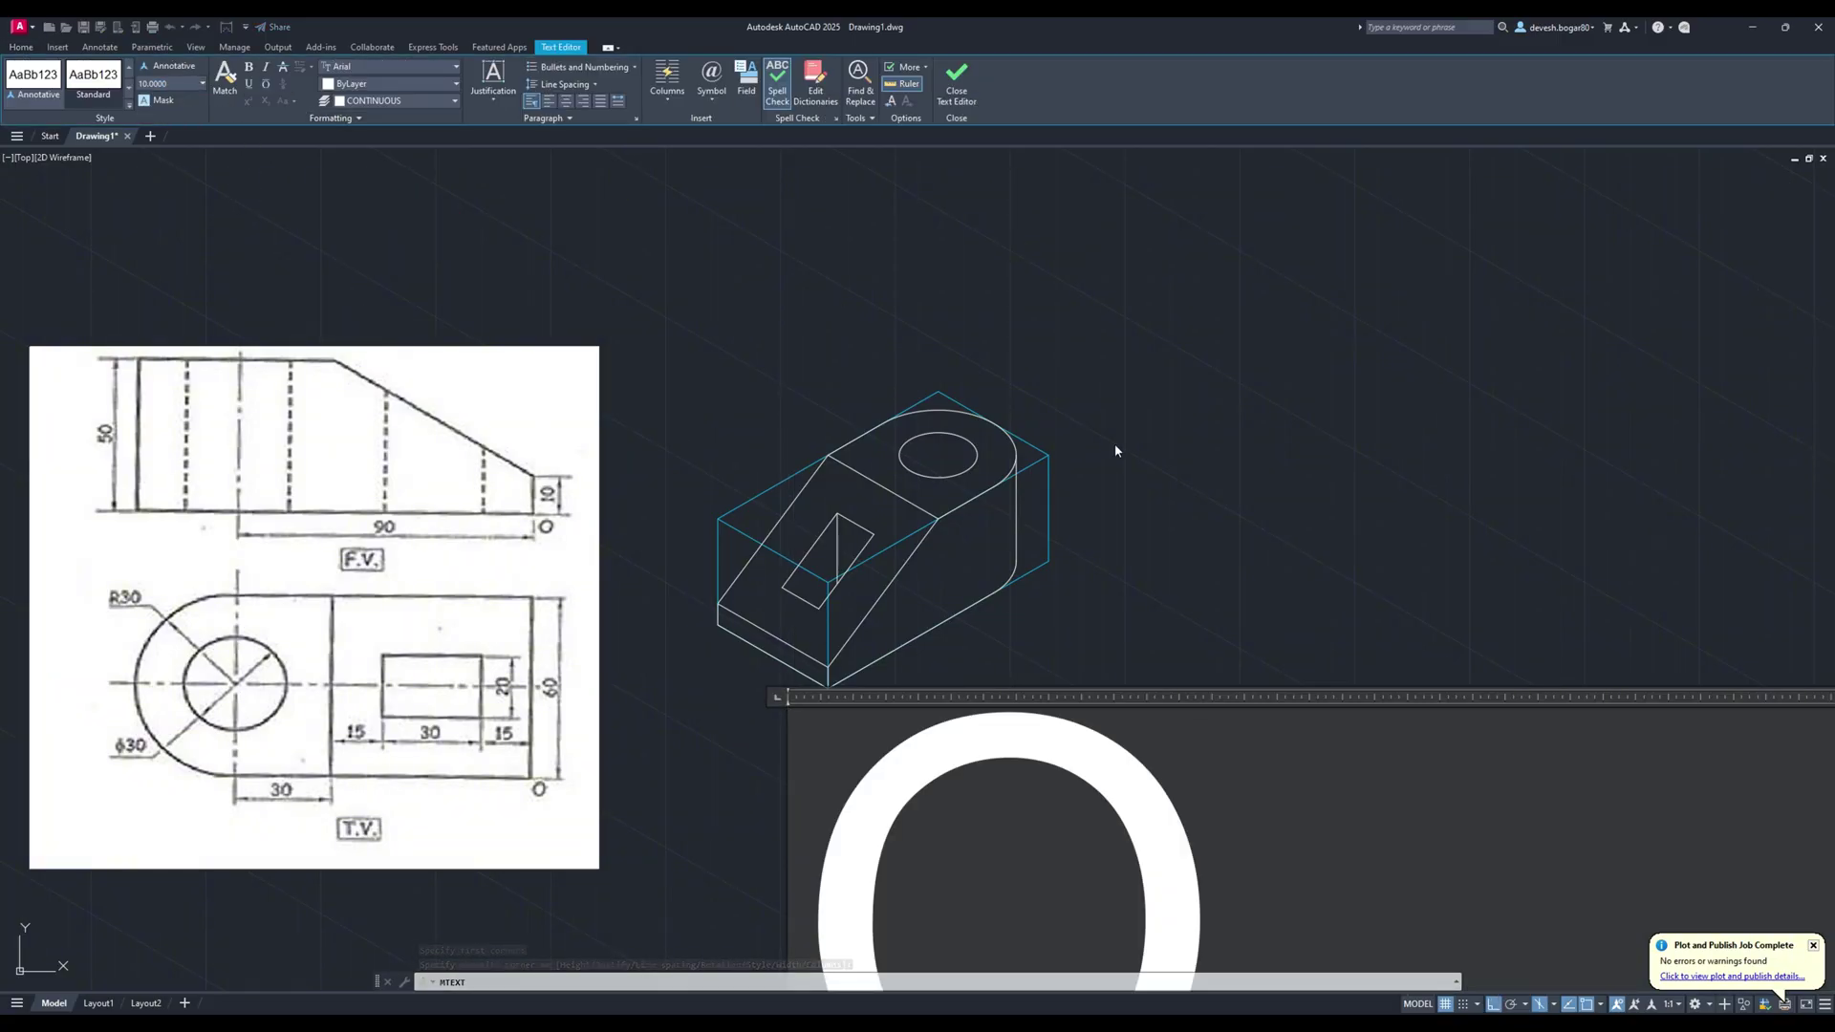
left_click(1114, 446)
Move the "O" label so it sits centred directly under the block's lowest corner.
left_click(807, 720)
left_click_drag(808, 719, 829, 707)
left_click(1028, 626)
key("Escape")
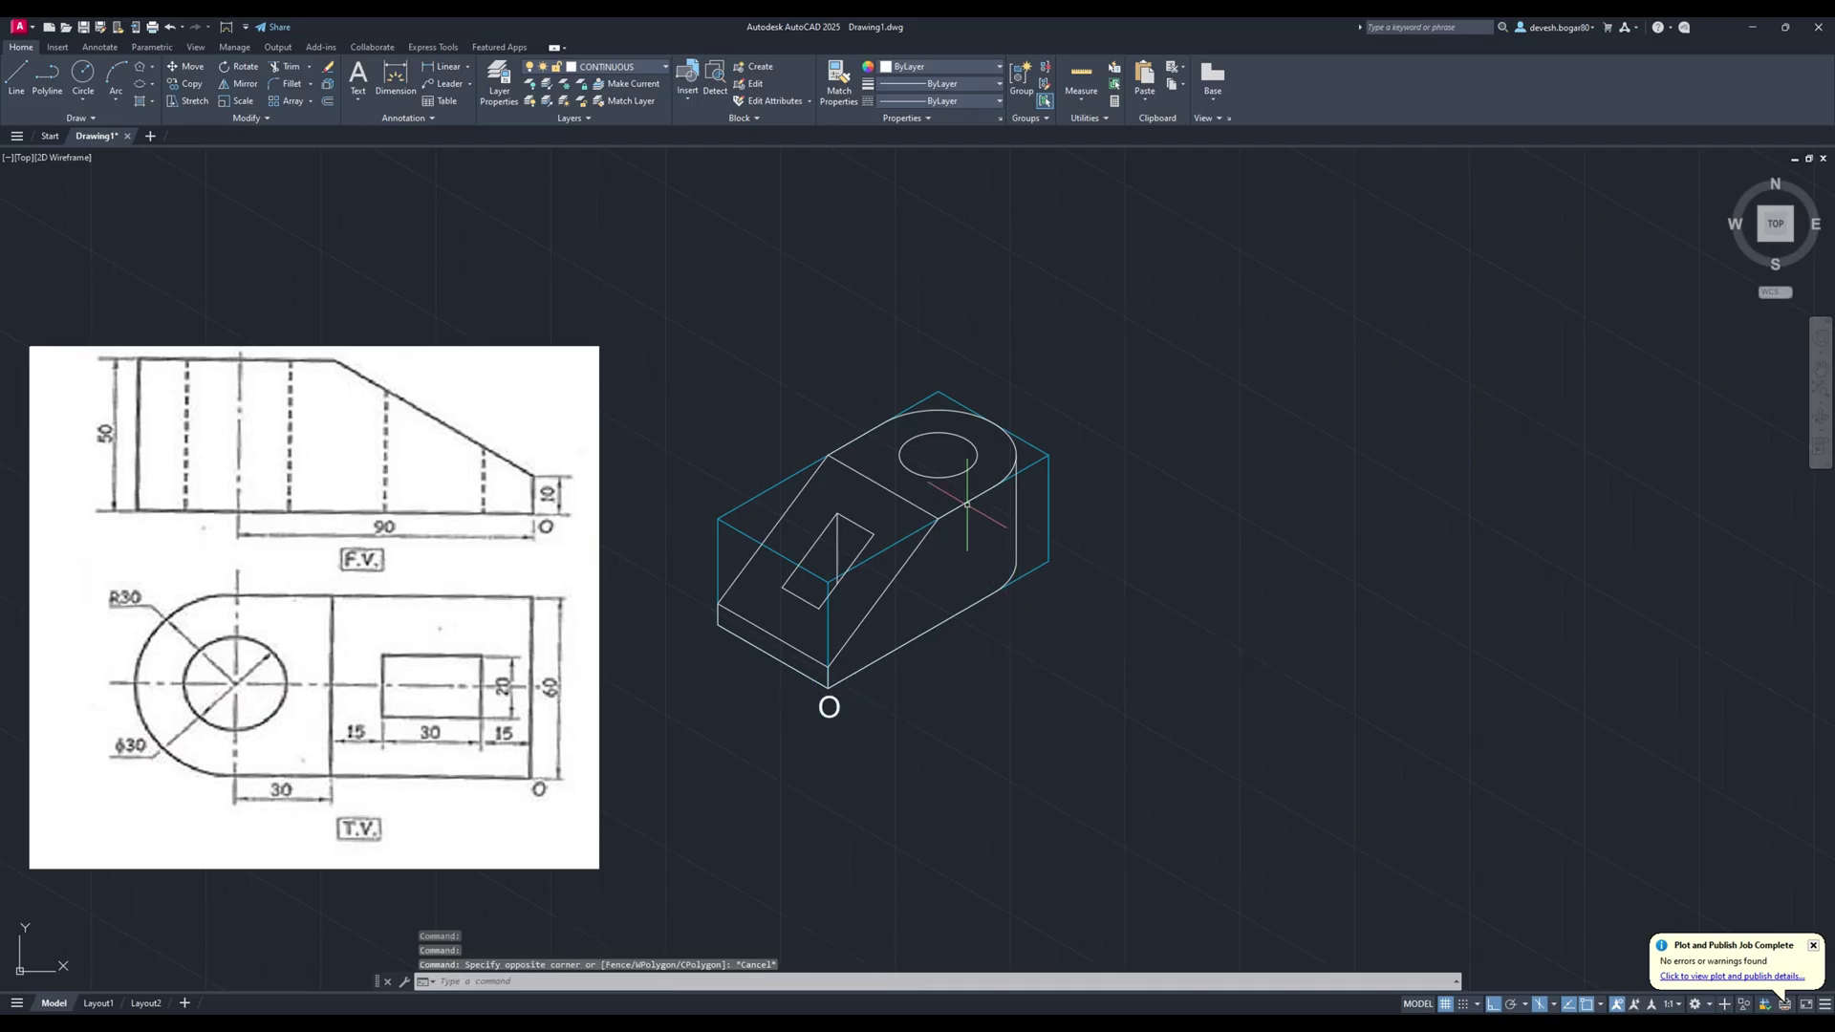
Turn off the Projection layer to hide the construction box around the block.
left_click(617, 66)
left_click(530, 141)
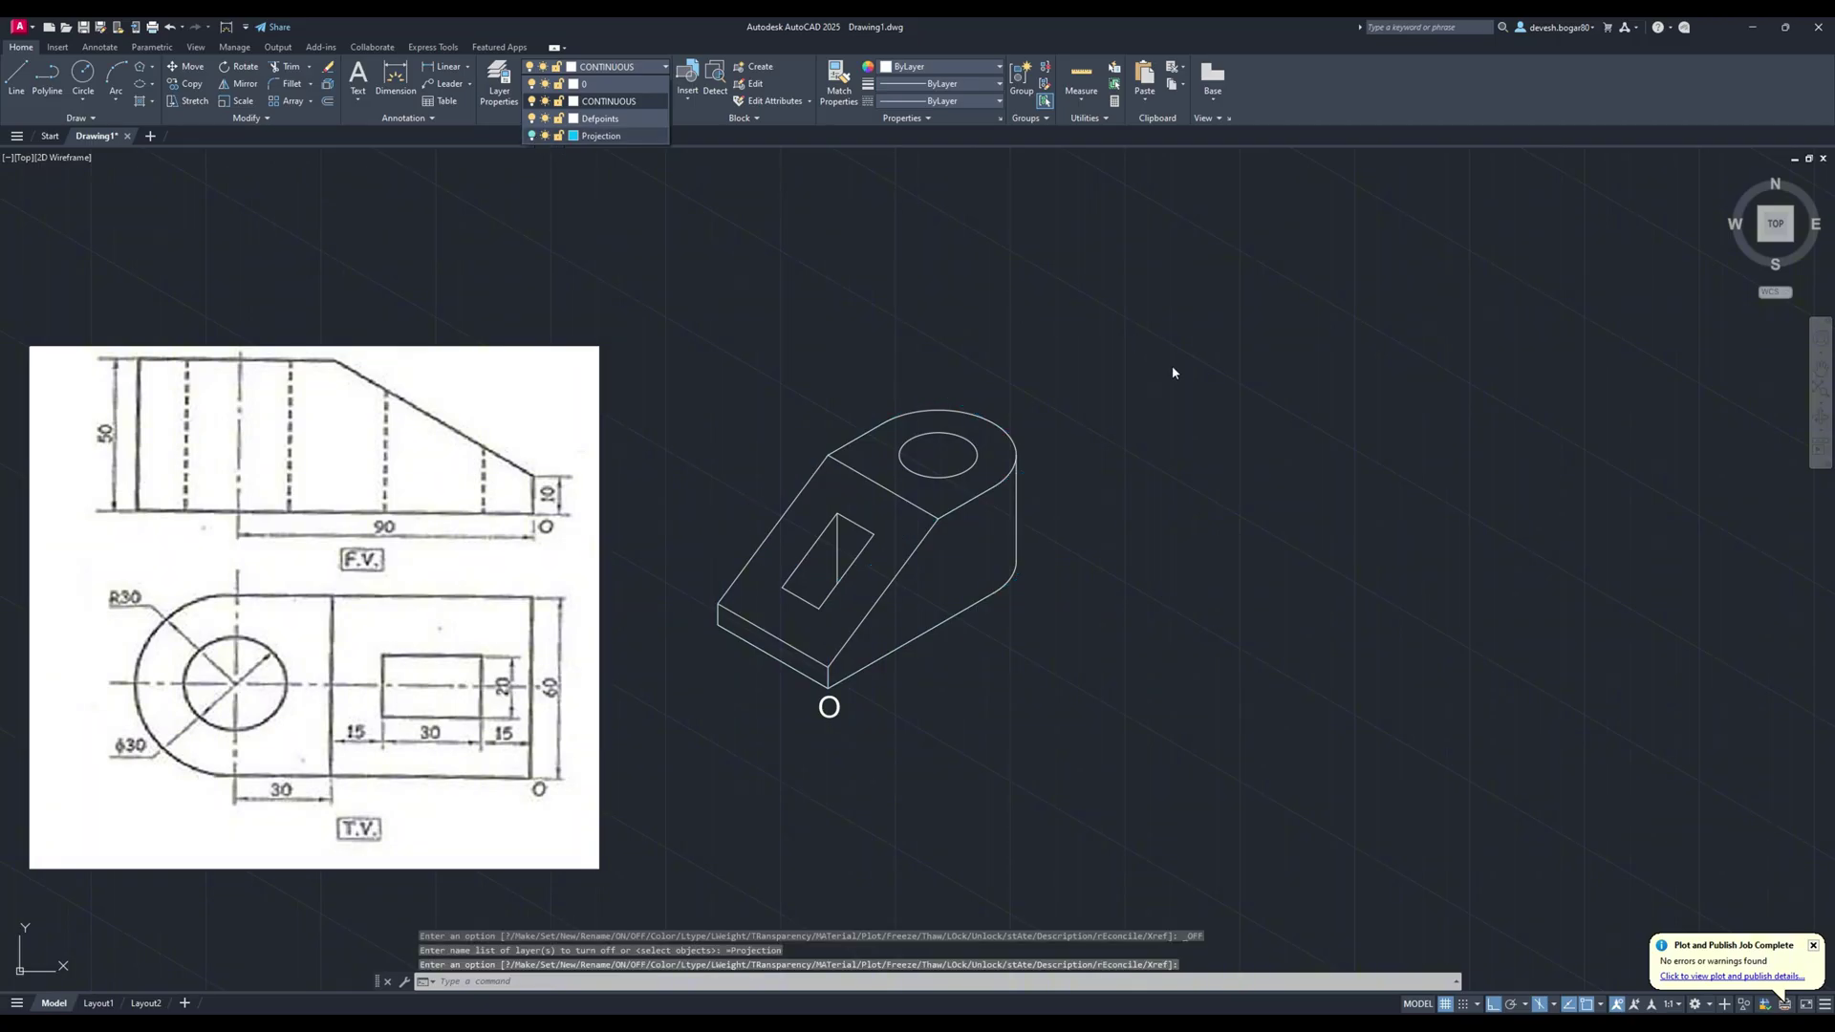
key("Return")
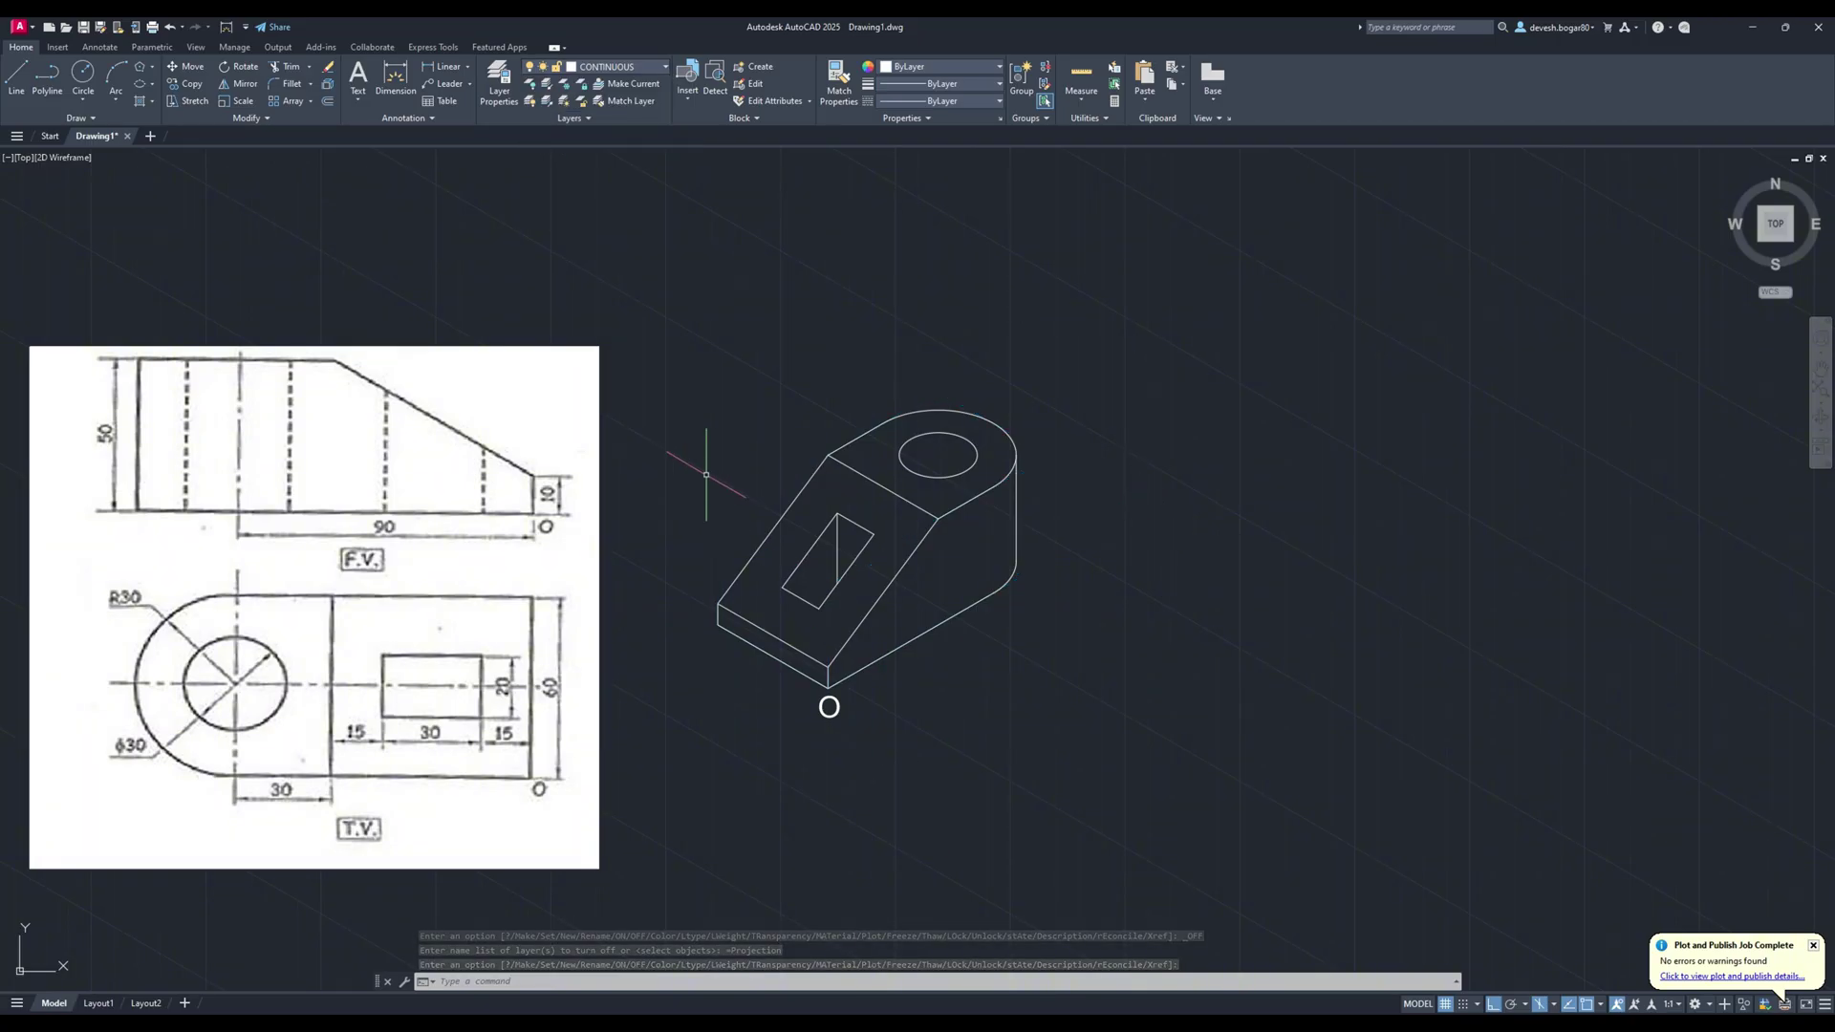
Set the plot area to a window enclosing the isometric view and its "O" label, and preview the plot.
key("ctrl+p")
left_click(701, 594)
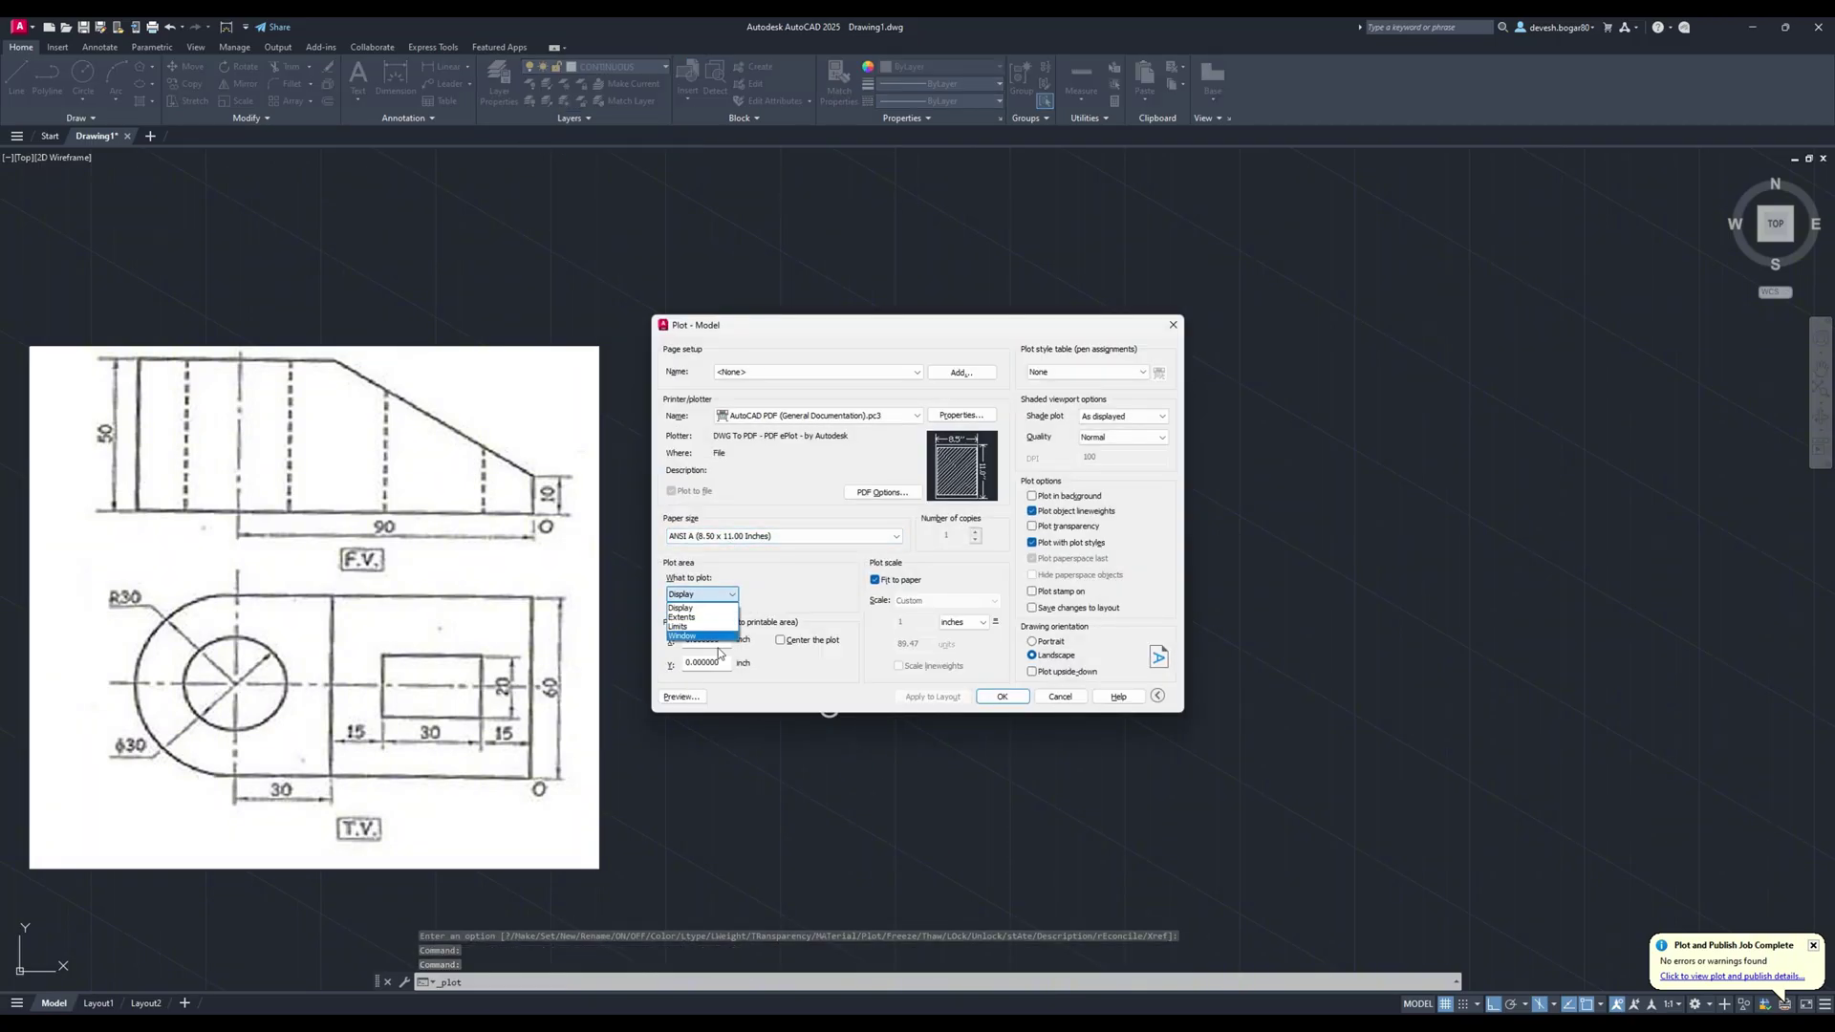
left_click(707, 656)
left_click(645, 366)
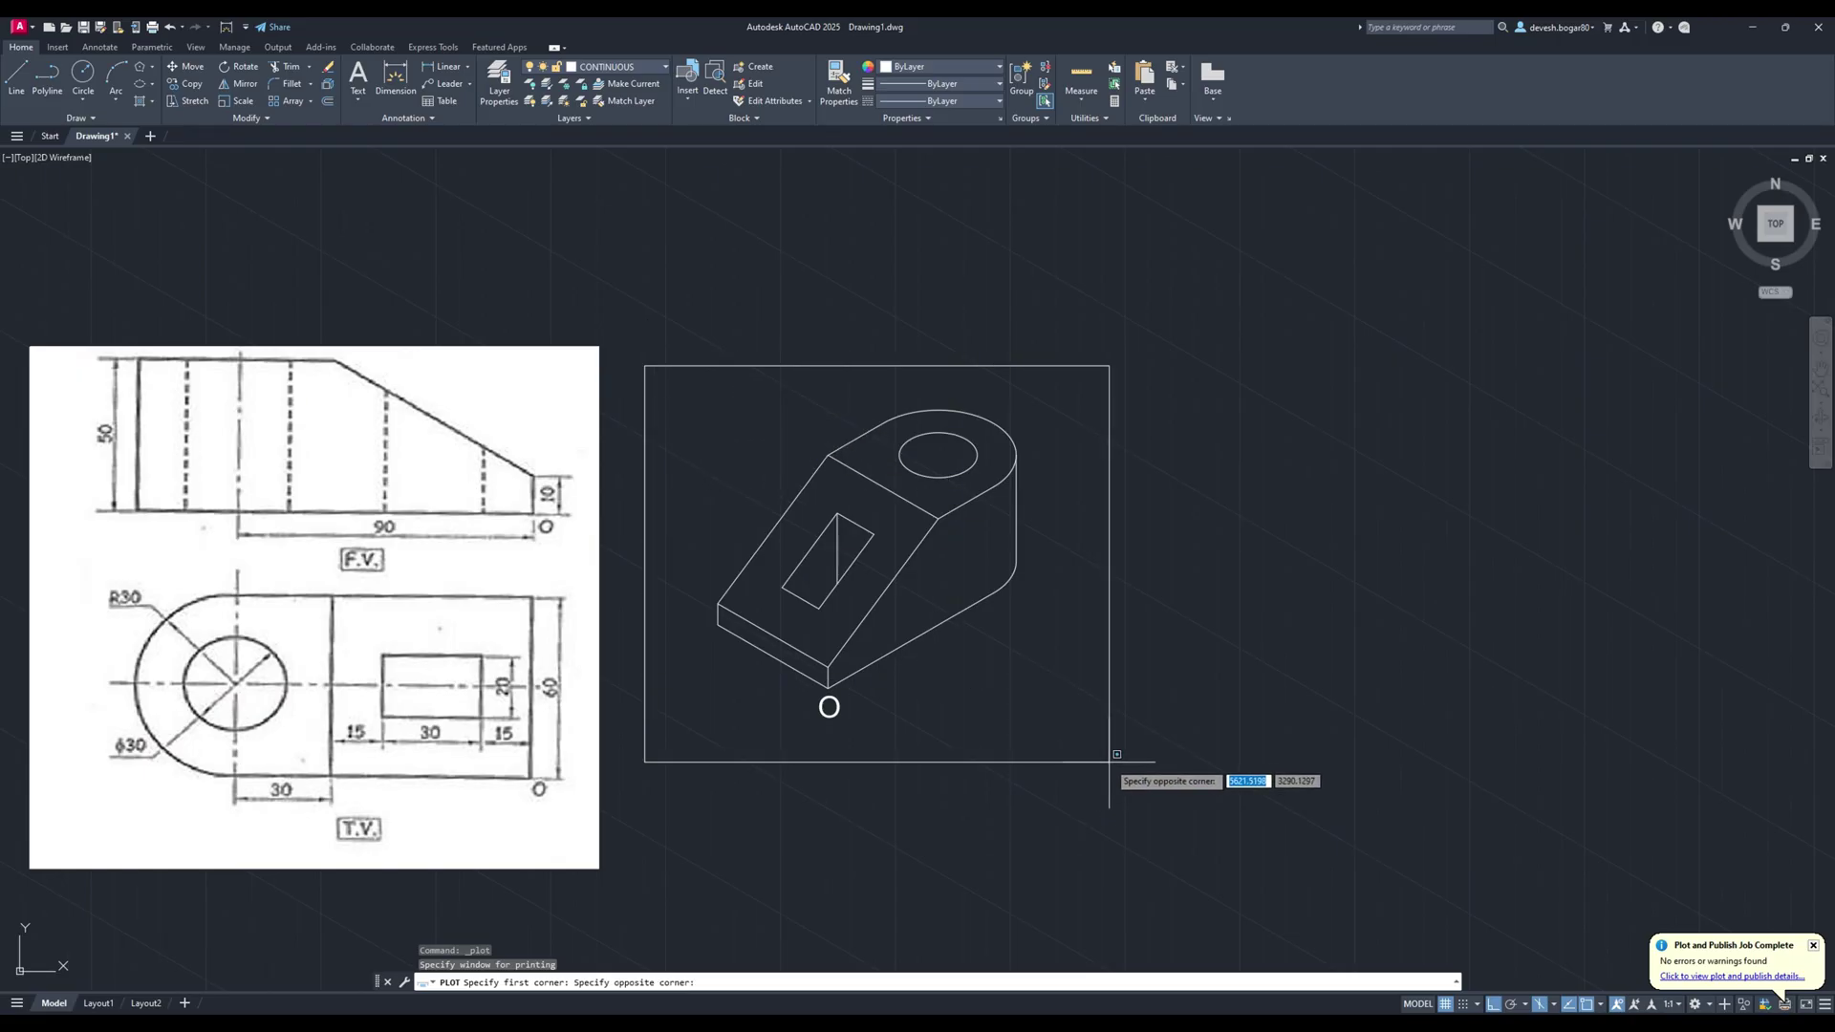
left_click(1107, 762)
left_click(686, 698)
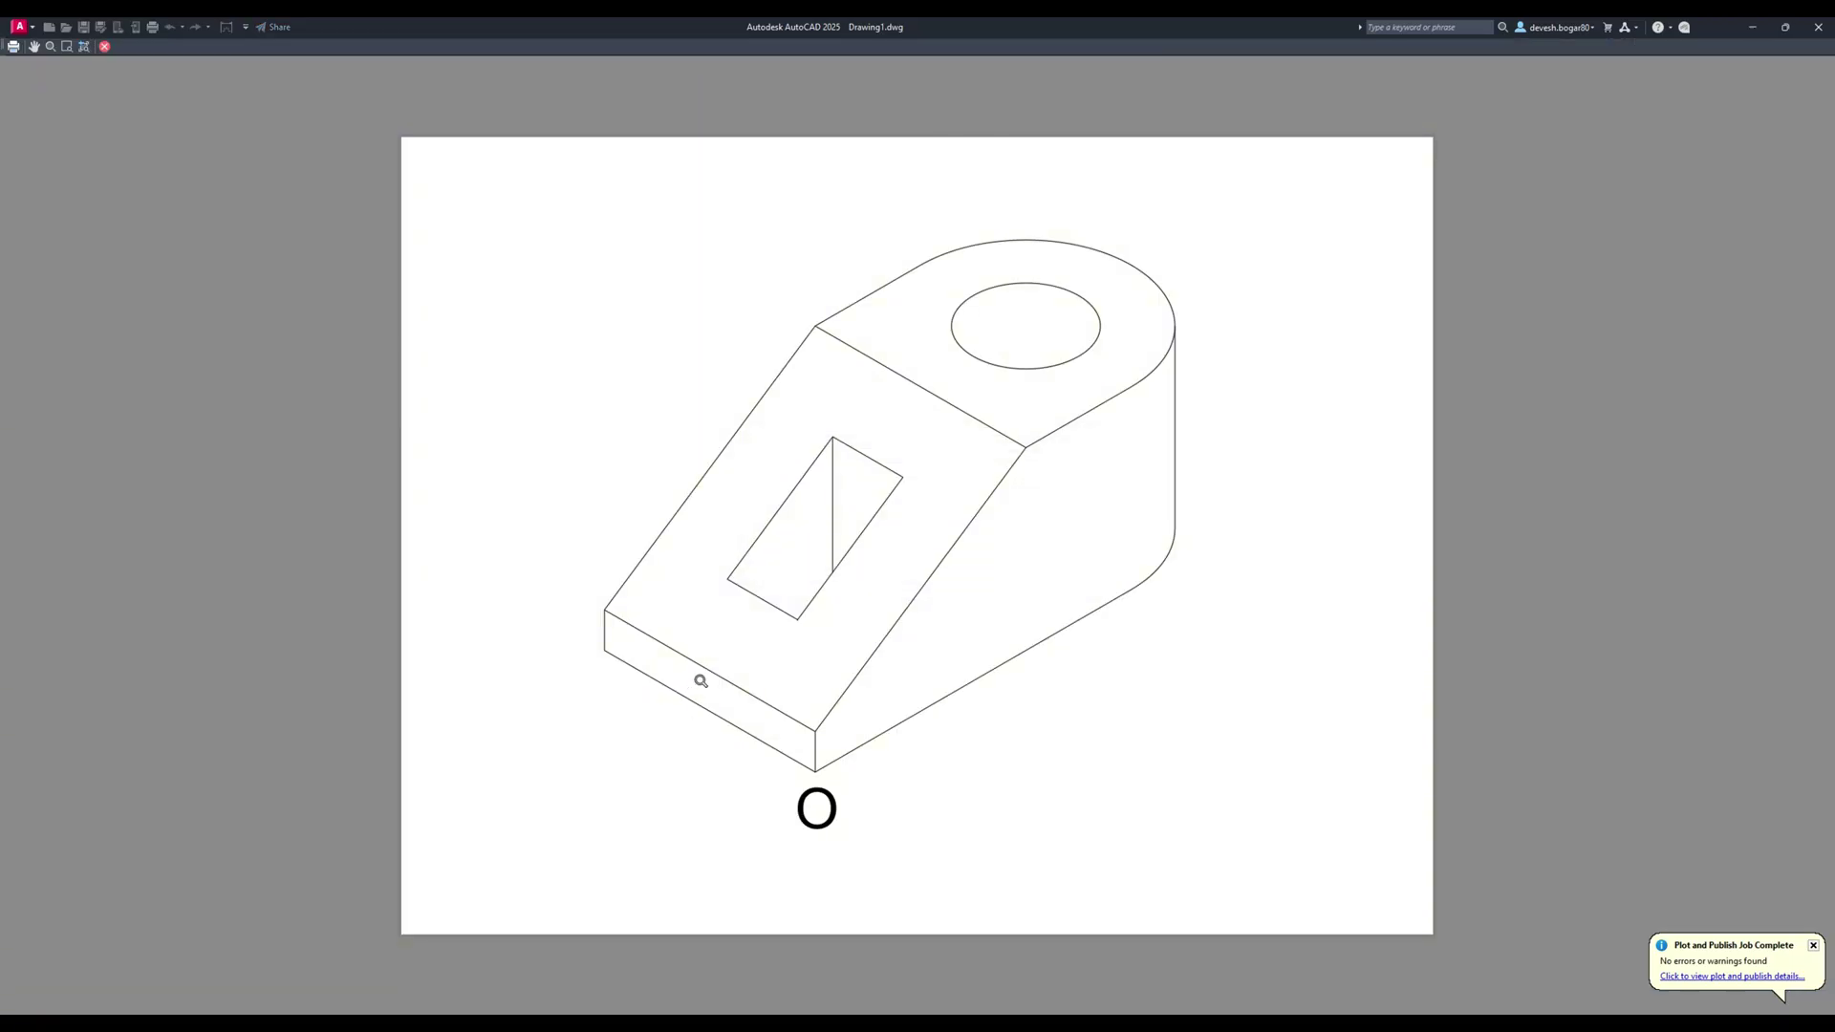